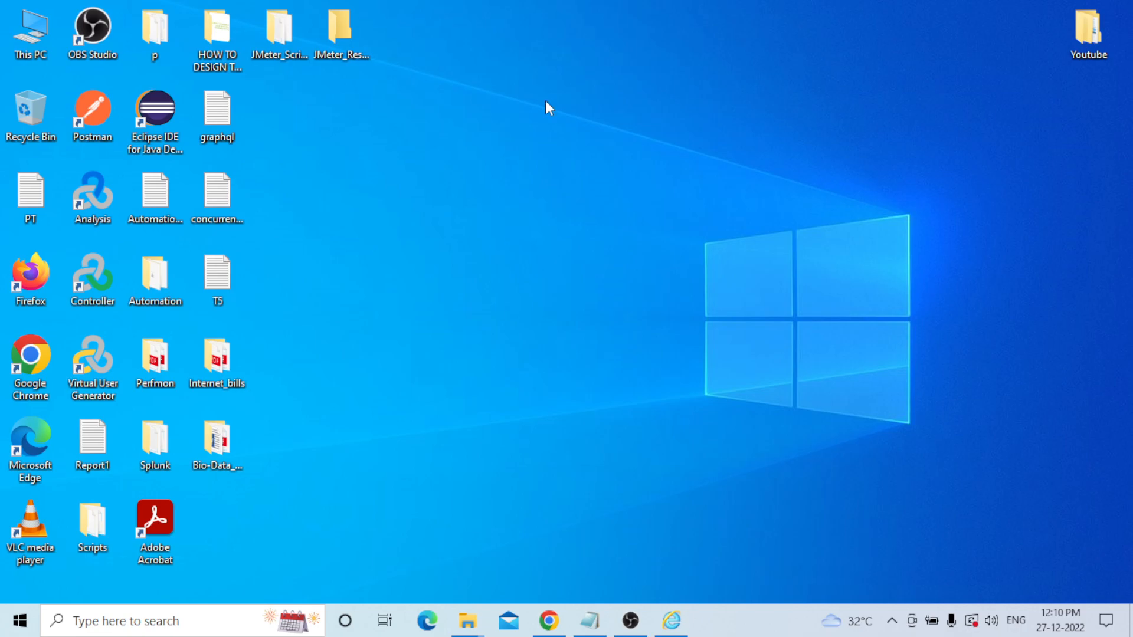
In the Notepad correlation notes, add the line 'Demo Application: WebTours Application'.
{"action": "key", "text": "alt+Tab"}
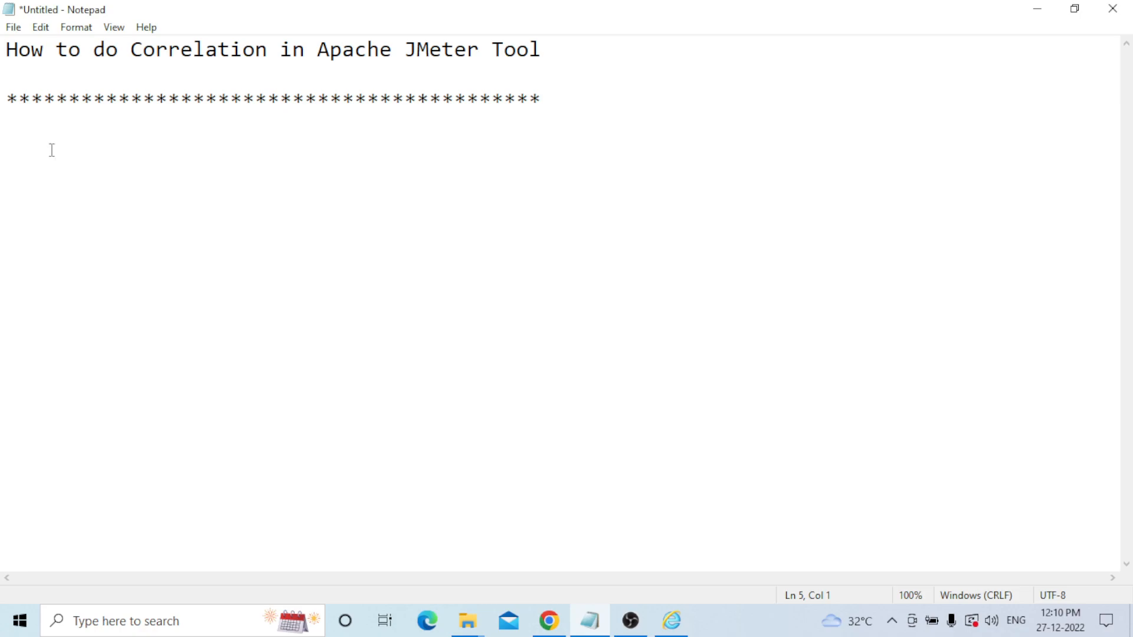
{"action": "type", "text": "Demo Application"}
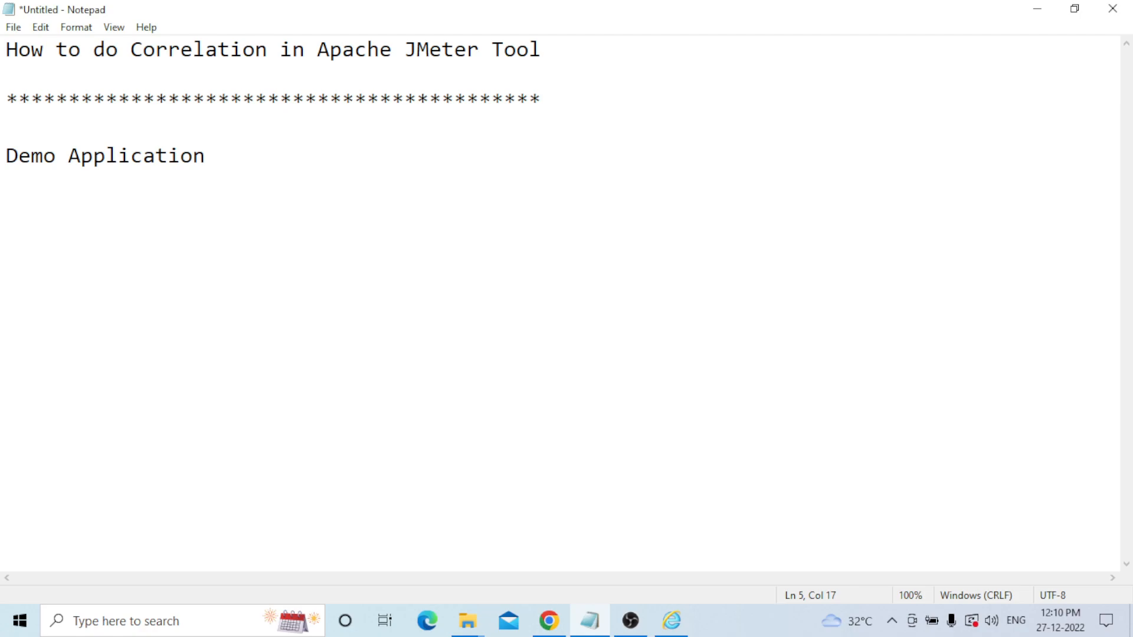
{"action": "type", "text": ": WebTours Applicatio"}
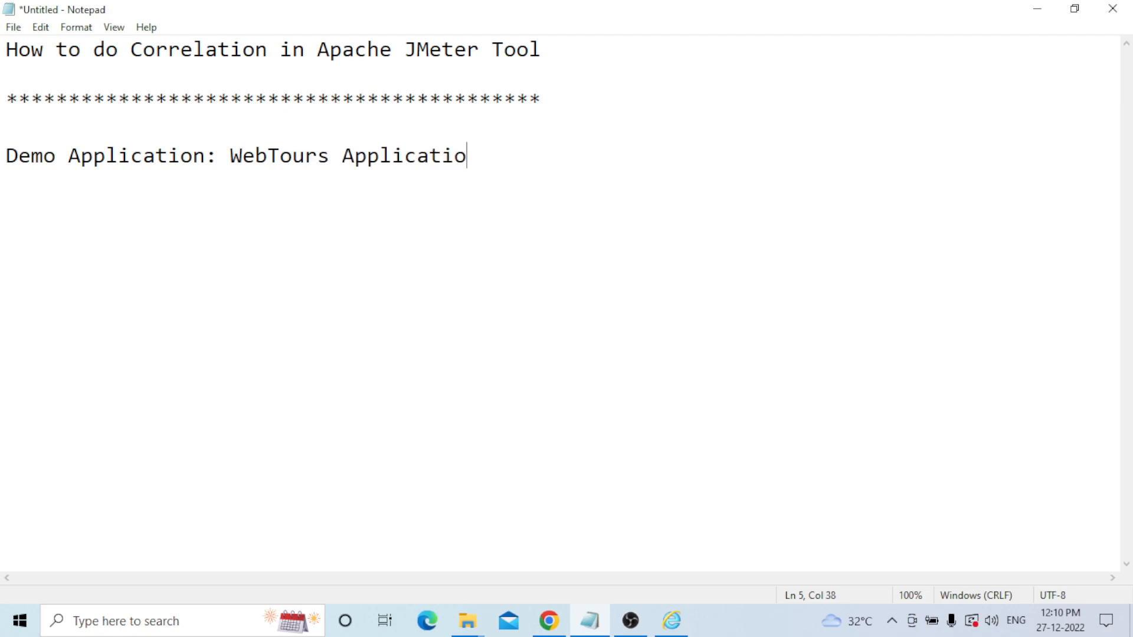
{"action": "type", "text": "n"}
Add 'Browser: IE' and 'Correlation: Regular Expression Extractor' lines below the WebTours line.
{"action": "key", "text": "Return"}
{"action": "key", "text": "Return"}
{"action": "type", "text": "Browse"}
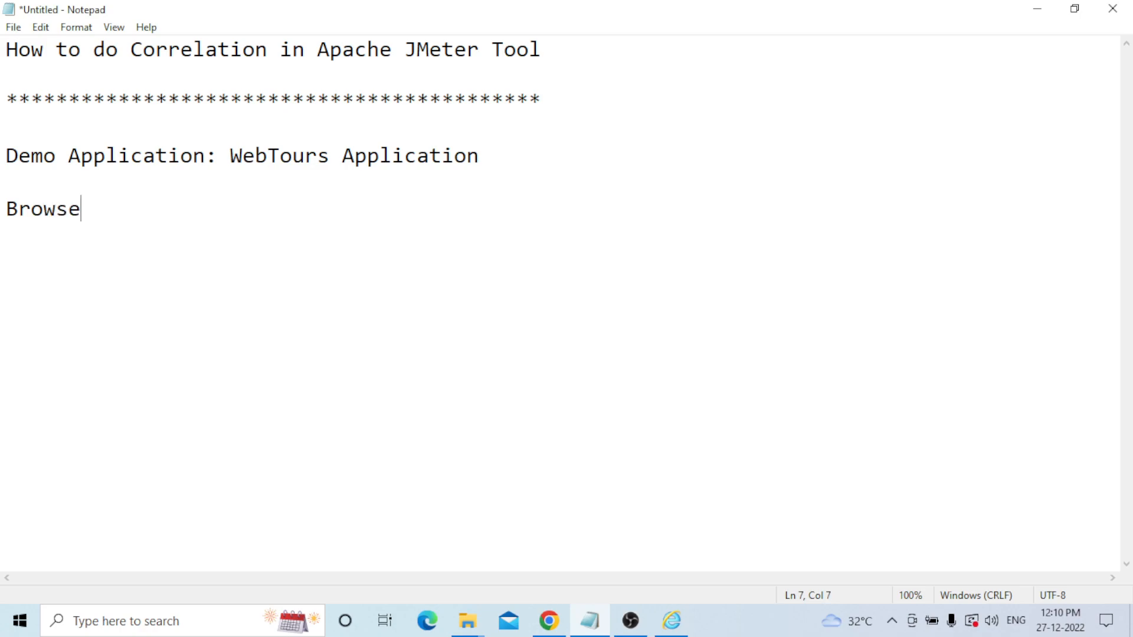
{"action": "type", "text": "r: IE"}
{"action": "key", "text": "Return"}
{"action": "key", "text": "Return"}
{"action": "type", "text": "Corr"}
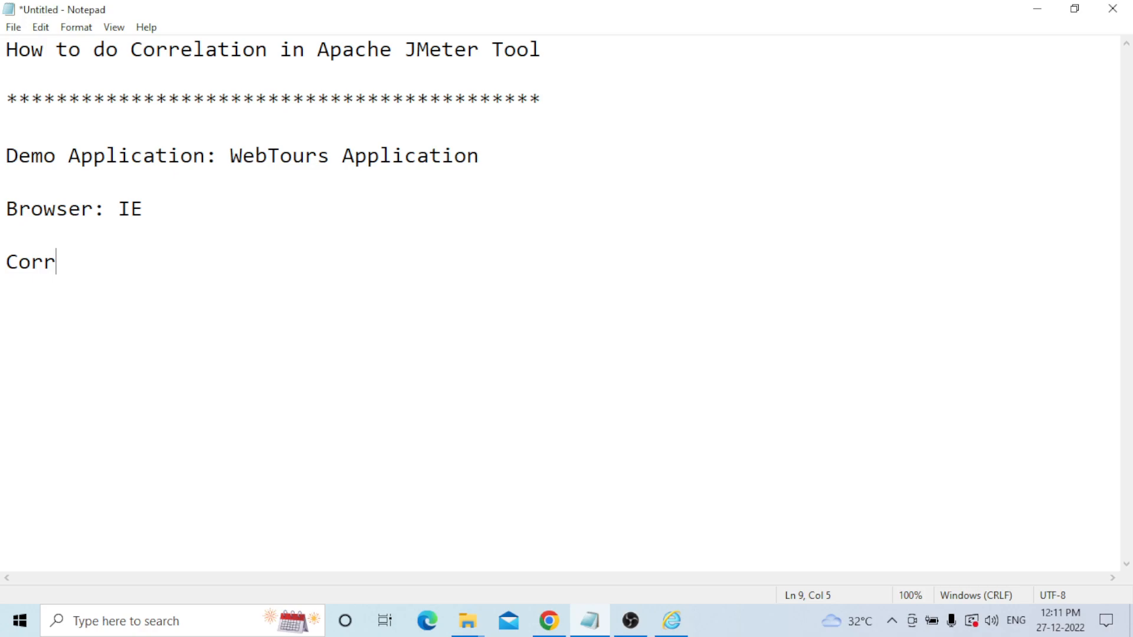
{"action": "type", "text": "elation: "}
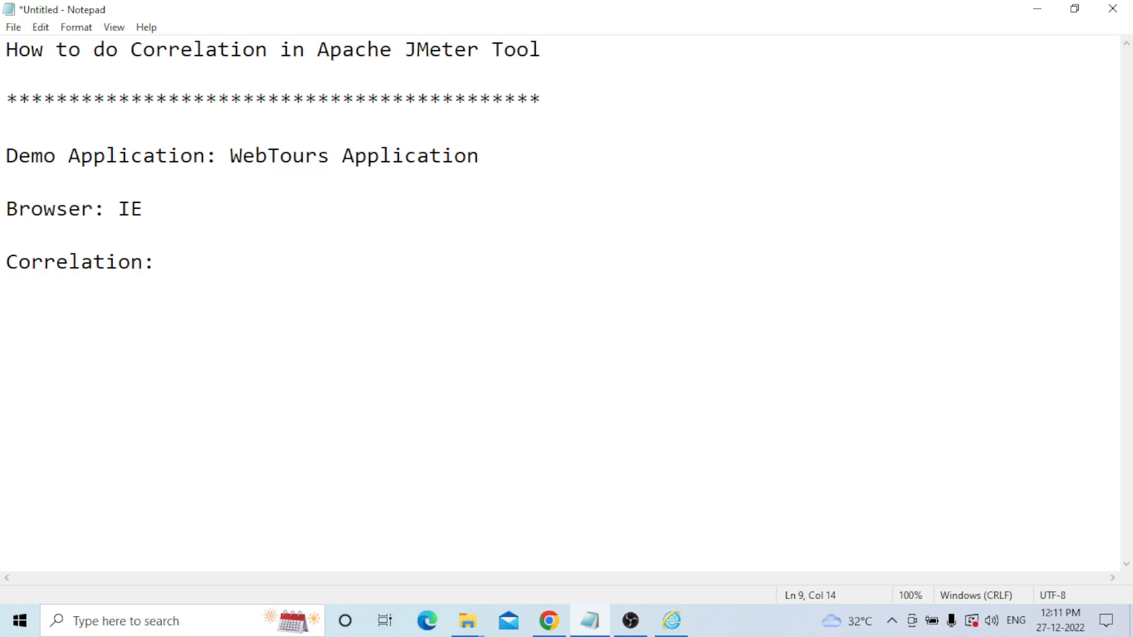
{"action": "type", "text": "Regular "}
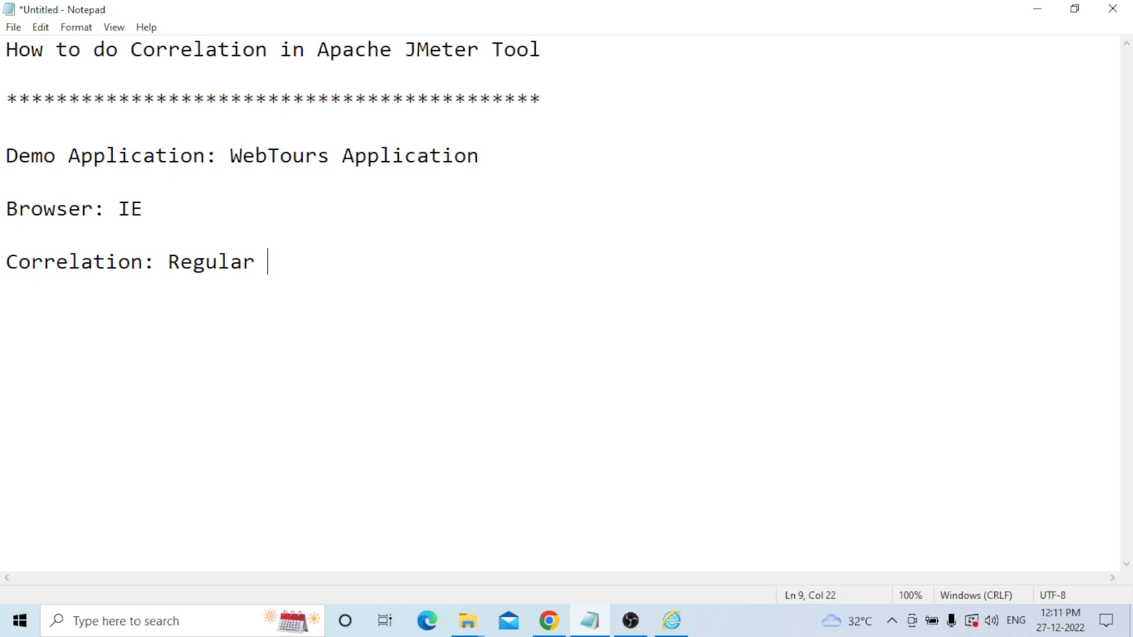
{"action": "type", "text": "Expression Extrac"}
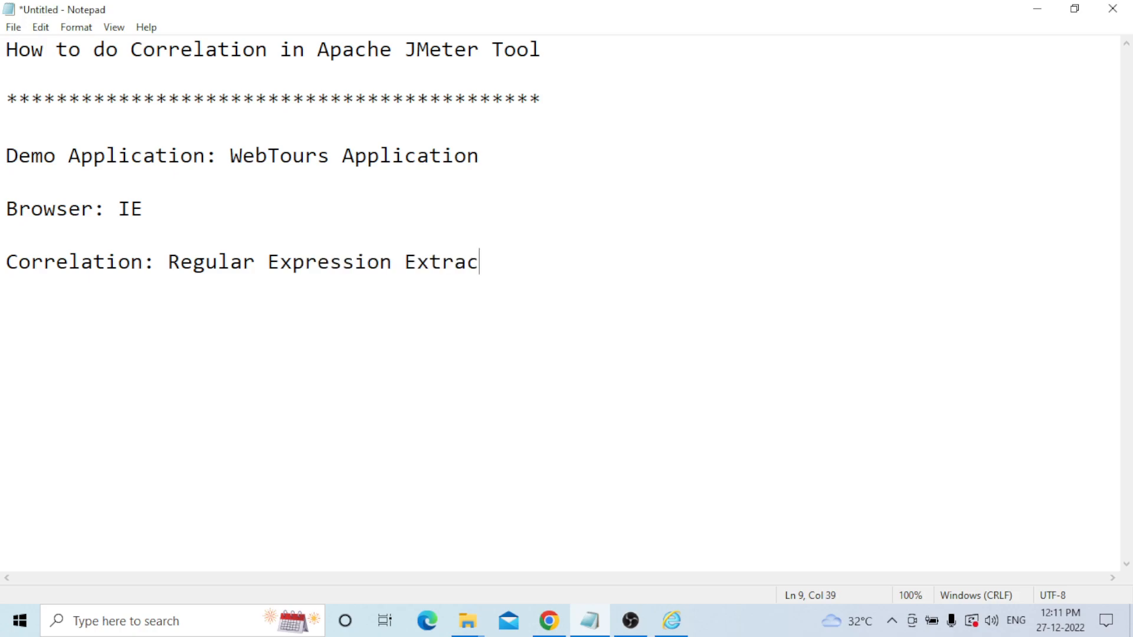
{"action": "type", "text": "tor"}
List the methods as 1.Regular Expression Extractor, 2.Broundry Extractor and 3.Automatic Correlation.
{"action": "left_click", "coordinate": [169, 262]}
{"action": "key", "text": "Return"}
{"action": "type", "text": "1."}
{"action": "key", "text": "Right"}
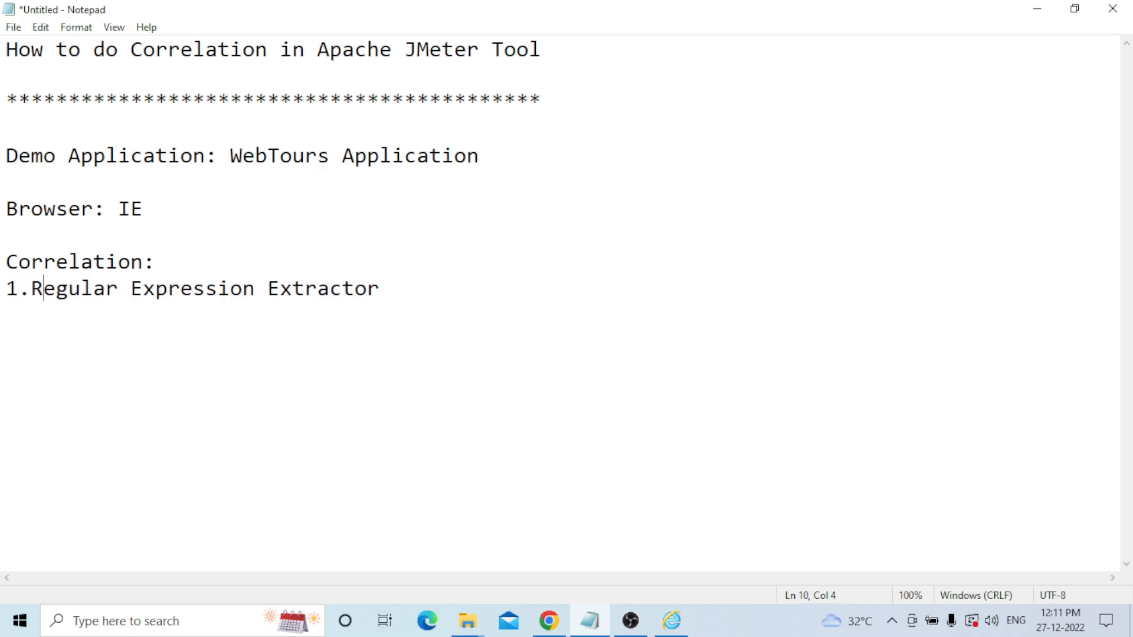
{"action": "key", "text": "Down"}
{"action": "type", "text": "2.Broundry Ex"}
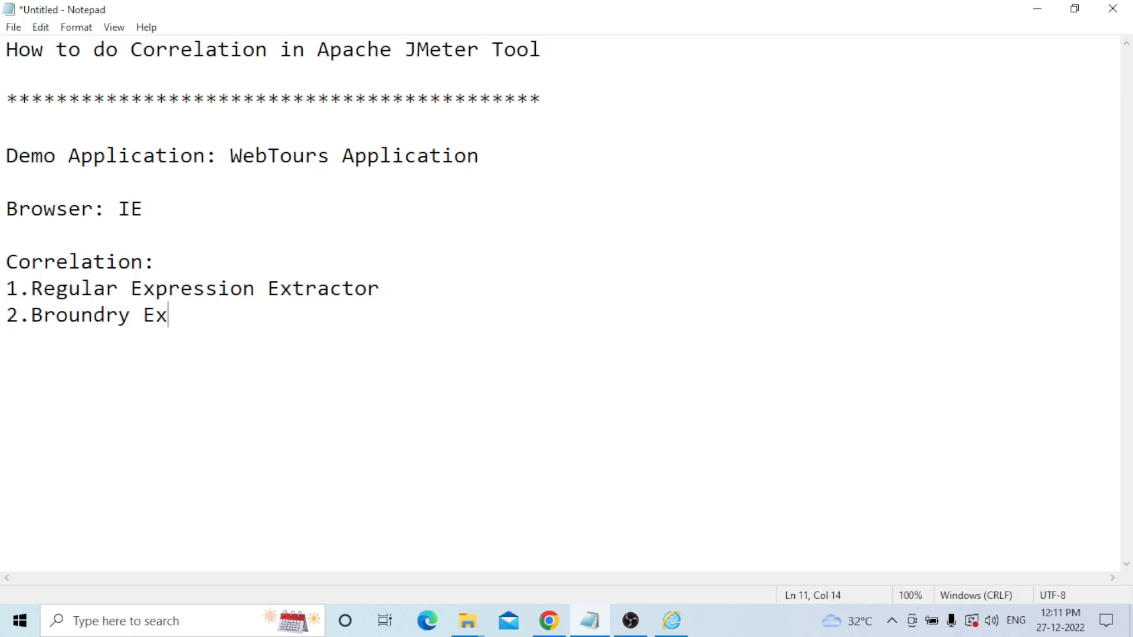
{"action": "type", "text": "tractor"}
{"action": "key", "text": "Return"}
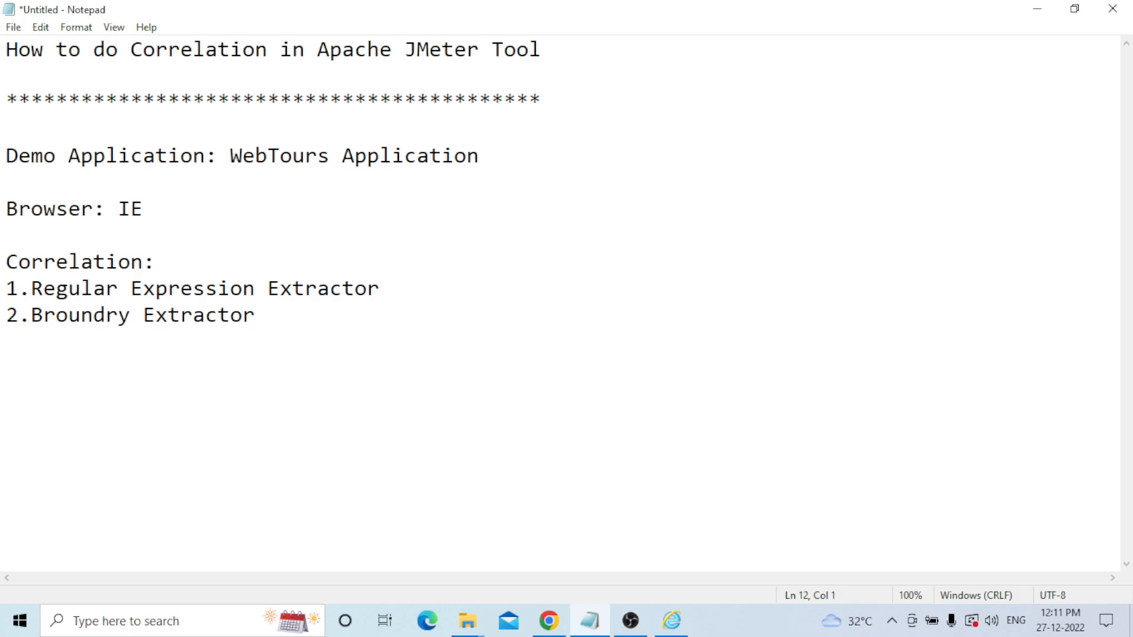
{"action": "type", "text": "3.Automa"}
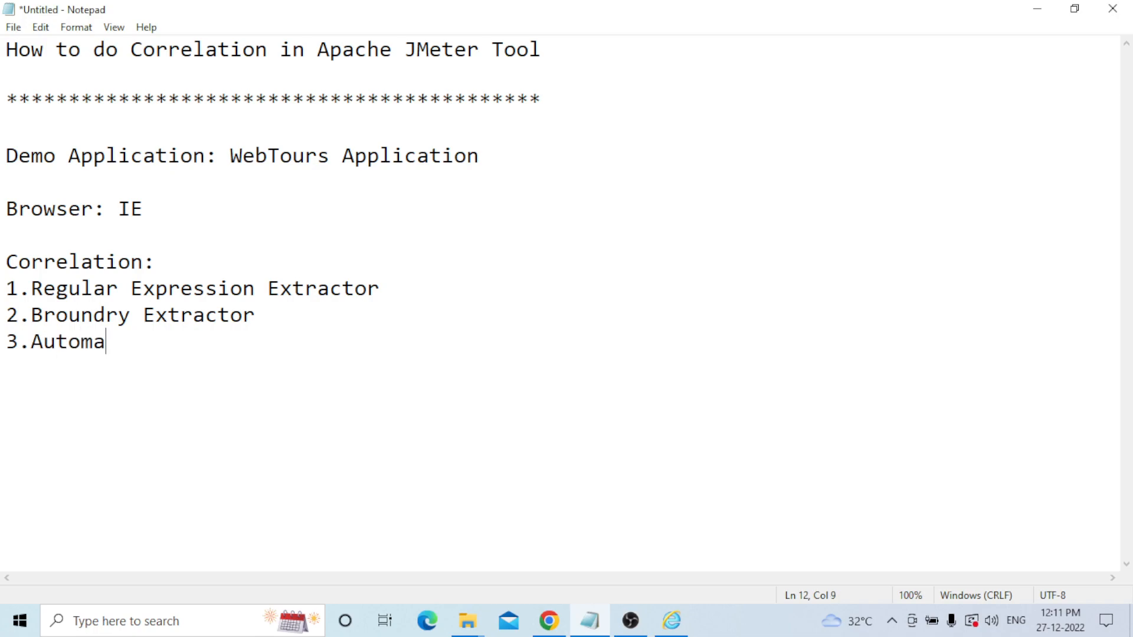
{"action": "type", "text": "tic Correlati"}
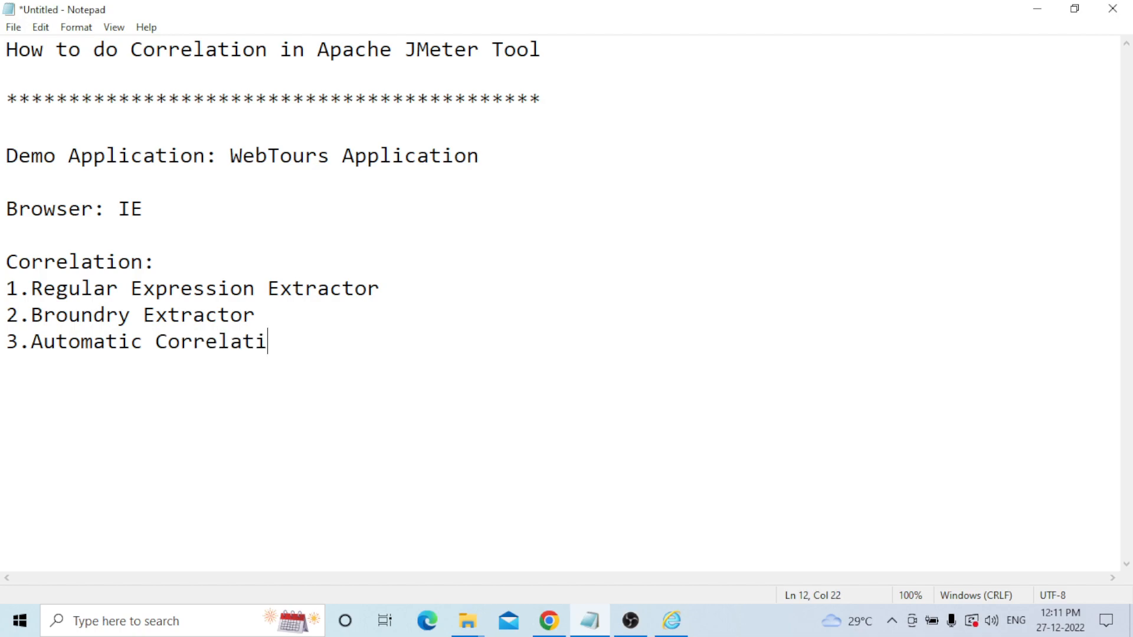
{"action": "type", "text": "on"}
Below the list, add a '1.Regular Expression Extractor' heading followed by 'Expression Name: UserSession'.
{"action": "left_click_drag", "start_coordinate": [381, 289], "coordinate": [26, 289]}
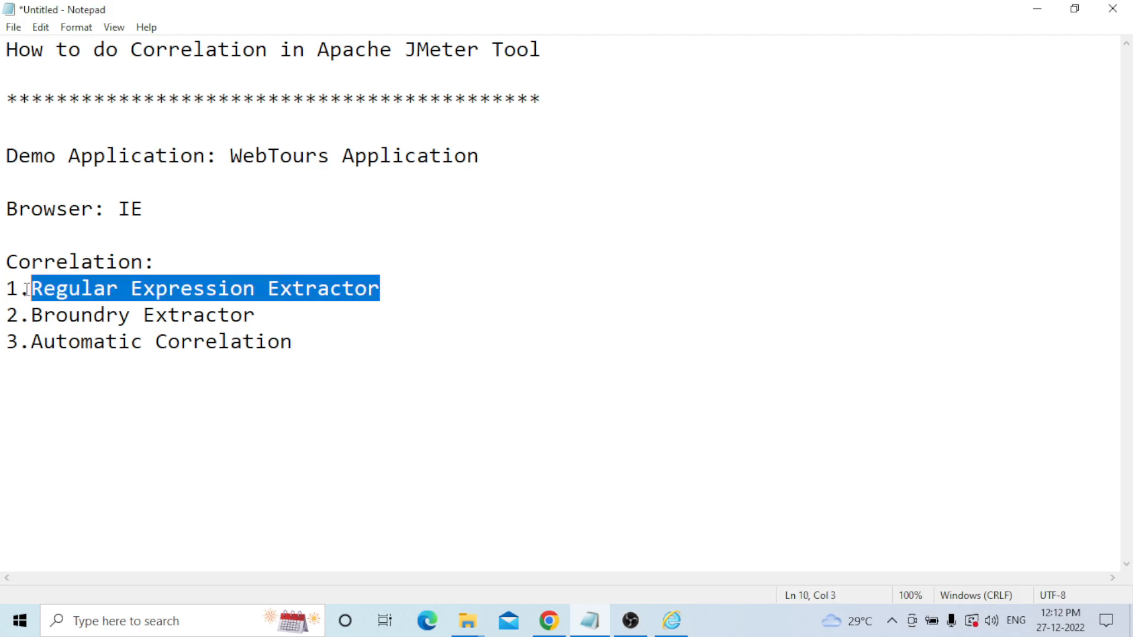
{"action": "left_click", "coordinate": [300, 341]}
{"action": "key", "text": "Return"}
{"action": "key", "text": "Return"}
{"action": "type", "text": "1"}
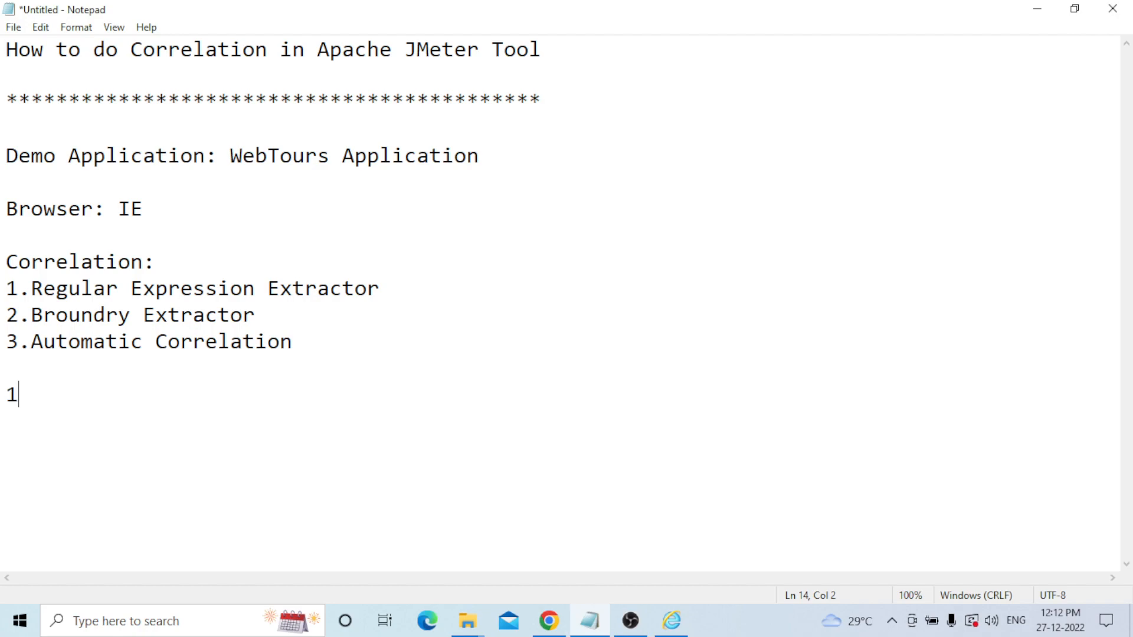
{"action": "type", "text": "."}
{"action": "left_click_drag", "start_coordinate": [379, 289], "coordinate": [31, 289]}
{"action": "key", "text": "ctrl+c"}
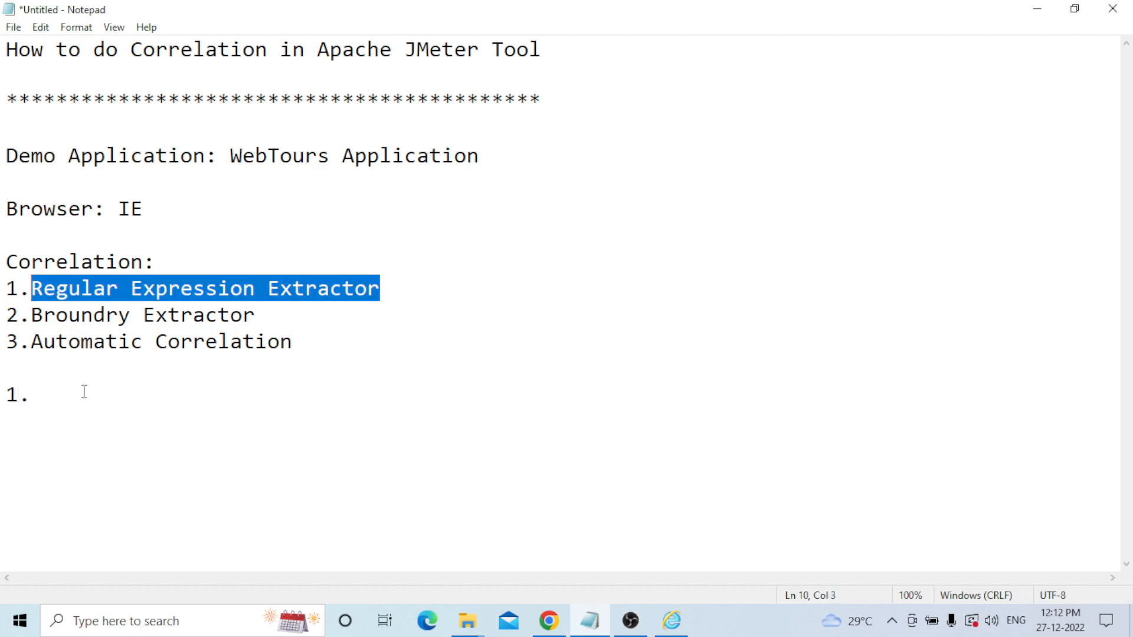
{"action": "left_click", "coordinate": [50, 406]}
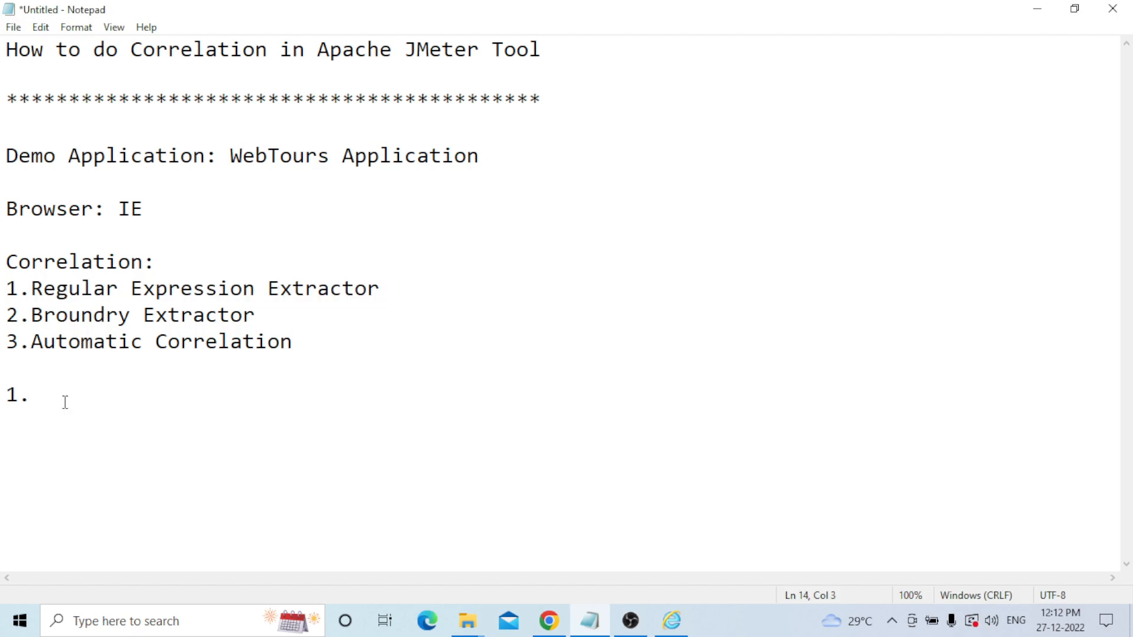
{"action": "key", "text": "ctrl+v"}
{"action": "key", "text": "Return"}
{"action": "key", "text": "Return"}
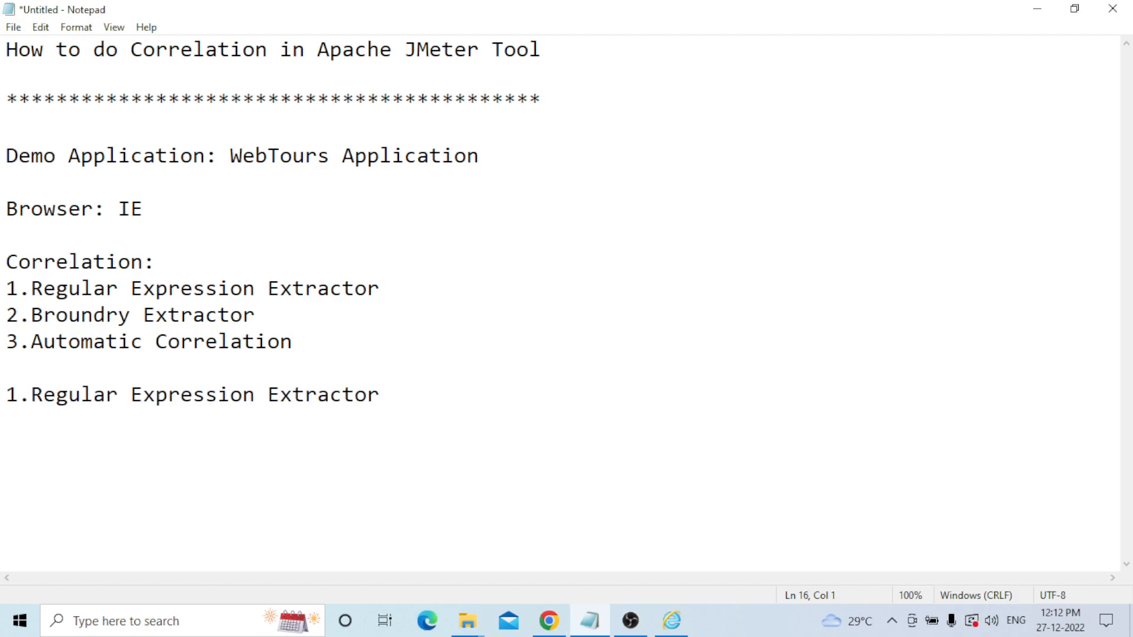
{"action": "type", "text": "Expression Name"}
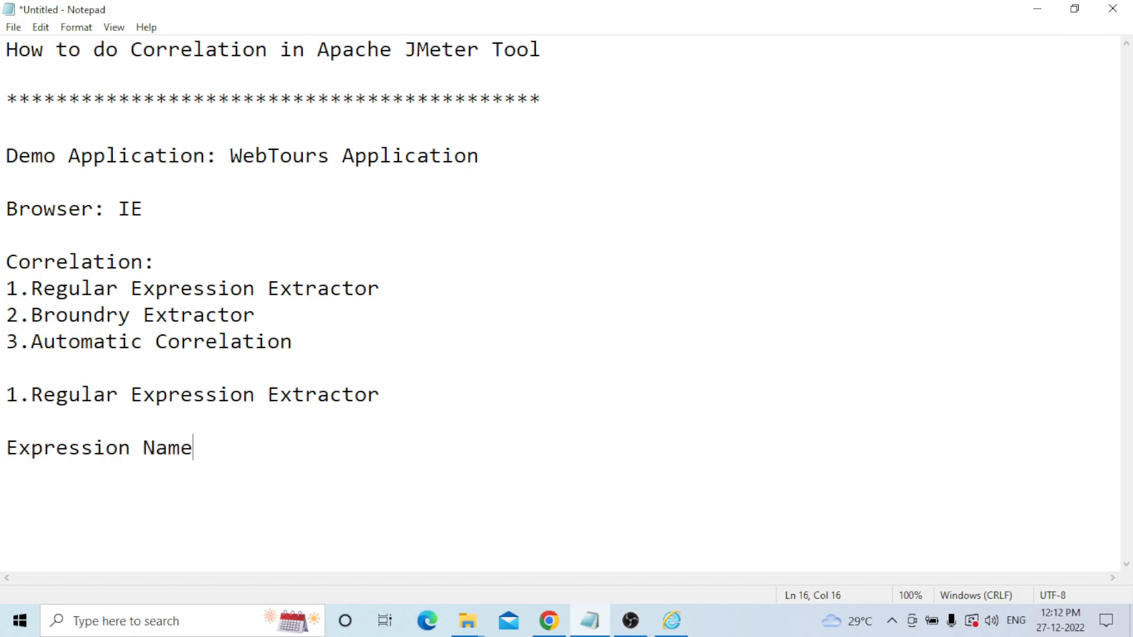
{"action": "type", "text": ": UserSe"}
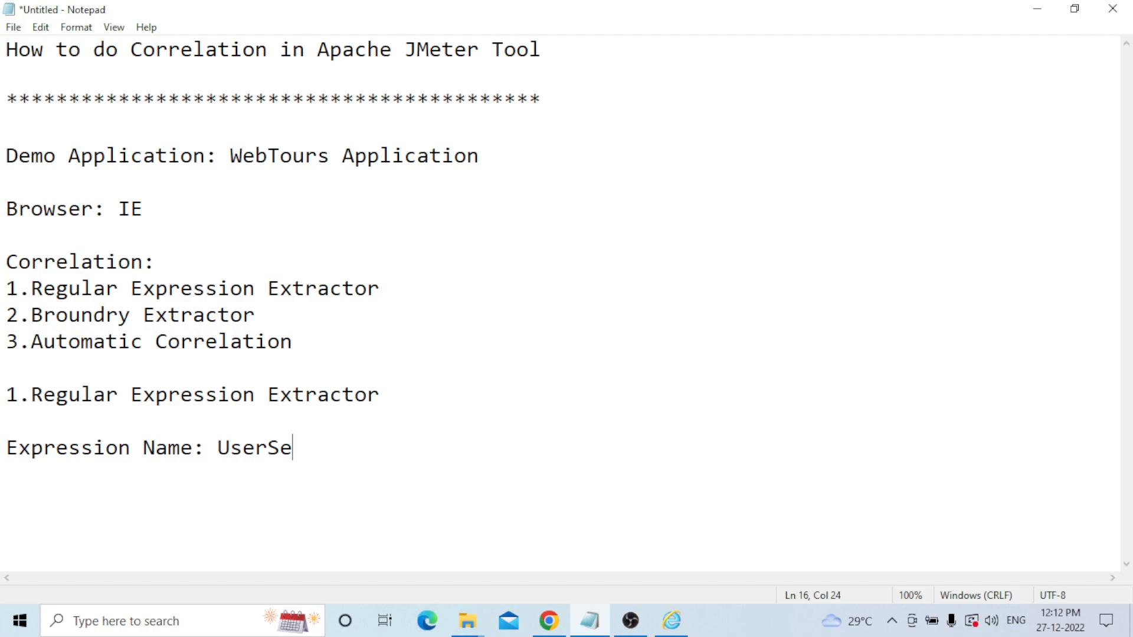
{"action": "type", "text": "ssion"}
{"action": "key", "text": "Return"}
{"action": "type", "text": "Re"}
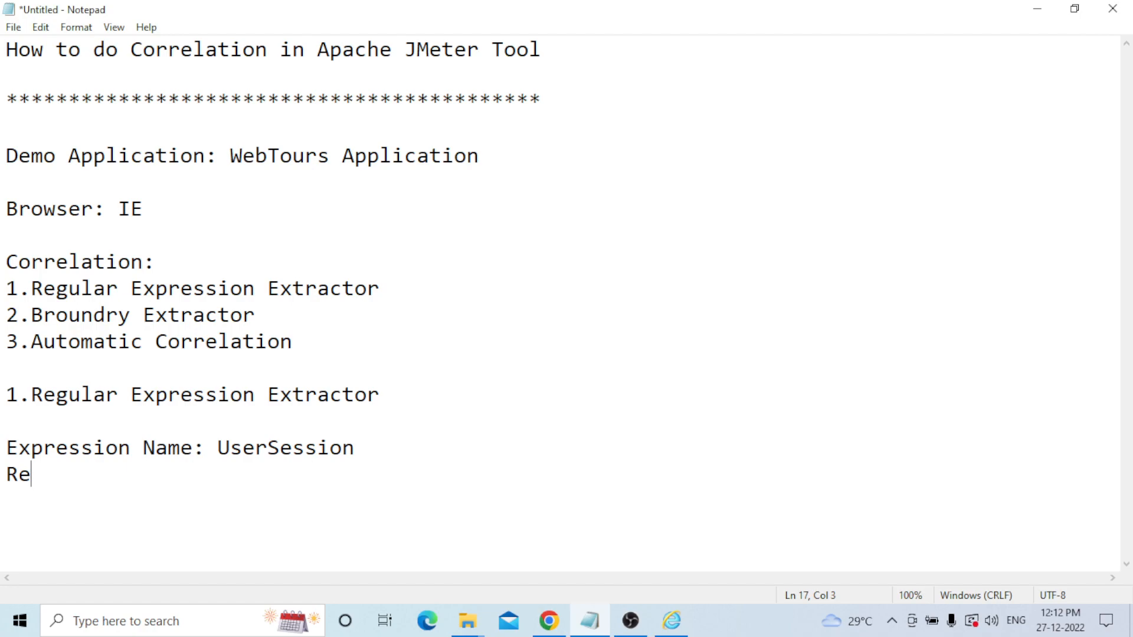
{"action": "type", "text": "gular Expression:"}
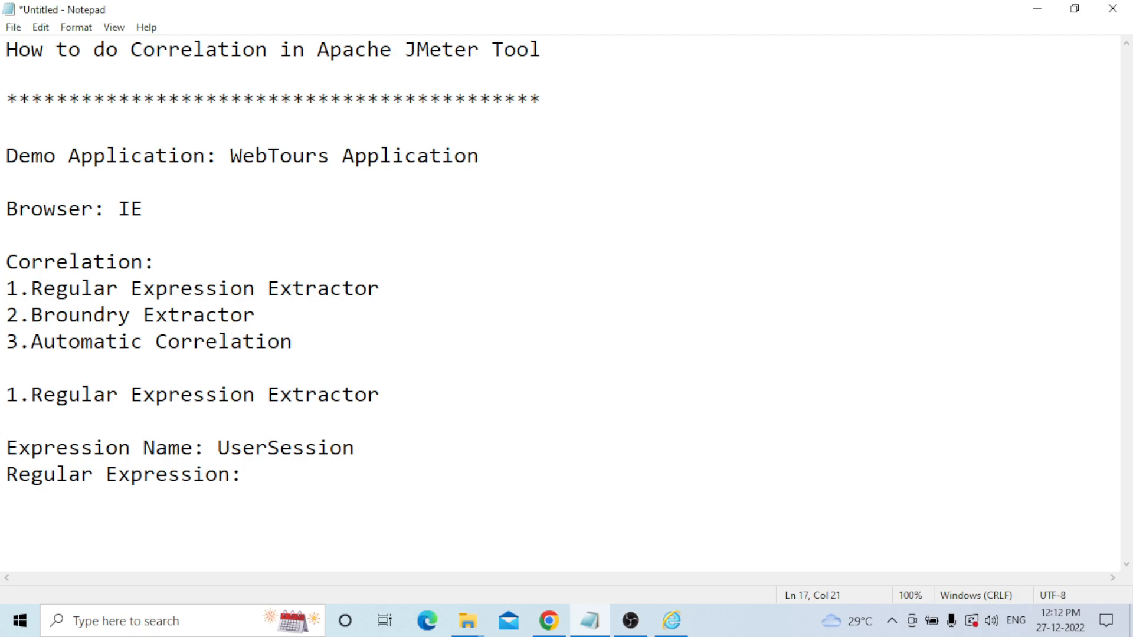
{"action": "type", "text": " <href\"us"}
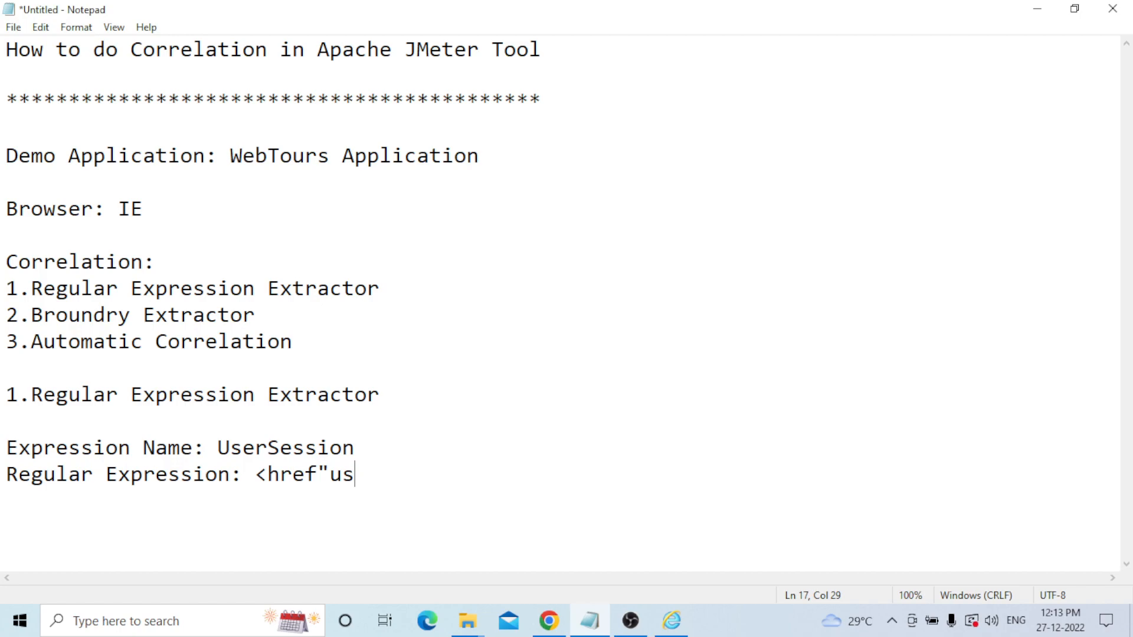
{"action": "type", "text": "ersess"}
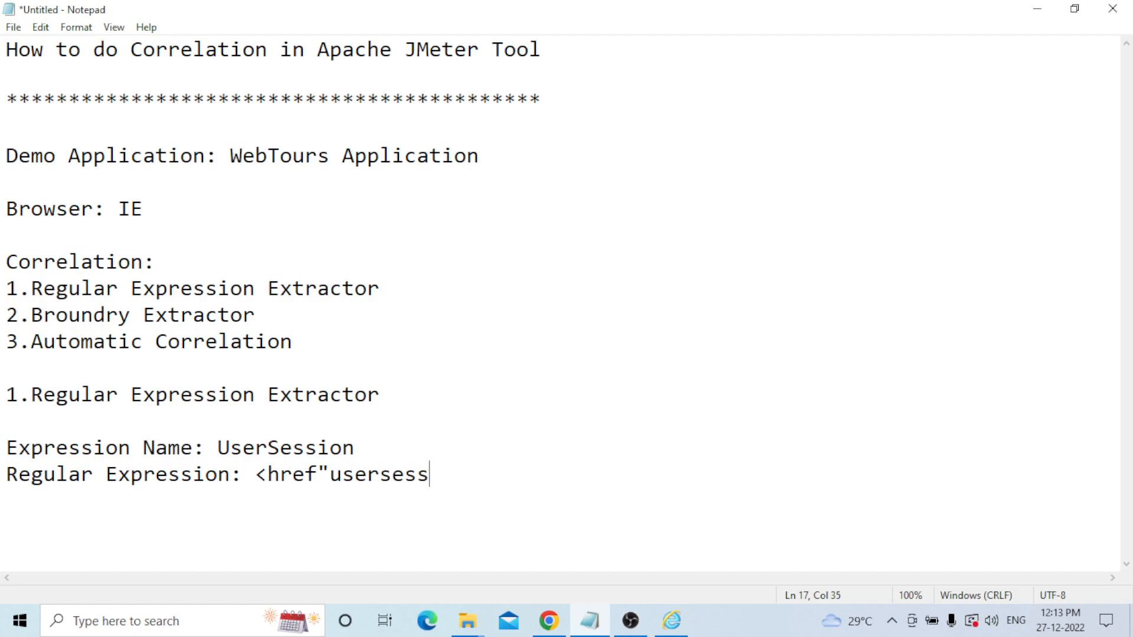
{"action": "type", "text": "ion\" value"}
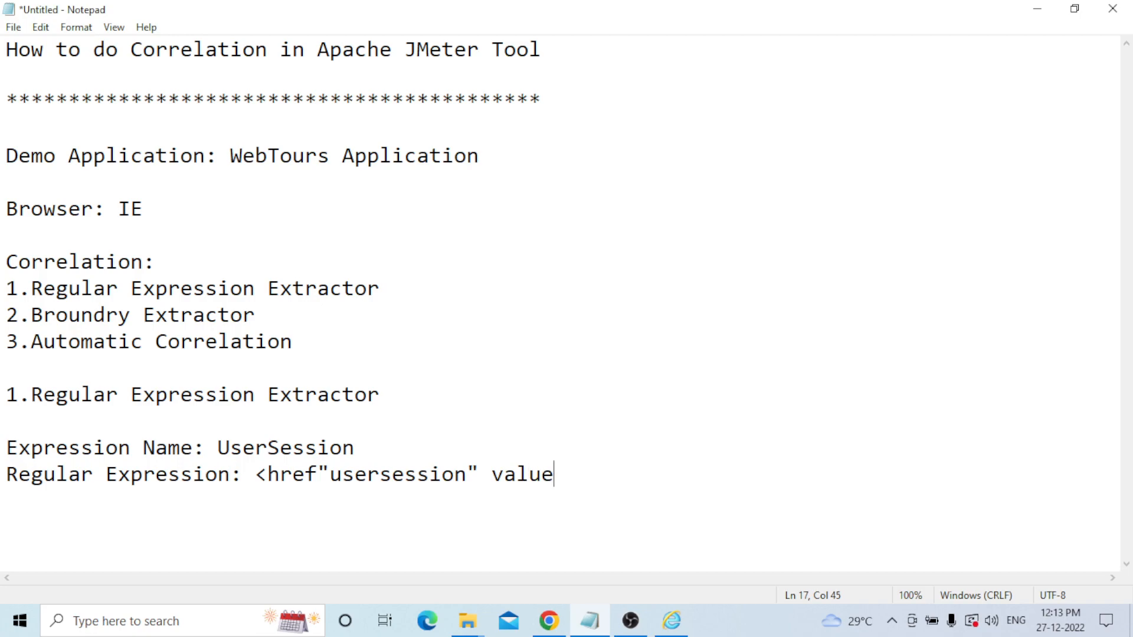
{"action": "type", "text": "=acbd1234"}
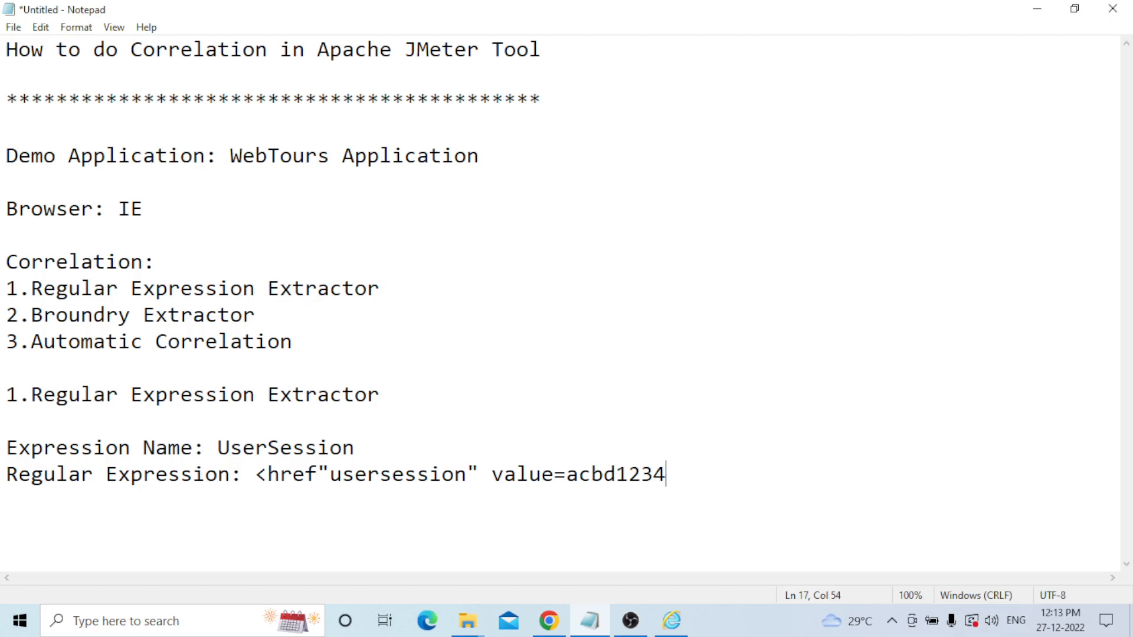
{"action": "type", "text": "\""}
{"action": "left_click", "coordinate": [566, 475]}
{"action": "type", "text": "\""}
{"action": "key", "text": "Right"}
{"action": "key", "text": "Right"}
{"action": "key", "text": "Right"}
{"action": "key", "text": "Right"}
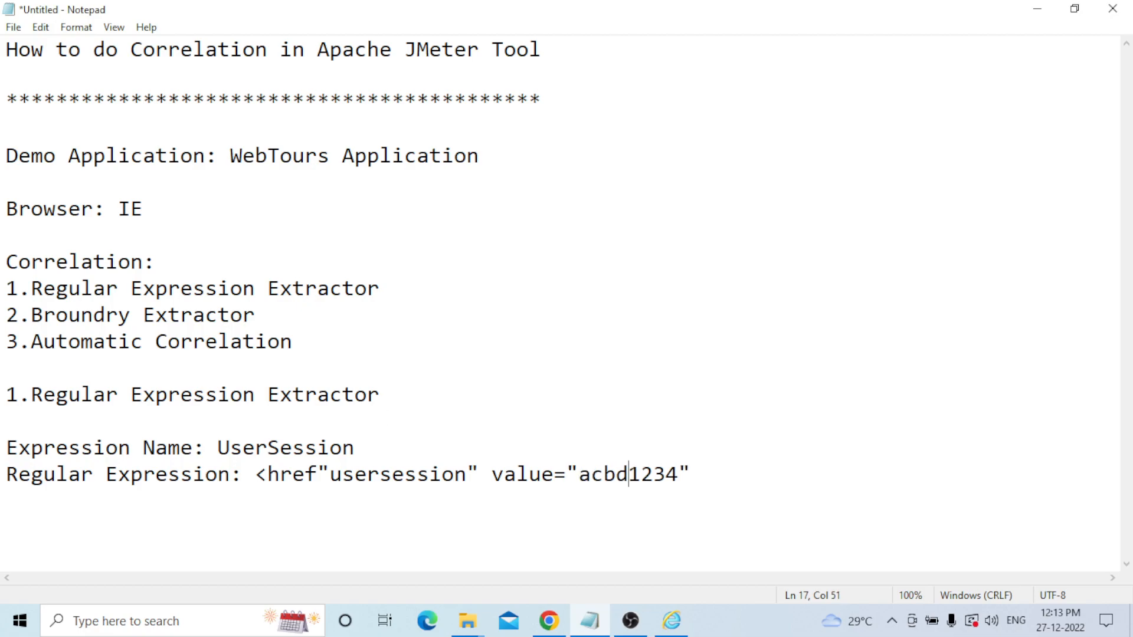
{"action": "key", "text": "End"}
{"action": "type", "text": ">"}
Replace the sample value acbd1234 with the capture group (.+?).
{"action": "left_click", "coordinate": [579, 475]}
{"action": "left_click_drag", "start_coordinate": [579, 475], "coordinate": [677, 475]}
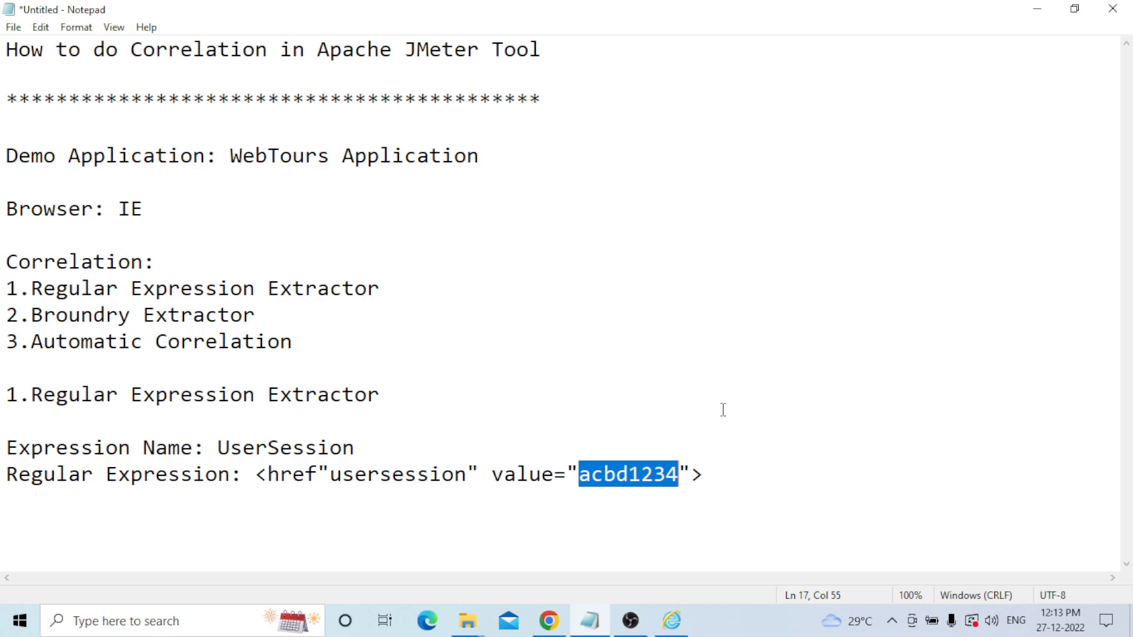
{"action": "key", "text": "BackSpace"}
{"action": "type", "text": "()"}
{"action": "key", "text": "Left"}
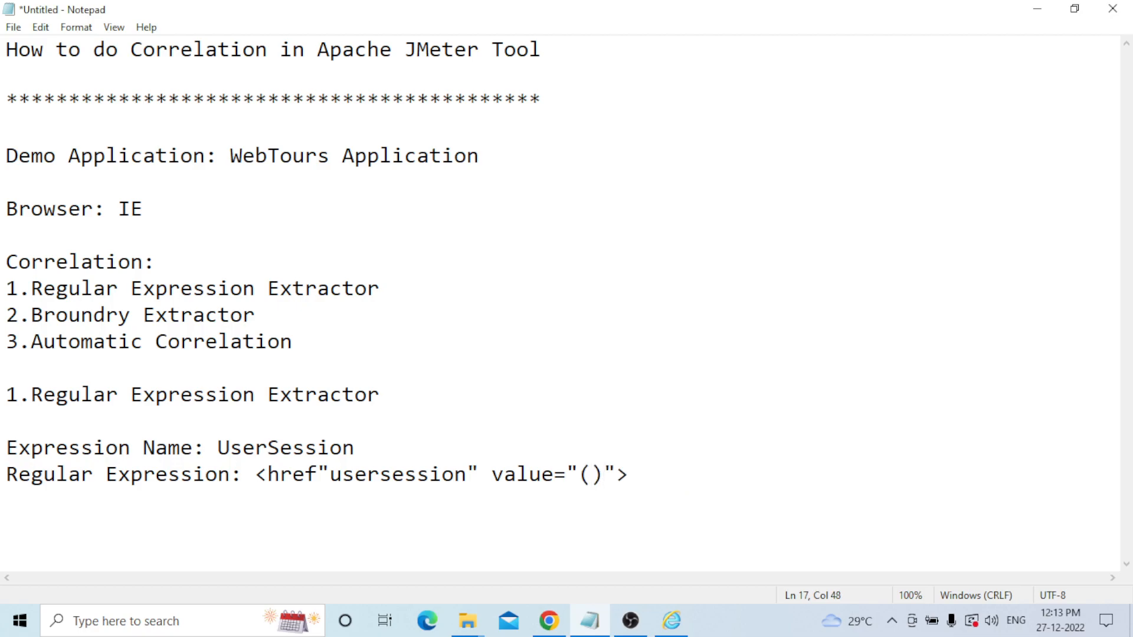
{"action": "type", "text": ".+?"}
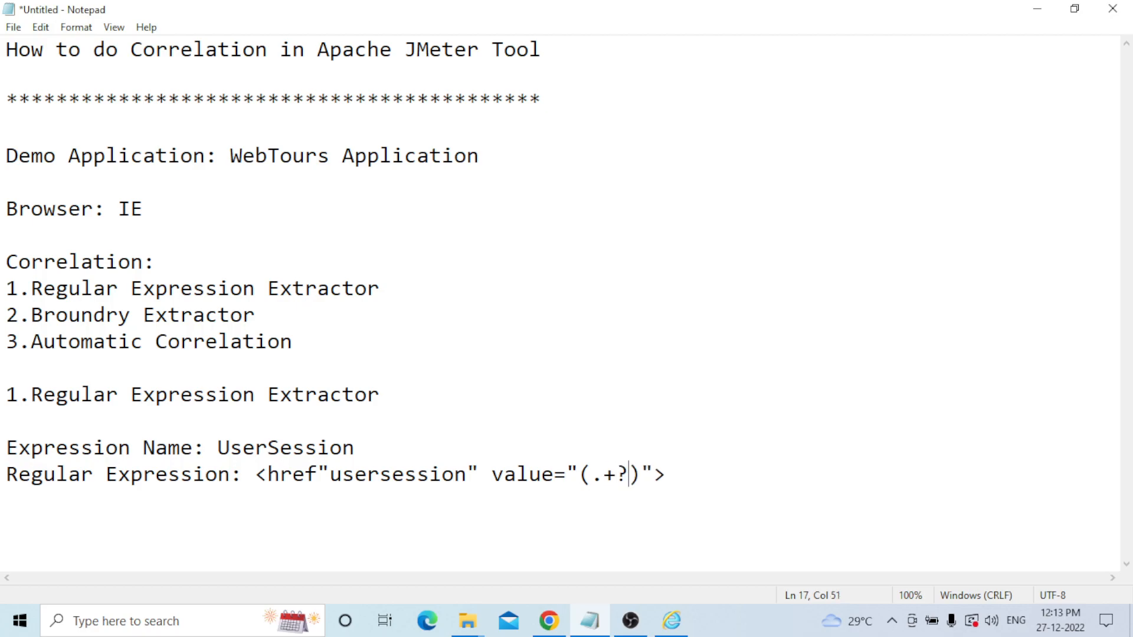
Add the note '.--> Match any one character' below the regex.
{"action": "left_click", "coordinate": [695, 482]}
{"action": "key", "text": "Return"}
{"action": "type", "text": ".-->"}
{"action": "type", "text": "Match any one cha"}
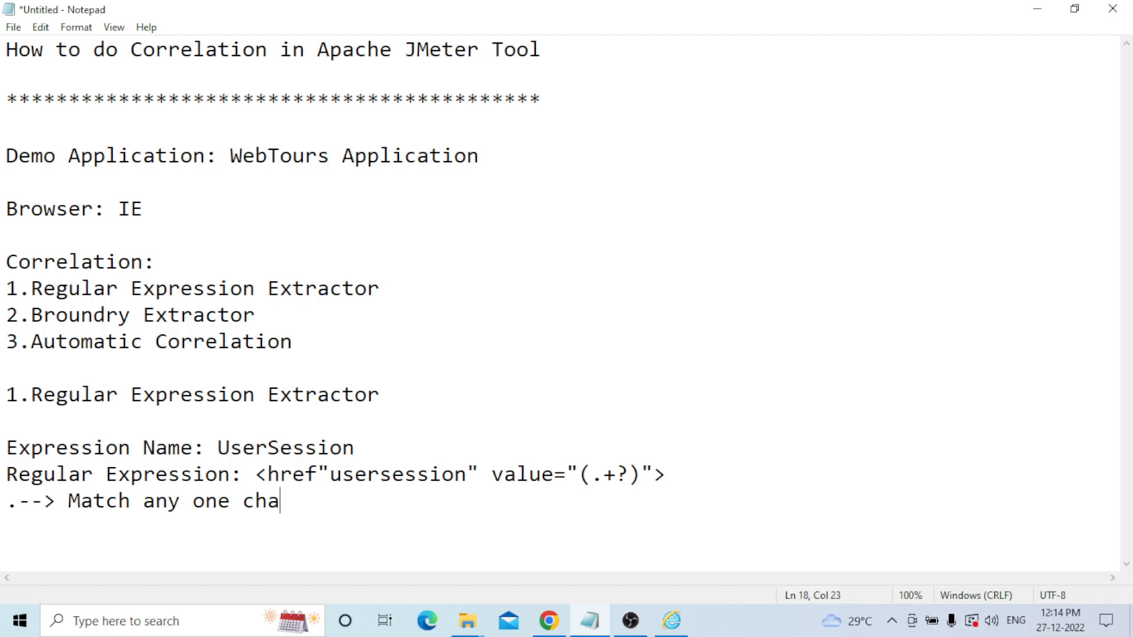
{"action": "type", "text": "racter"}
Add the notes '+--> one more time' and '?-->1st match only success'.
{"action": "key", "text": "Return"}
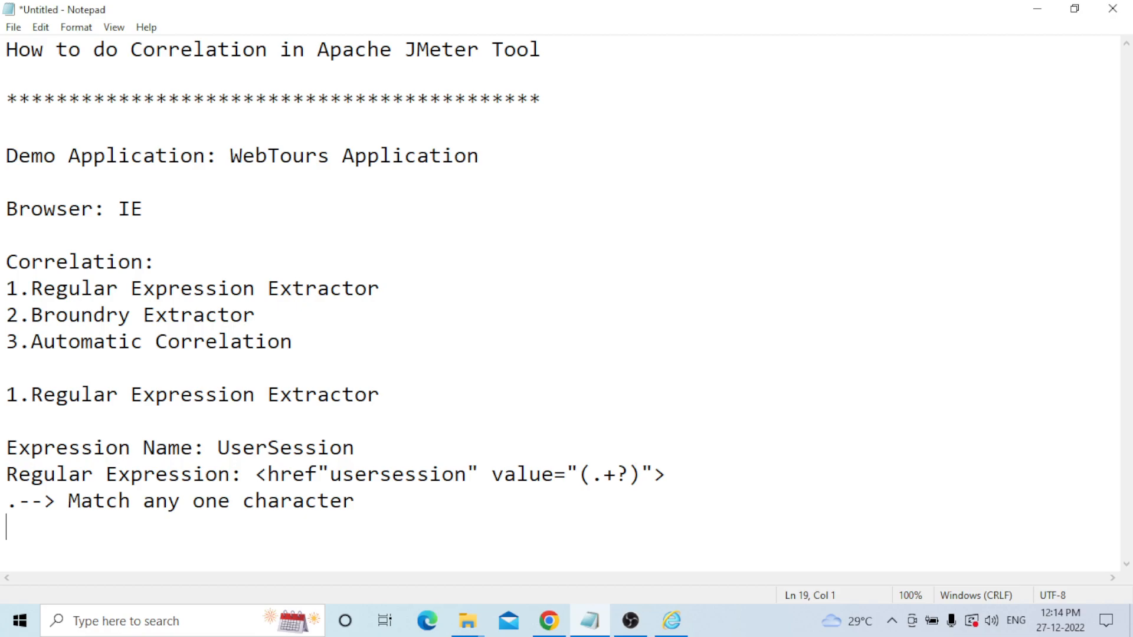
{"action": "type", "text": "+--> one m"}
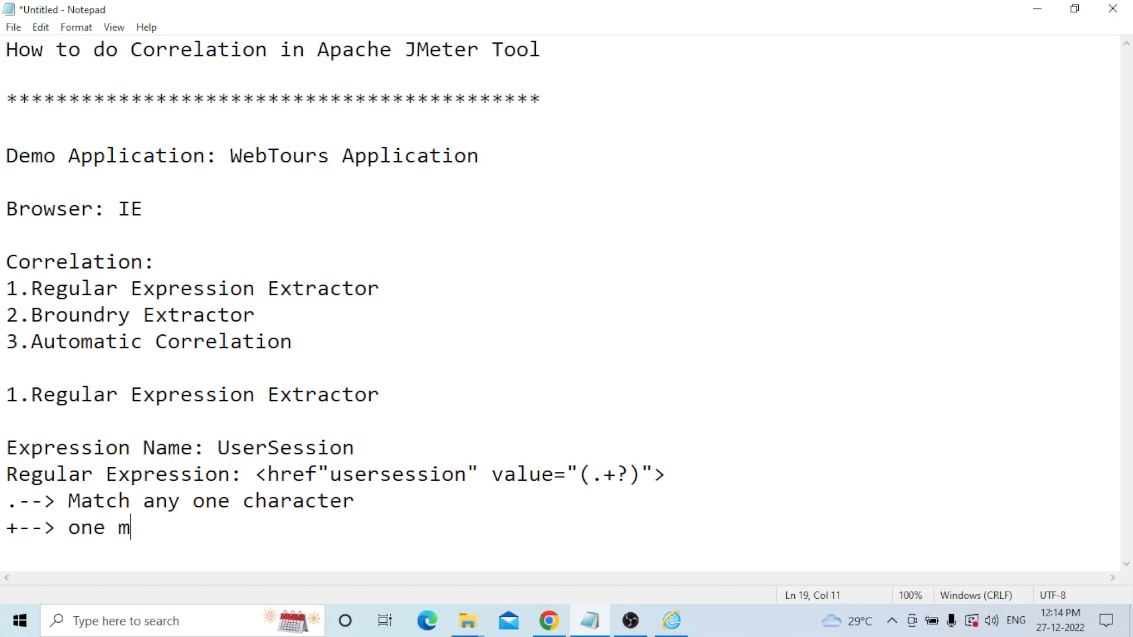
{"action": "type", "text": "ore time"}
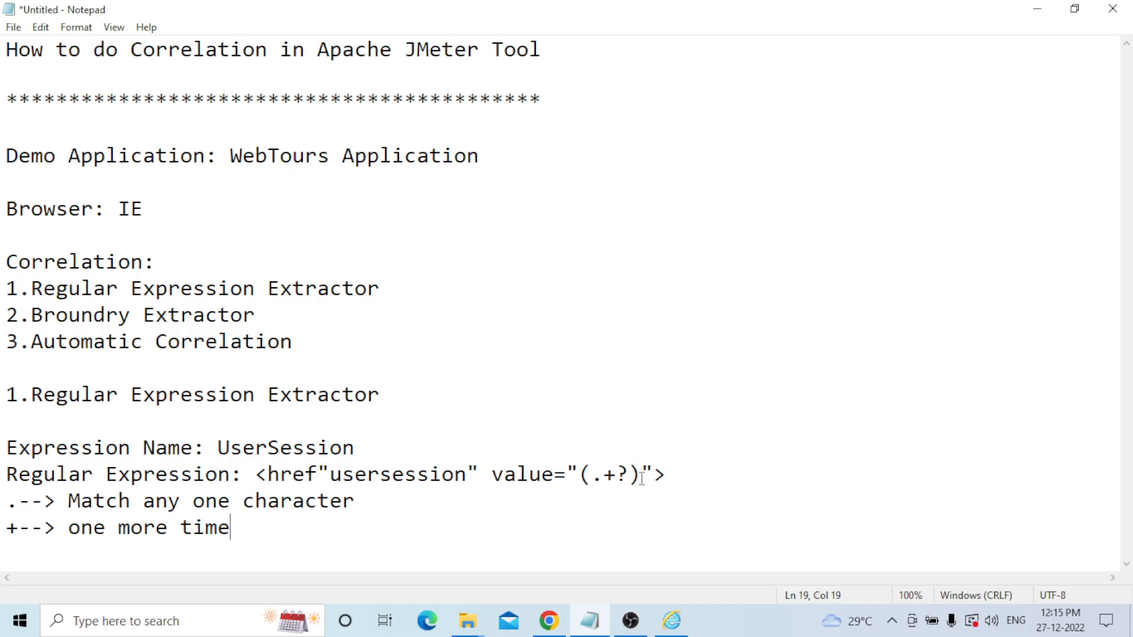
{"action": "key", "text": "Return"}
{"action": "type", "text": "?-->1st "}
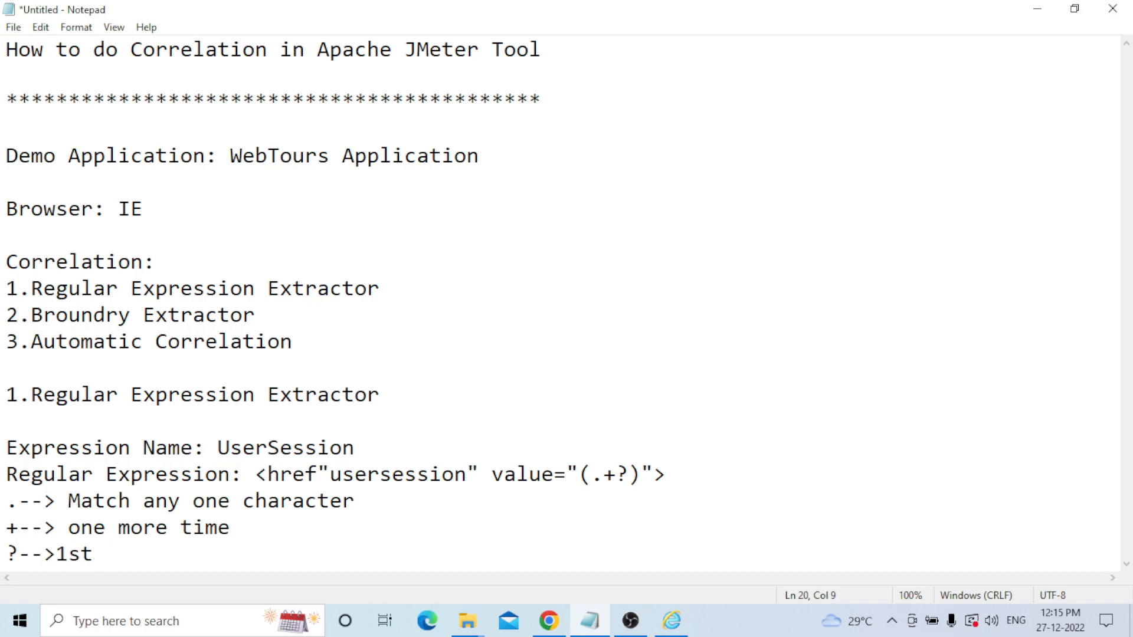
{"action": "type", "text": "match only succ"}
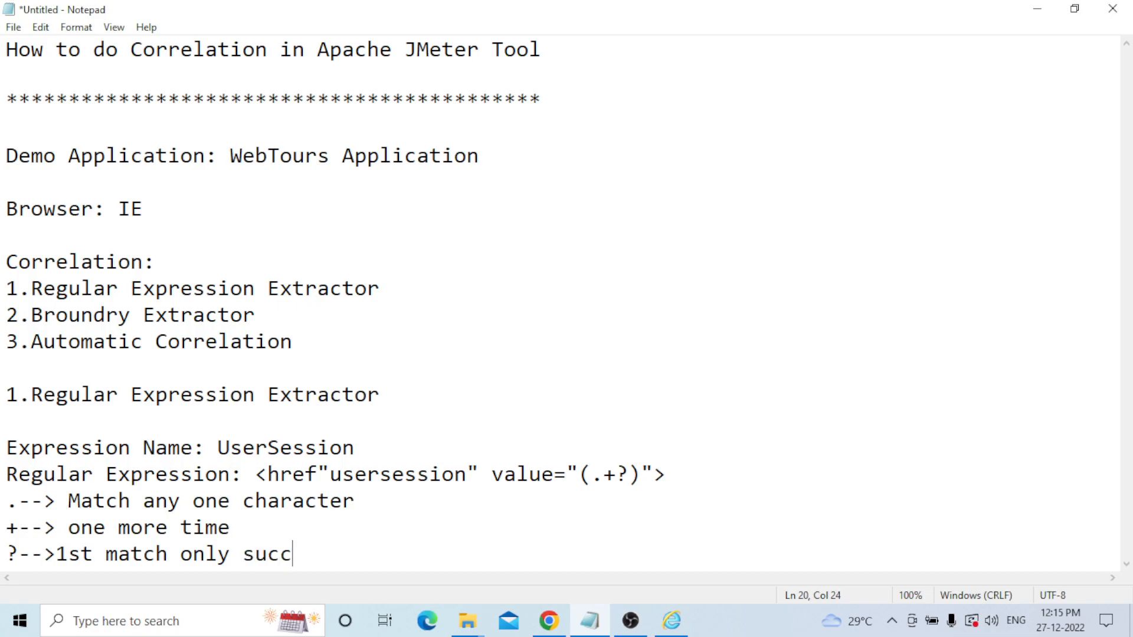
{"action": "type", "text": "ess"}
Put the (.+?) and (.*?) patterns on separate lines, with an arrow after (.+?).
{"action": "key", "text": "Return"}
{"action": "key", "text": "Return"}
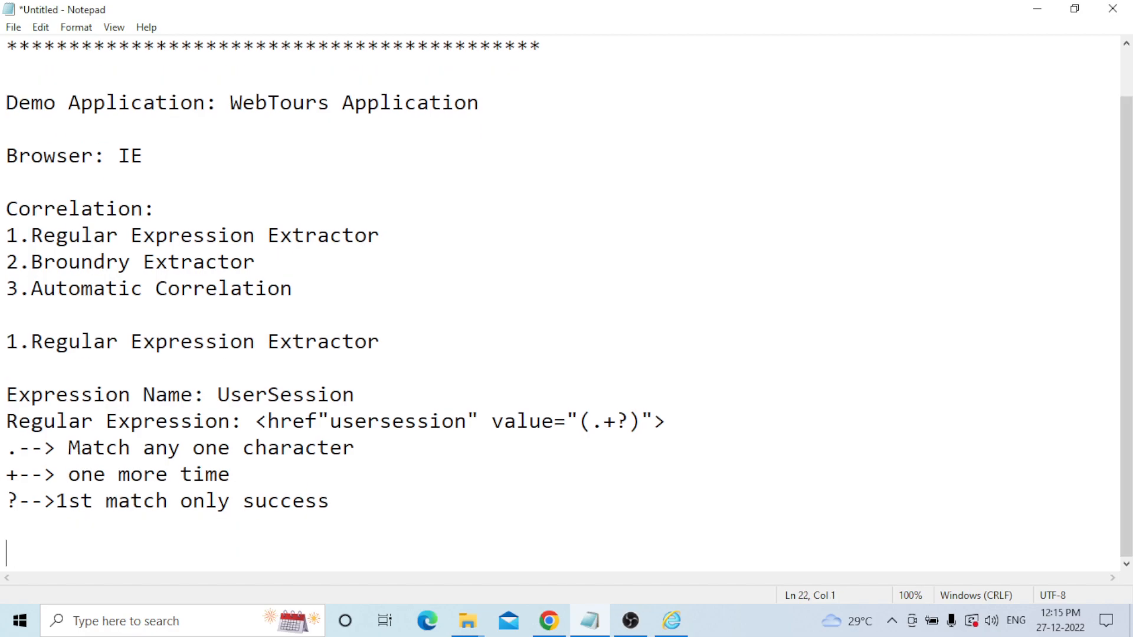
{"action": "type", "text": "(.+?) ).*?"}
{"action": "key", "text": "BackSpace"}
{"action": "key", "text": "BackSpace"}
{"action": "key", "text": "BackSpace"}
{"action": "key", "text": "BackSpace"}
{"action": "key", "text": "BackSpace"}
{"action": "type", "text": "(.*?)"}
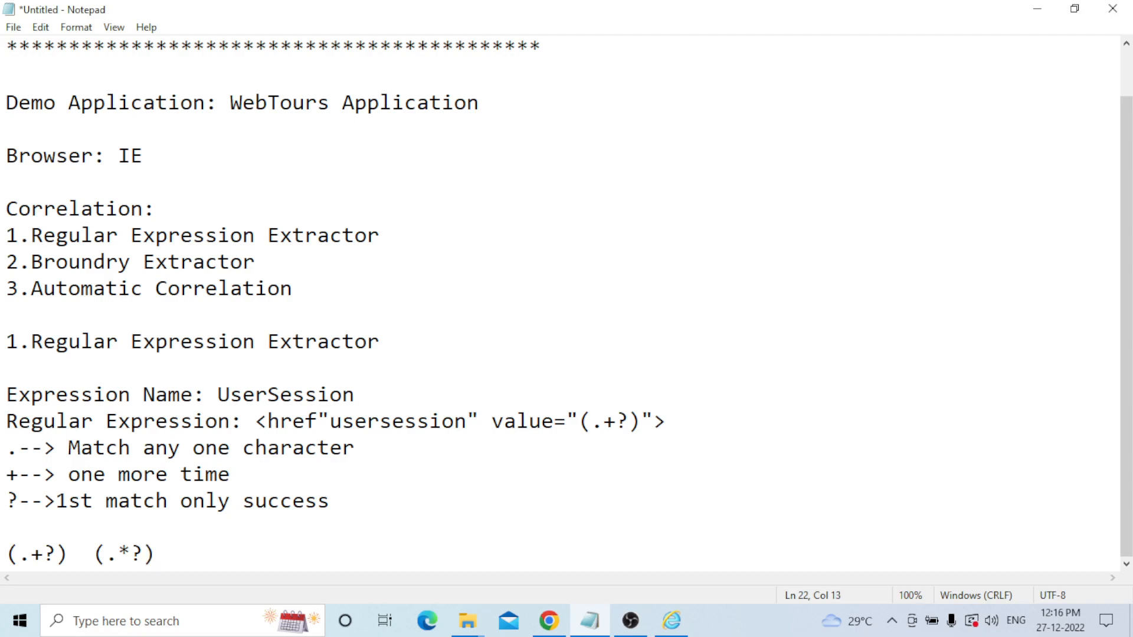
{"action": "left_click", "coordinate": [95, 554]}
{"action": "key", "text": "Return"}
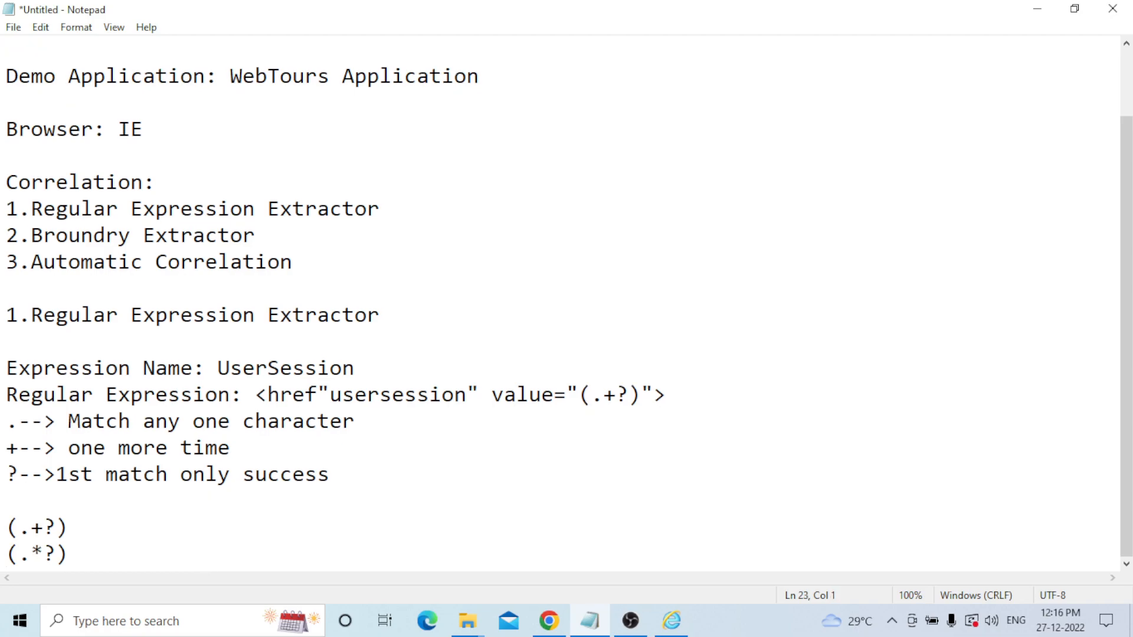
{"action": "left_click", "coordinate": [101, 513]}
{"action": "type", "text": "-->"}
{"action": "left_click_drag", "start_coordinate": [69, 421], "coordinate": [355, 422]}
{"action": "key", "text": "ctrl+c"}
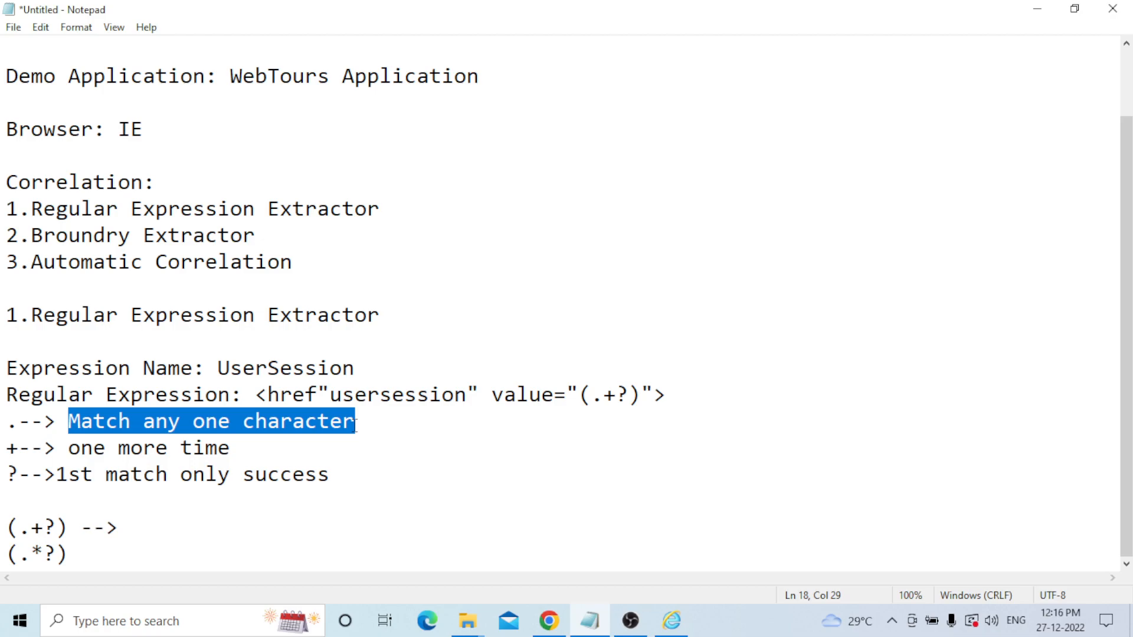
Describe (.+?) as 'Match any one character or digit' and (.*?) as 'Match all character or digits'.
{"action": "left_click", "coordinate": [364, 527]}
{"action": "key", "text": "ctrl+v"}
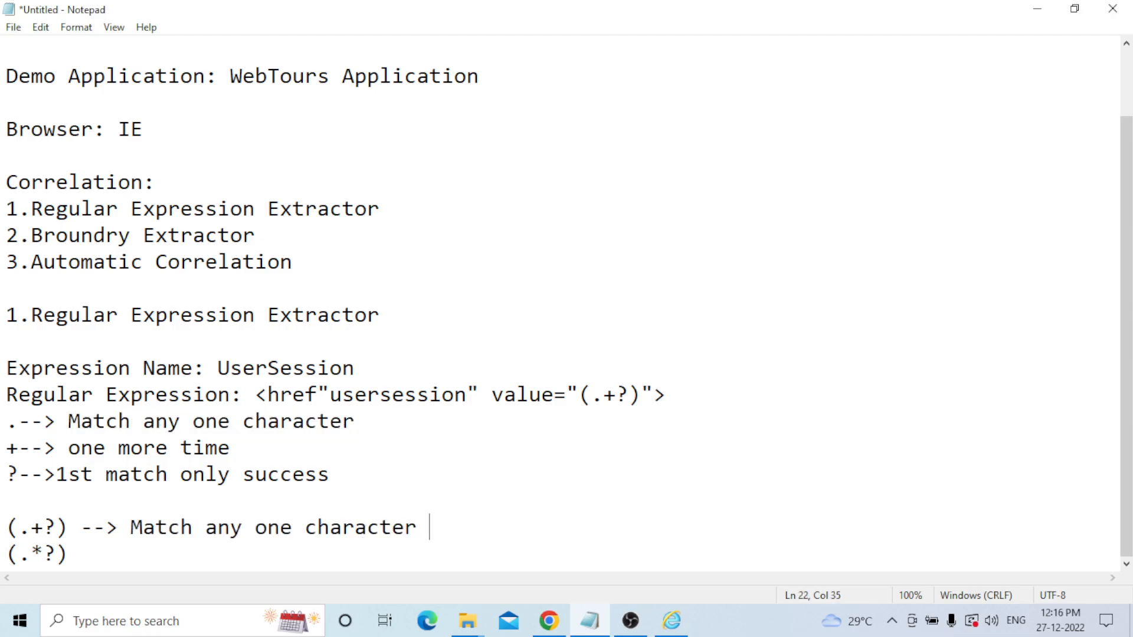
{"action": "type", "text": "or digit"}
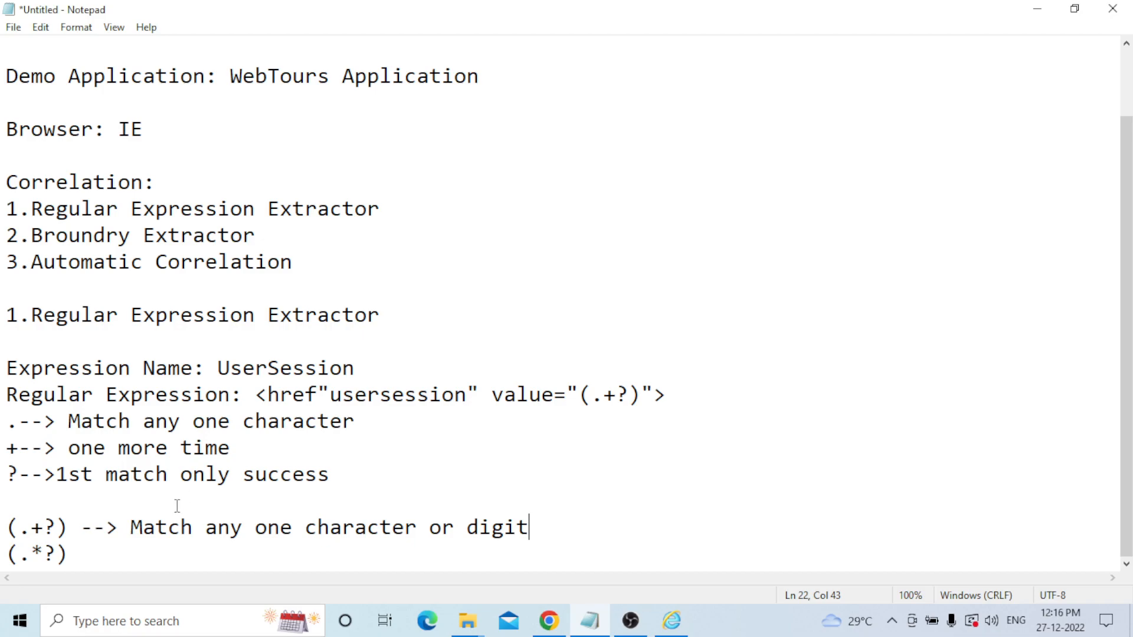
{"action": "left_click", "coordinate": [96, 561]}
{"action": "type", "text": "--> Match all ch"}
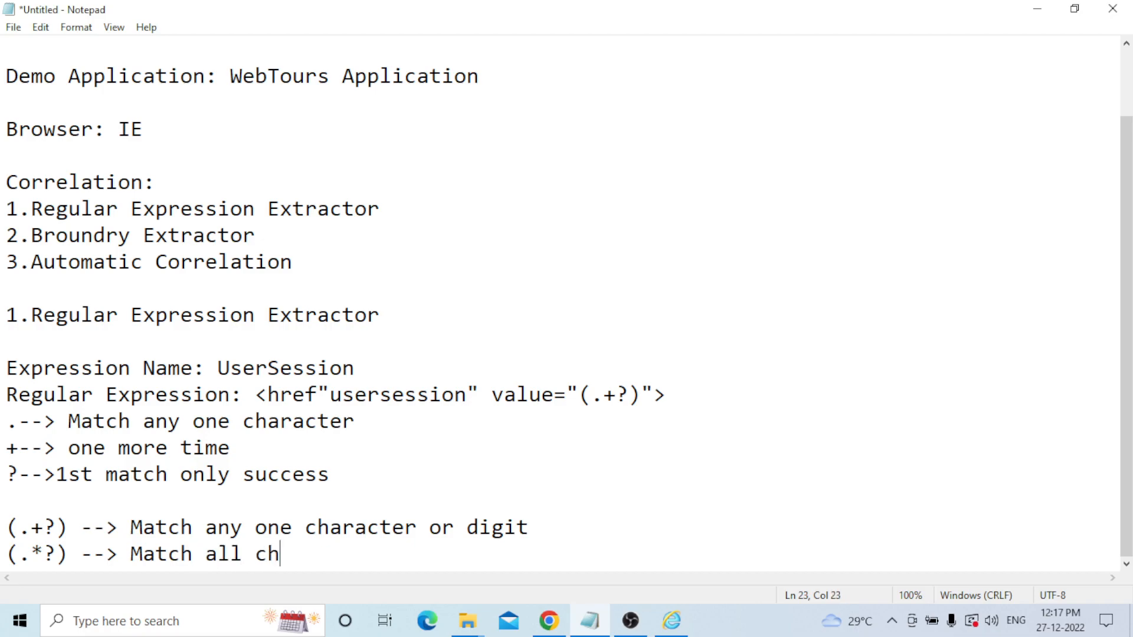
{"action": "type", "text": "aracter"}
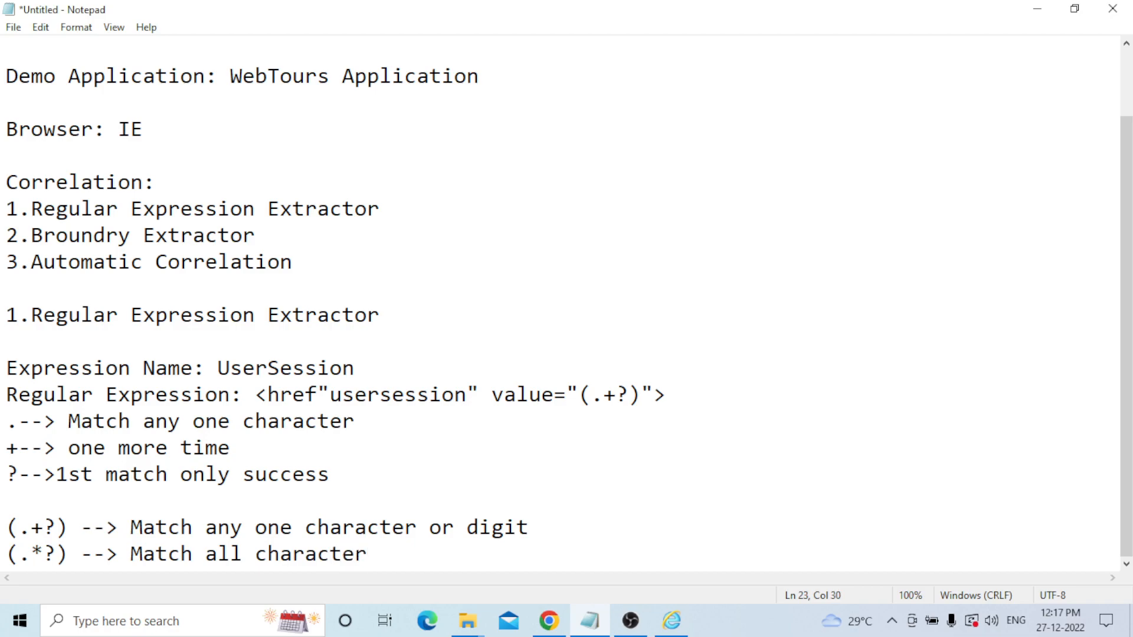
{"action": "type", "text": " or digits"}
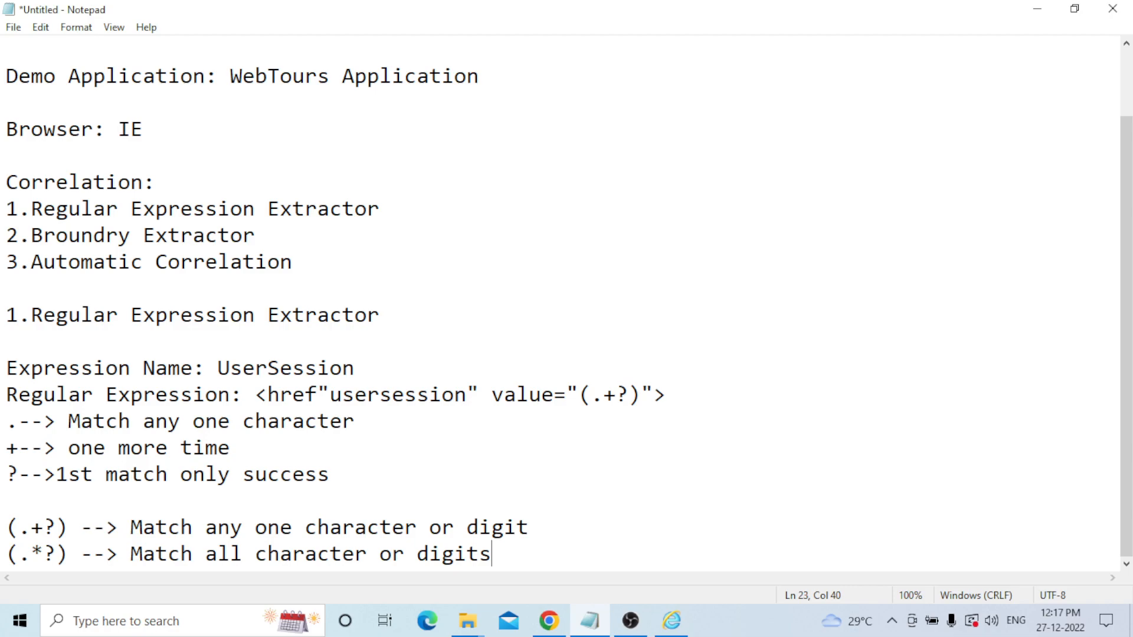
Add the note '()--> Enclosed portion of matching string' followed by two blank lines.
{"action": "key", "text": "Return"}
{"action": "key", "text": "Return"}
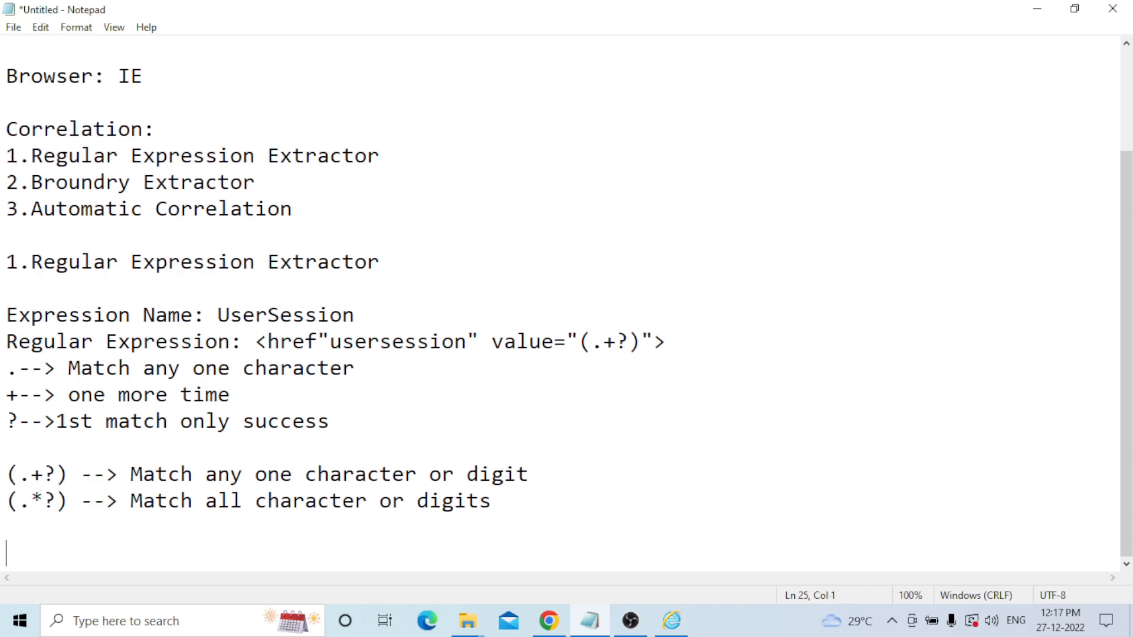
{"action": "type", "text": "()--> Enclose"}
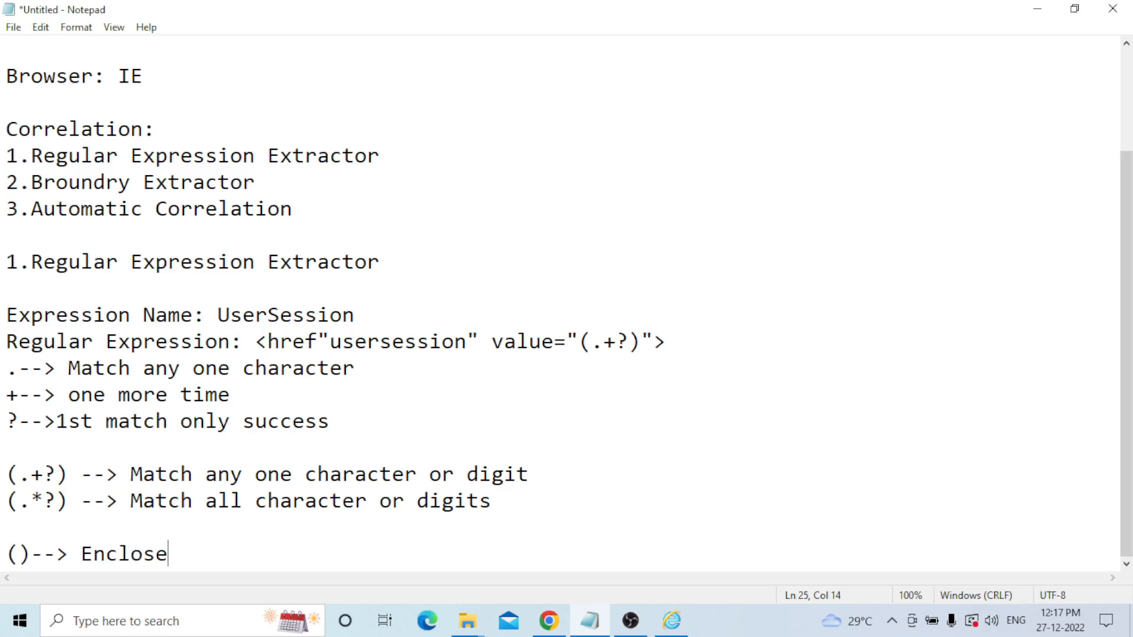
{"action": "type", "text": "d portion of "}
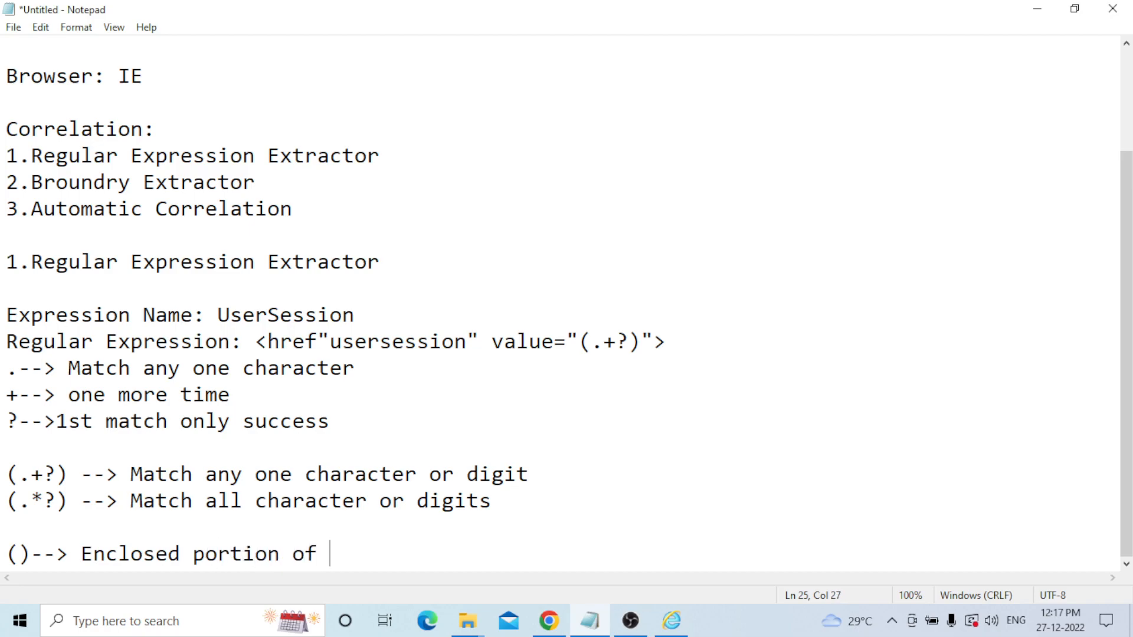
{"action": "type", "text": "matching "}
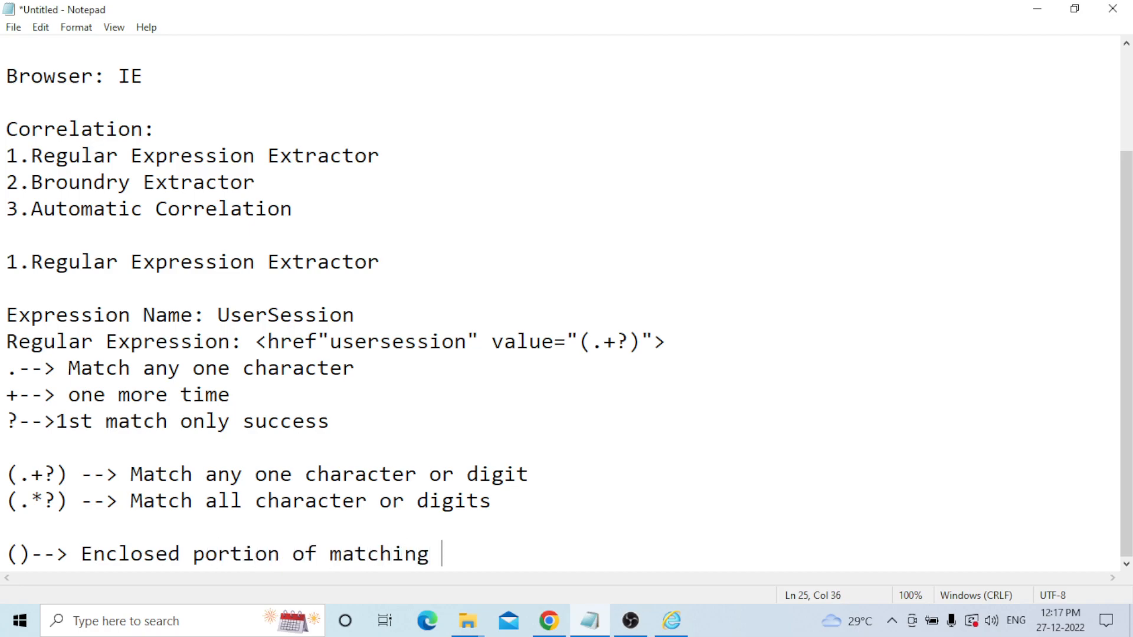
{"action": "type", "text": "string"}
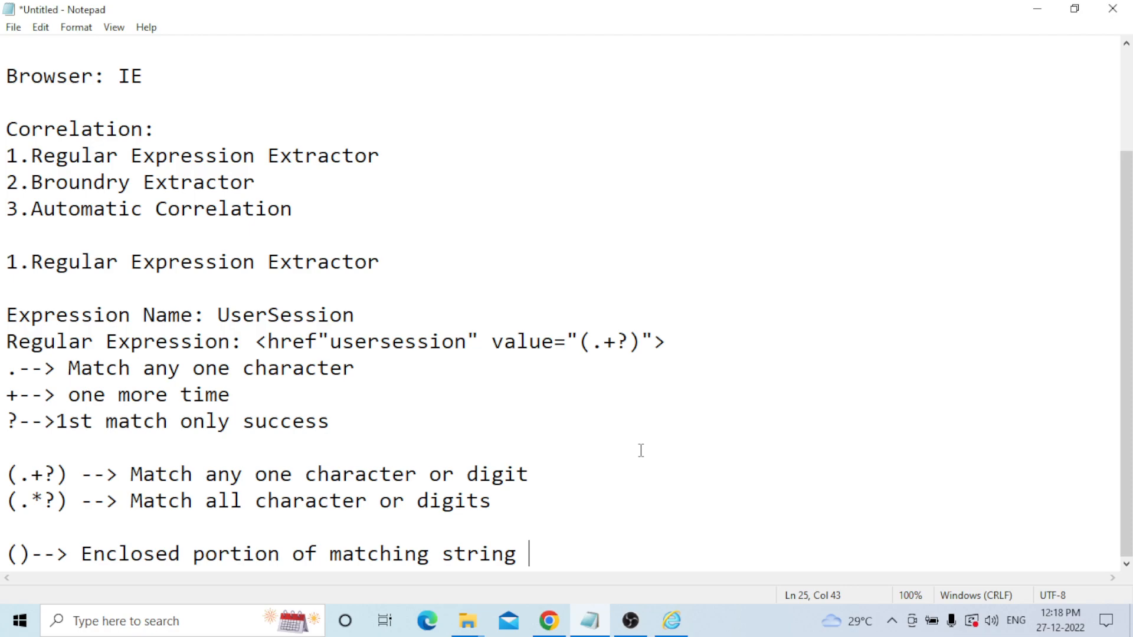
{"action": "key", "text": "Return"}
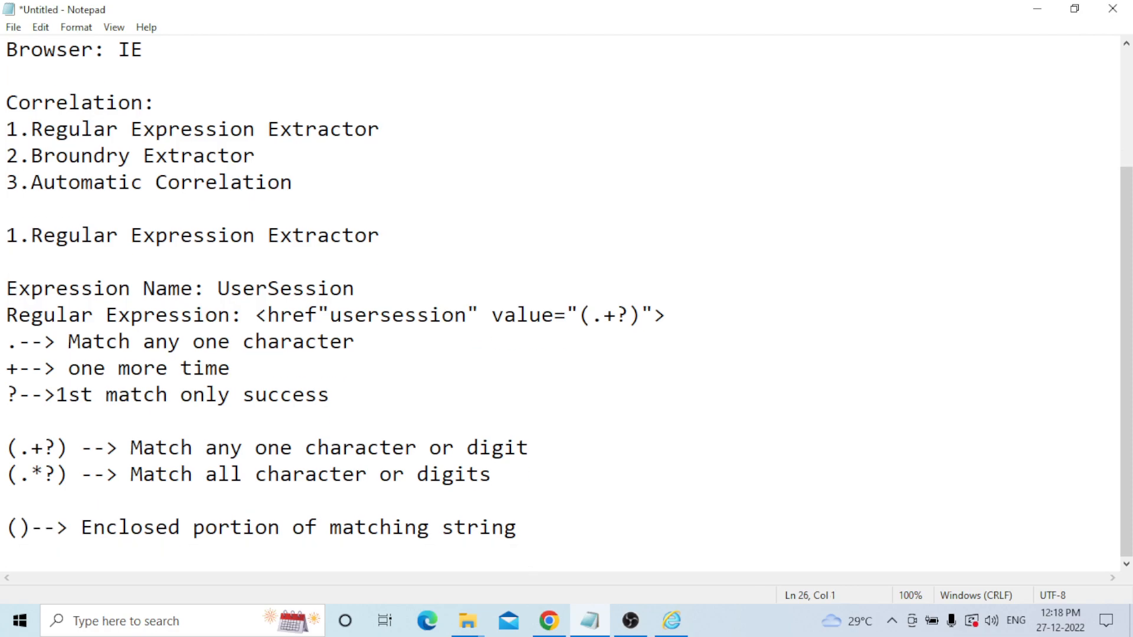
{"action": "key", "text": "Return"}
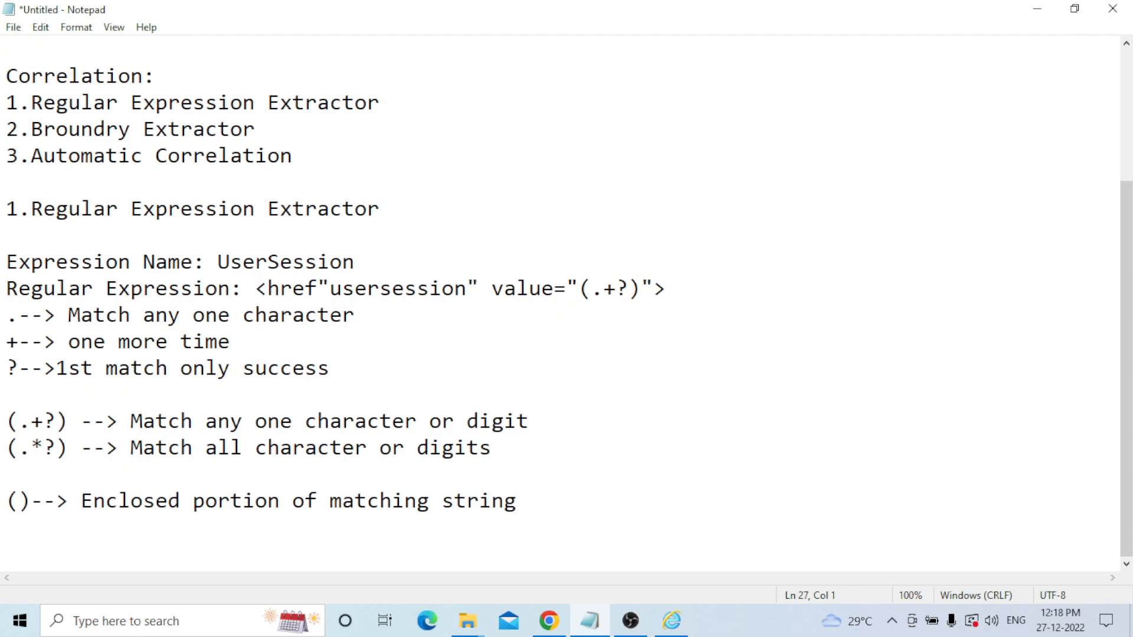
List $0$, $1$ and $2$ on separate lines, then $1$$2$ after a blank line.
{"action": "type", "text": "$0$"}
{"action": "key", "text": "Return"}
{"action": "type", "text": "$"}
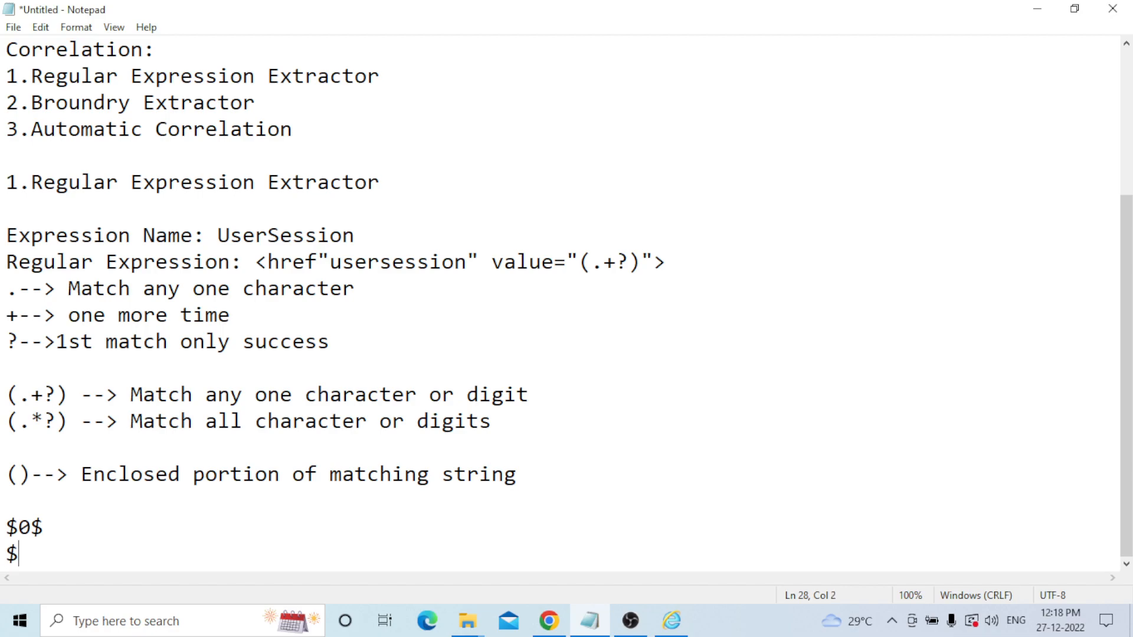
{"action": "type", "text": "1$"}
{"action": "key", "text": "Return"}
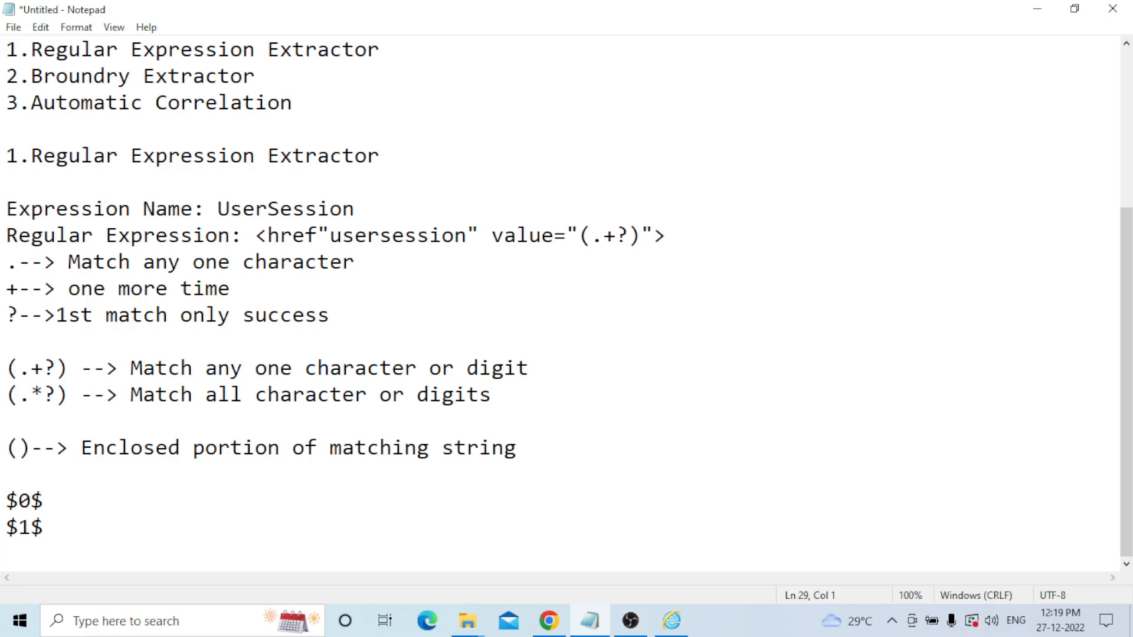
{"action": "type", "text": "$2$"}
{"action": "key", "text": "Return"}
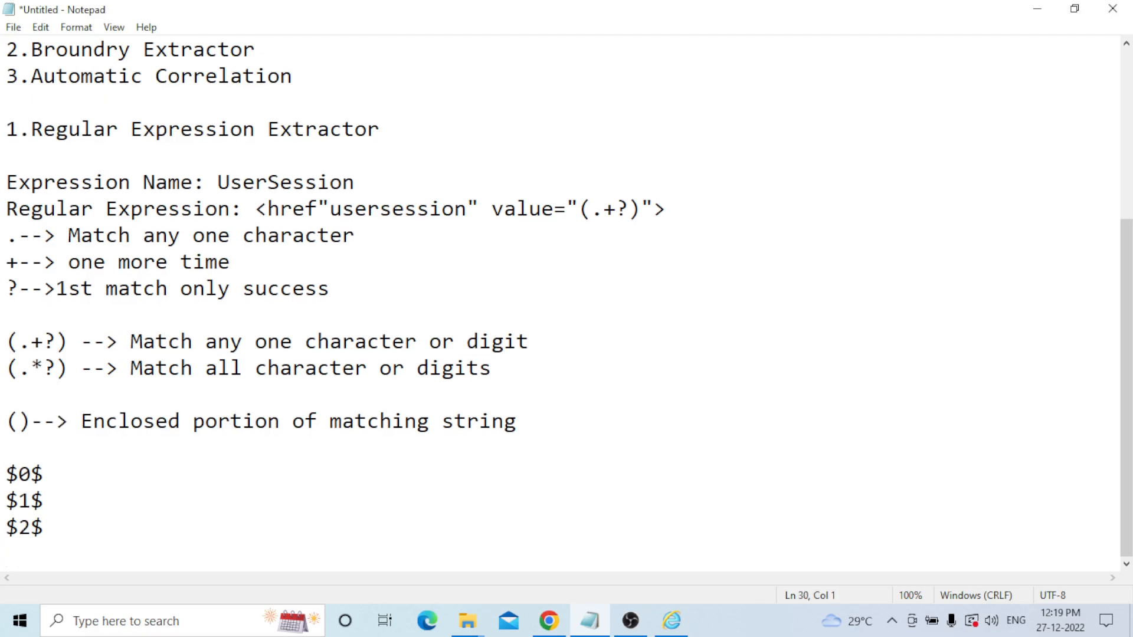
{"action": "key", "text": "Return"}
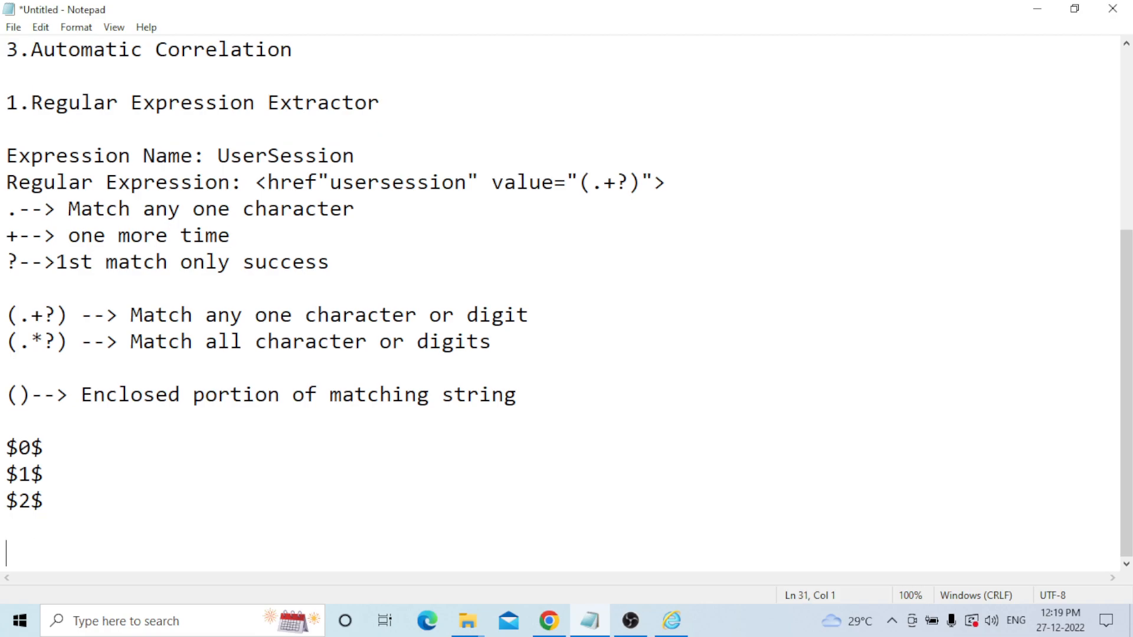
{"action": "type", "text": "$1$$2$"}
Annotate $0$ with '-- there is no dynamic value', rewording the initial 'no correlation' note.
{"action": "left_click", "coordinate": [47, 444]}
{"action": "type", "text": "--"}
{"action": "type", "text": "there is no correlation"}
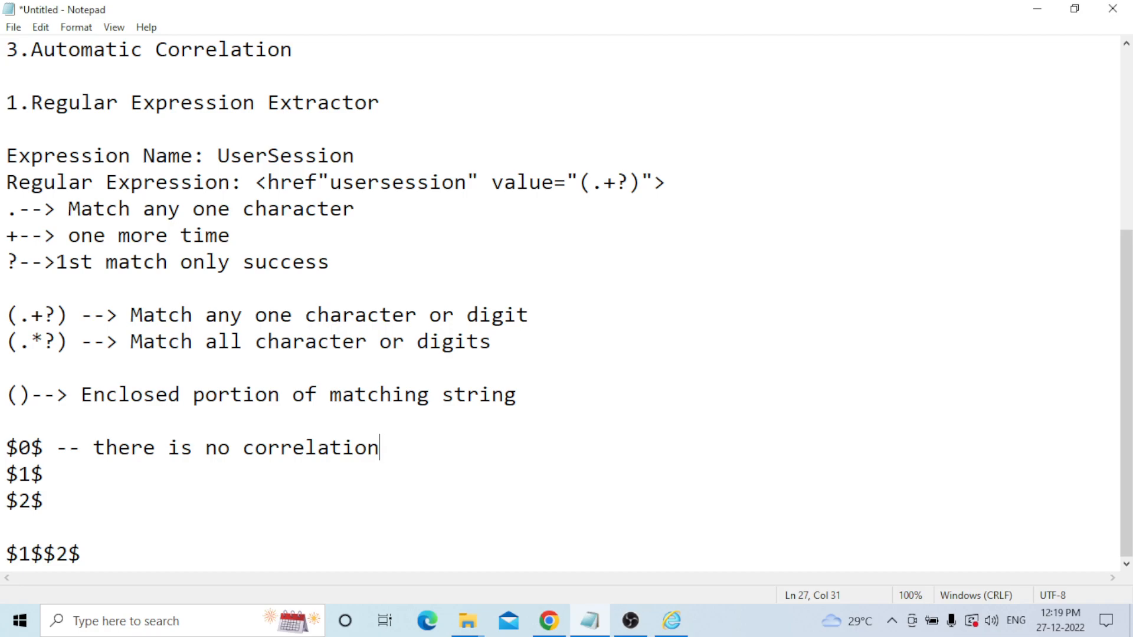
{"action": "key", "text": "BackSpace"}
{"action": "key", "text": "BackSpace"}
{"action": "key", "text": "BackSpace"}
{"action": "key", "text": "BackSpace"}
{"action": "key", "text": "BackSpace"}
{"action": "key", "text": "BackSpace"}
{"action": "key", "text": "BackSpace"}
{"action": "key", "text": "BackSpace"}
{"action": "key", "text": "BackSpace"}
{"action": "key", "text": "BackSpace"}
{"action": "key", "text": "BackSpace"}
{"action": "type", "text": "dynamic "}
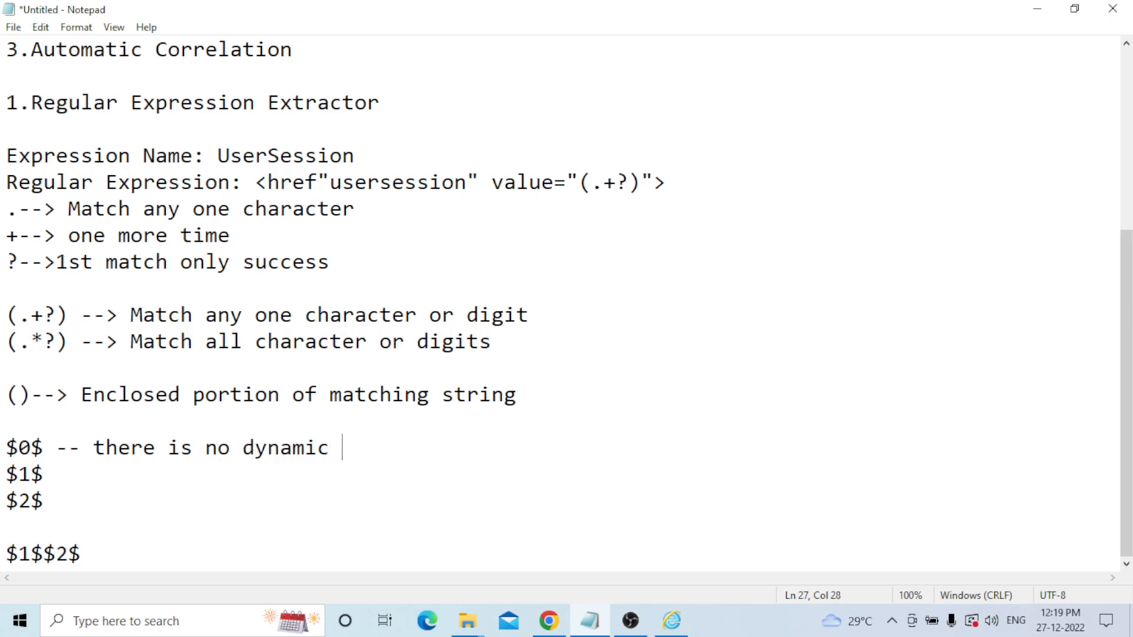
{"action": "type", "text": "value"}
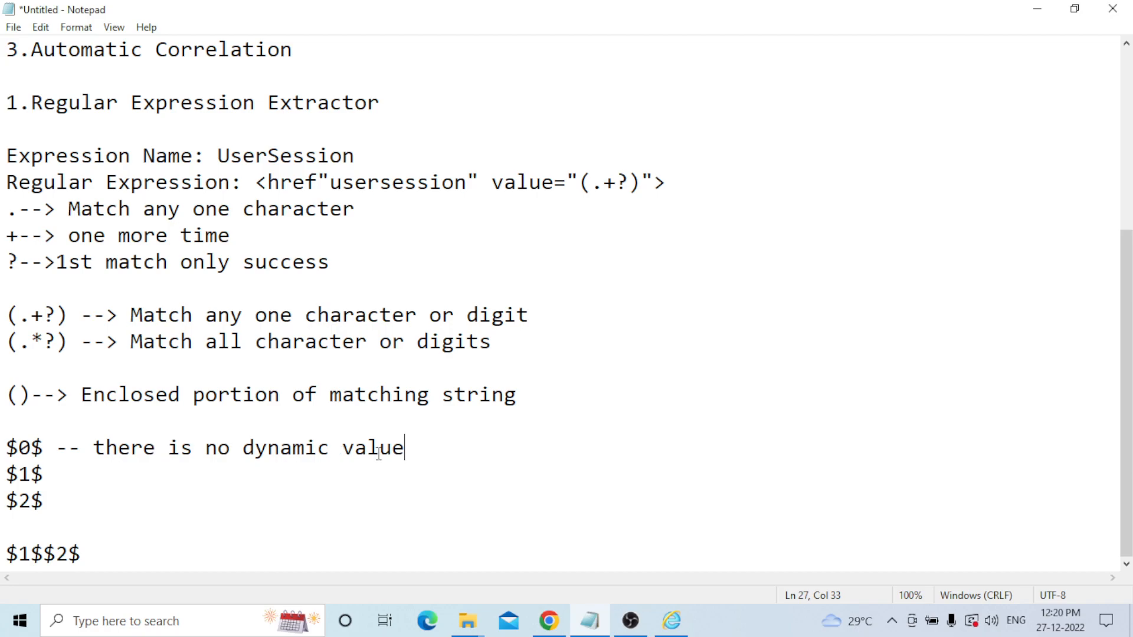
Annotate $1$ with '-- dynamic value' and $2$ with '-- two dynamic value'.
{"action": "left_click", "coordinate": [78, 484]}
{"action": "type", "text": "--"}
{"action": "type", "text": "dy"}
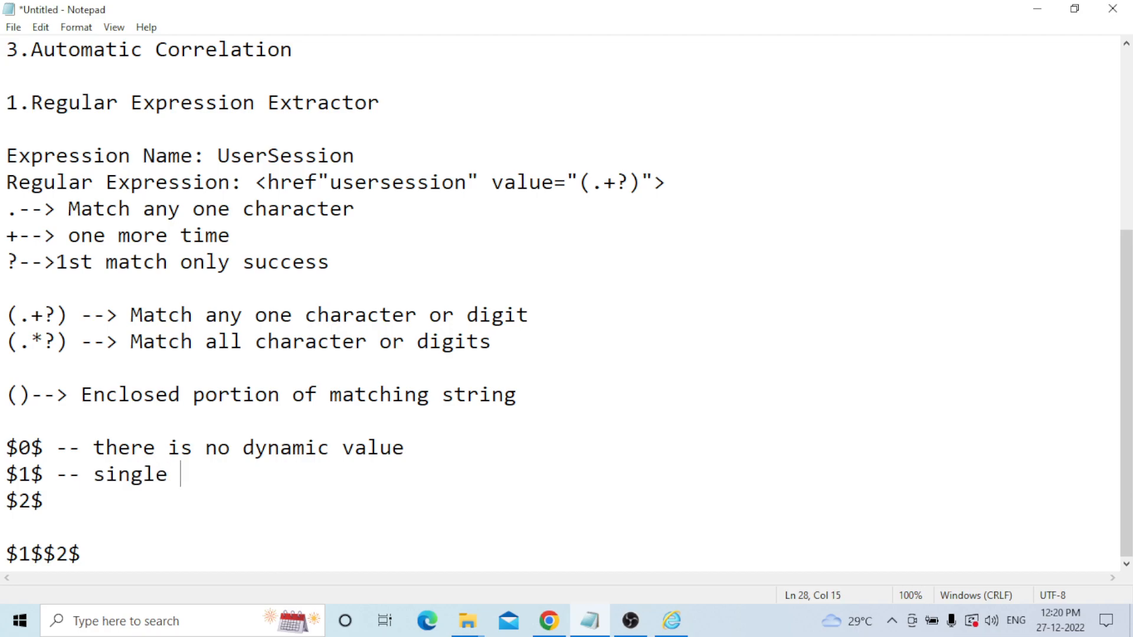
{"action": "type", "text": "nam"}
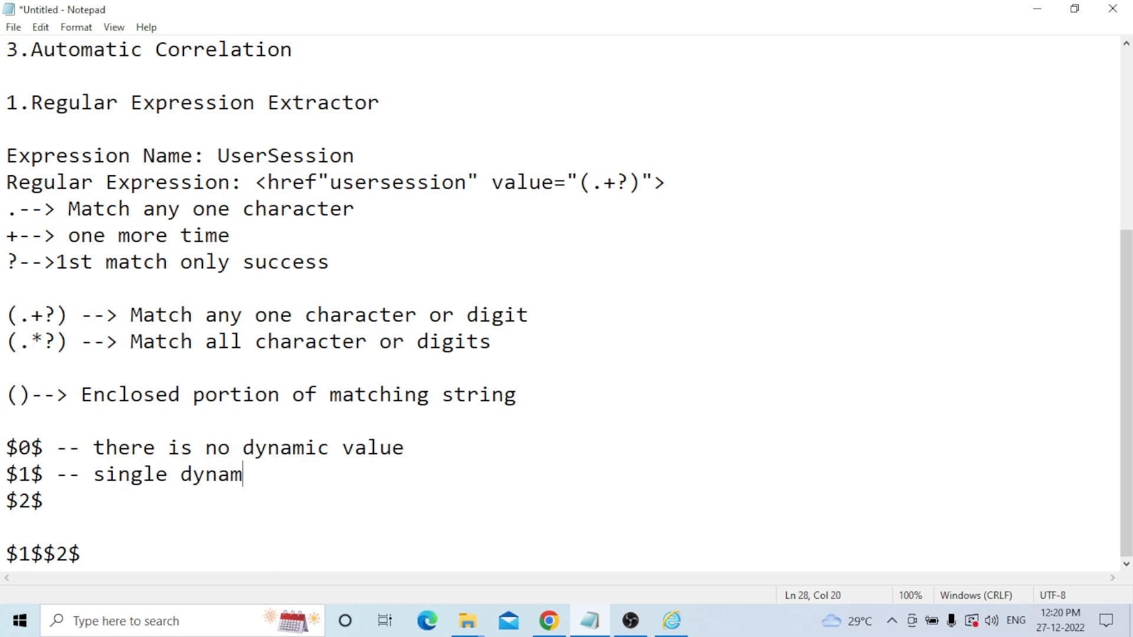
{"action": "type", "text": "ic value"}
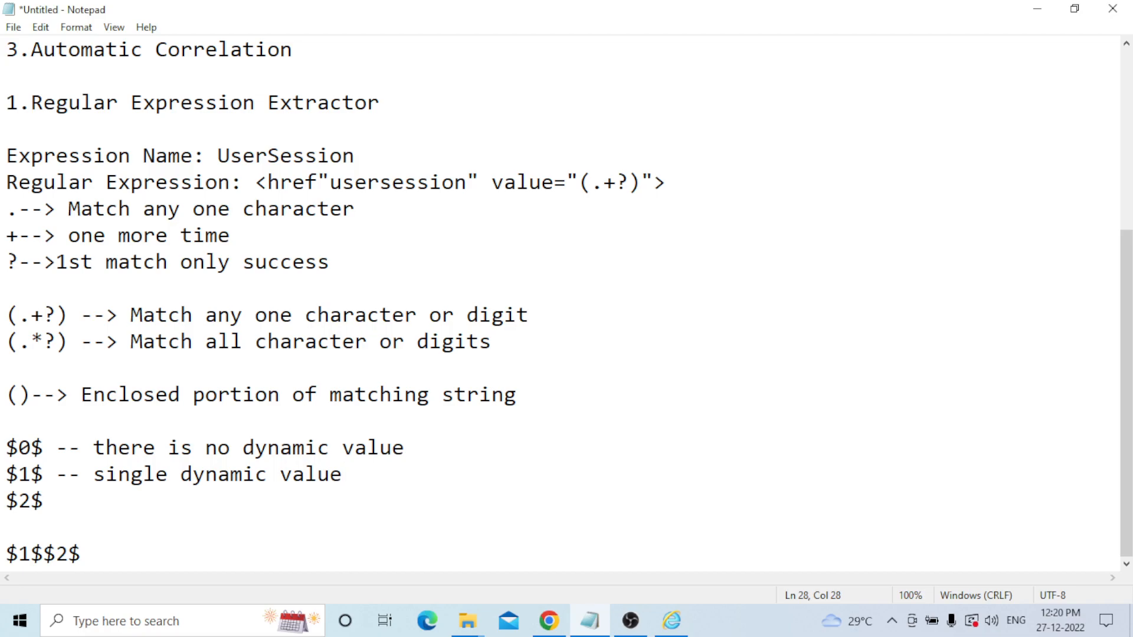
{"action": "key", "text": "Down"}
{"action": "type", "text": "-- two dyna"}
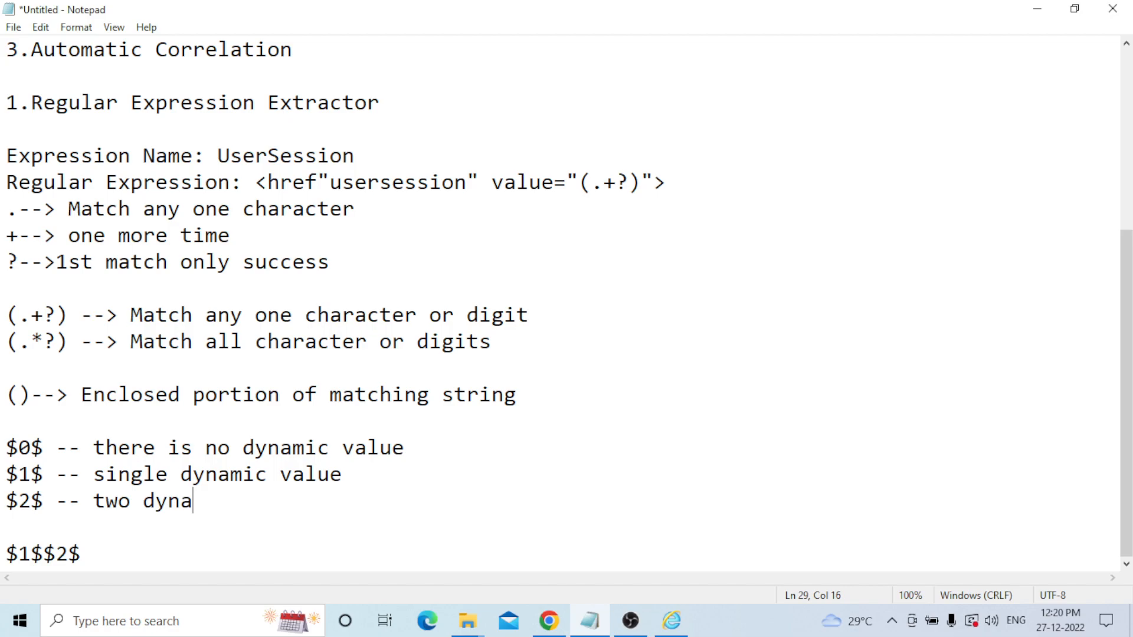
{"action": "type", "text": "mic value"}
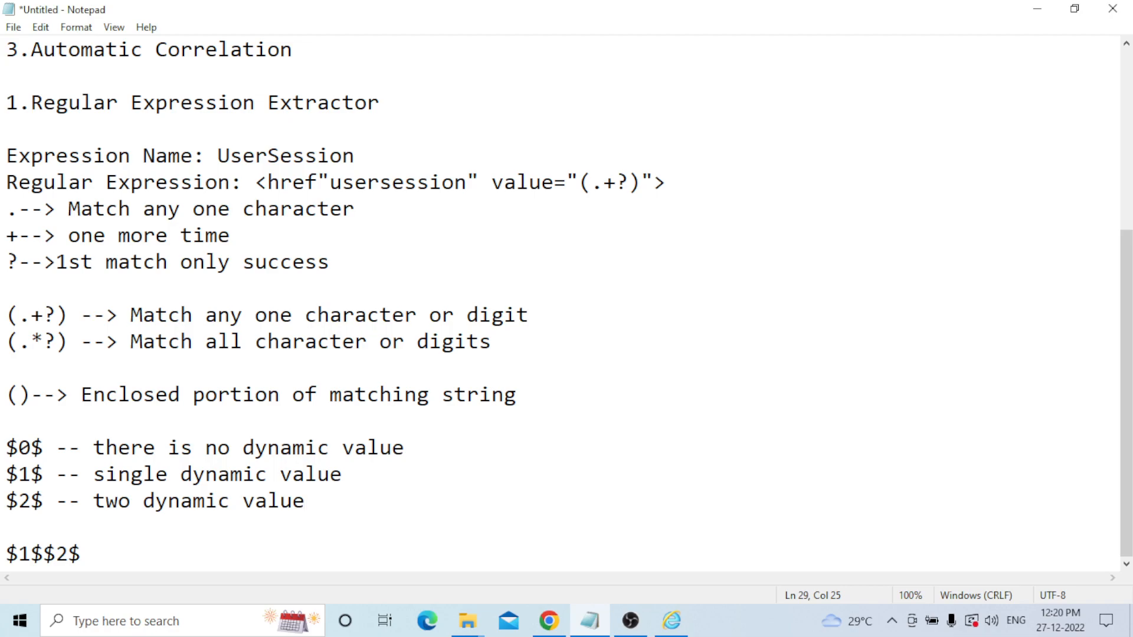
Annotate $1$$2$ with '-- more than one dynamic value' and return to the end of the notes.
{"action": "left_click", "coordinate": [92, 556]}
{"action": "type", "text": "--"}
{"action": "type", "text": "more "}
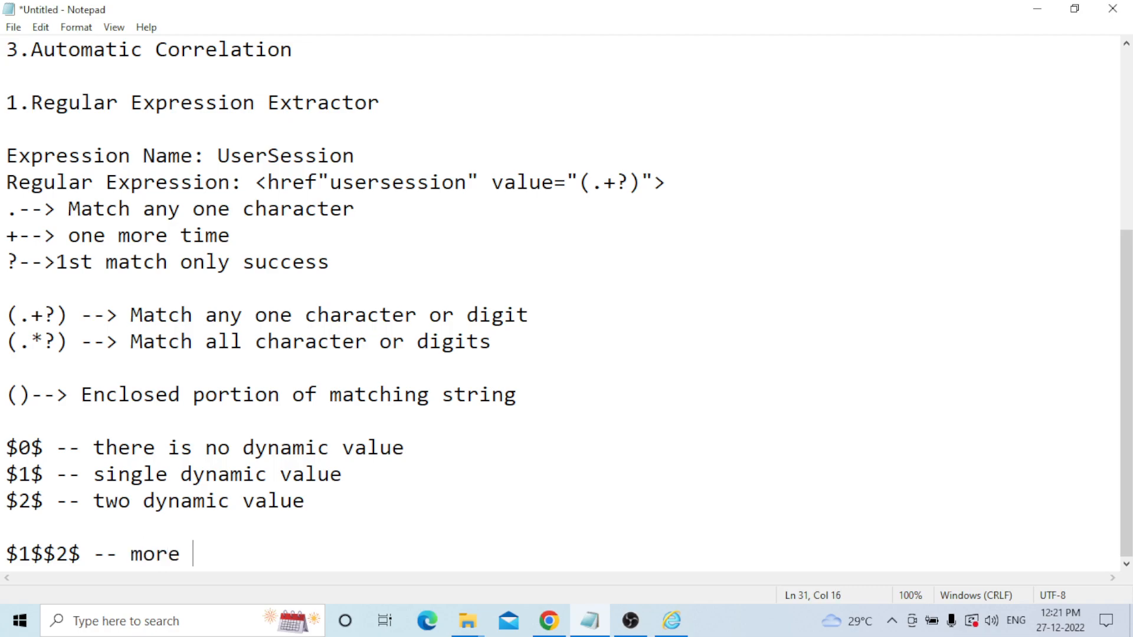
{"action": "type", "text": "than one "}
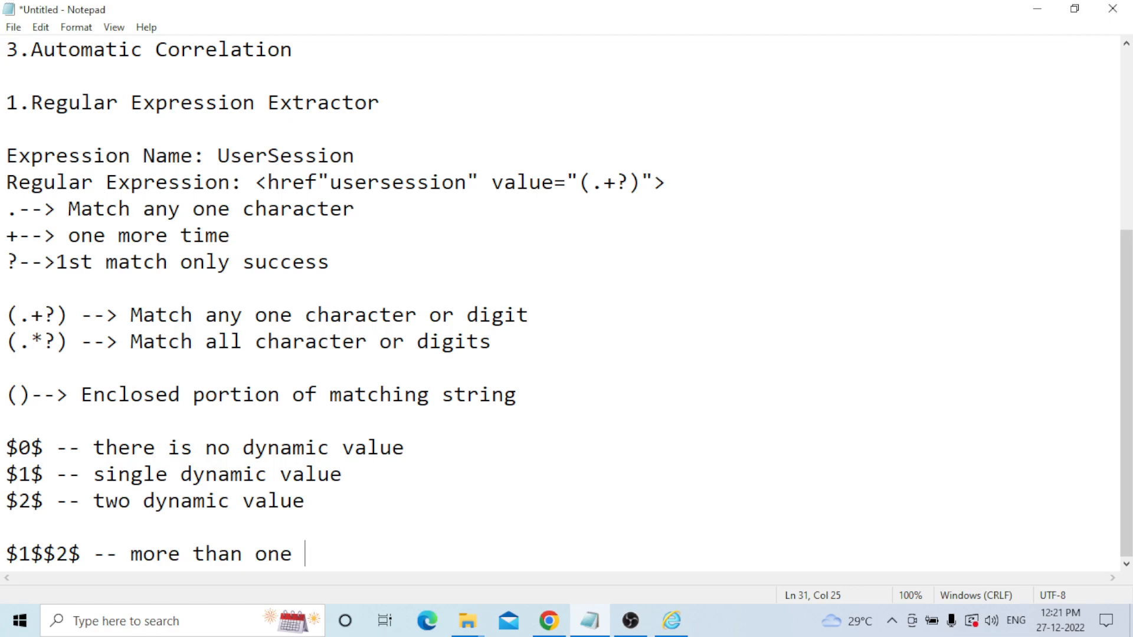
{"action": "type", "text": "dynamic "}
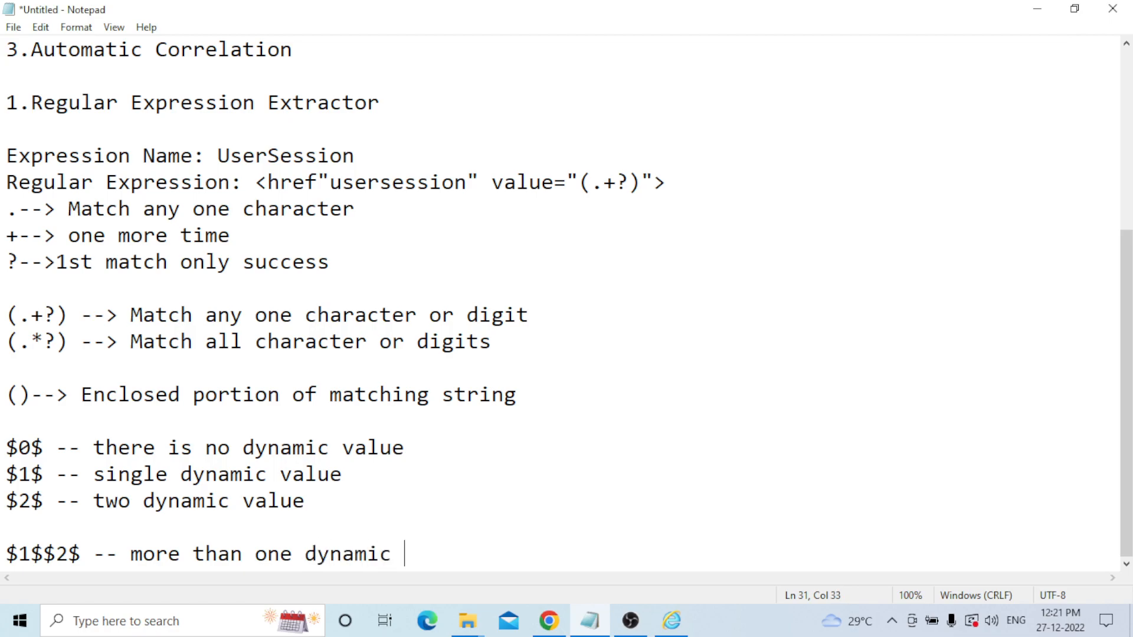
{"action": "type", "text": "value"}
{"action": "left_click_drag", "start_coordinate": [32, 104], "coordinate": [390, 105]}
{"action": "left_click", "coordinate": [419, 104]}
{"action": "left_click", "coordinate": [497, 553]}
Add a 'Randome value: 0 or 1' note with lines '0 -- random' and '1-- unique'.
{"action": "key", "text": "Return"}
{"action": "key", "text": "Return"}
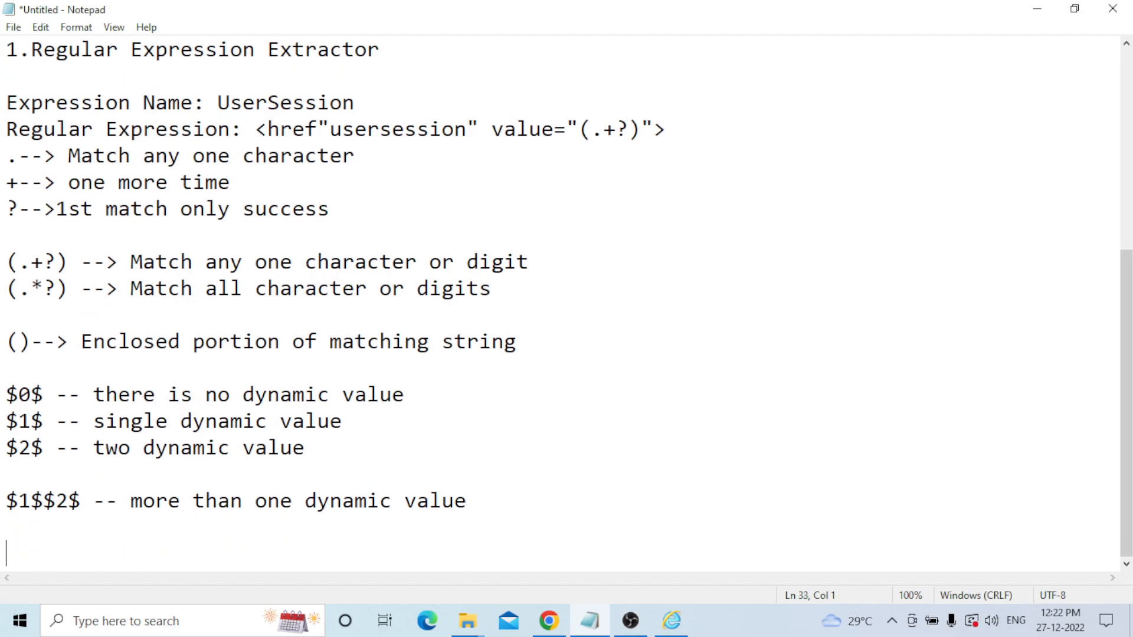
{"action": "type", "text": "Randome "}
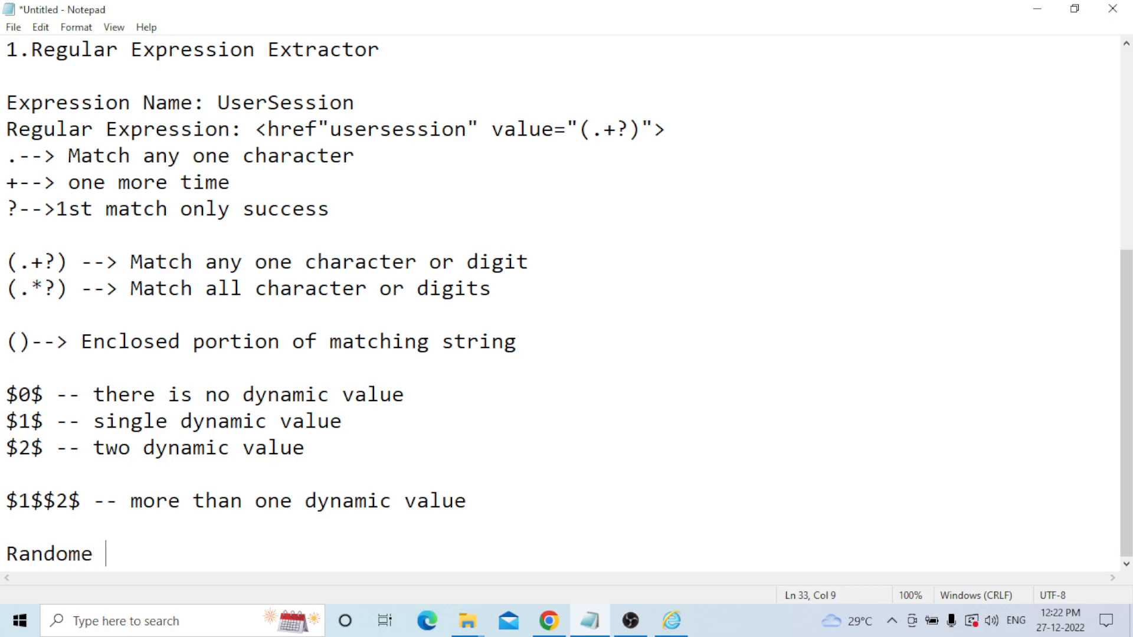
{"action": "type", "text": "value: 0"}
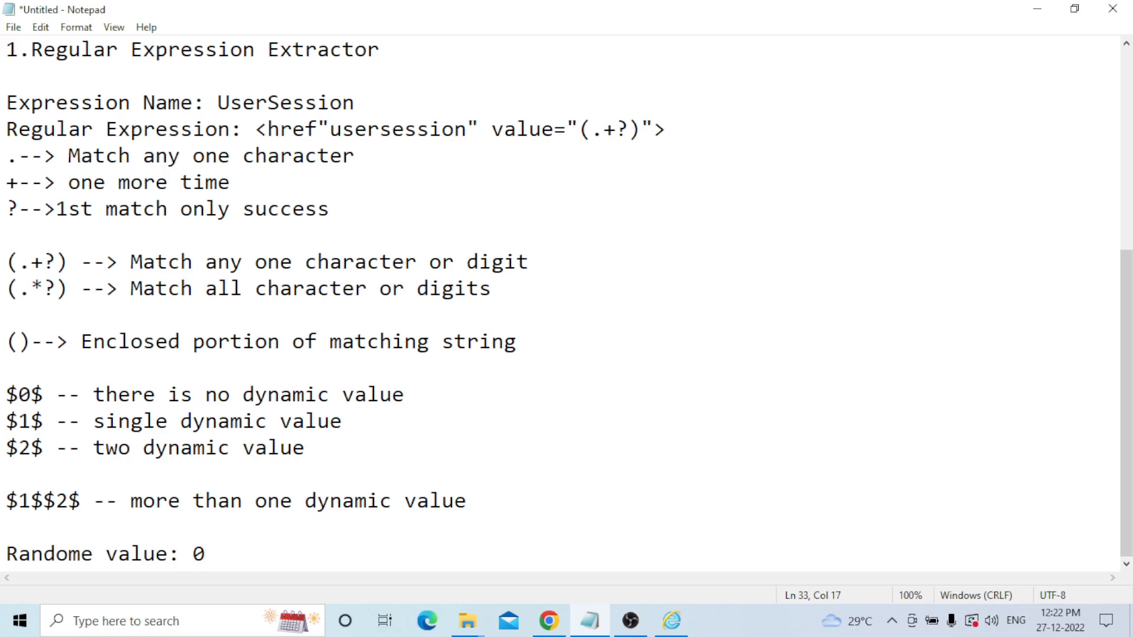
{"action": "type", "text": " or 1"}
{"action": "key", "text": "Return"}
{"action": "key", "text": "Return"}
{"action": "type", "text": "0 --"}
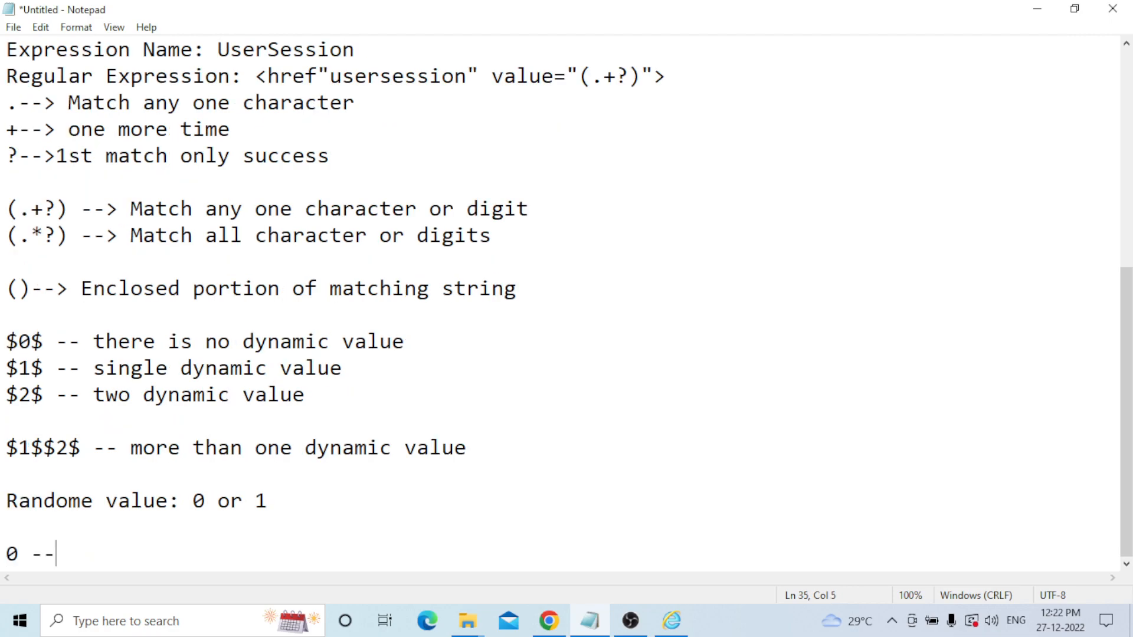
{"action": "type", "text": " random"}
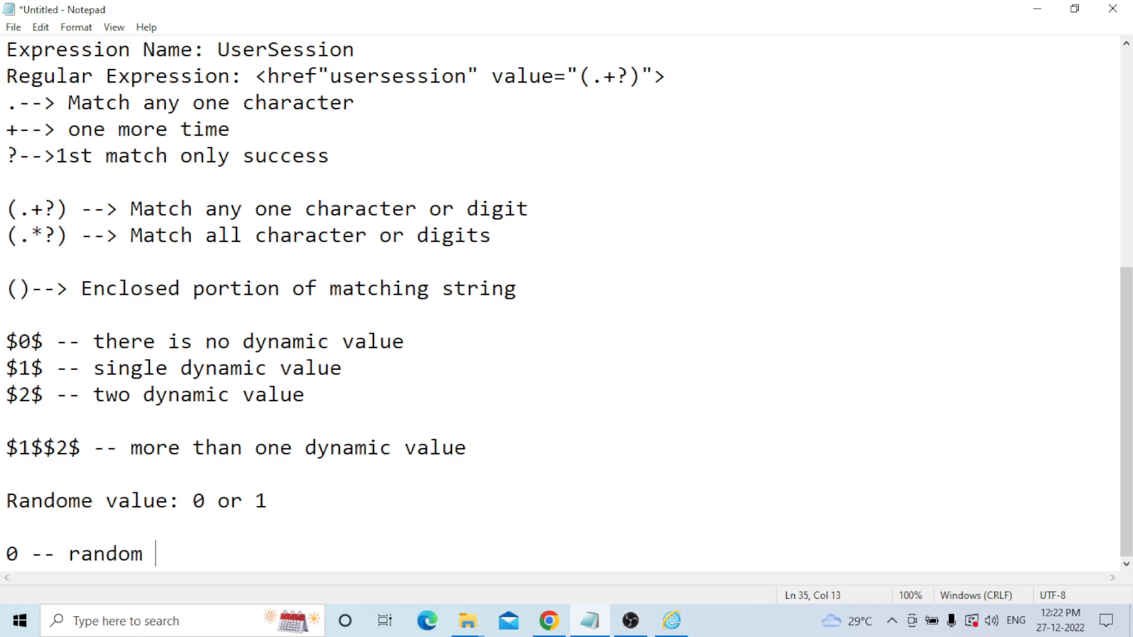
{"action": "key", "text": "Return"}
{"action": "type", "text": "1--"}
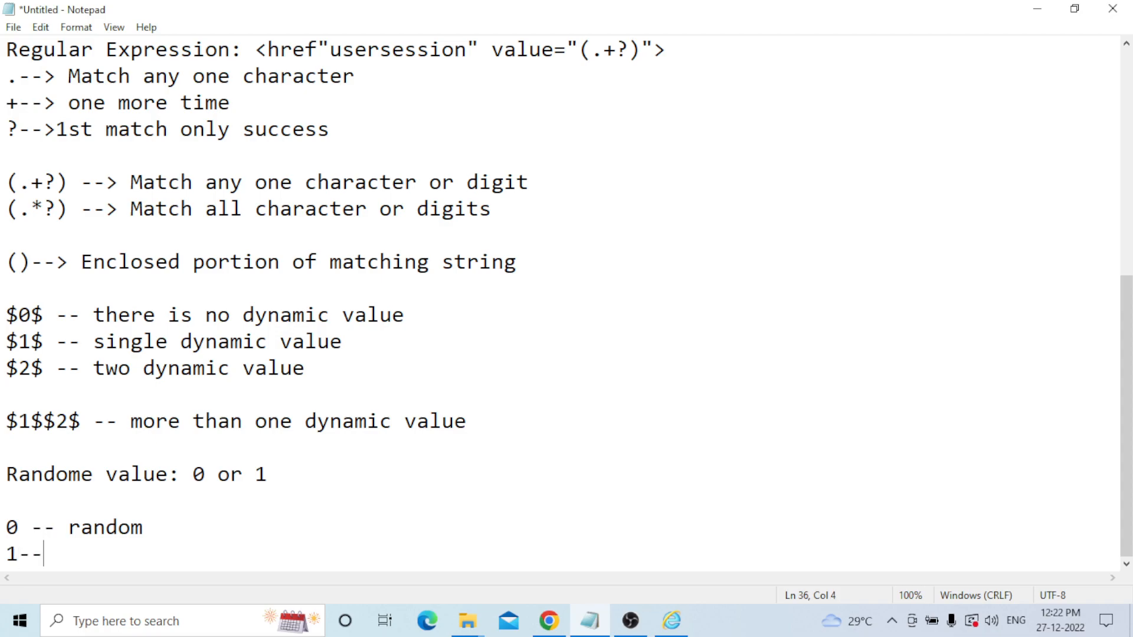
{"action": "type", "text": " unique"}
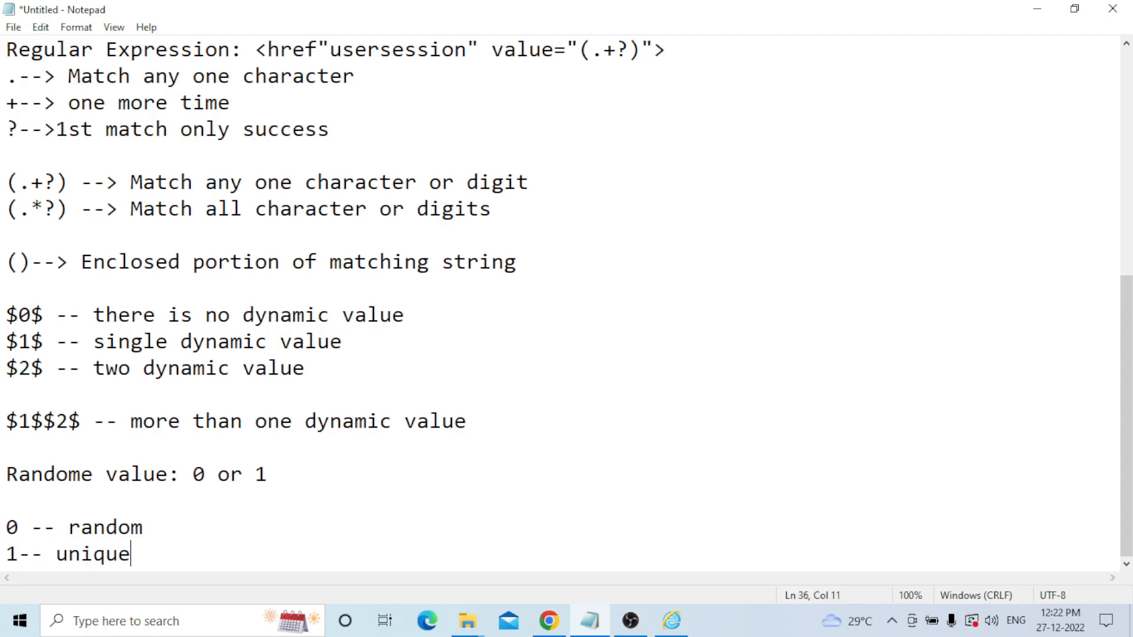
Leave a blank line and begin a 'Not found' note.
{"action": "key", "text": "Return"}
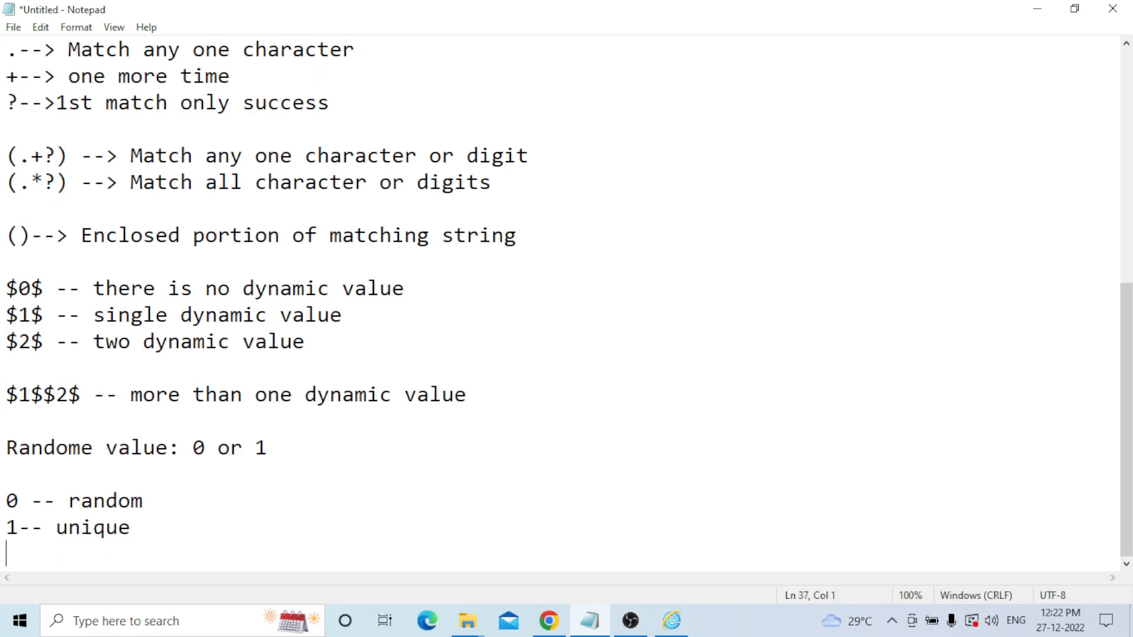
{"action": "key", "text": "Return"}
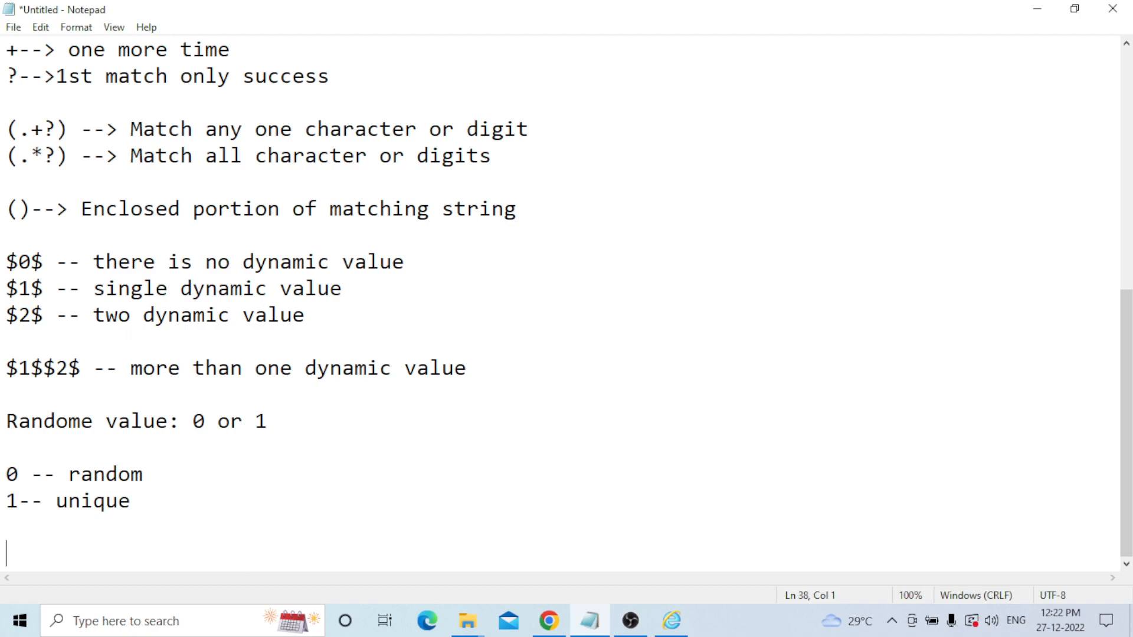
{"action": "type", "text": "N"}
{"action": "key", "text": "BackSpace"}
{"action": "type", "text": "Not found"}
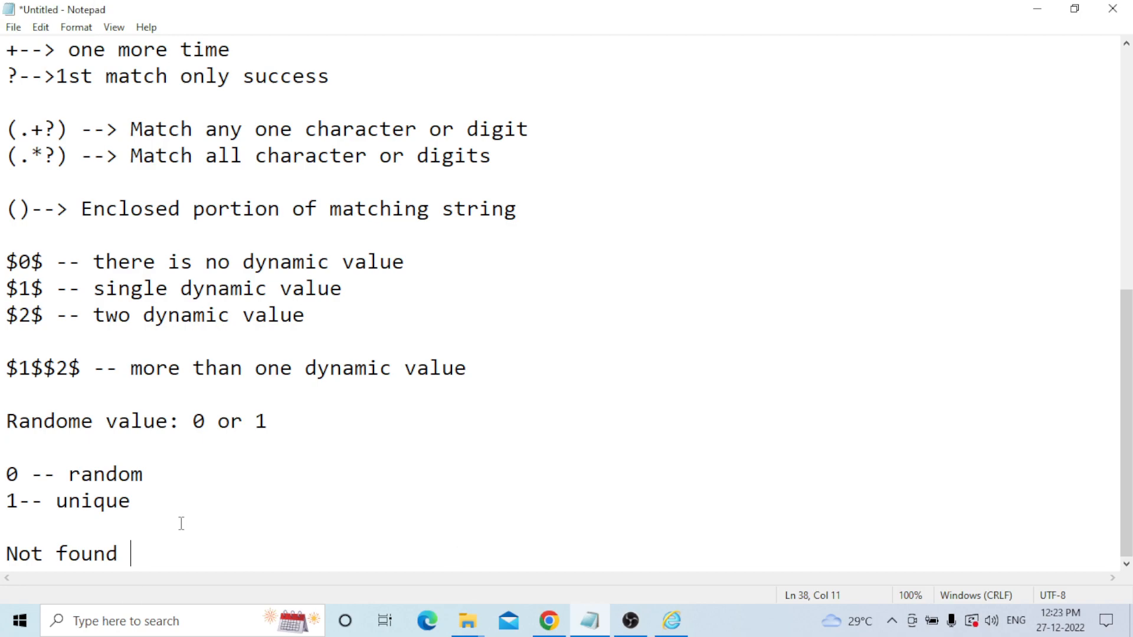
{"action": "scroll", "coordinate": [195, 531], "scroll_direction": "up", "scroll_amount": 2}
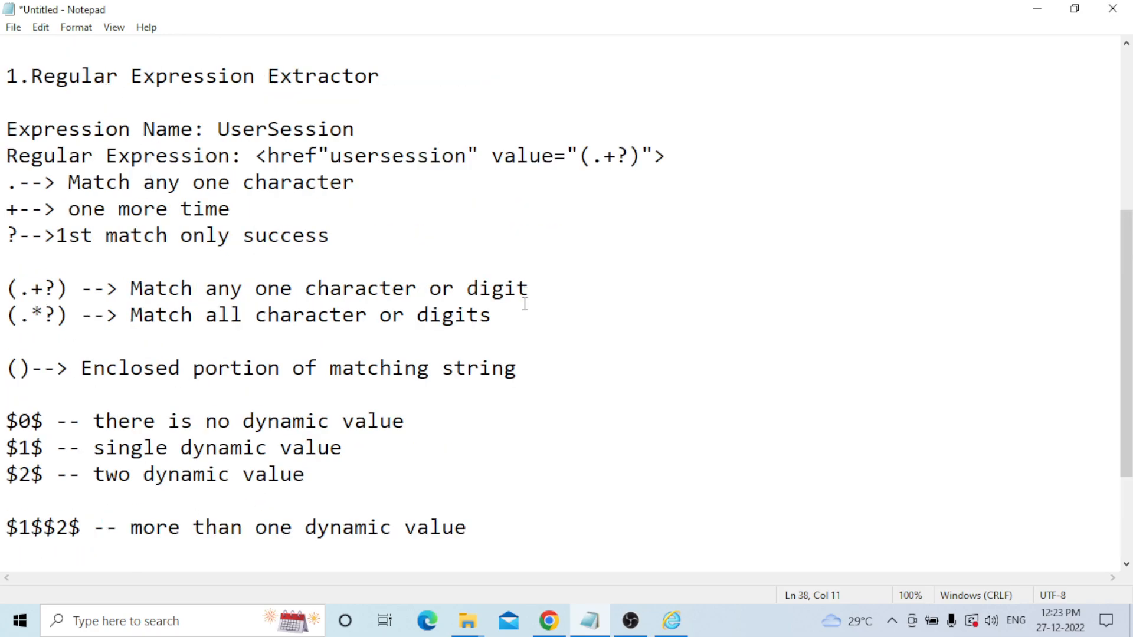
{"action": "scroll", "coordinate": [528, 337], "scroll_direction": "down", "scroll_amount": 1}
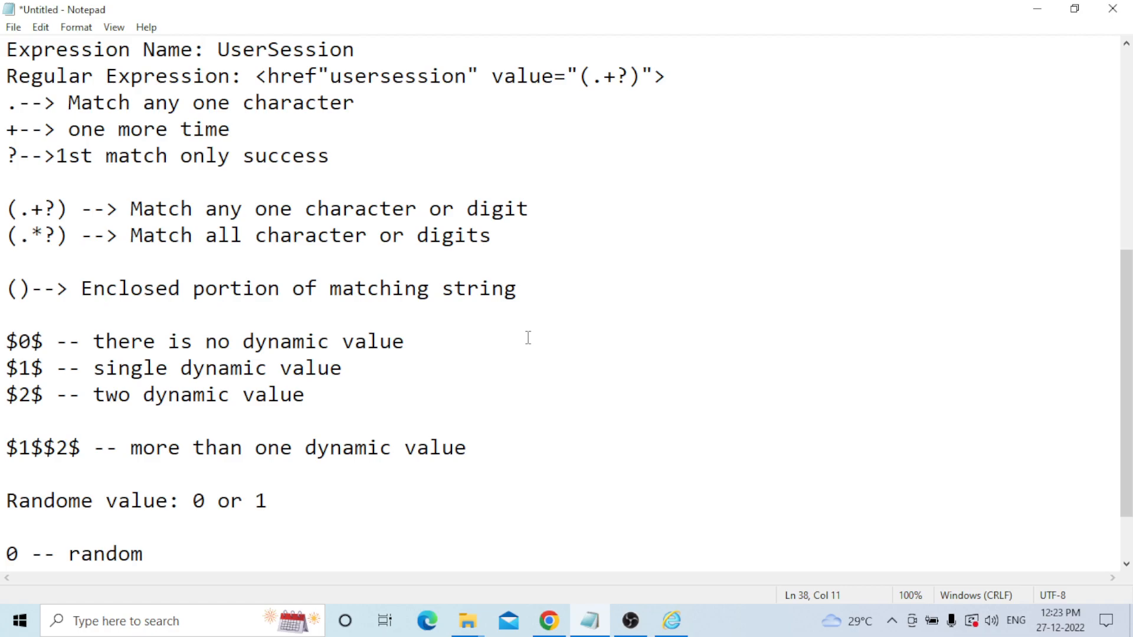
{"action": "scroll", "coordinate": [529, 337], "scroll_direction": "down", "scroll_amount": 1}
{"action": "scroll", "coordinate": [135, 531], "scroll_direction": "up", "scroll_amount": 1}
{"action": "left_click_drag", "start_coordinate": [1127, 366], "coordinate": [1127, 93]}
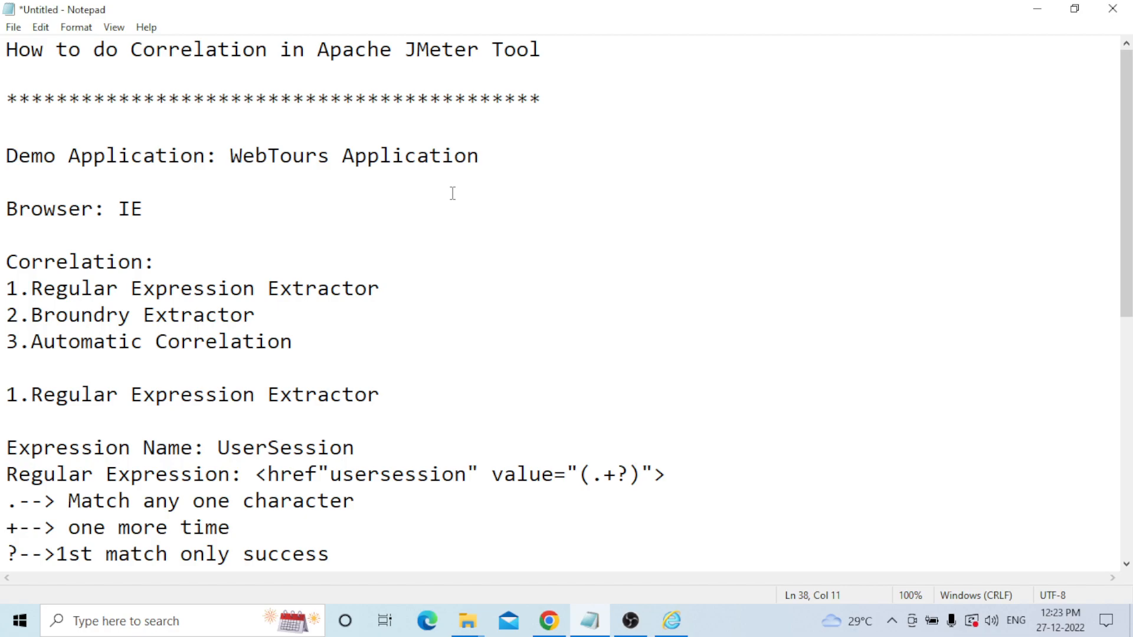
Launch Internet Explorer and open the Web Tours favourite at localhost:1080/webtours/.
{"action": "left_click", "coordinate": [672, 622]}
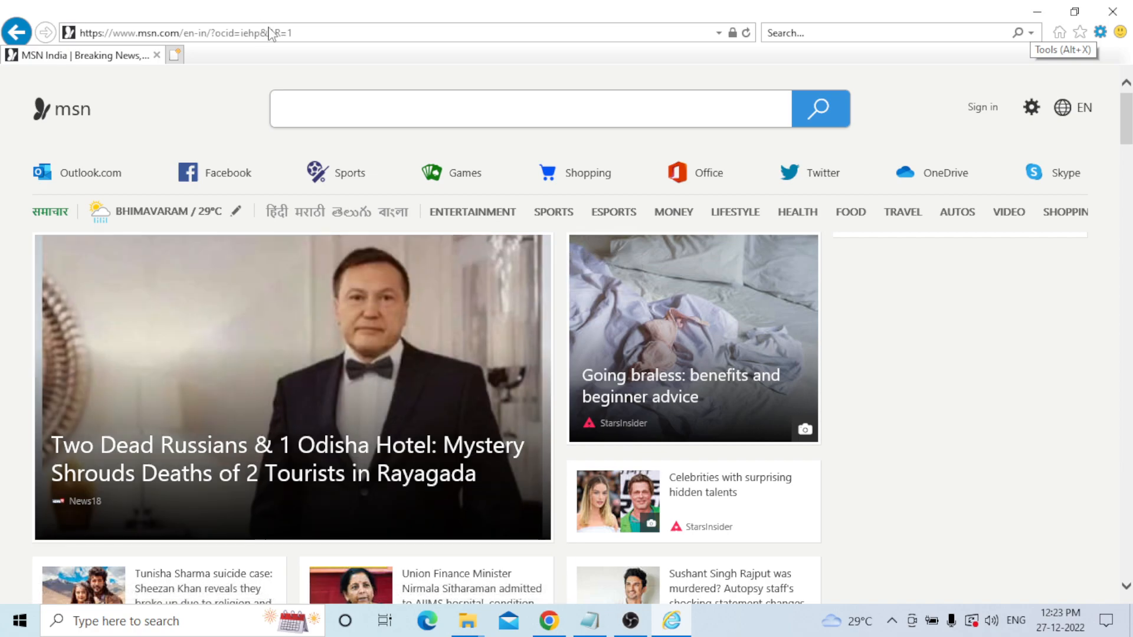
{"action": "left_click", "coordinate": [314, 33]}
{"action": "key", "text": "BackSpace"}
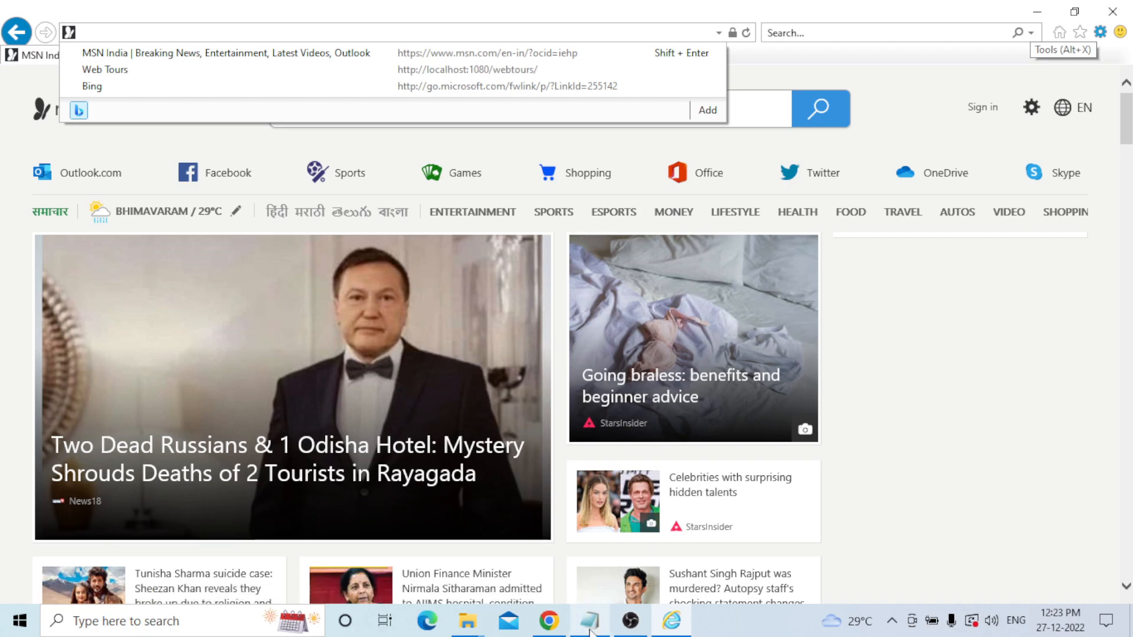
{"action": "left_click", "coordinate": [1080, 32]}
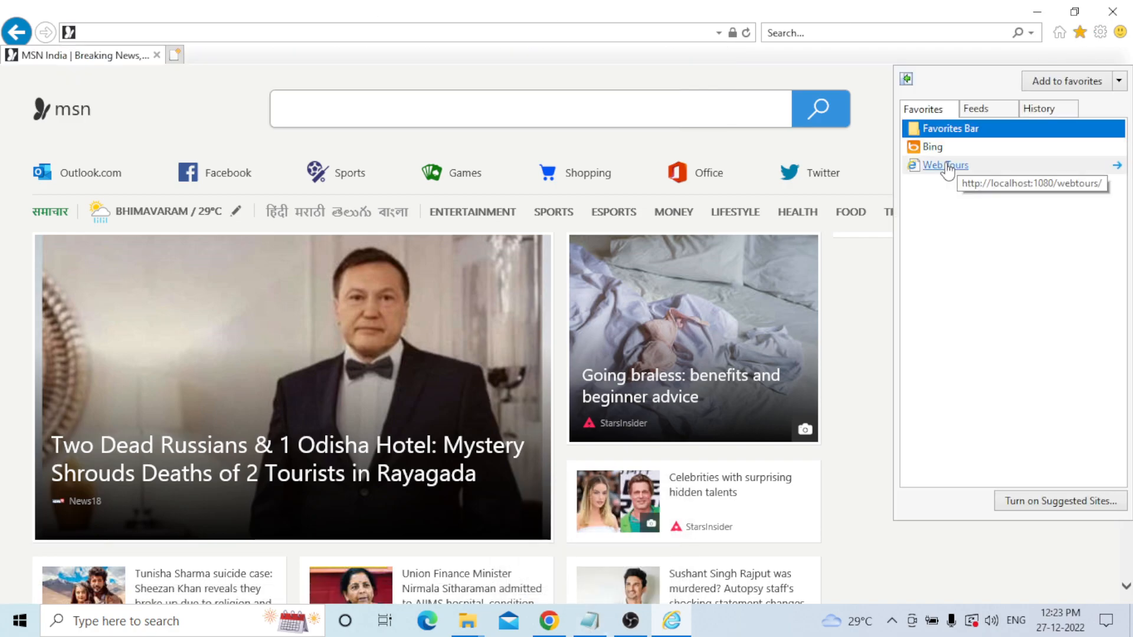
{"action": "left_click", "coordinate": [543, 7]}
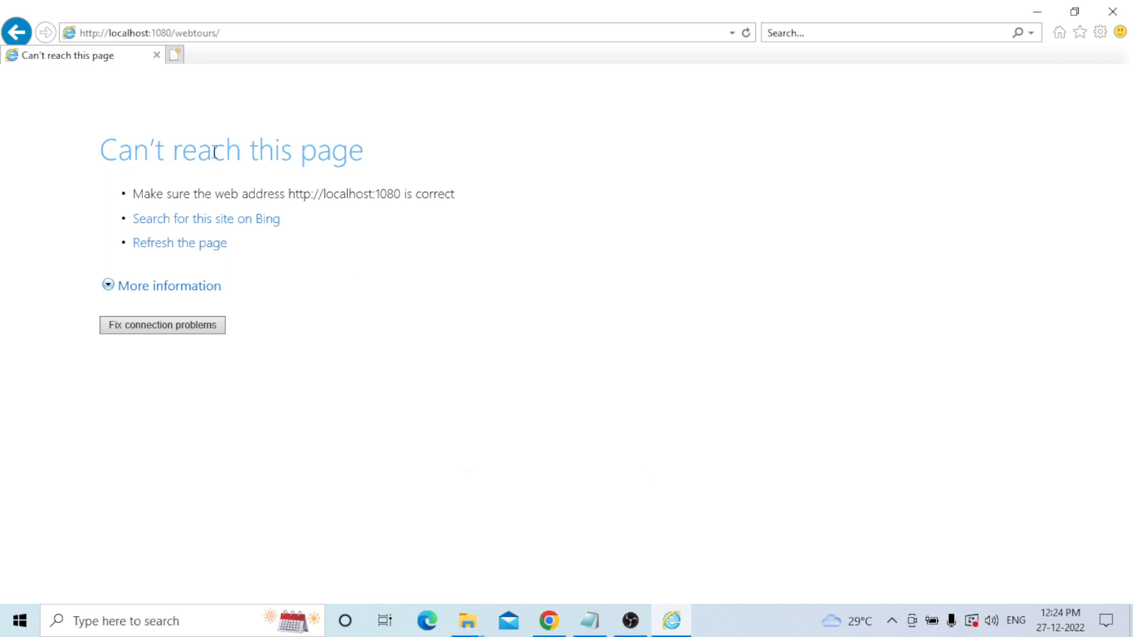
{"action": "mouse_move", "coordinate": [477, 627]}
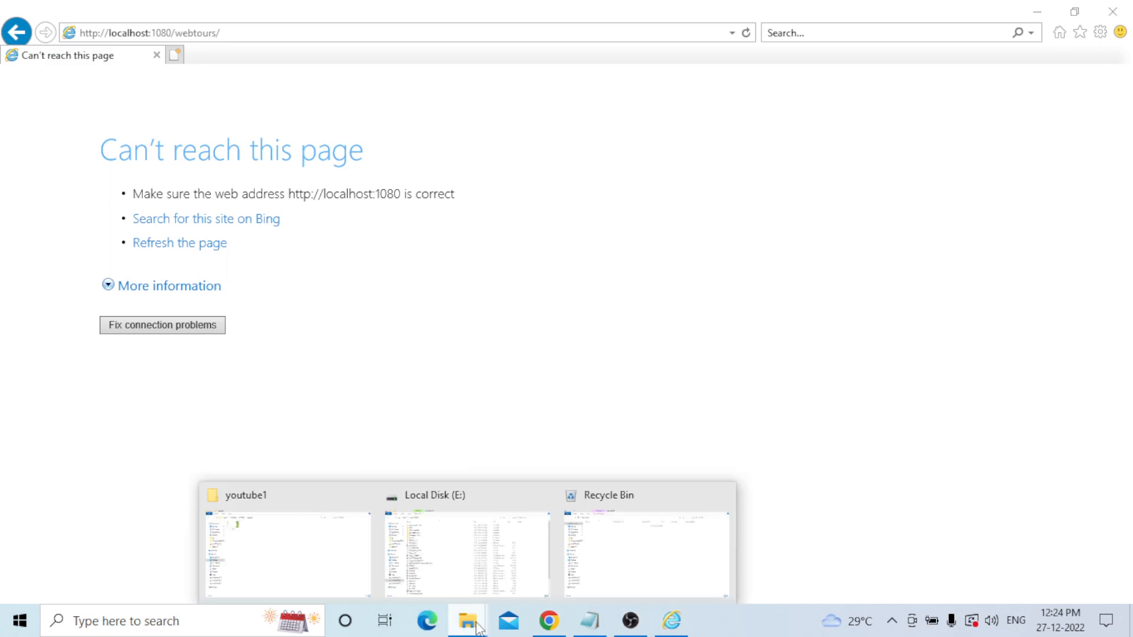
Run StartServer.bat from E:\Web Tours 1.0\WebTours to start the Web Tours Apache server.
{"action": "left_click", "coordinate": [481, 574]}
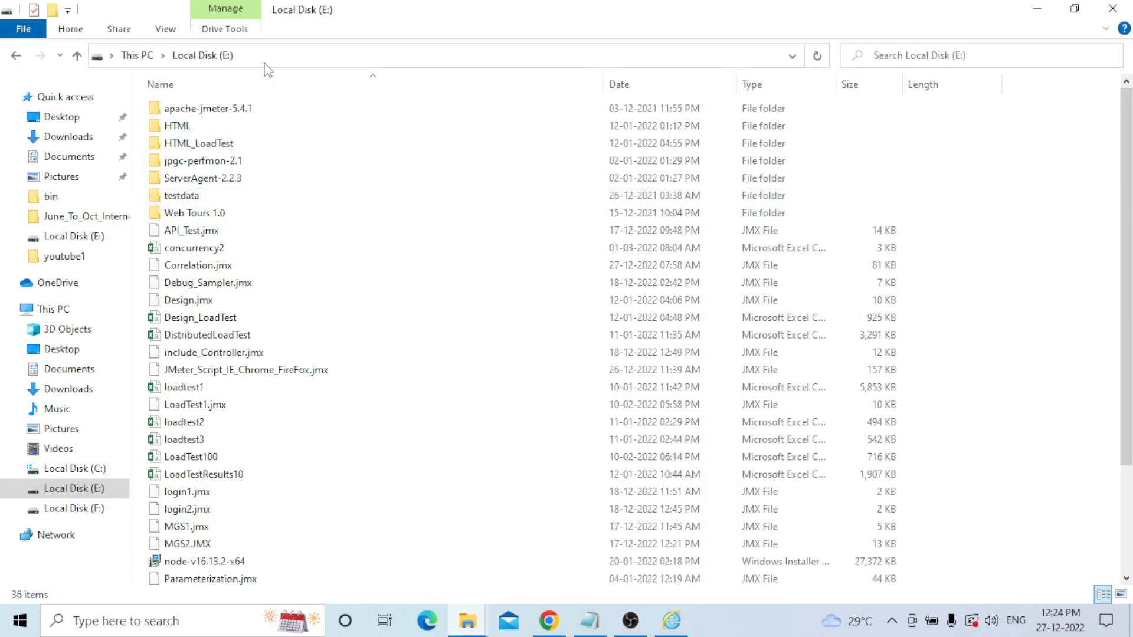
{"action": "double_click", "coordinate": [194, 213]}
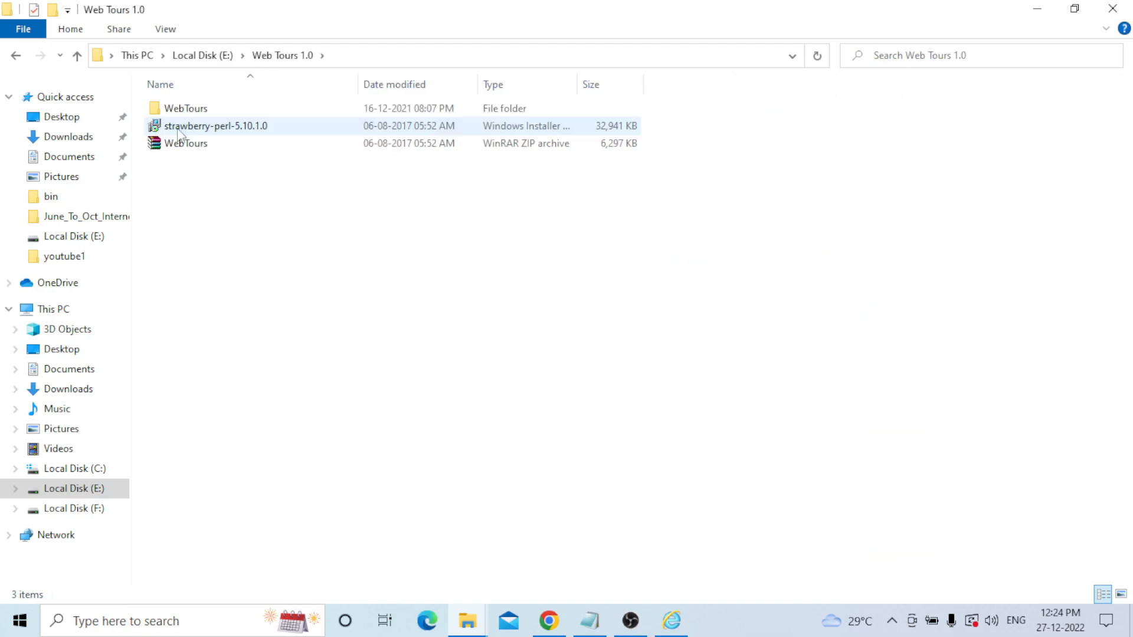
{"action": "left_click", "coordinate": [212, 112]}
{"action": "double_click", "coordinate": [211, 112]}
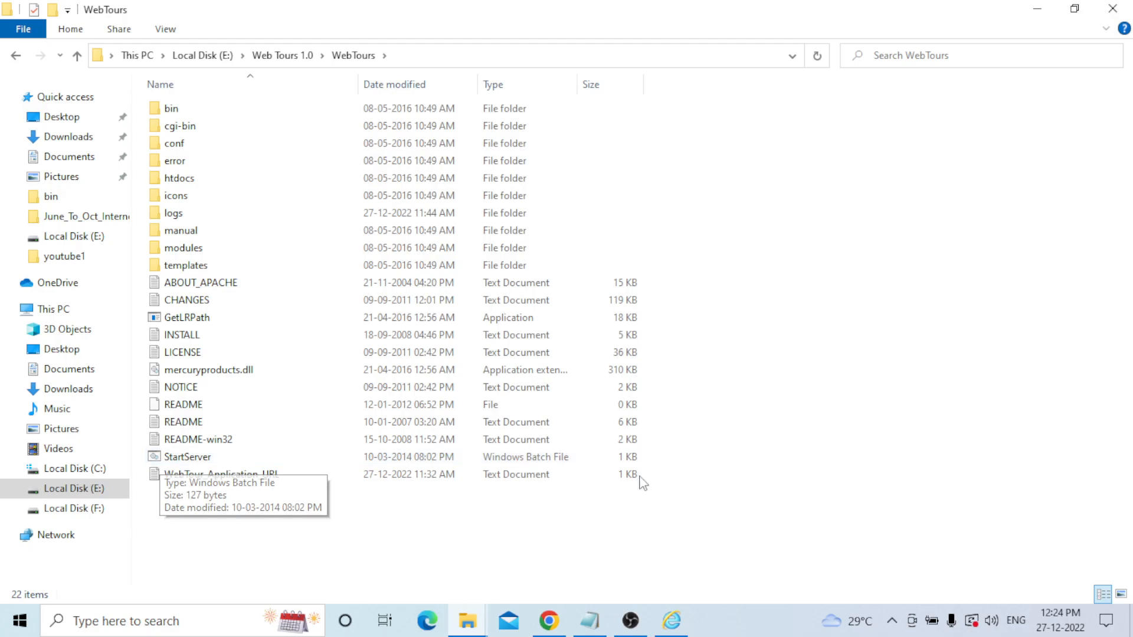
{"action": "left_click", "coordinate": [255, 464]}
{"action": "double_click", "coordinate": [255, 464]}
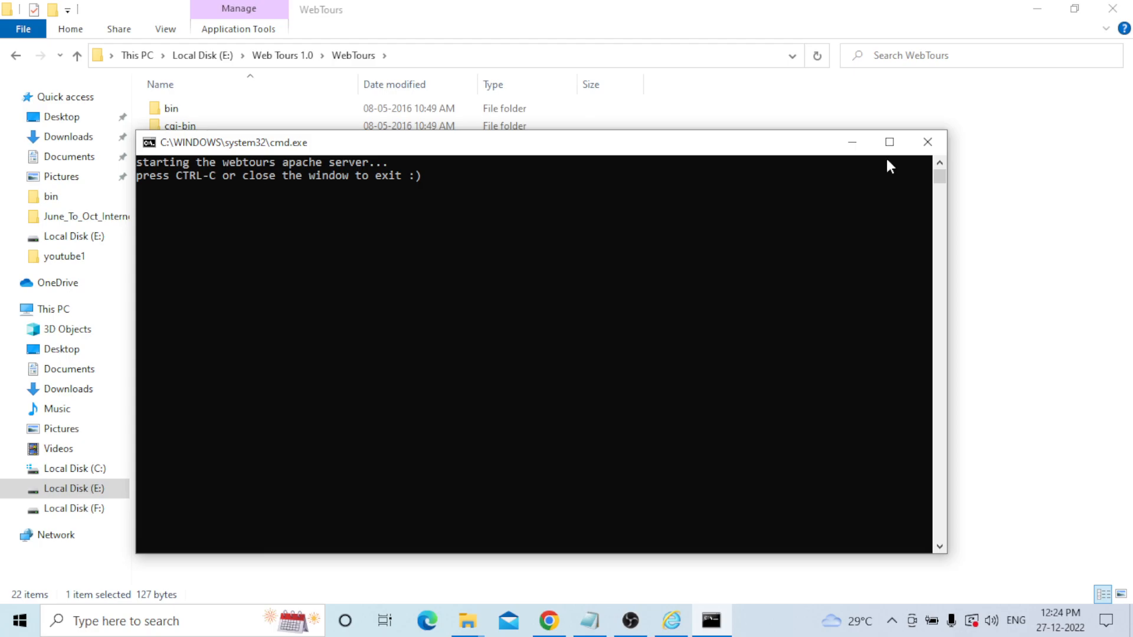
{"action": "left_click", "coordinate": [852, 143]}
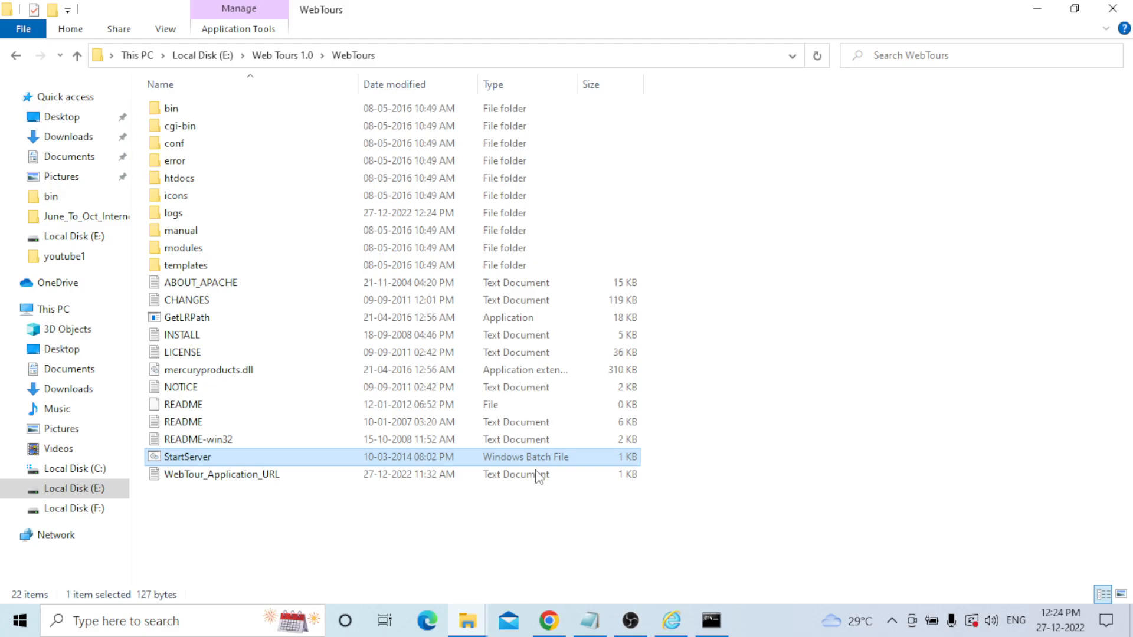
{"action": "left_click", "coordinate": [716, 629]}
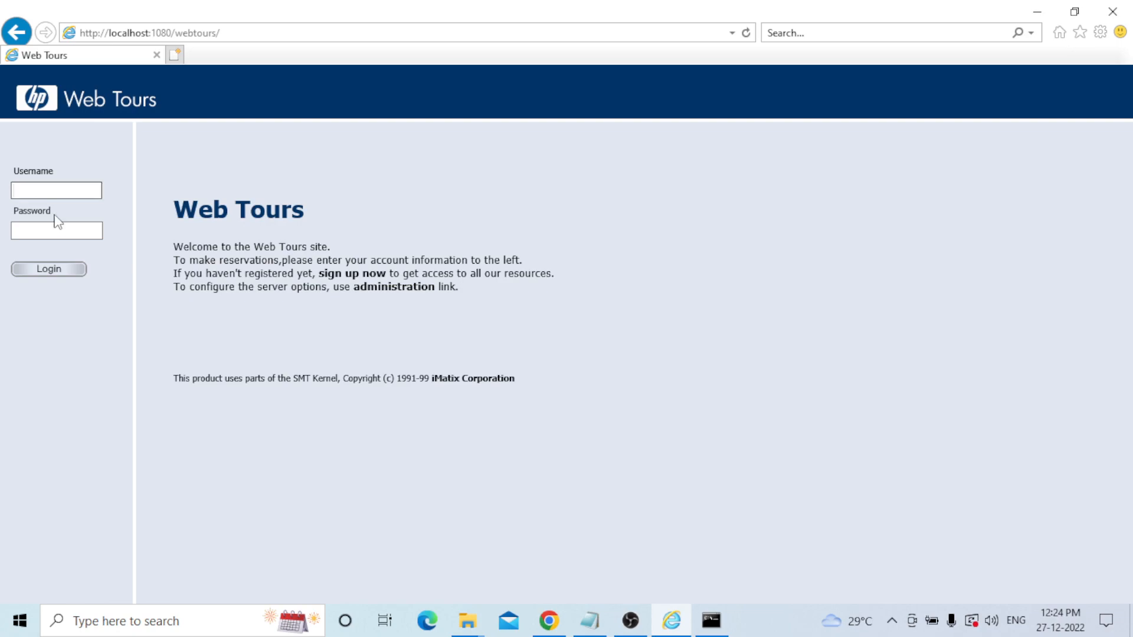
Check the empty Username and Password fields on the Web Tours login page.
{"action": "key", "text": "Tab"}
{"action": "left_click", "coordinate": [59, 193]}
{"action": "left_click", "coordinate": [43, 234]}
{"action": "left_click", "coordinate": [590, 620]}
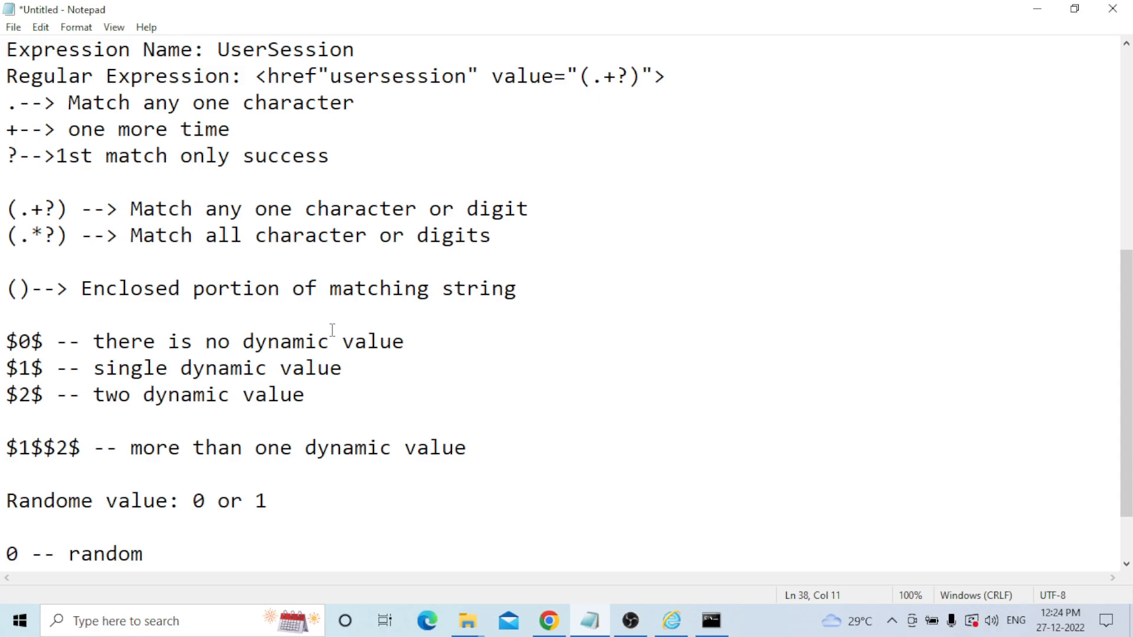
Add a 'Webtour Application Username and Password:' heading followed by the demo username and password lines.
{"action": "key", "text": "Return"}
{"action": "key", "text": "Return"}
{"action": "type", "text": "W"}
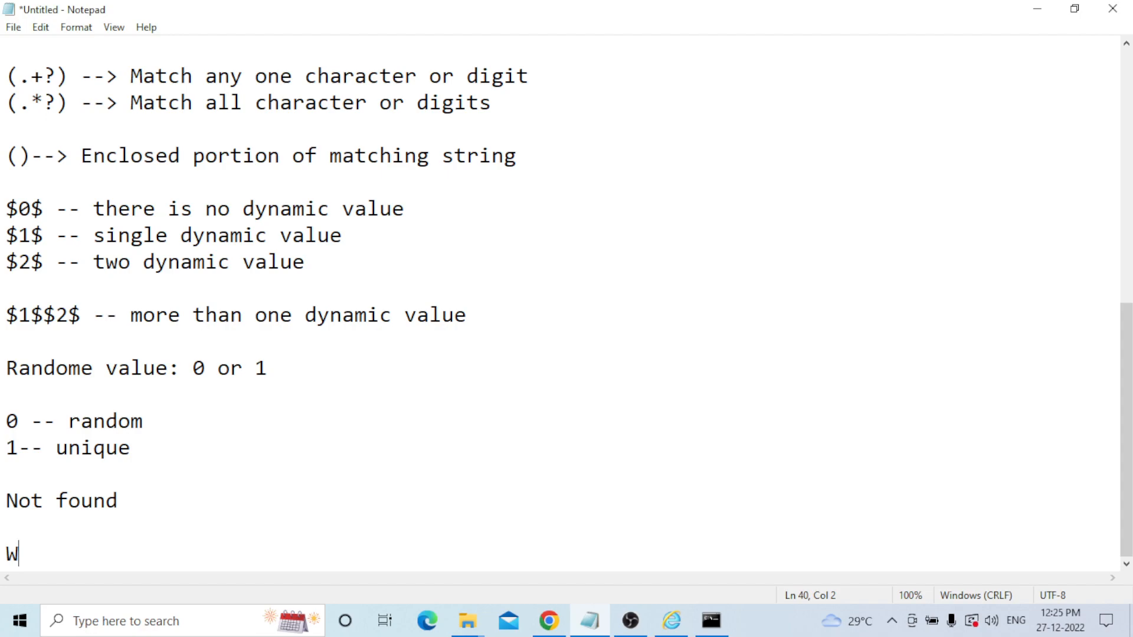
{"action": "type", "text": "ebtour Appli"}
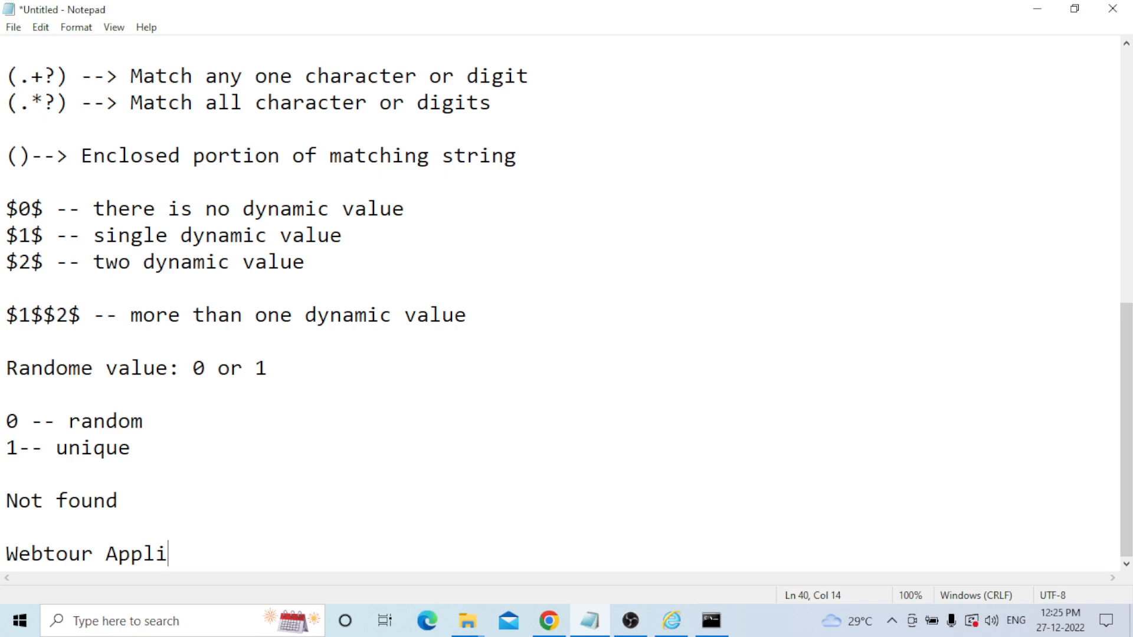
{"action": "type", "text": "cation Username a"}
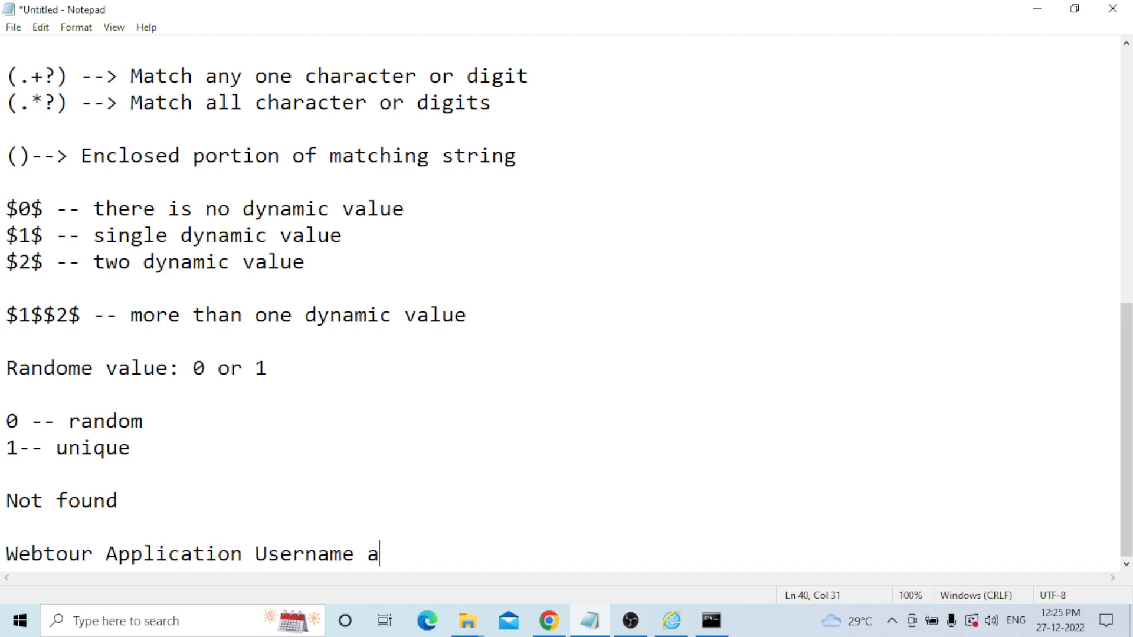
{"action": "type", "text": "nd Password:"}
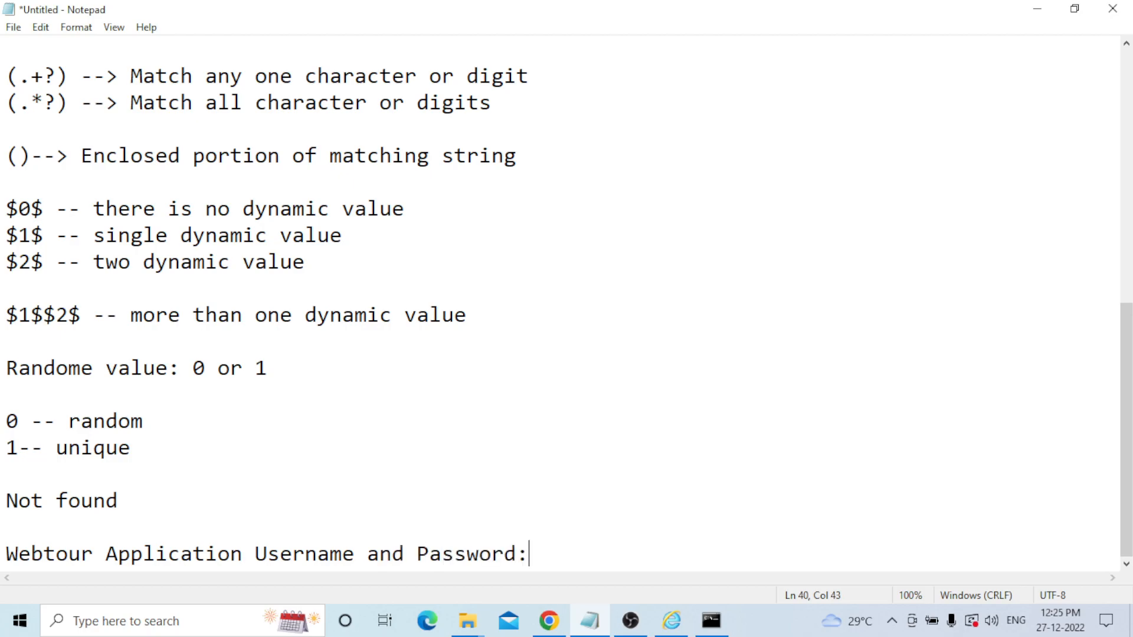
{"action": "key", "text": "Return"}
{"action": "key", "text": "Return"}
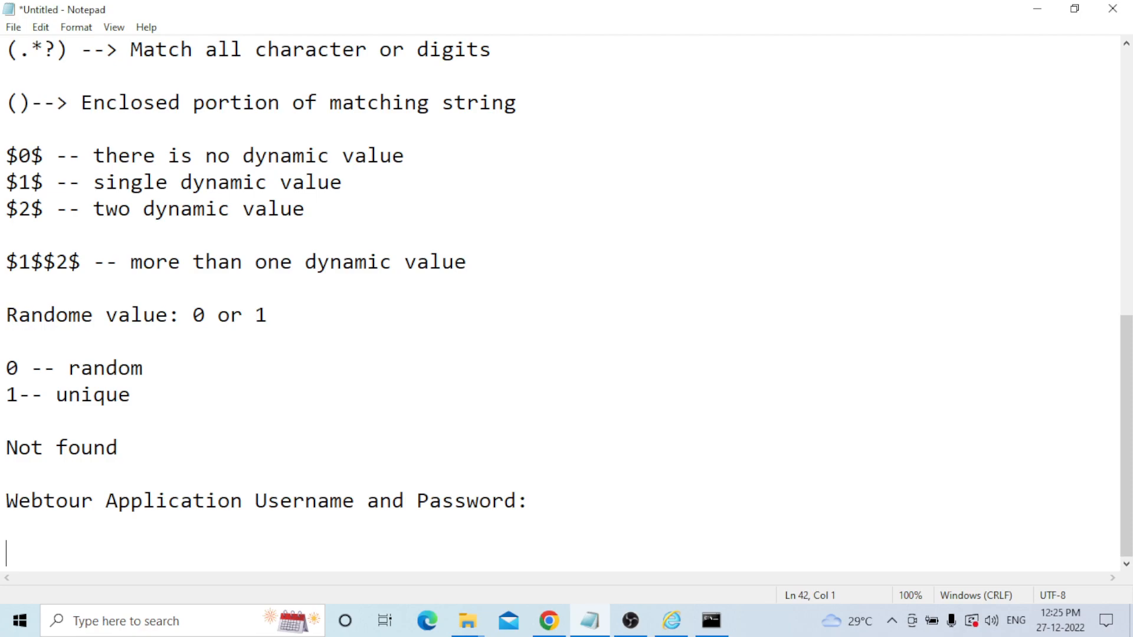
{"action": "type", "text": "usernam"}
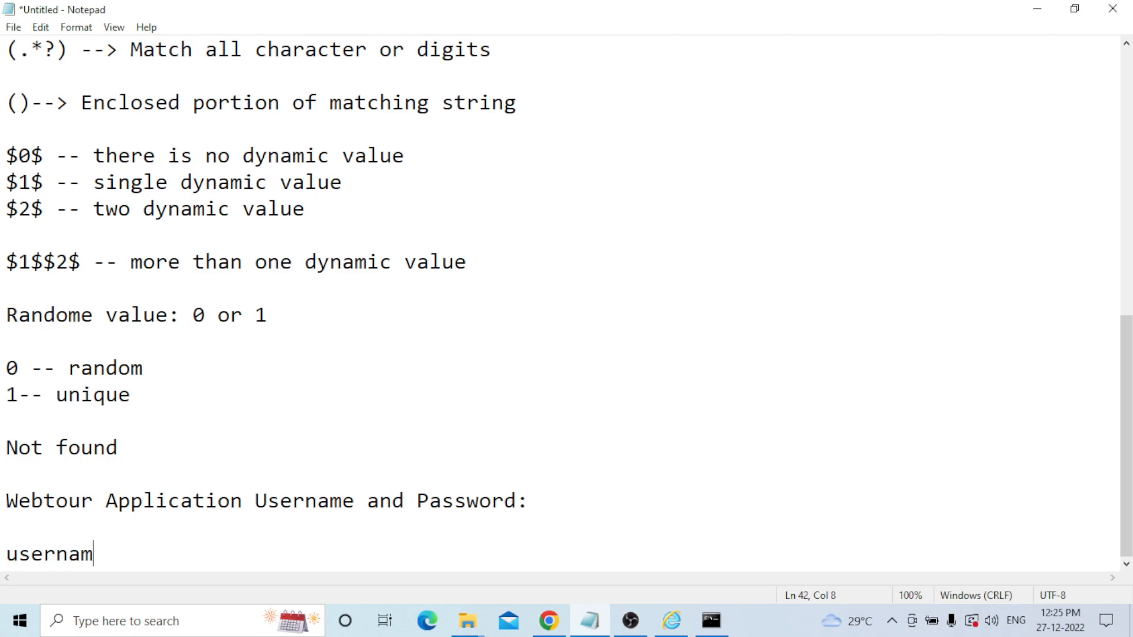
{"action": "type", "text": "e : joj"}
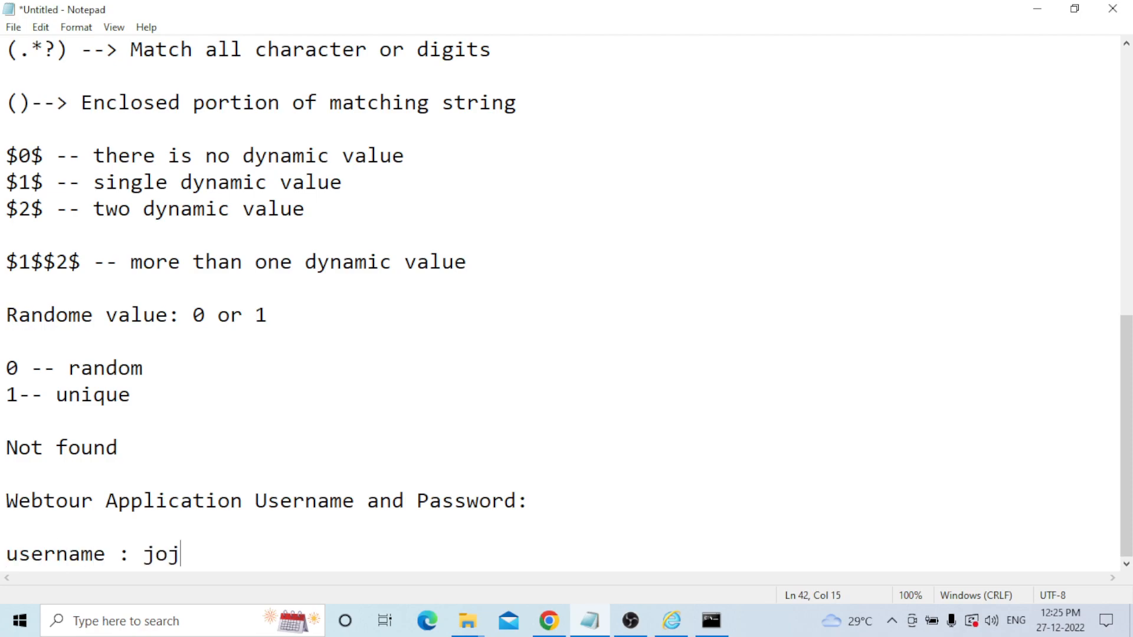
{"action": "type", "text": "o"}
{"action": "key", "text": "Return"}
{"action": "type", "text": "password"}
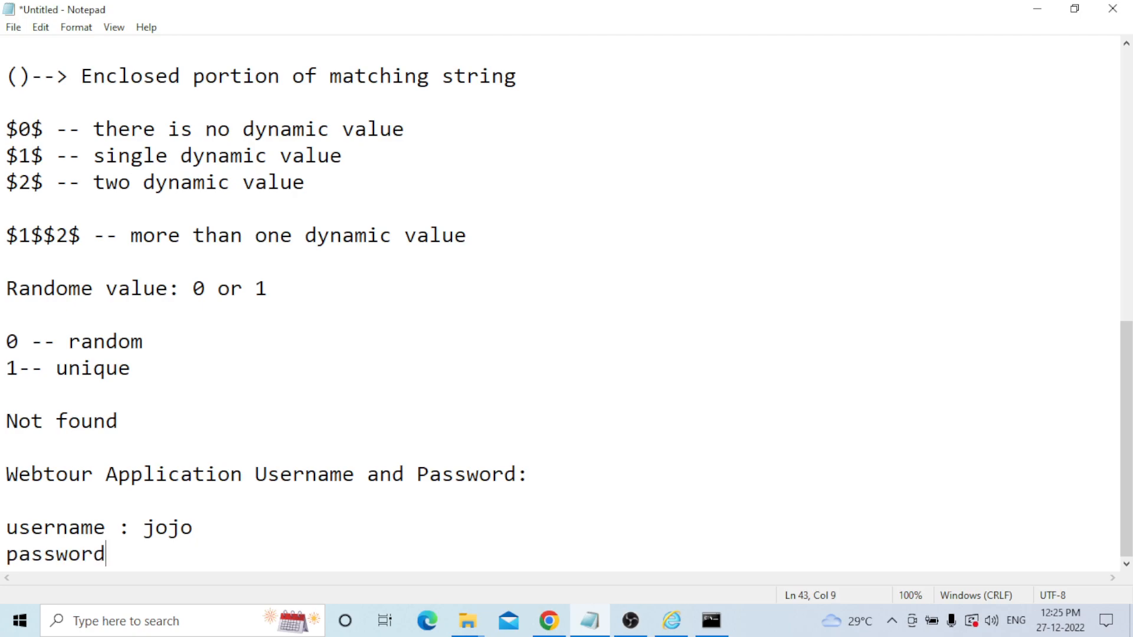
{"action": "type", "text": ": bean"}
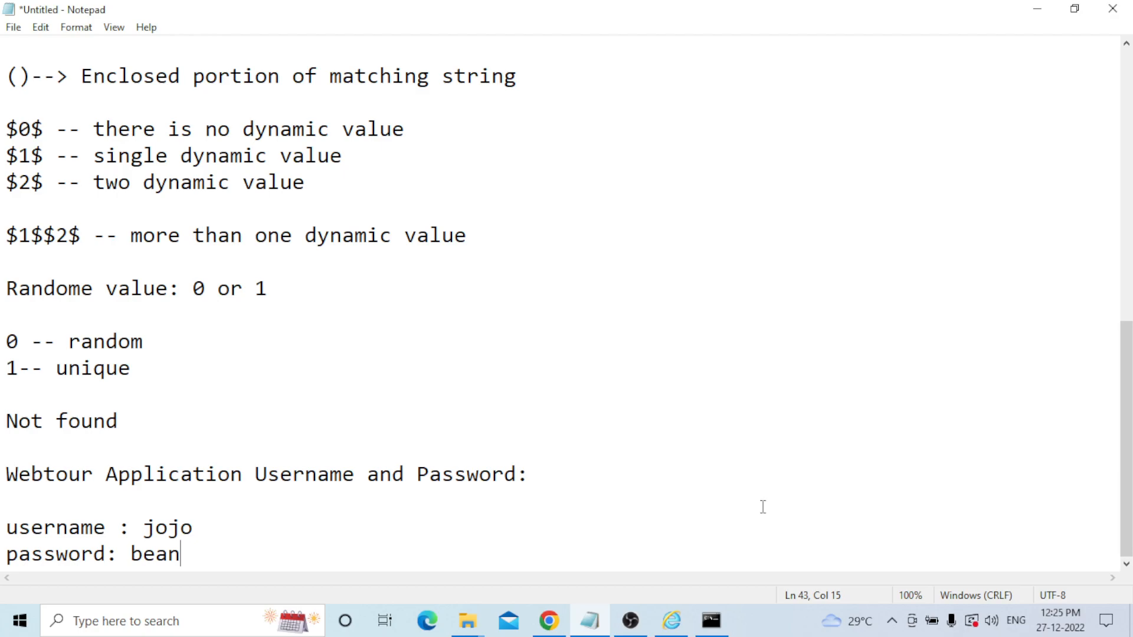
{"action": "key", "text": "alt+Tab"}
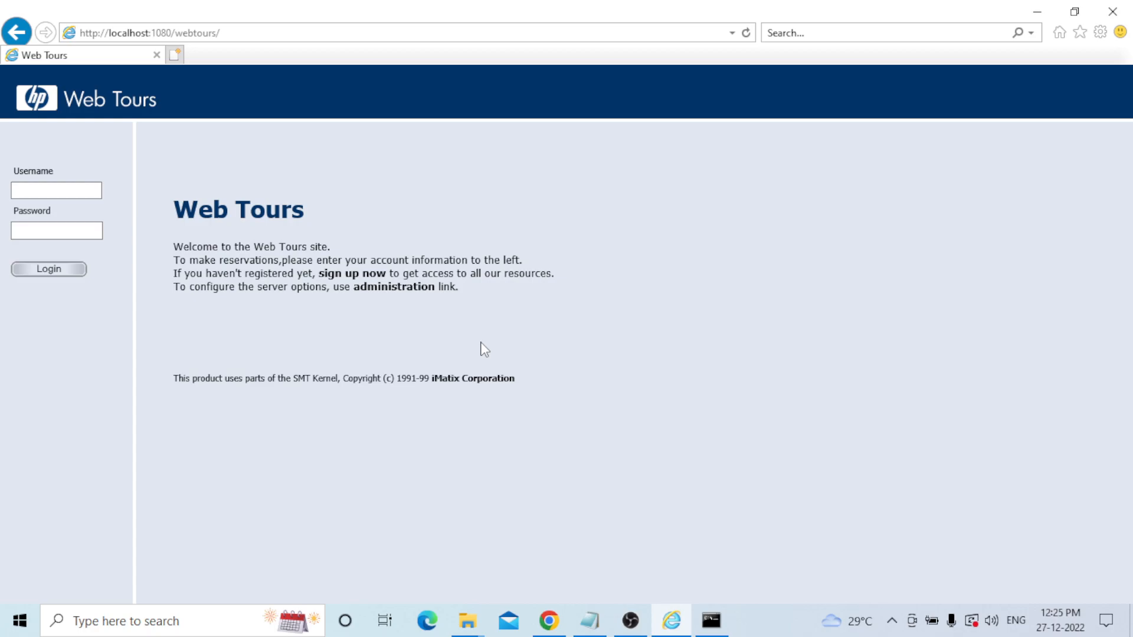
Bring the WebTours folder window in File Explorer to the front.
{"action": "mouse_move", "coordinate": [464, 627]}
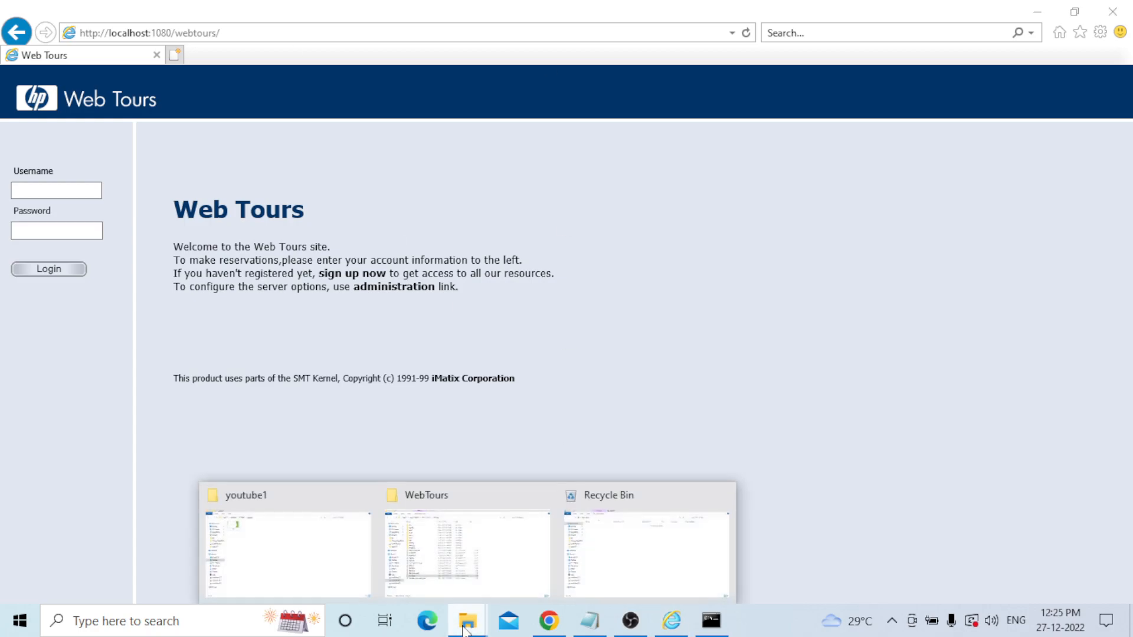
{"action": "left_click", "coordinate": [479, 559]}
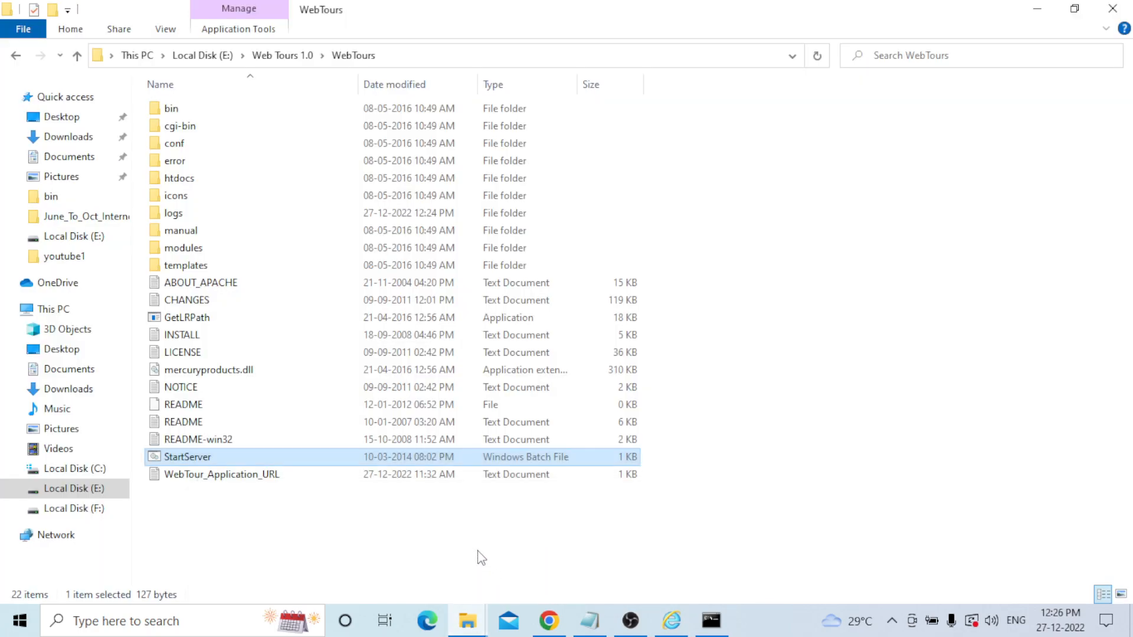
Go to E:\apache-jmeter-5.4.1\apache-jmeter-5.4.1\bin and launch ApacheJMeter.jar.
{"action": "left_click", "coordinate": [288, 59]}
{"action": "left_click", "coordinate": [221, 58]}
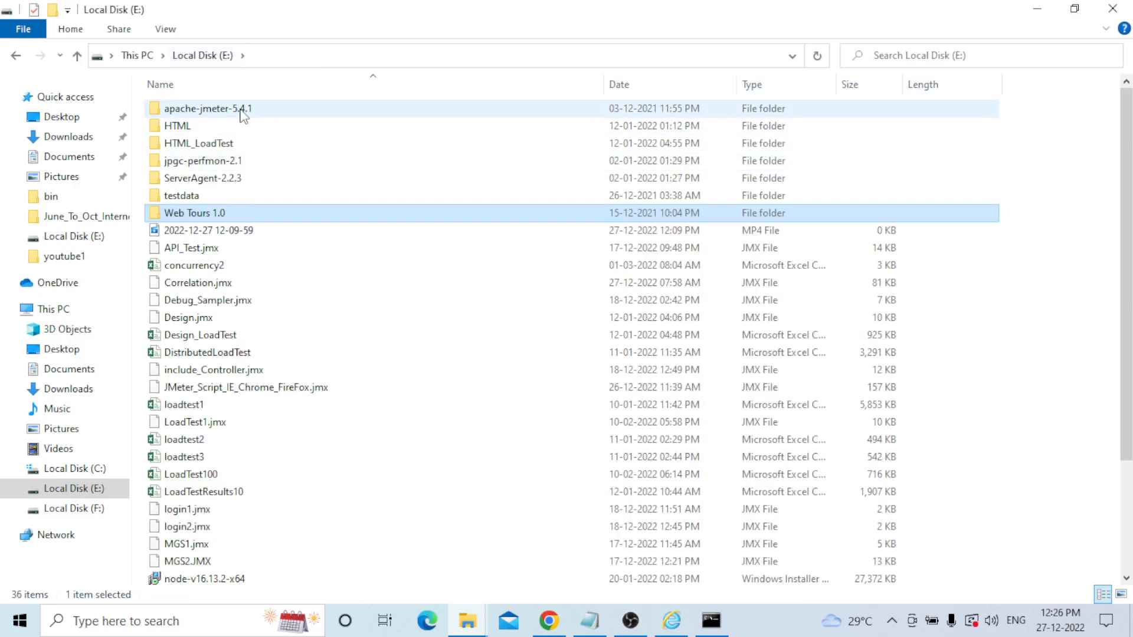
{"action": "double_click", "coordinate": [241, 110]}
{"action": "double_click", "coordinate": [256, 110]}
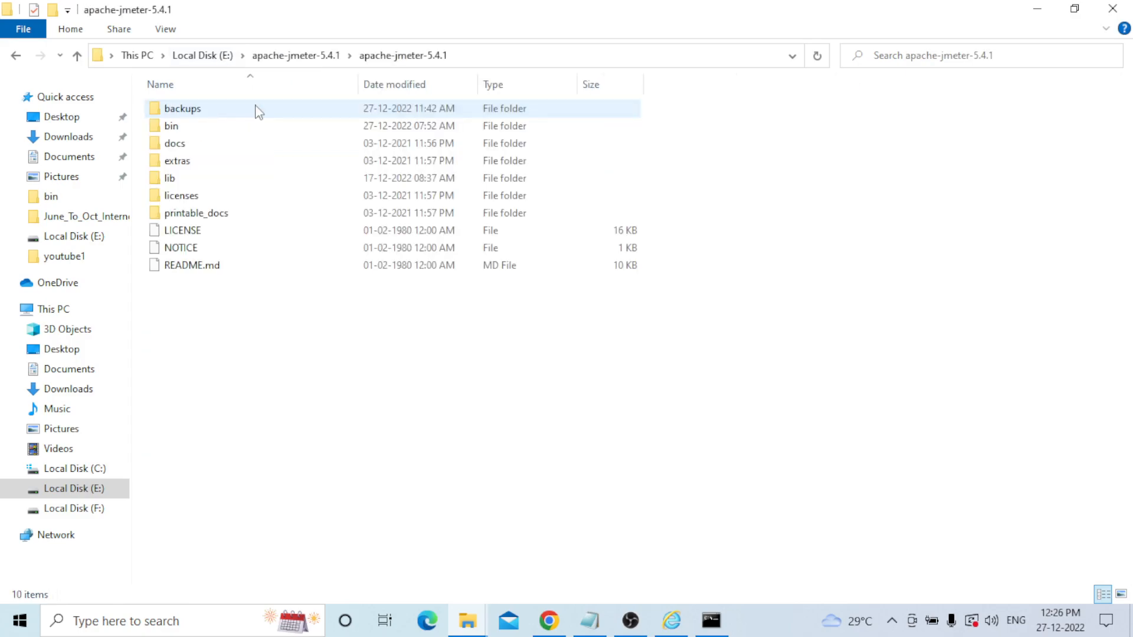
{"action": "double_click", "coordinate": [204, 126]}
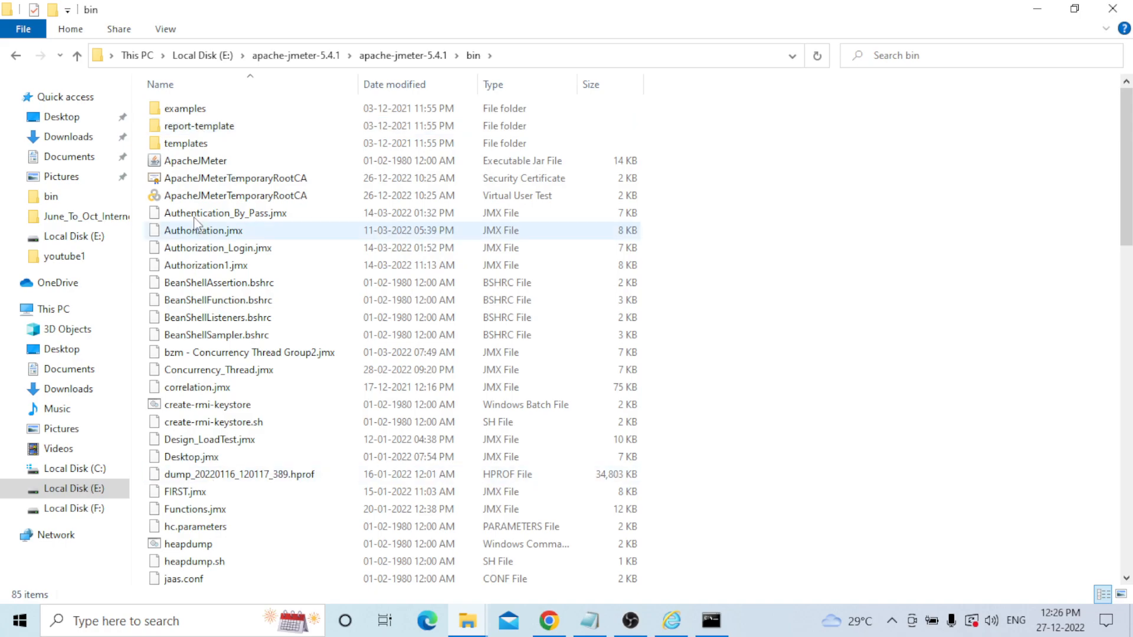
{"action": "double_click", "coordinate": [195, 161]}
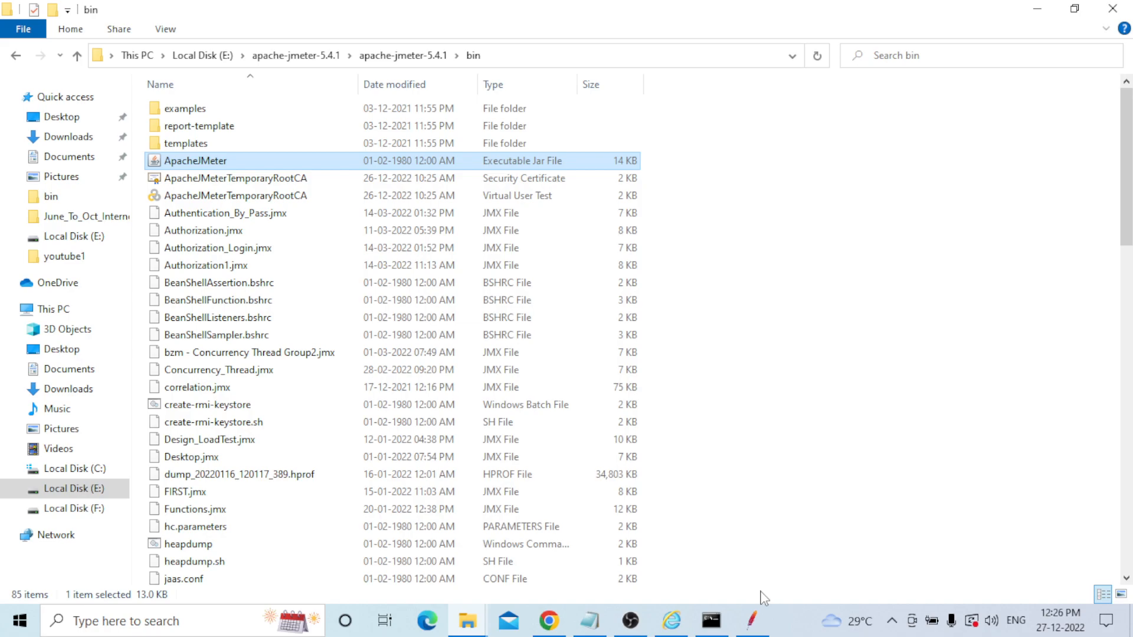
Add a Thread Group to the Test Plan.
{"action": "left_click", "coordinate": [751, 620]}
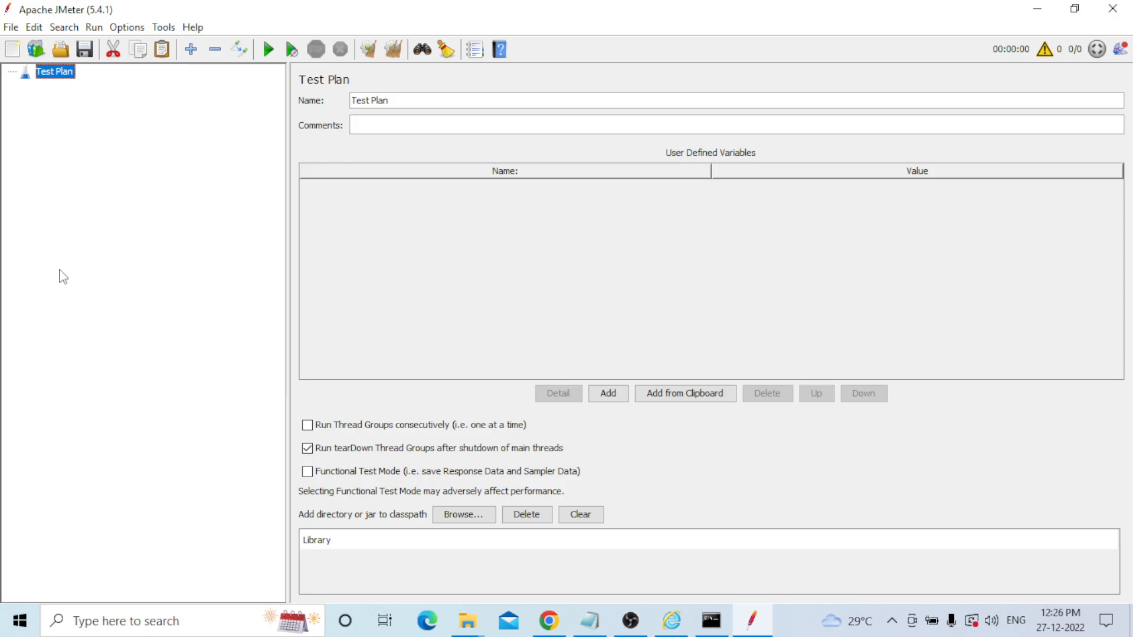
{"action": "right_click", "coordinate": [63, 71]}
{"action": "mouse_move", "coordinate": [100, 80]}
{"action": "mouse_move", "coordinate": [317, 80]}
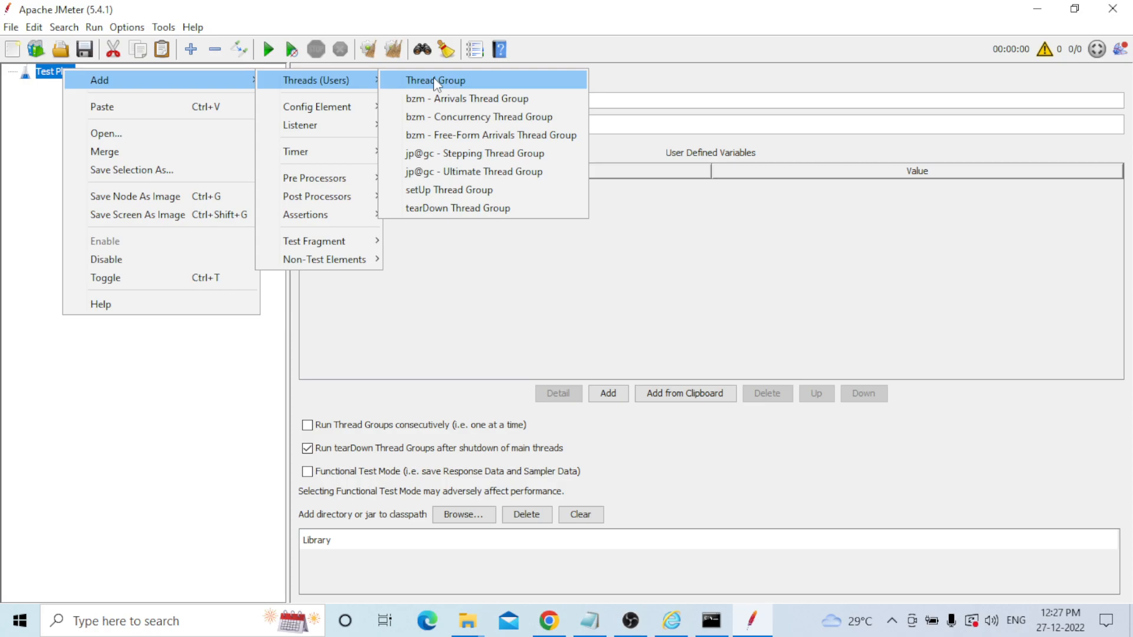
{"action": "left_click", "coordinate": [435, 80]}
Add a Transaction Controller under the Thread Group.
{"action": "right_click", "coordinate": [76, 86]}
{"action": "mouse_move", "coordinate": [133, 98]}
{"action": "mouse_move", "coordinate": [380, 124]}
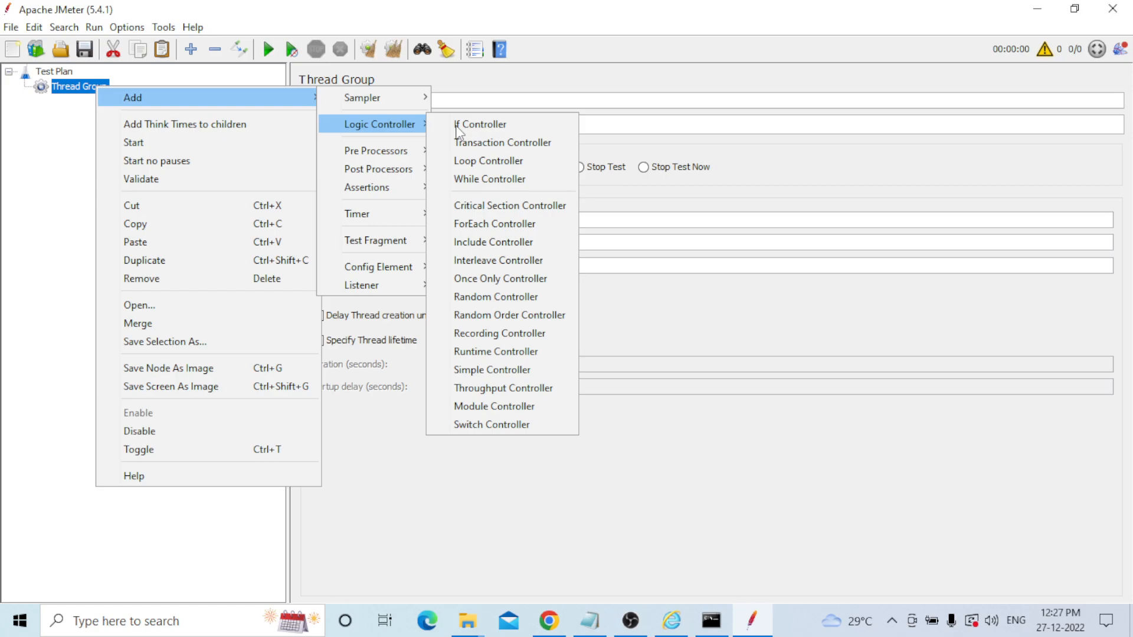
{"action": "left_click", "coordinate": [481, 144]}
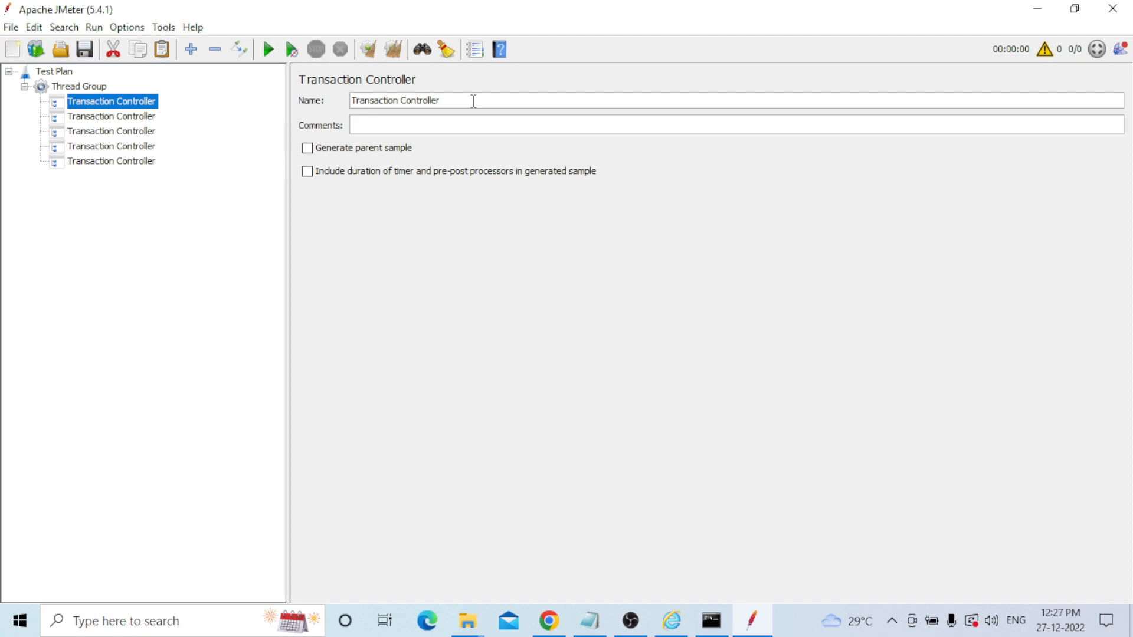
Name the first transaction controllers Launch_URL and Click_Flight.
{"action": "triple_click", "coordinate": [474, 101]}
{"action": "type", "text": "Launch_URL"}
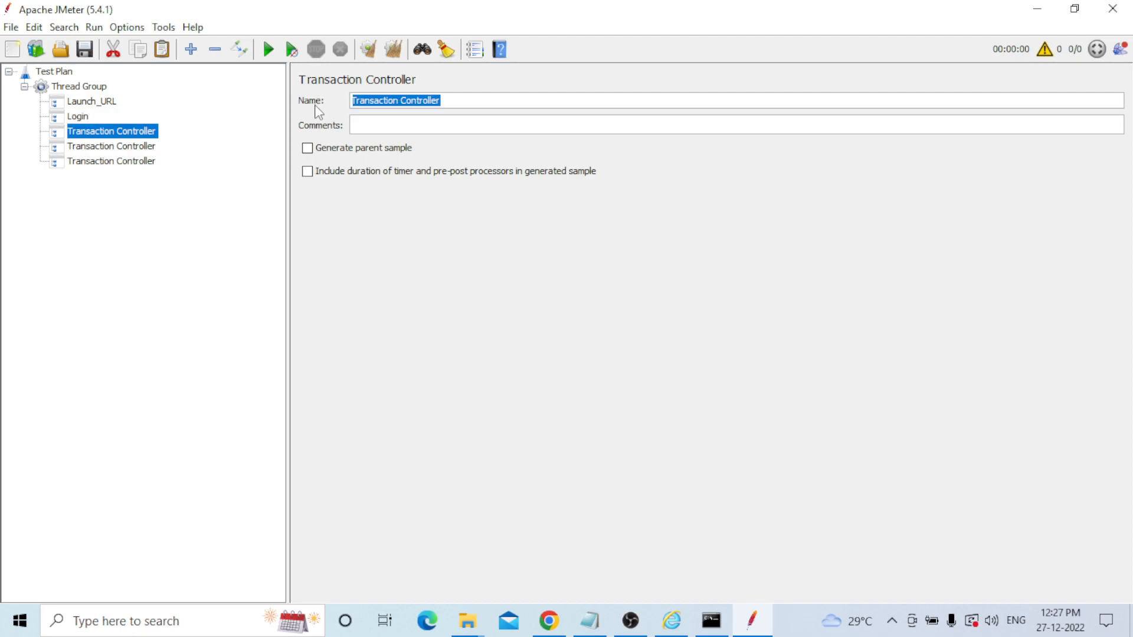
{"action": "key", "text": "BackSpace"}
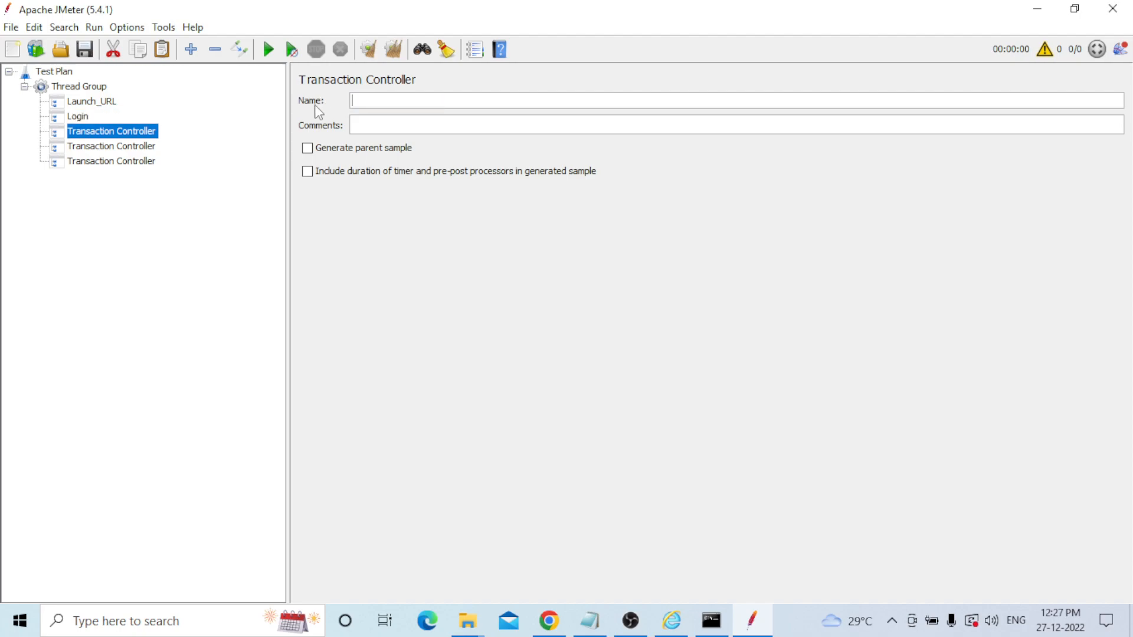
{"action": "type", "text": "Click"}
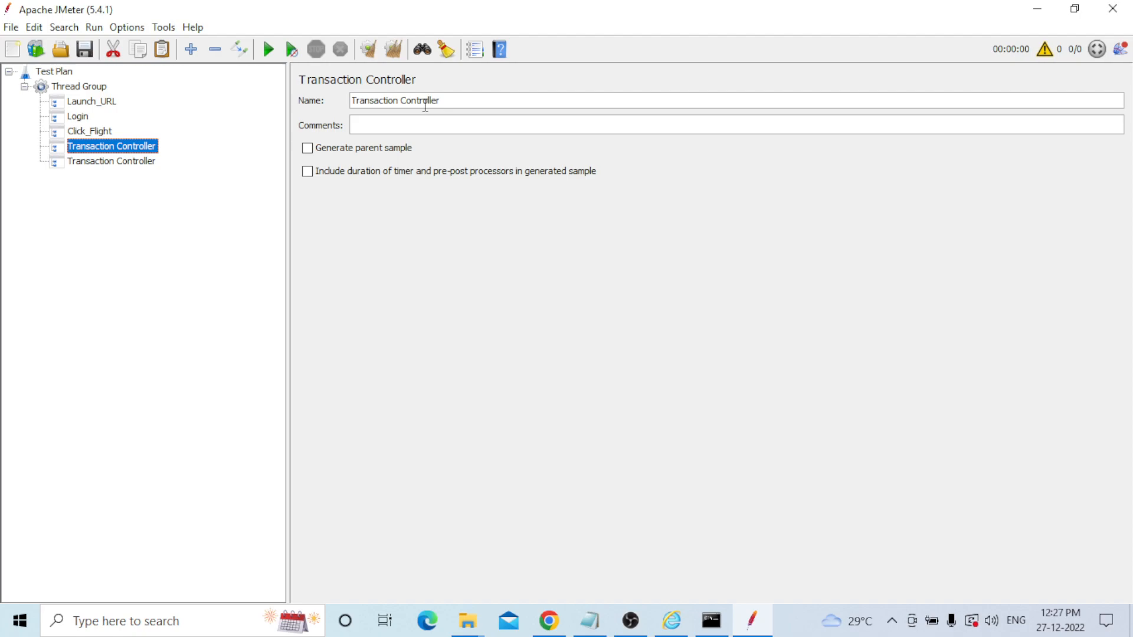
Name the next two transaction controllers Find_Flight and click_Payments.
{"action": "triple_click", "coordinate": [425, 104]}
{"action": "type", "text": "Find_Flight"}
{"action": "left_click", "coordinate": [97, 161]}
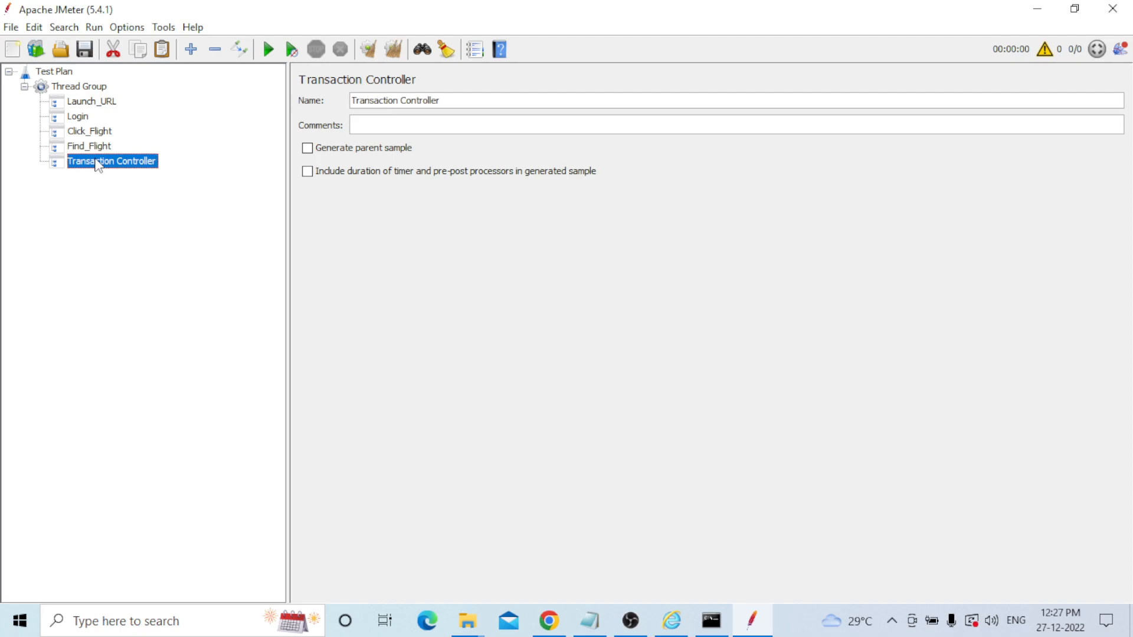
{"action": "triple_click", "coordinate": [413, 101]}
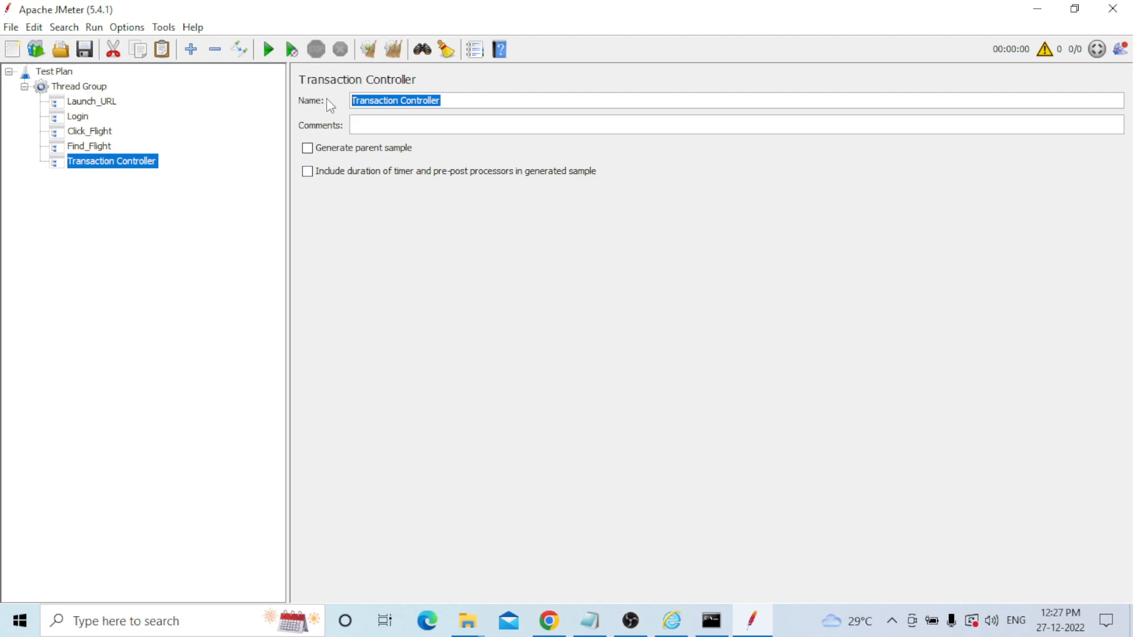
{"action": "key", "text": "BackSpace"}
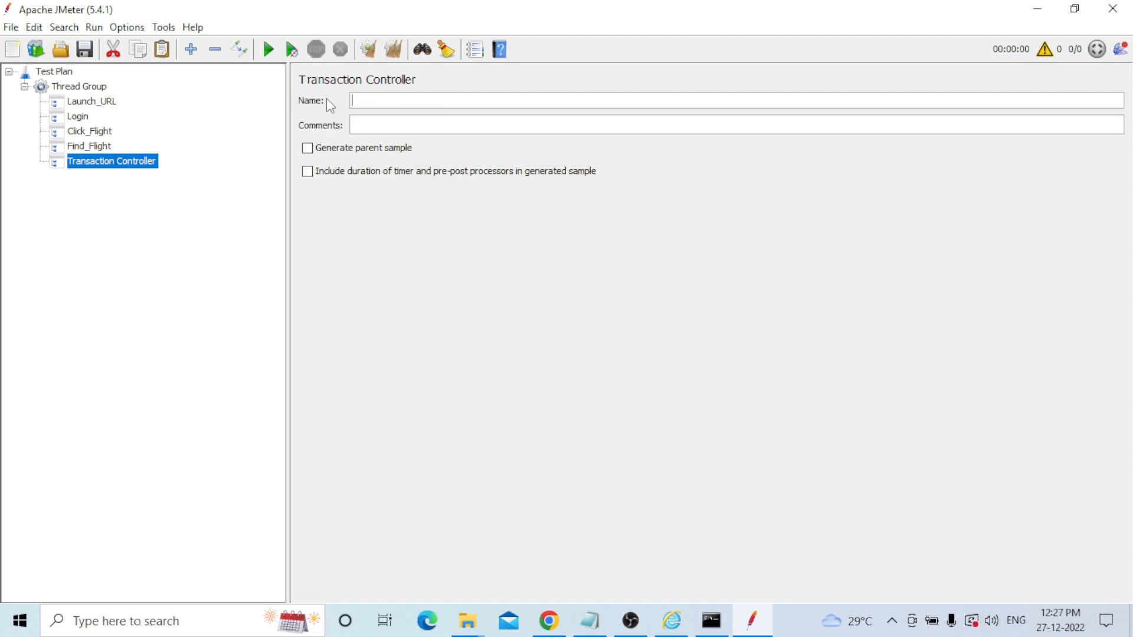
{"action": "type", "text": "click_Payments"}
Name the last transaction controller Logoff.
{"action": "left_click", "coordinate": [75, 87]}
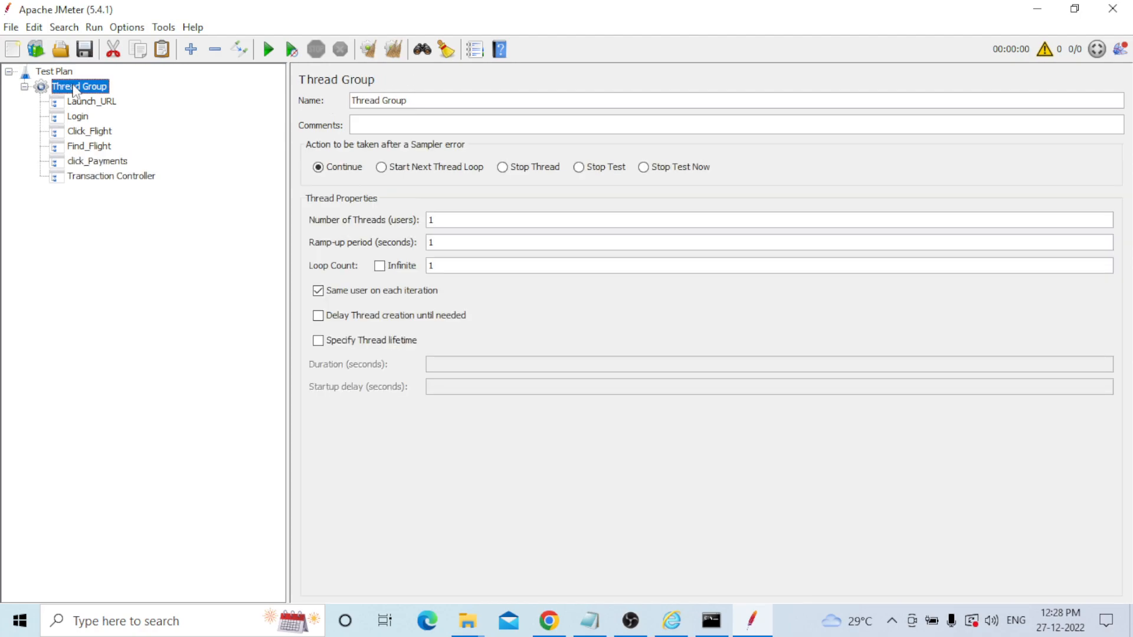
{"action": "left_click_drag", "start_coordinate": [411, 100], "coordinate": [304, 101]}
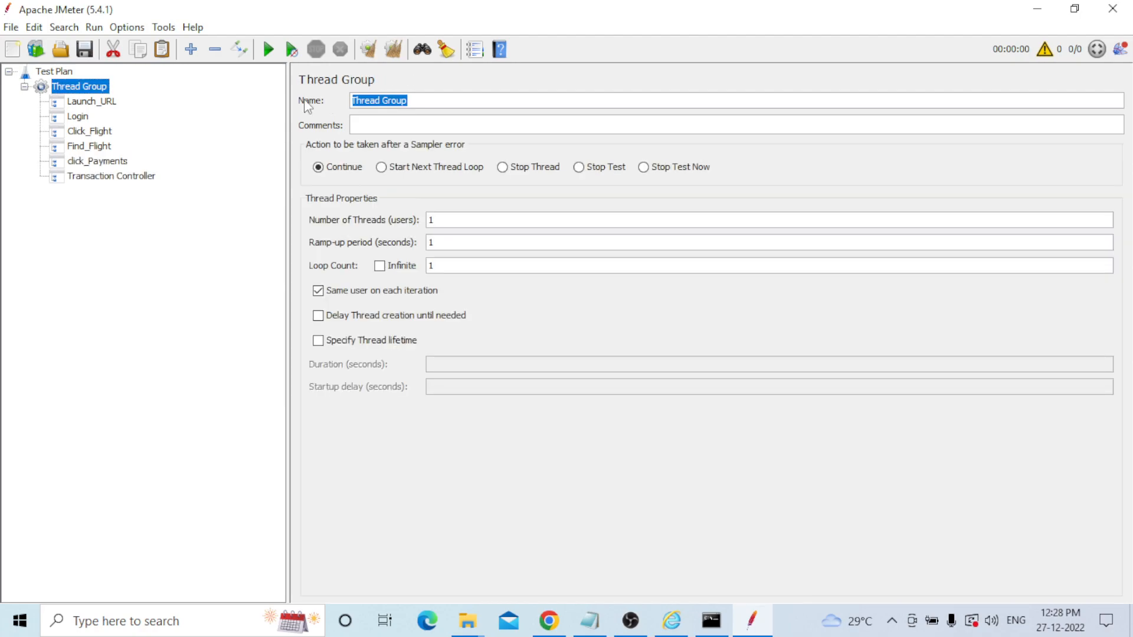
{"action": "type", "text": "Logoff"}
{"action": "left_click", "coordinate": [235, 159]}
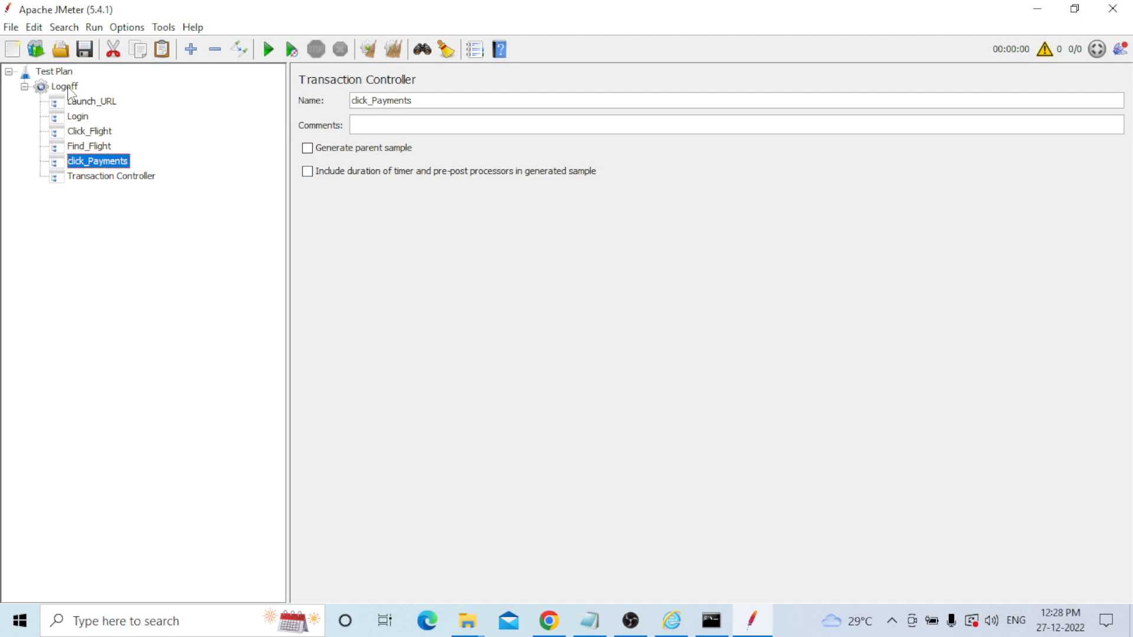
{"action": "left_click", "coordinate": [98, 180]}
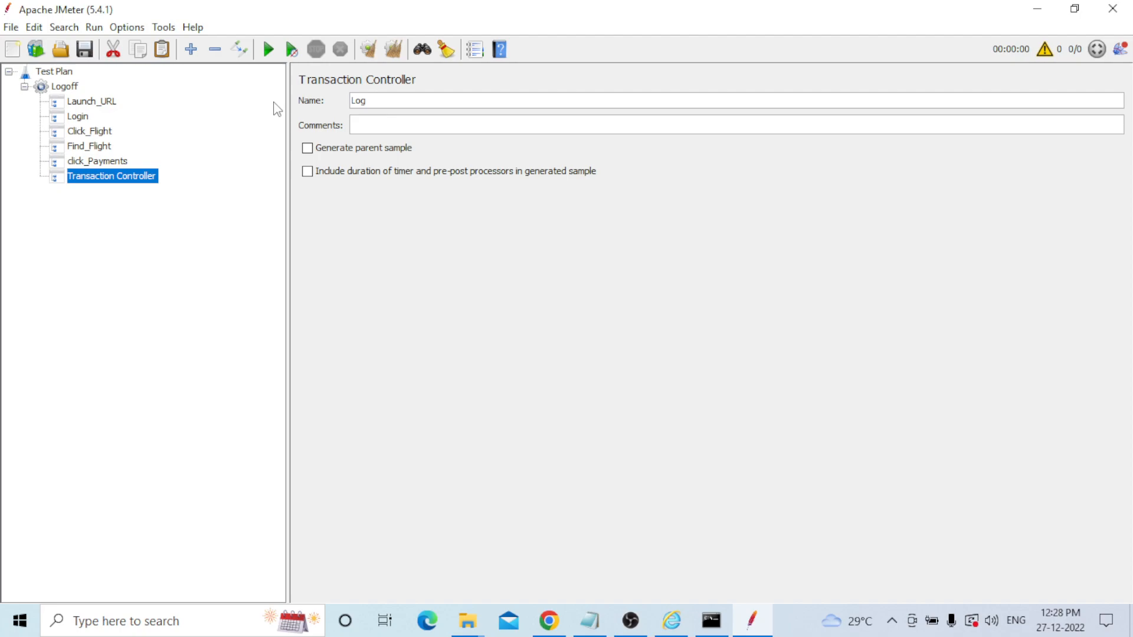
{"action": "type", "text": "off"}
{"action": "left_click", "coordinate": [105, 160]}
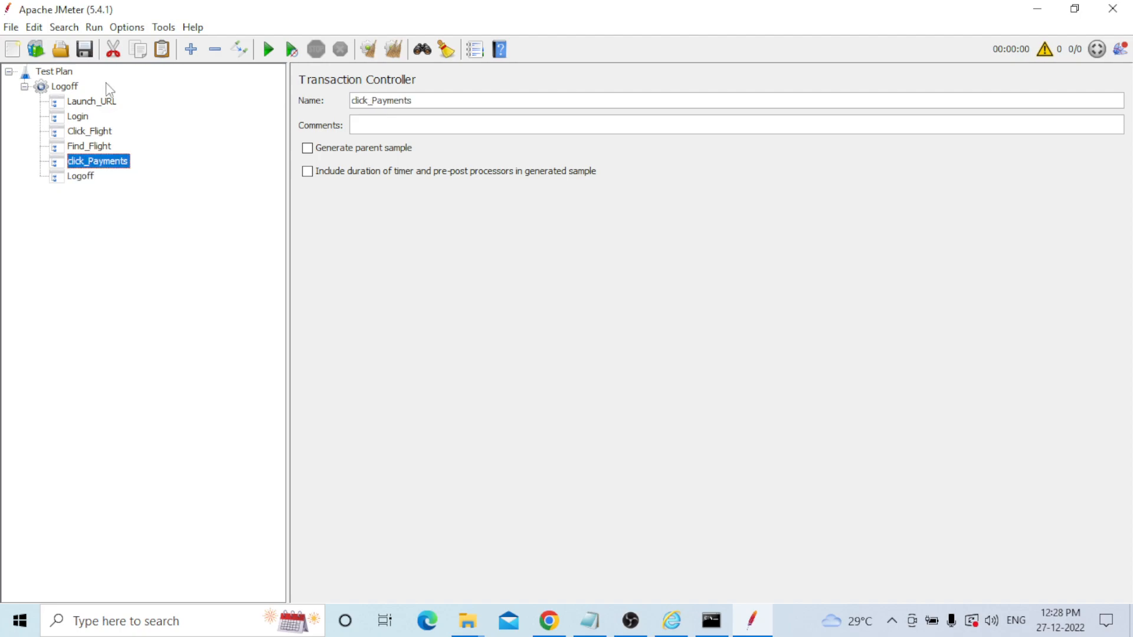
Rename the thread group to Web_Tour_Application and clear the Test Plan's name.
{"action": "right_click", "coordinate": [65, 87]}
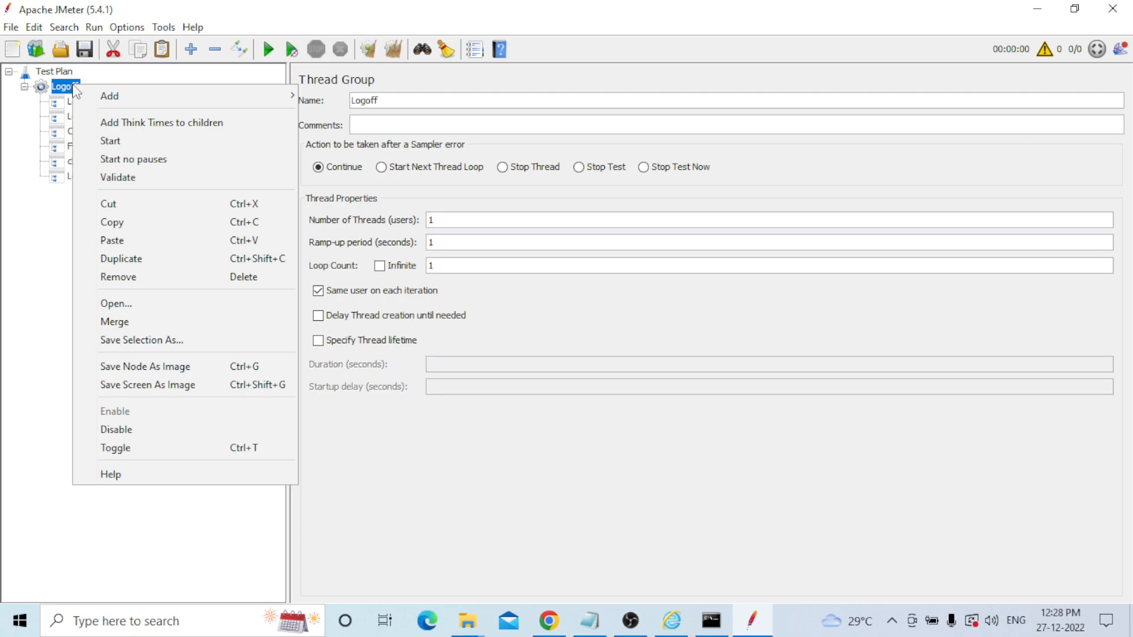
{"action": "left_click_drag", "start_coordinate": [387, 101], "coordinate": [328, 98]}
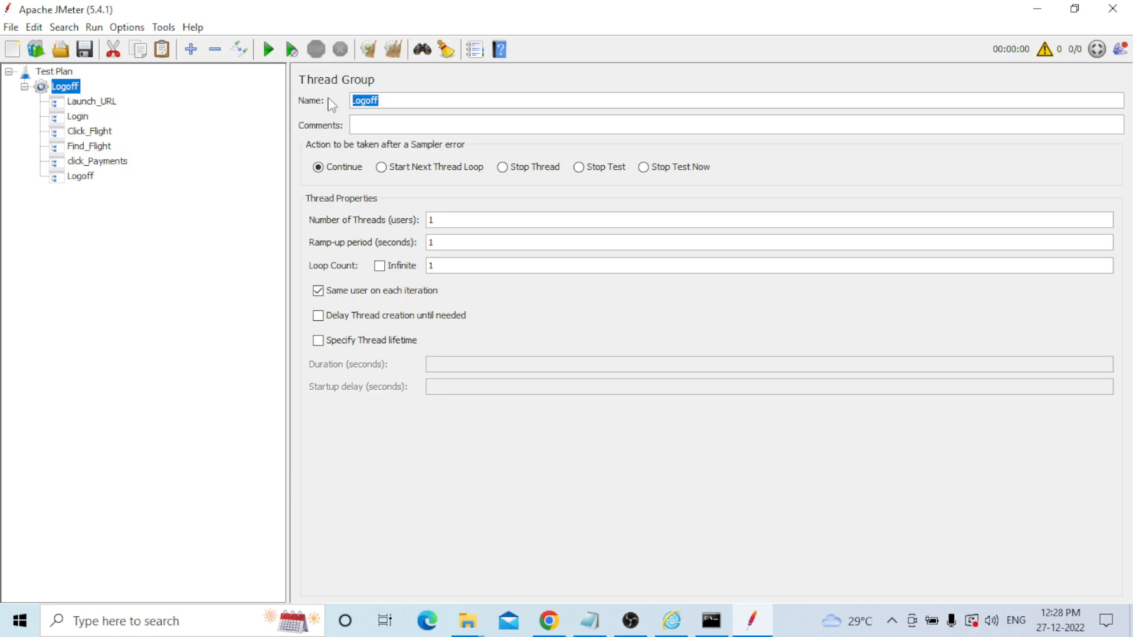
{"action": "key", "text": "BackSpace"}
{"action": "type", "text": "Threadgroup"}
{"action": "left_click_drag", "start_coordinate": [416, 106], "coordinate": [332, 105]}
{"action": "type", "text": "Web_Tour_Application"}
{"action": "left_click", "coordinate": [92, 101]}
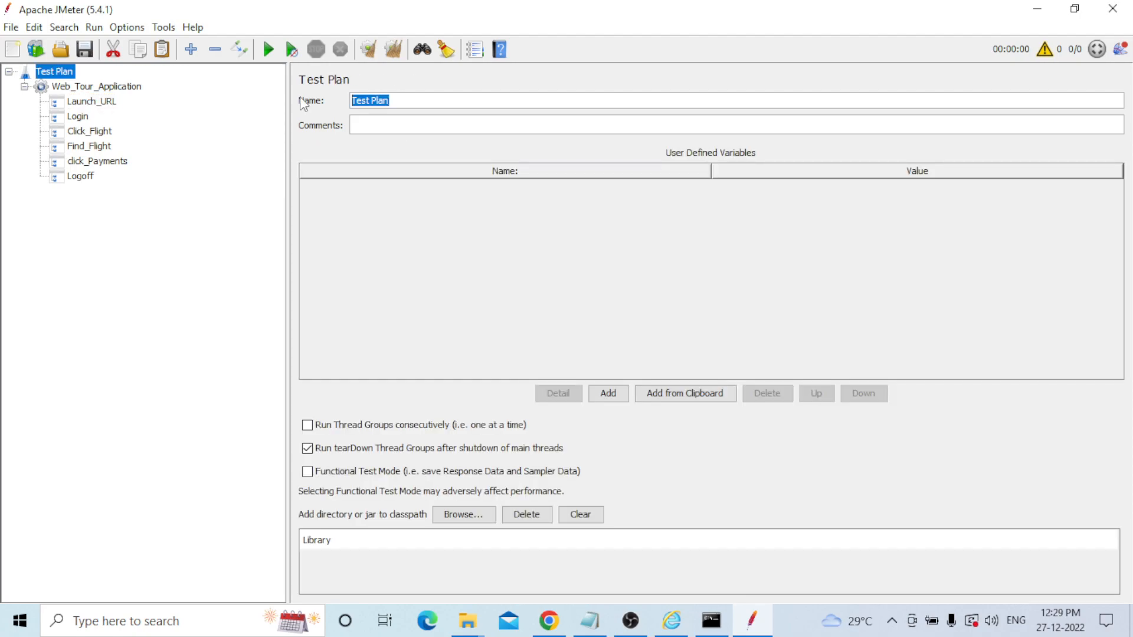
{"action": "key", "text": "BackSpace"}
Enter Performance_Testing_Demo_Application as the Test Plan name and commit it.
{"action": "type", "text": "Performance_Testing"}
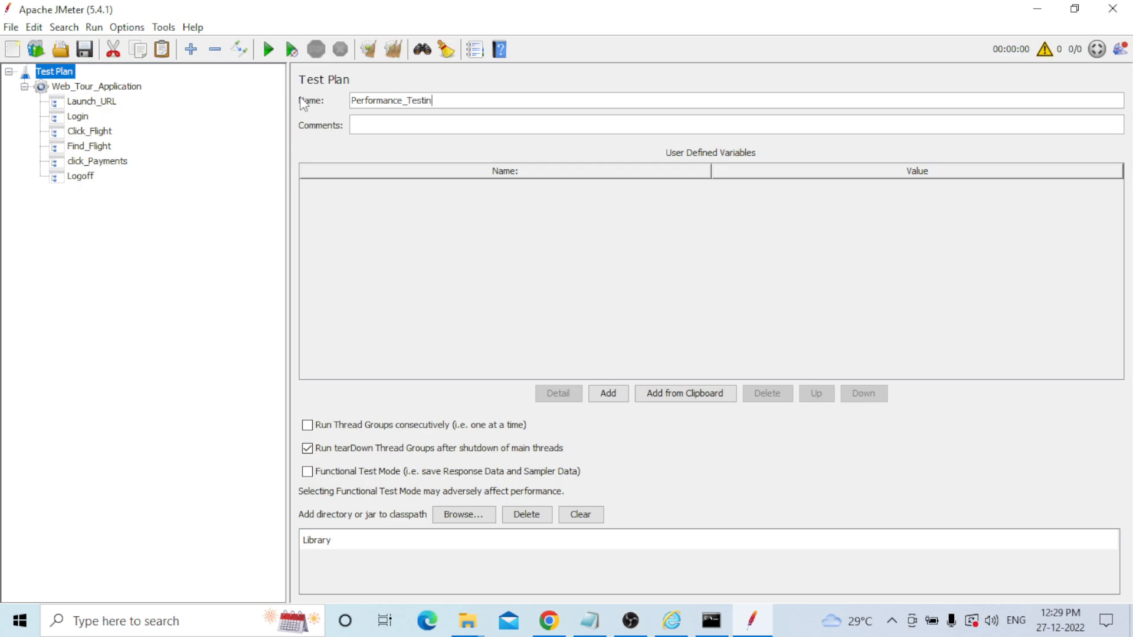
{"action": "type", "text": "_Demo_Application"}
{"action": "left_click", "coordinate": [71, 105]}
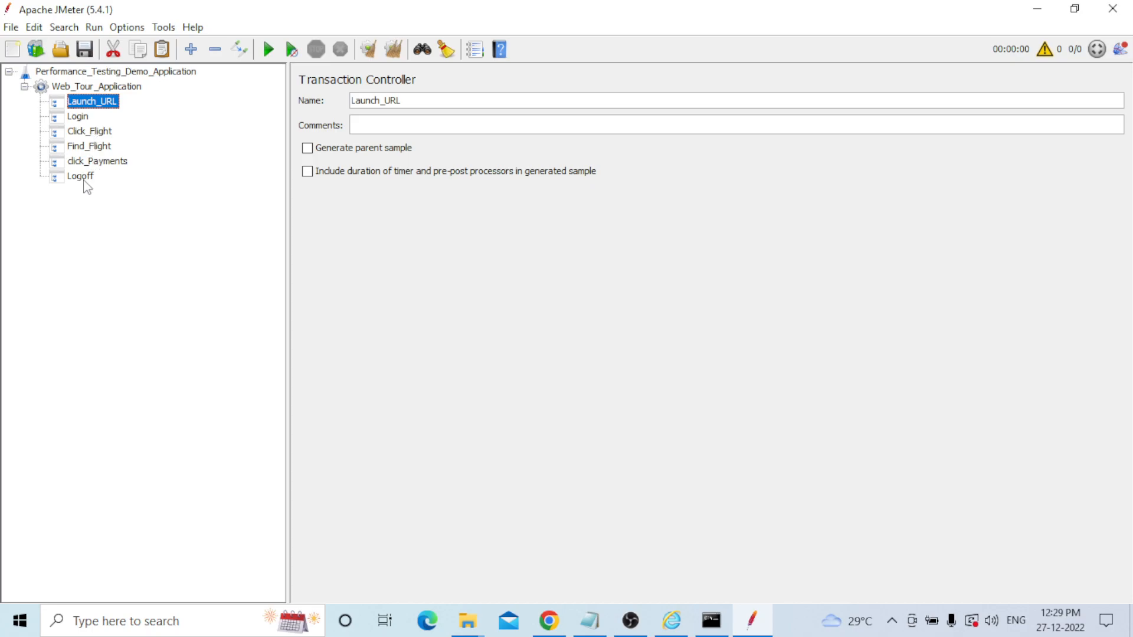
Add a View Results Tree listener to Web_Tour_Application.
{"action": "left_click", "coordinate": [87, 88]}
{"action": "right_click", "coordinate": [86, 88]}
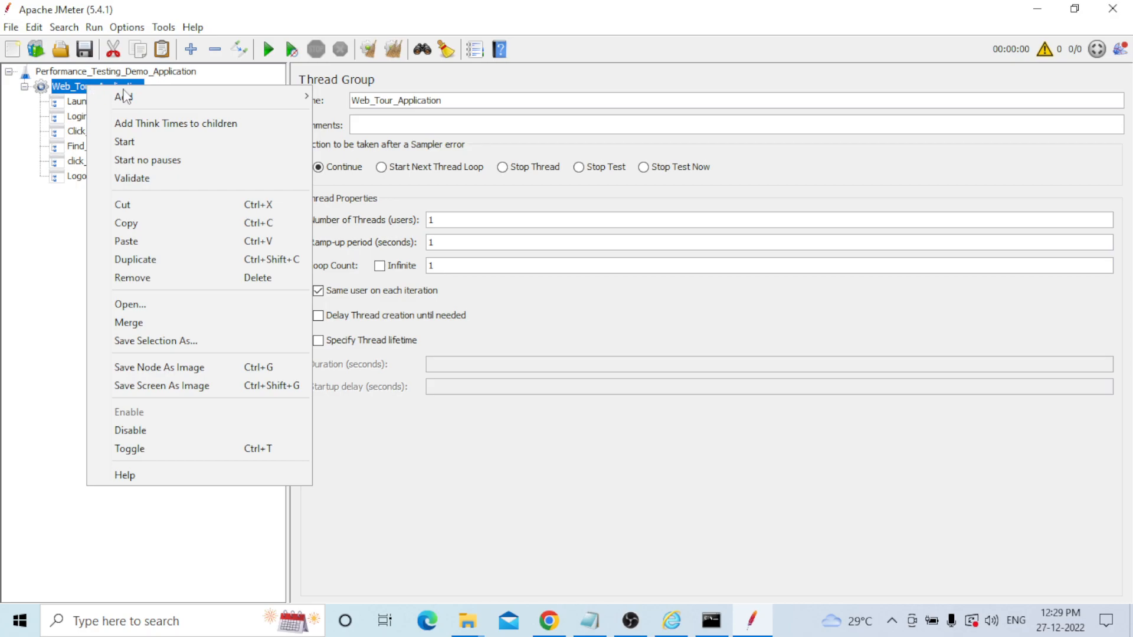
{"action": "mouse_move", "coordinate": [277, 97]}
{"action": "mouse_move", "coordinate": [404, 283]}
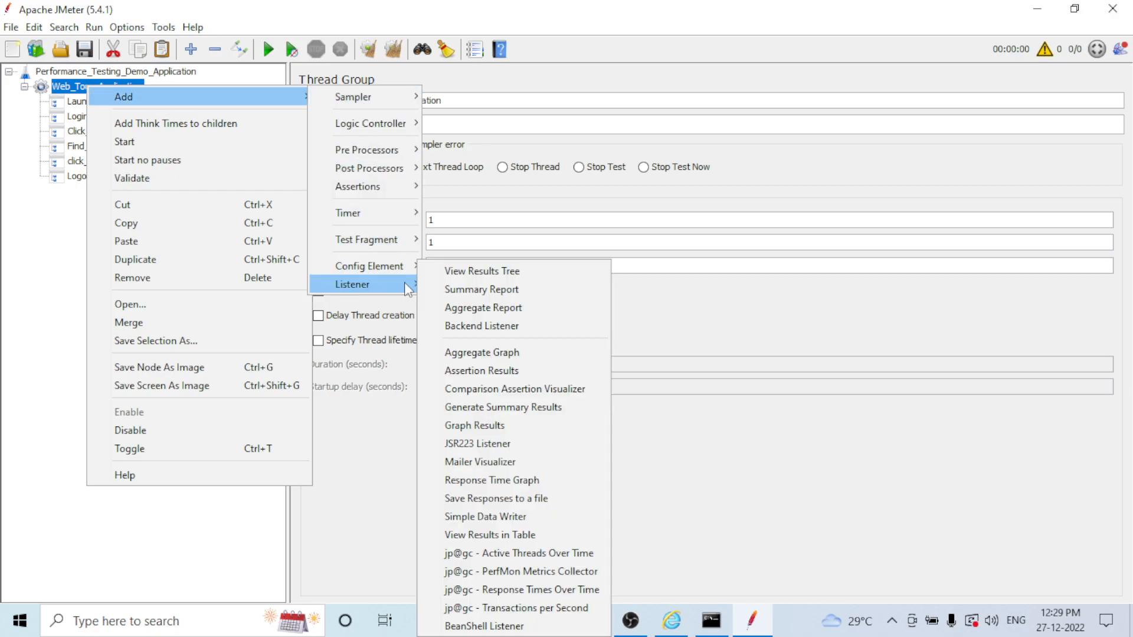
{"action": "left_click", "coordinate": [521, 271]}
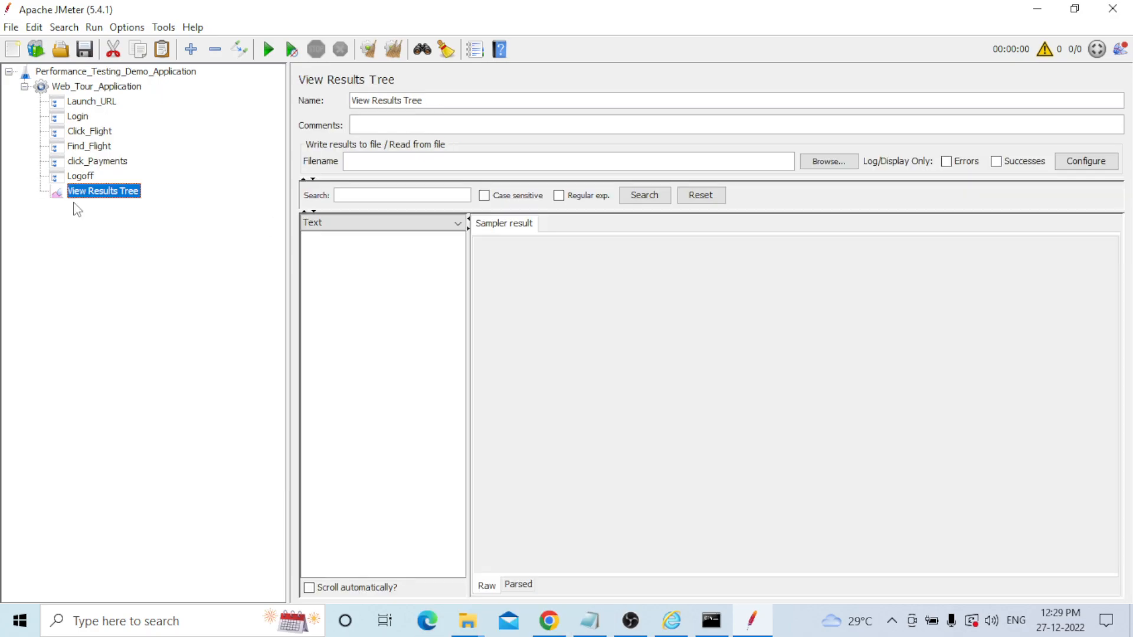
Add an HTTP(S) Test Script Recorder to the Test Plan.
{"action": "left_click", "coordinate": [89, 89]}
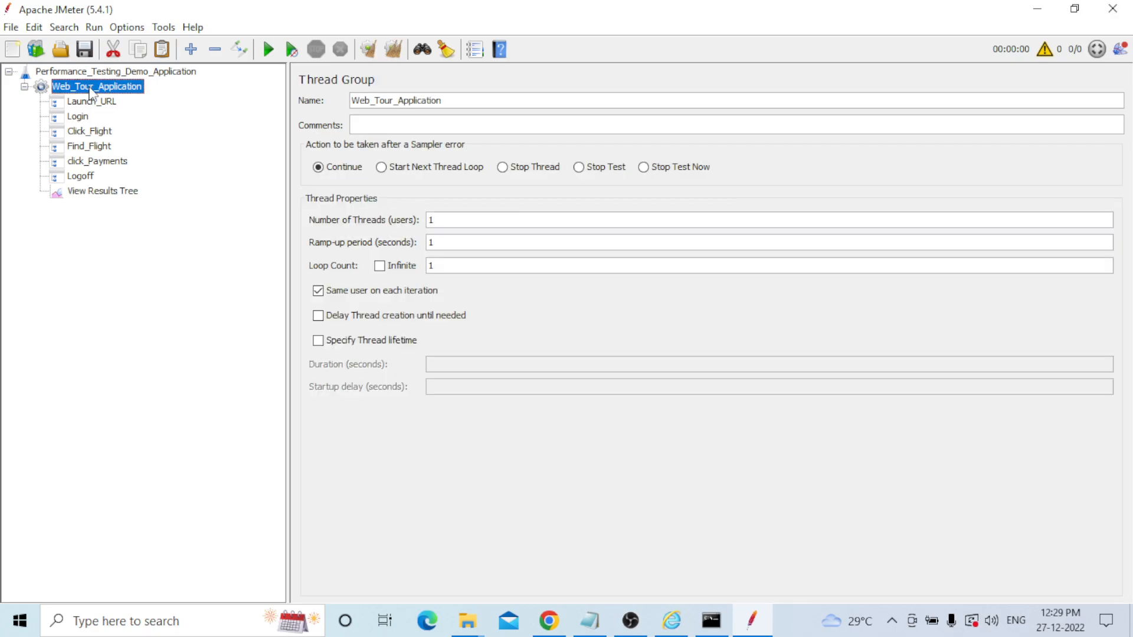
{"action": "right_click", "coordinate": [90, 88]}
{"action": "left_click", "coordinate": [95, 74]}
{"action": "left_click", "coordinate": [94, 73]}
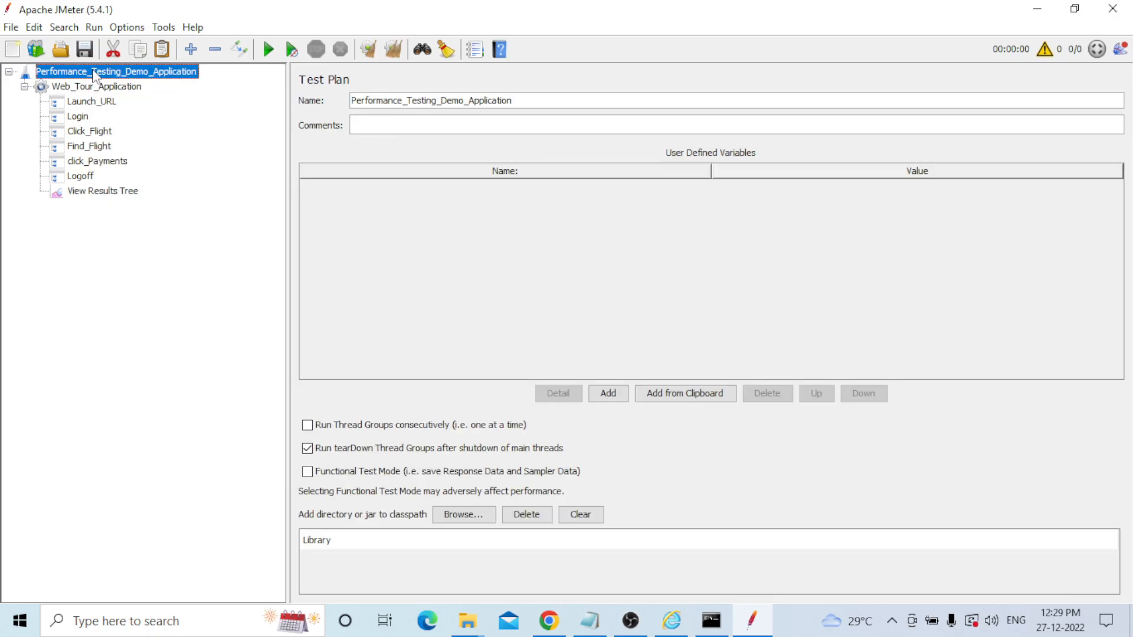
{"action": "right_click", "coordinate": [94, 73]}
{"action": "mouse_move", "coordinate": [154, 81]}
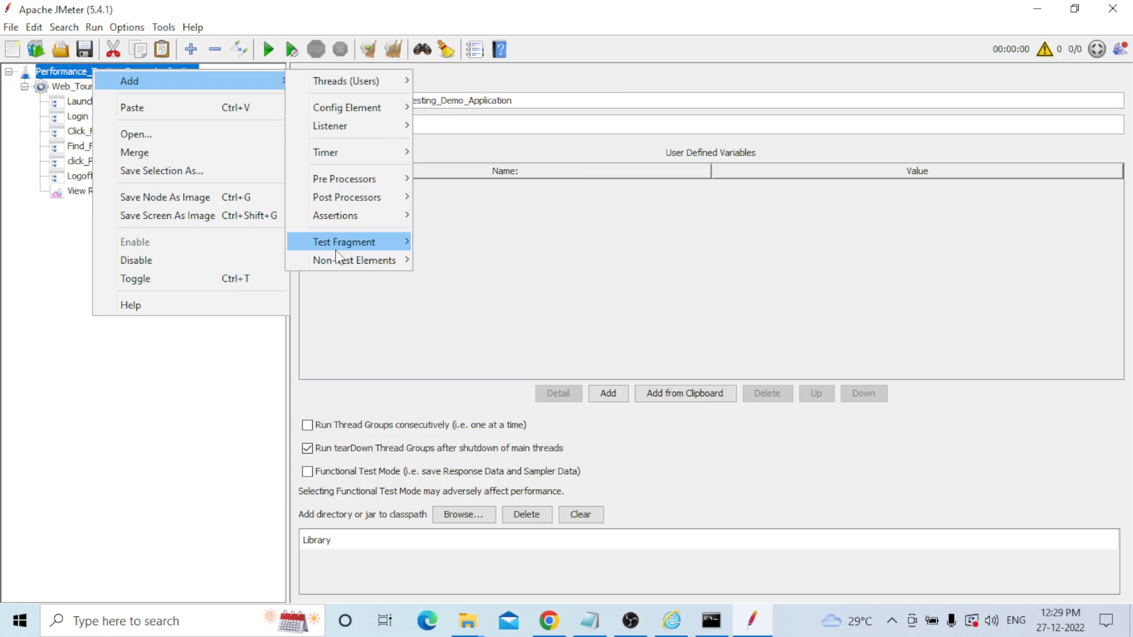
{"action": "mouse_move", "coordinate": [333, 259]}
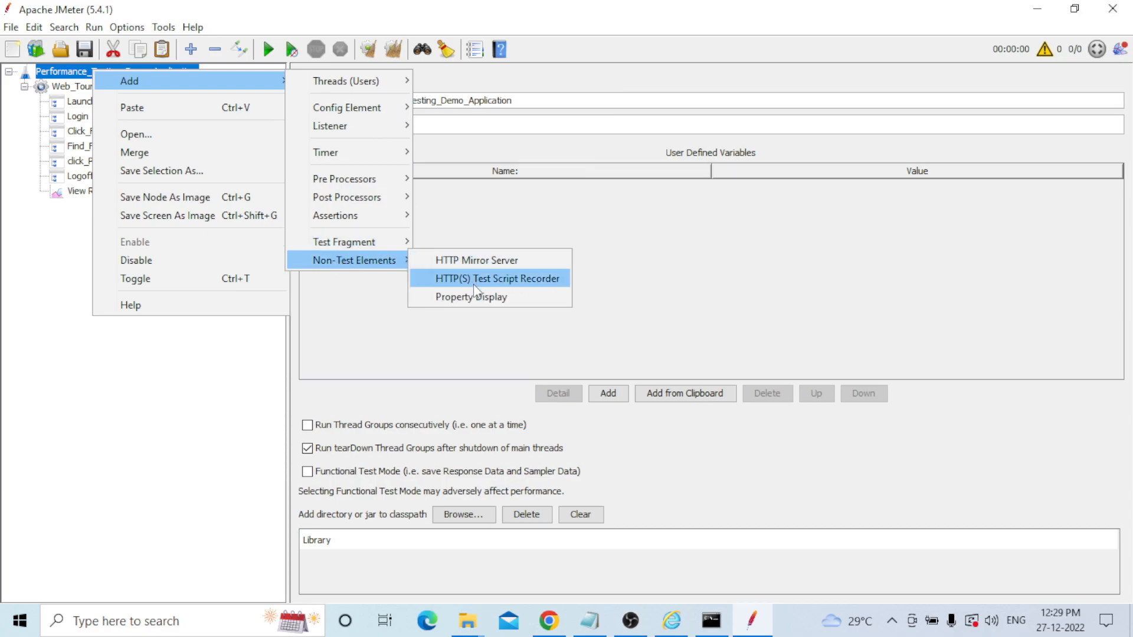
{"action": "left_click", "coordinate": [489, 283]}
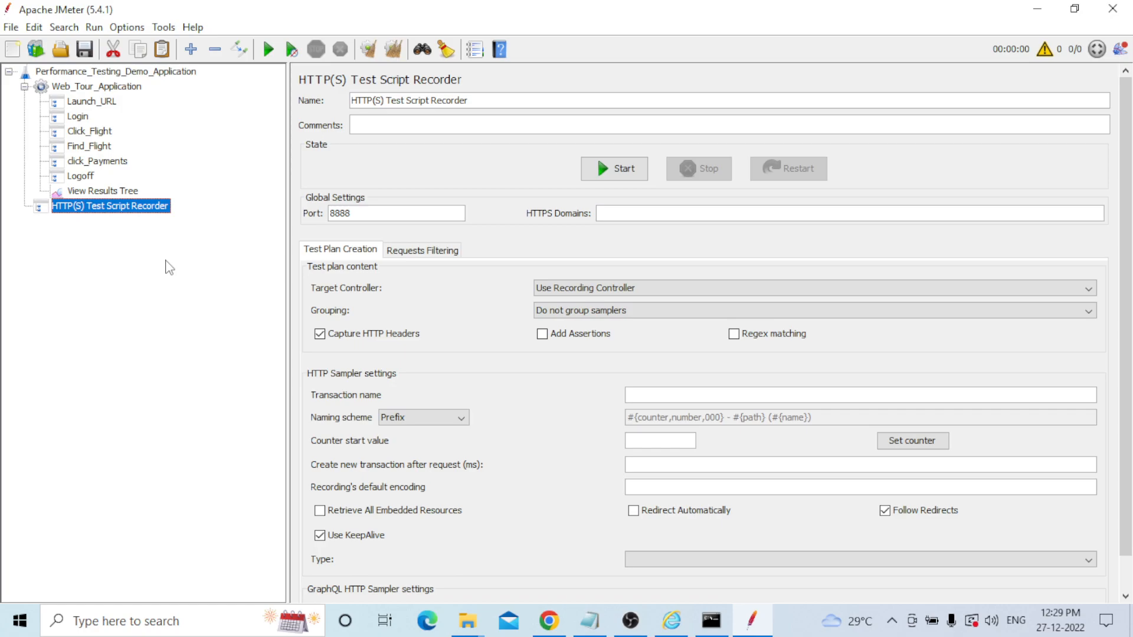
{"action": "left_click", "coordinate": [654, 288]}
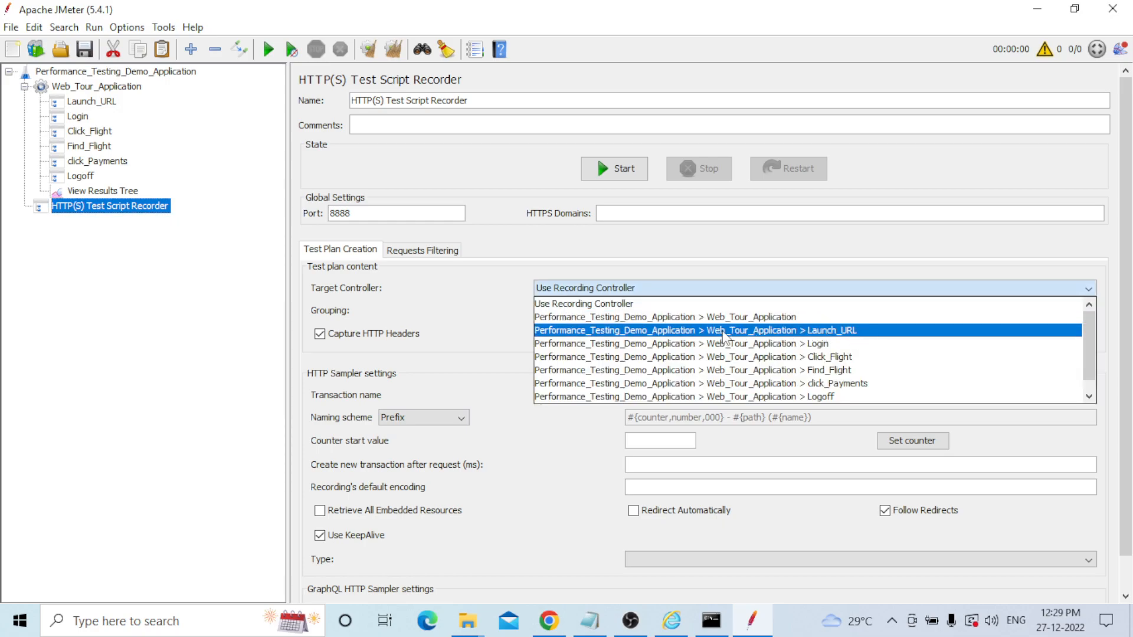
Set the recorder's target to Launch_URL, port to 8080, and grouping to a new transaction controller per group.
{"action": "left_click", "coordinate": [885, 334]}
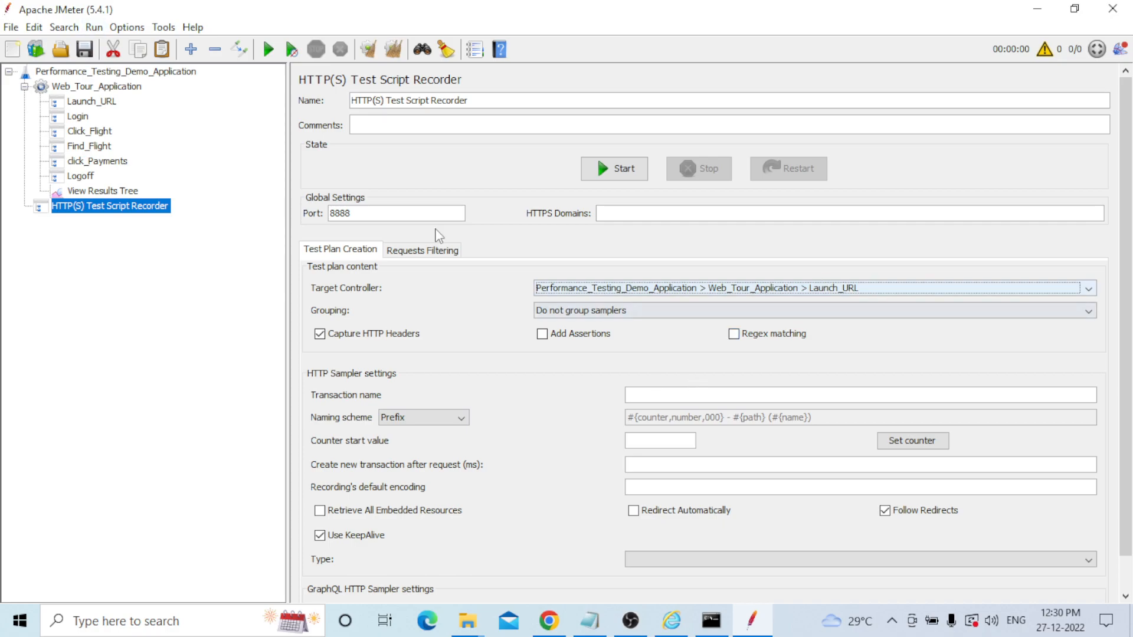
{"action": "left_click", "coordinate": [355, 213]}
{"action": "key", "text": "BackSpace"}
{"action": "key", "text": "BackSpace"}
{"action": "key", "text": "BackSpace"}
{"action": "key", "text": "BackSpace"}
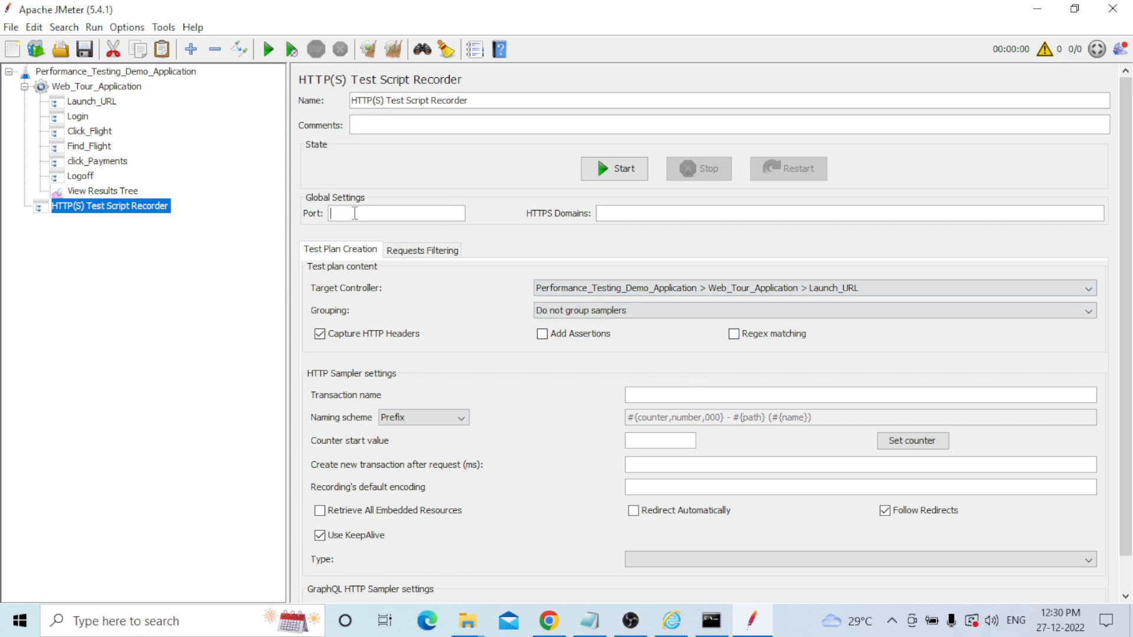
{"action": "type", "text": "8080"}
{"action": "left_click", "coordinate": [619, 311]}
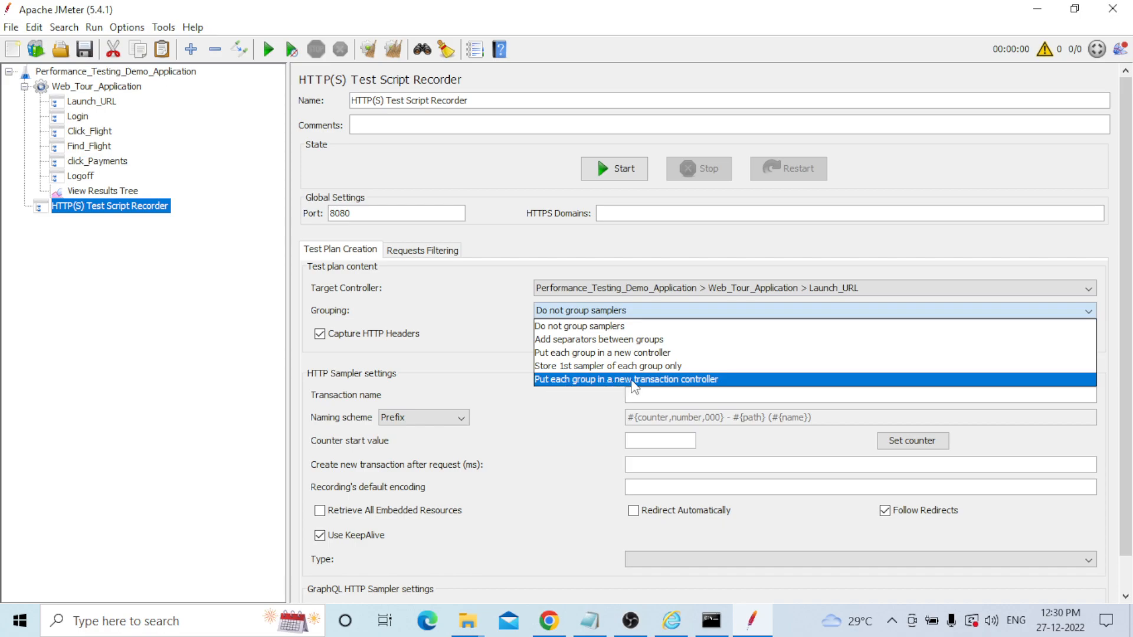
{"action": "left_click", "coordinate": [699, 380]}
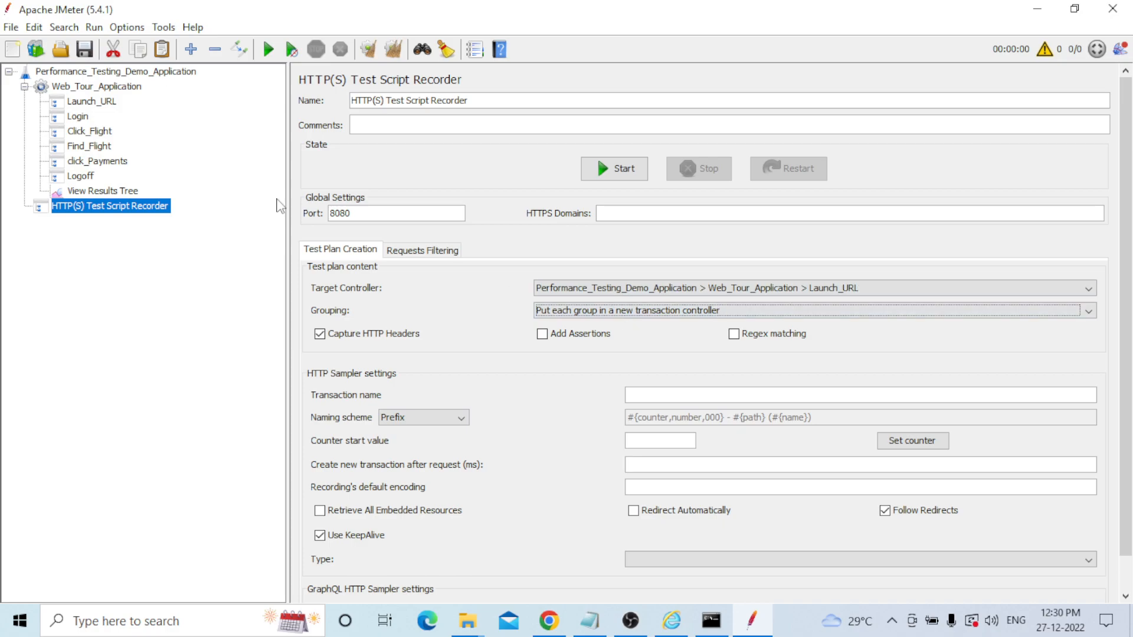
{"action": "left_click", "coordinate": [671, 630]}
Open Internet Explorer's Internet Options on the Content tab.
{"action": "left_click", "coordinate": [1101, 33]}
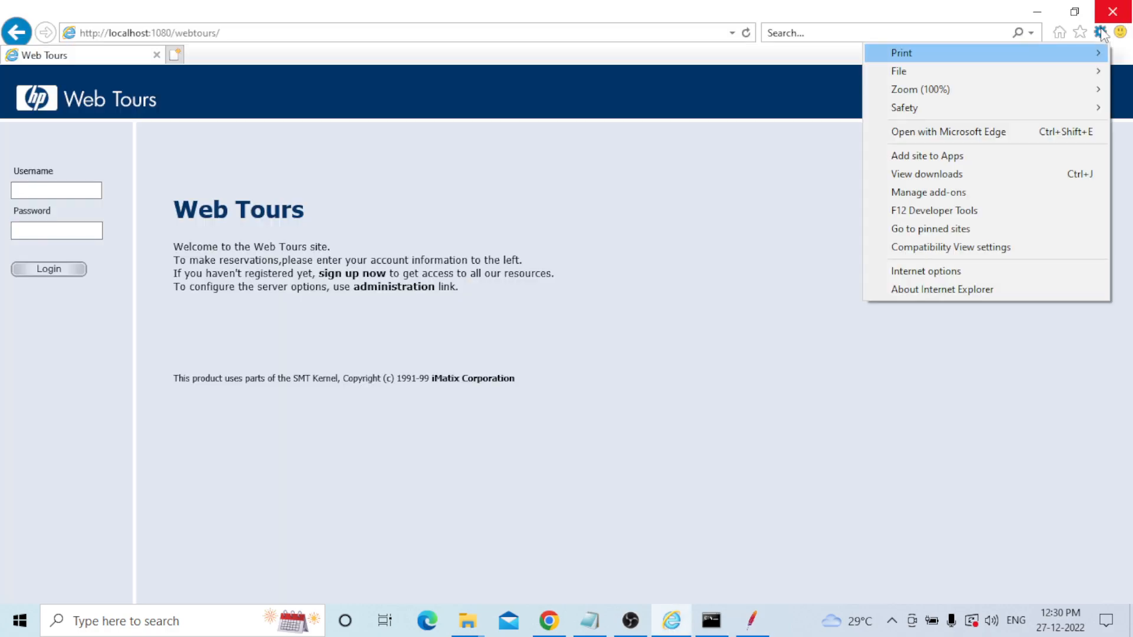
{"action": "left_click", "coordinate": [927, 269]}
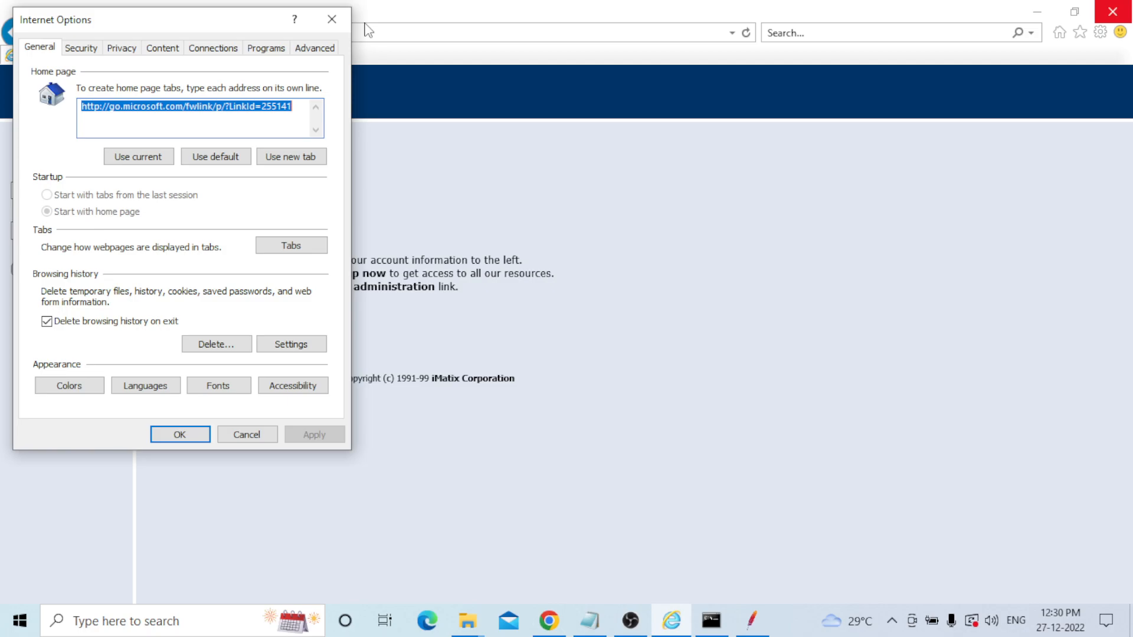
{"action": "left_click", "coordinate": [123, 51]}
{"action": "left_click", "coordinate": [96, 50]}
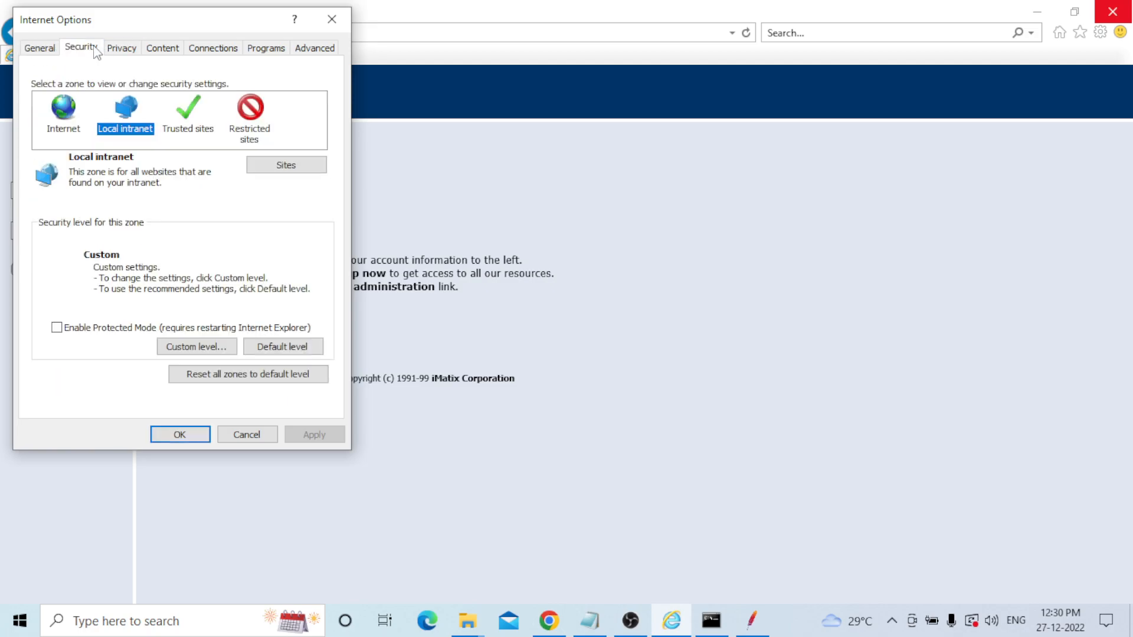
{"action": "left_click", "coordinate": [148, 47]}
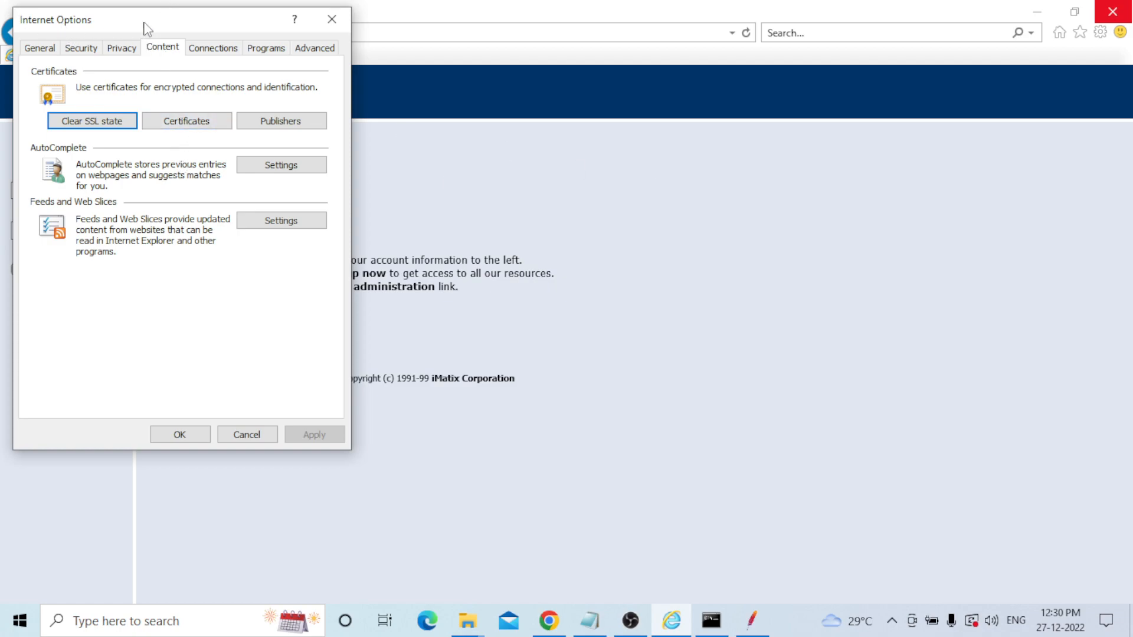
Verify the JMeter root certificate is among Trusted Root Certification Authorities, cancelling the ApacheJMeterTemporaryRootCA import.
{"action": "left_click", "coordinate": [198, 122]}
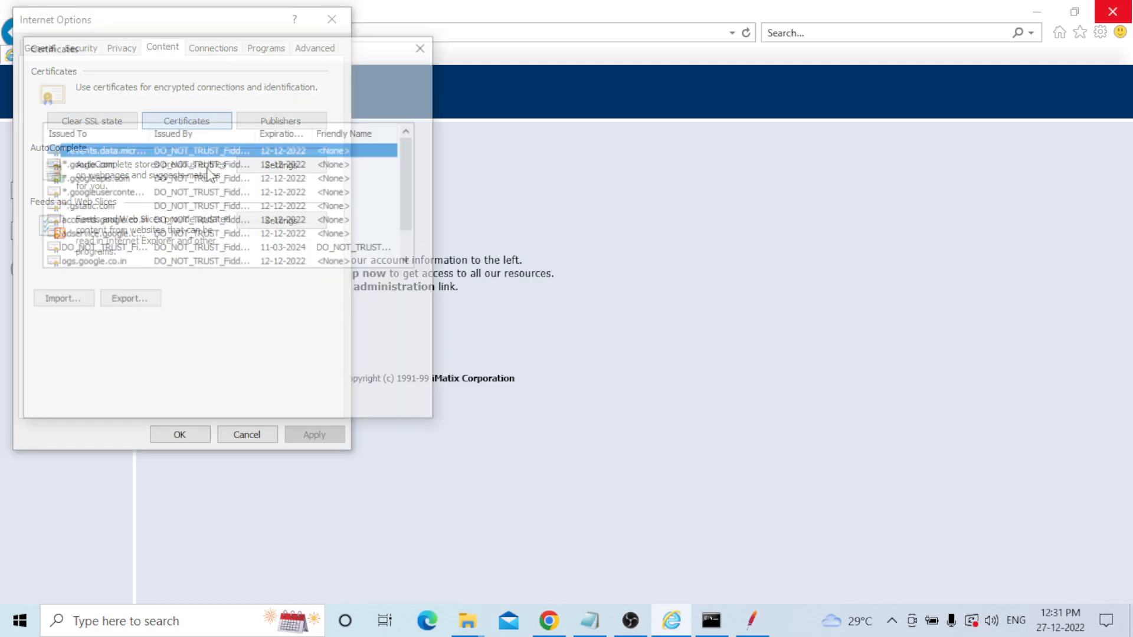
{"action": "left_click", "coordinate": [338, 104]}
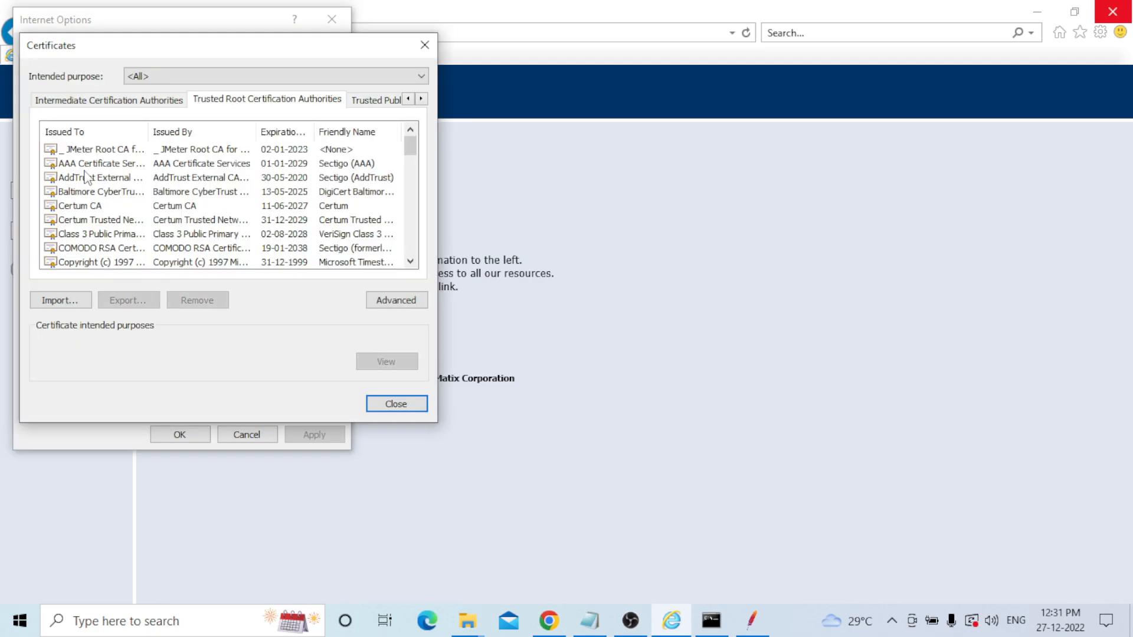
{"action": "left_click", "coordinate": [89, 149]}
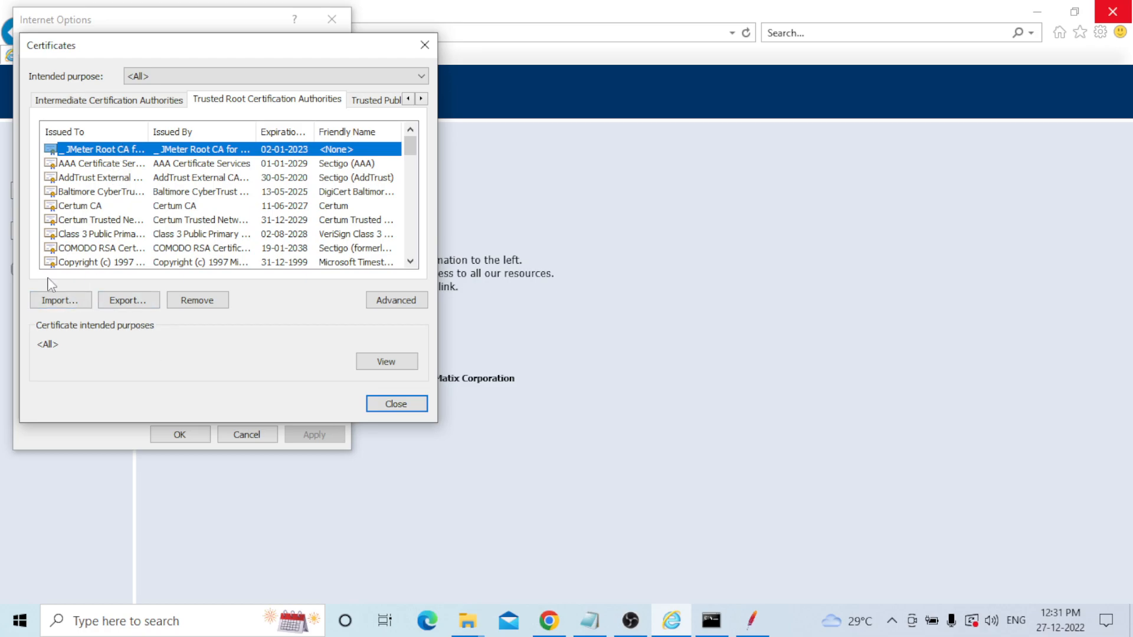
{"action": "left_click", "coordinate": [51, 300]}
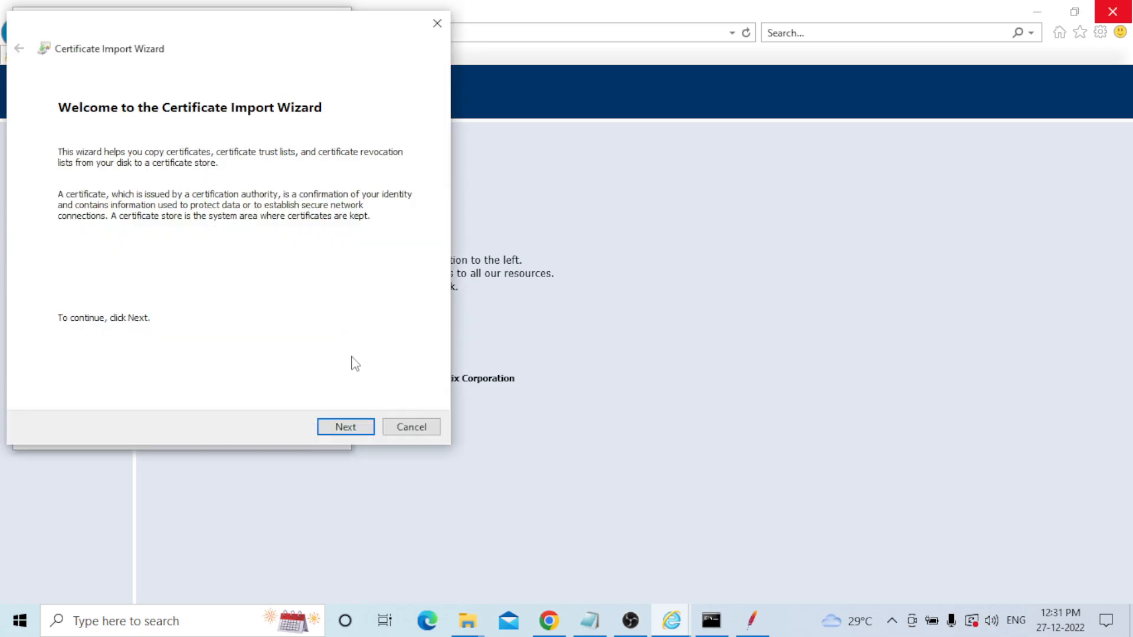
{"action": "left_click", "coordinate": [346, 427]}
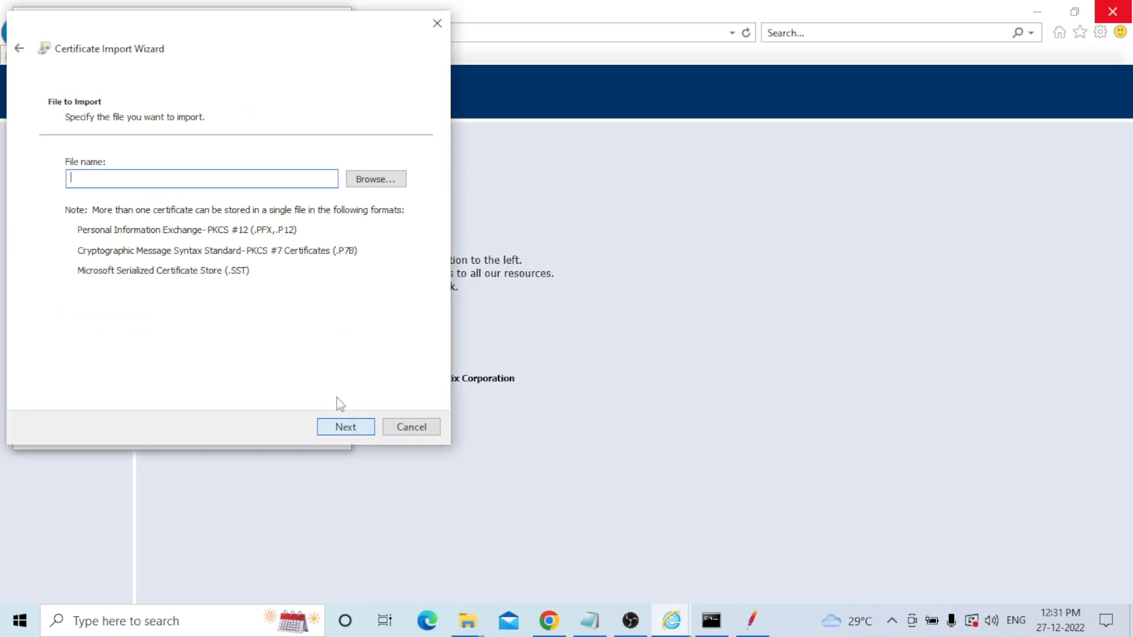
{"action": "left_click", "coordinate": [380, 178]}
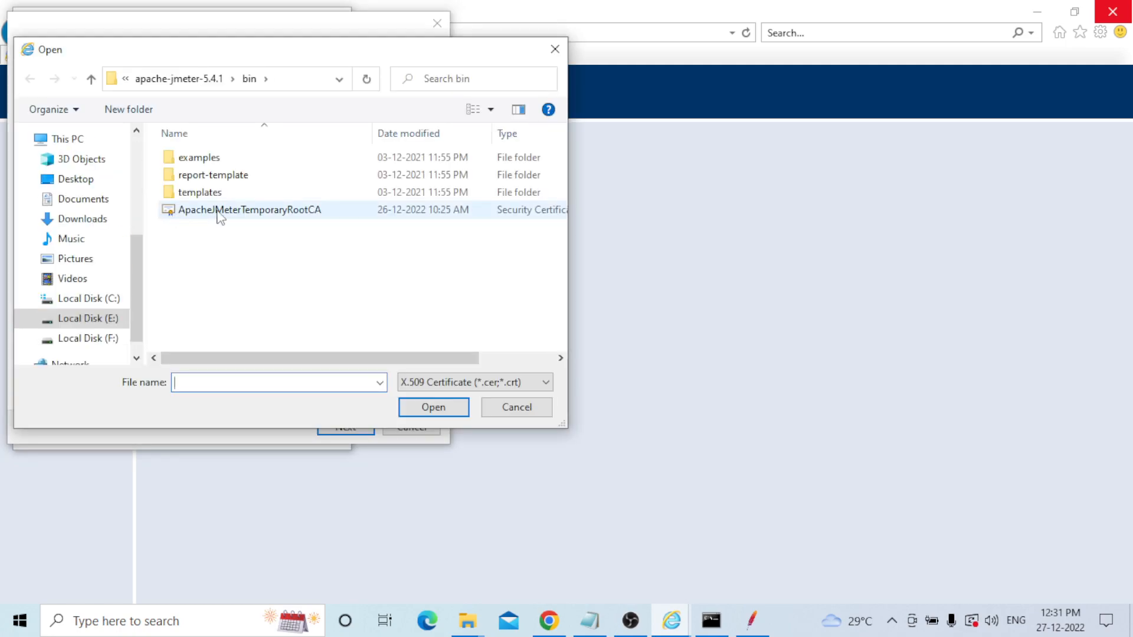
{"action": "left_click", "coordinate": [236, 214]}
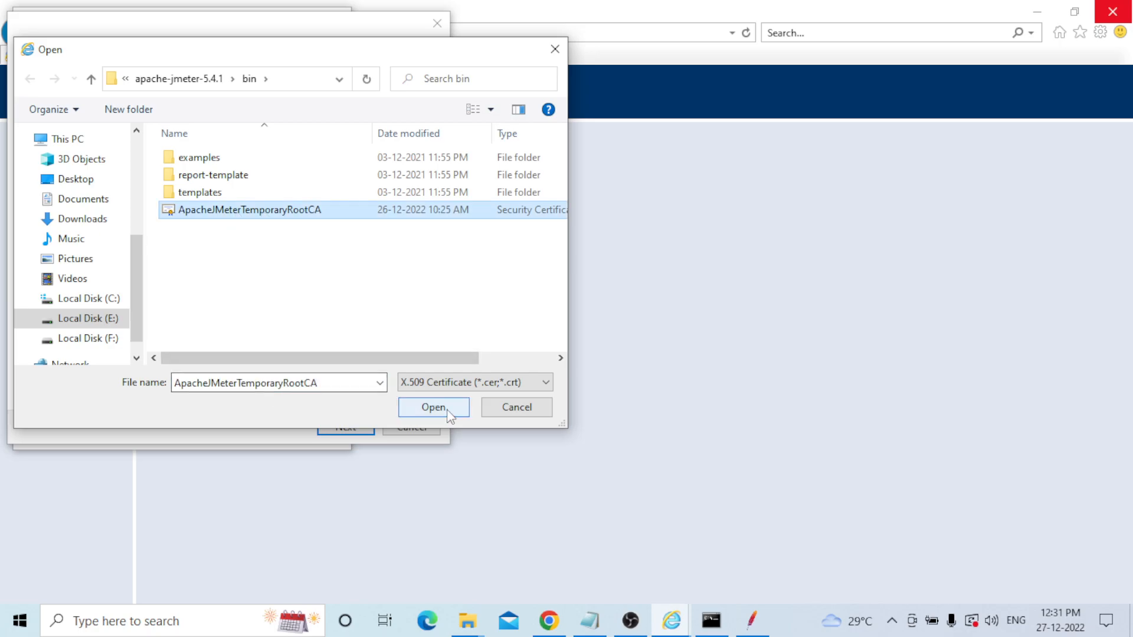
{"action": "left_click", "coordinate": [513, 407]}
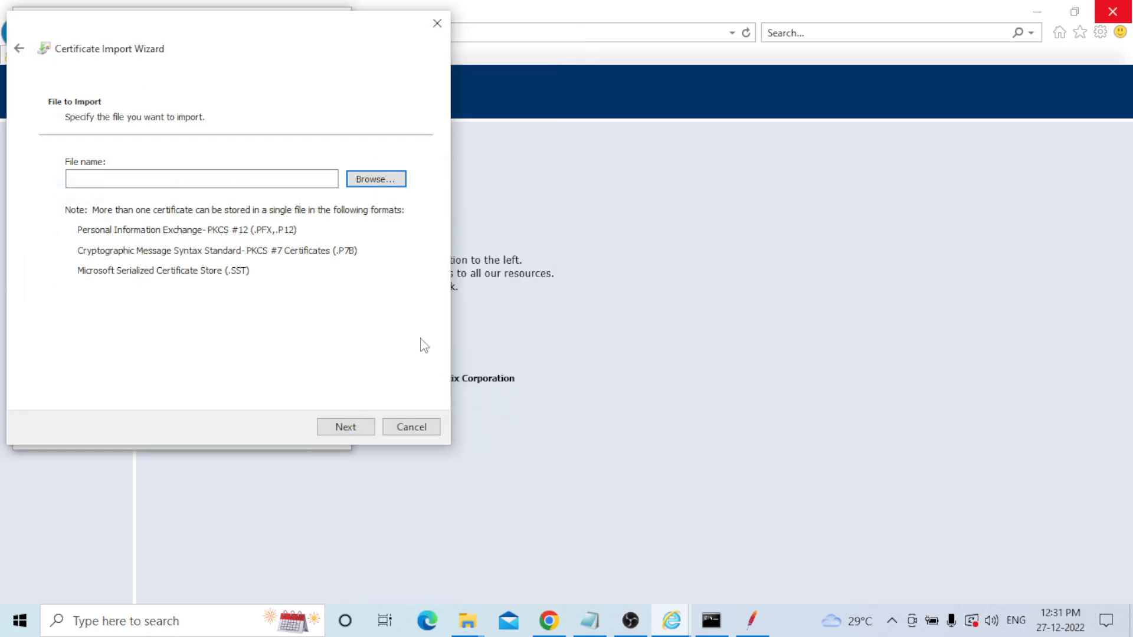
{"action": "left_click", "coordinate": [411, 428]}
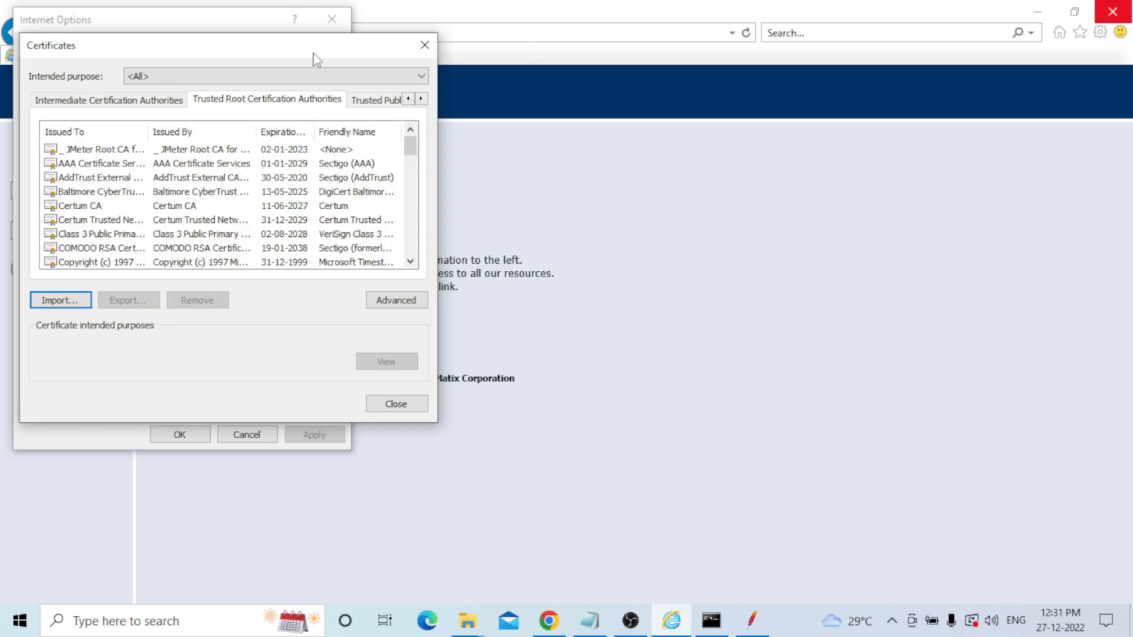
{"action": "left_click", "coordinate": [396, 404]}
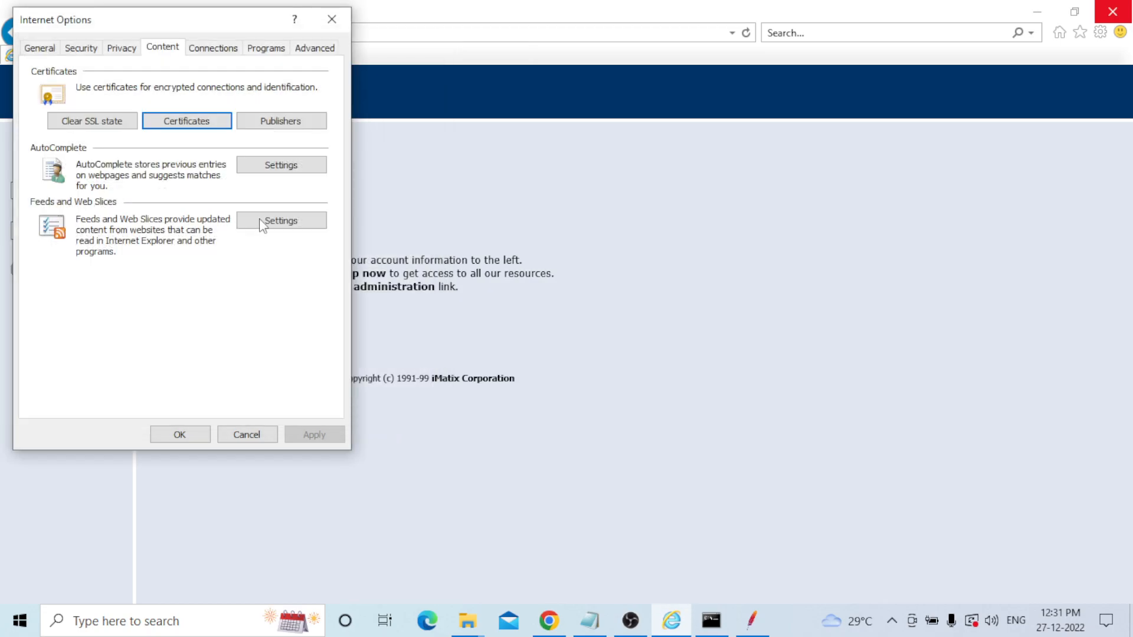
In LAN settings, turn off automatic detection and use proxy localhost:8080.
{"action": "left_click", "coordinate": [213, 47]}
{"action": "left_click", "coordinate": [290, 345]}
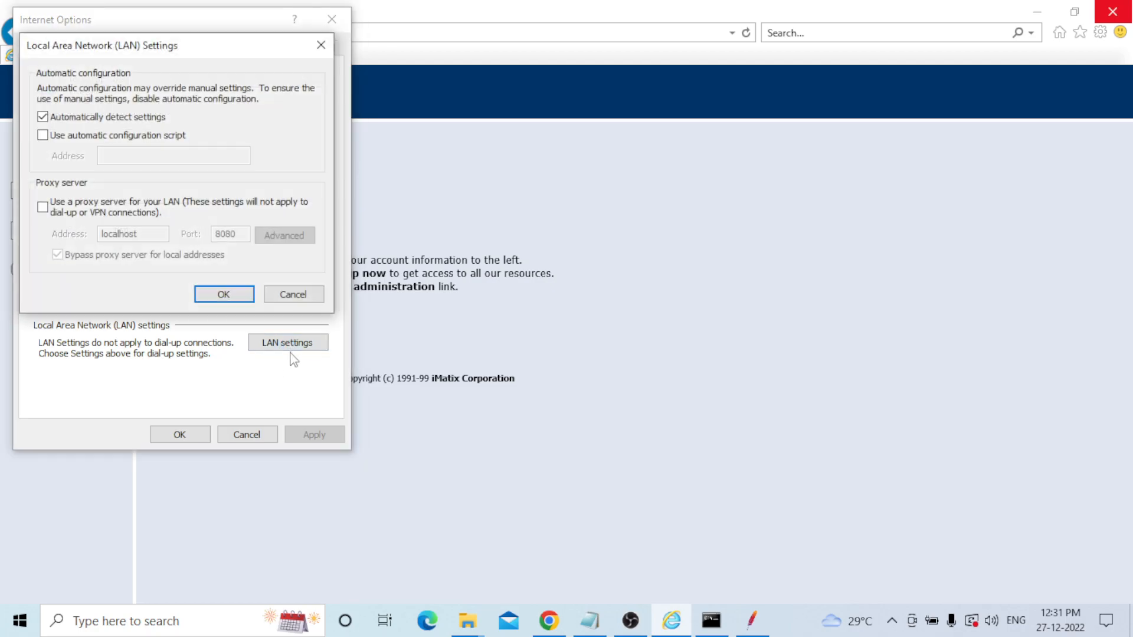
{"action": "left_click", "coordinate": [43, 116]}
{"action": "left_click", "coordinate": [42, 208]}
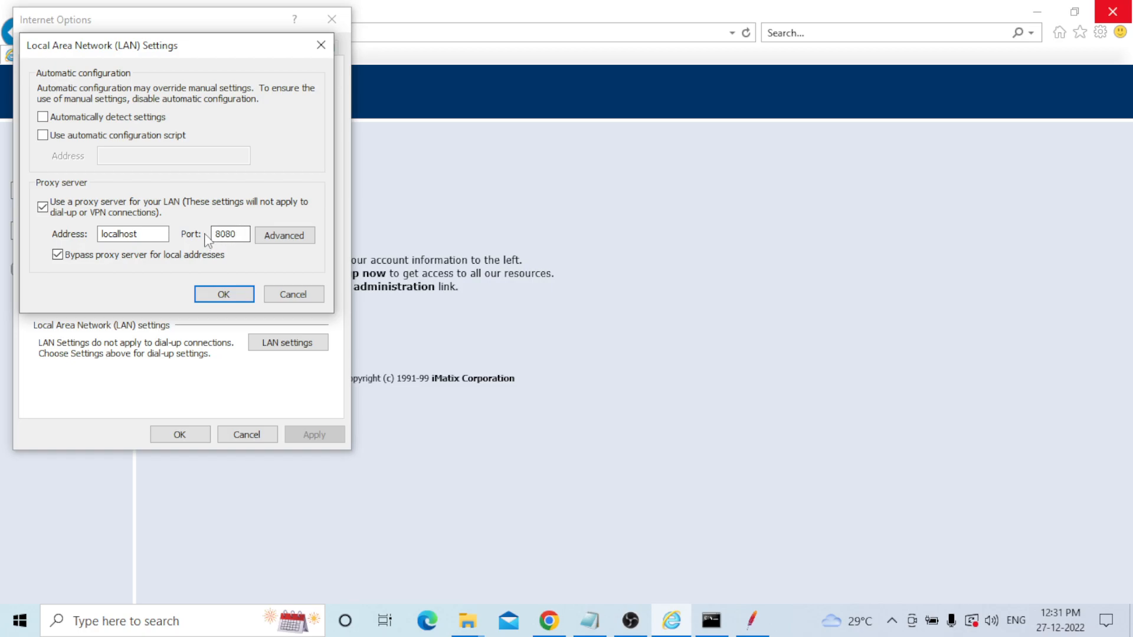
{"action": "left_click", "coordinate": [225, 293]}
Close Internet Options and start the HTTP(S) Test Script Recorder in JMeter.
{"action": "left_click", "coordinate": [190, 433]}
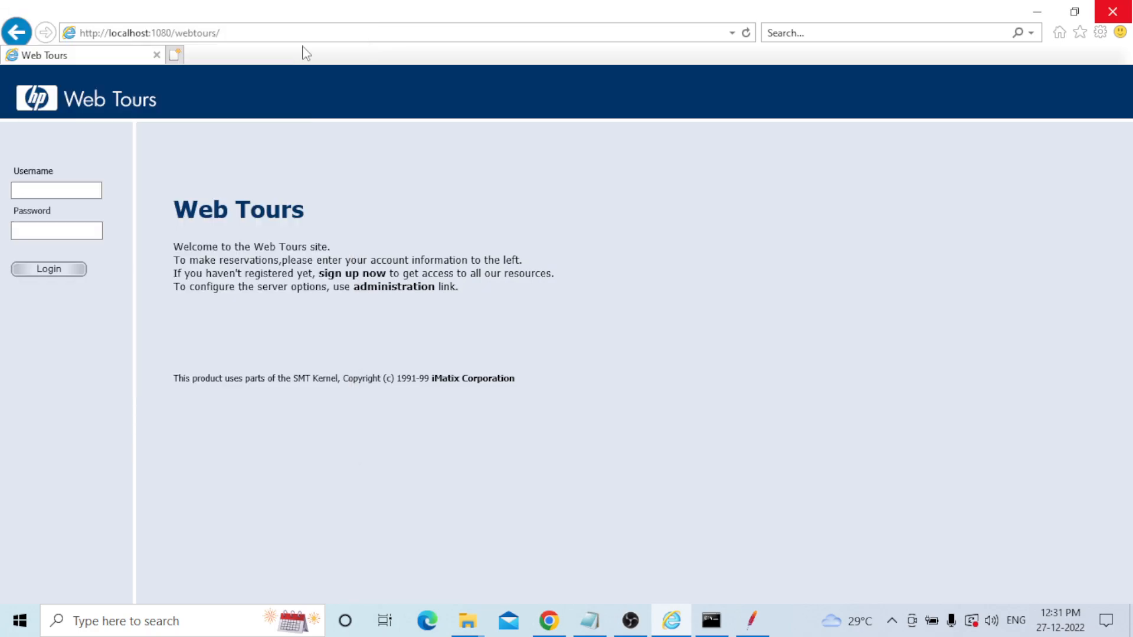
{"action": "left_click", "coordinate": [253, 36]}
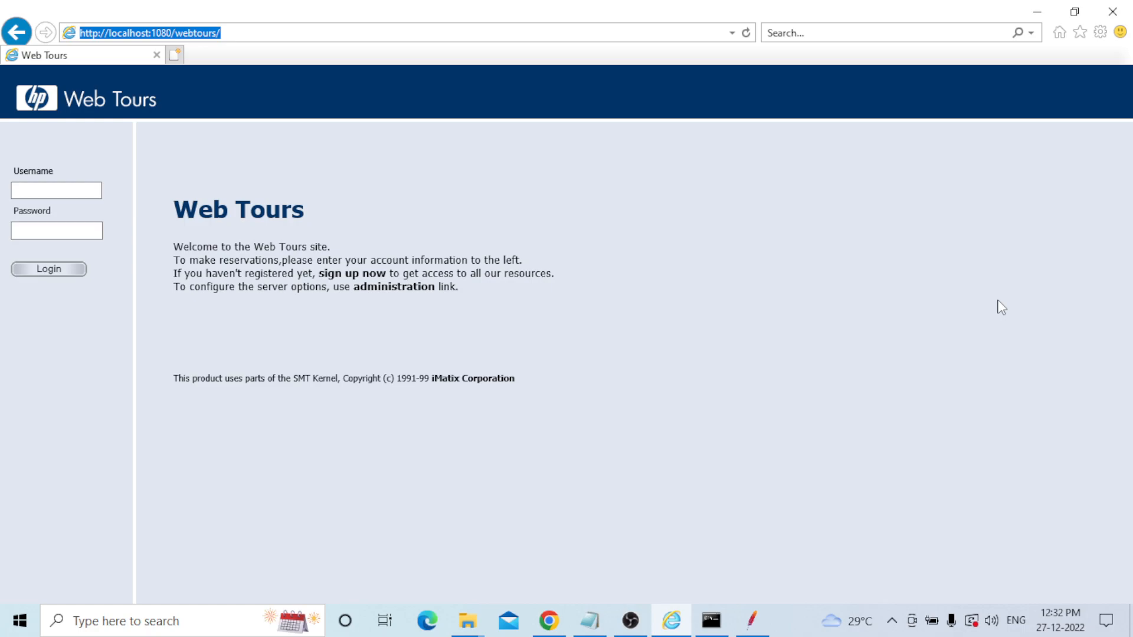
{"action": "left_click", "coordinate": [758, 628]}
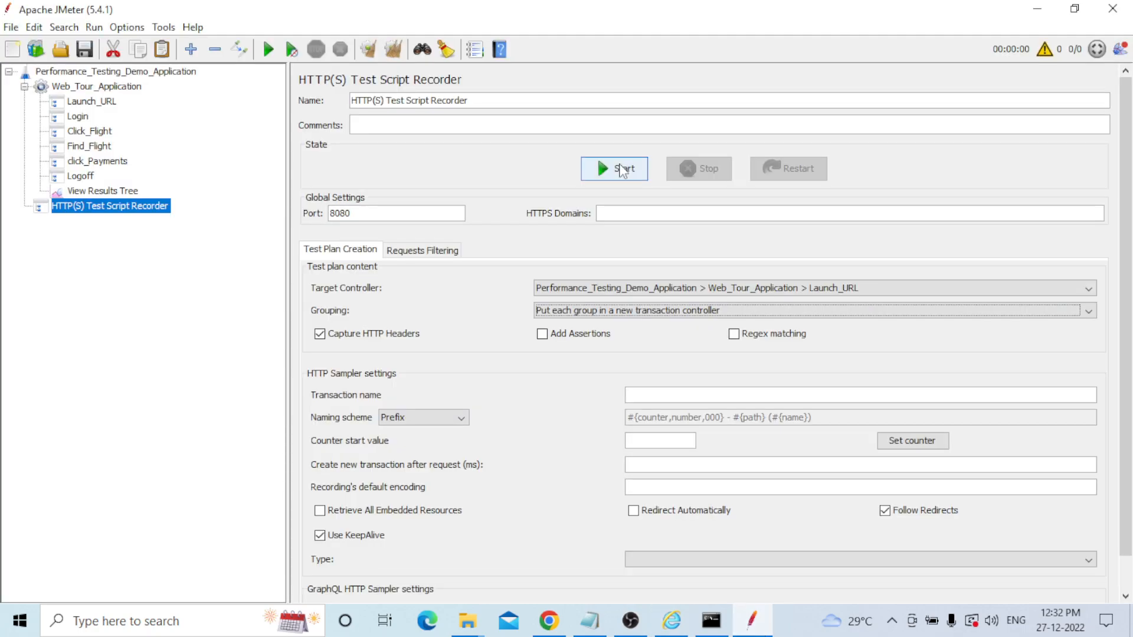
{"action": "left_click", "coordinate": [619, 167]}
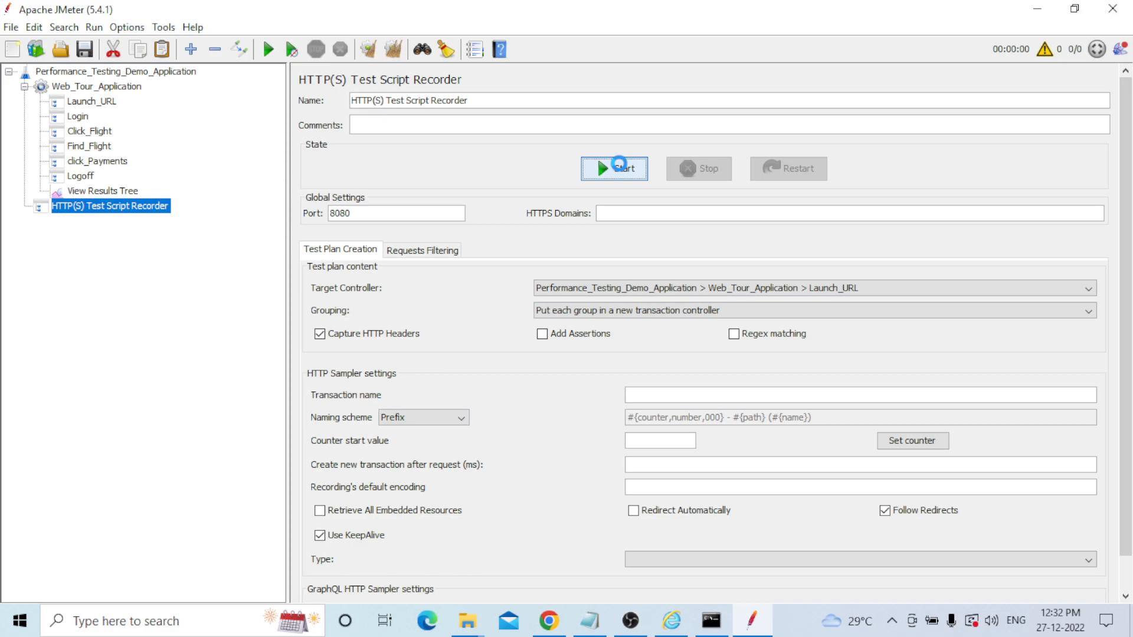
Select the Web Tours address in the browser, then return to JMeter.
{"action": "left_click", "coordinate": [677, 627]}
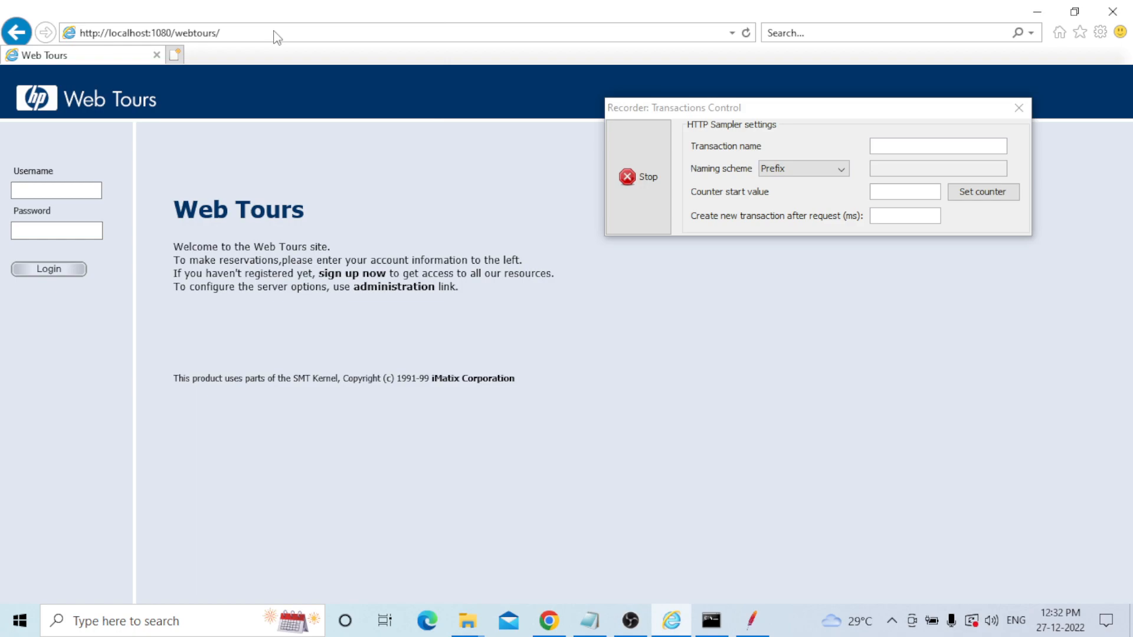
{"action": "left_click", "coordinate": [304, 31]}
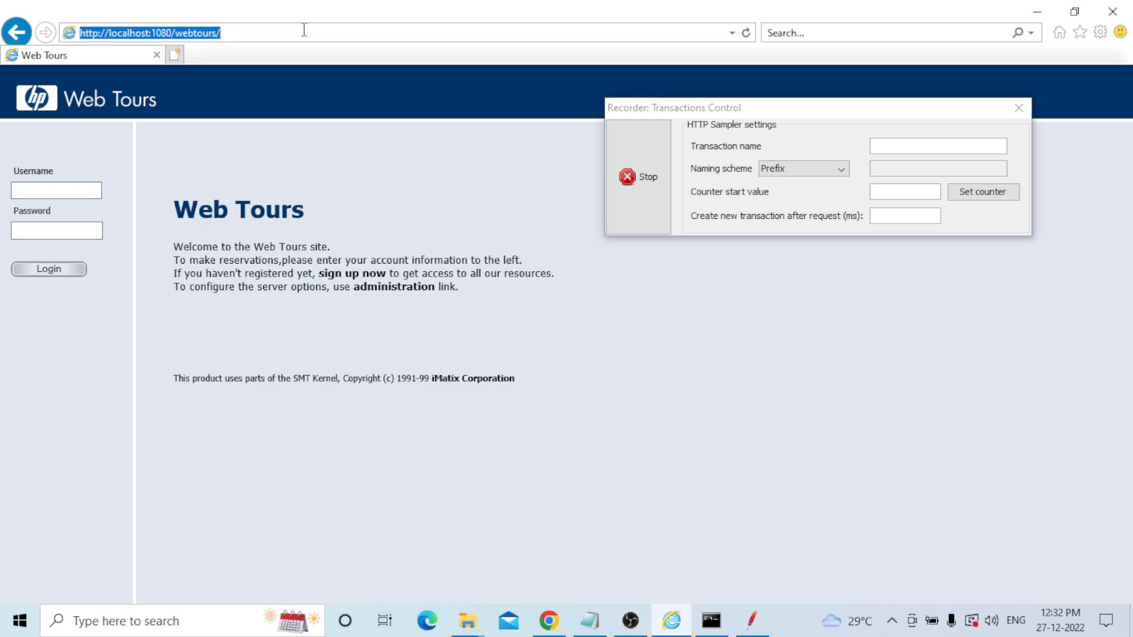
{"action": "key", "text": "alt+Tab"}
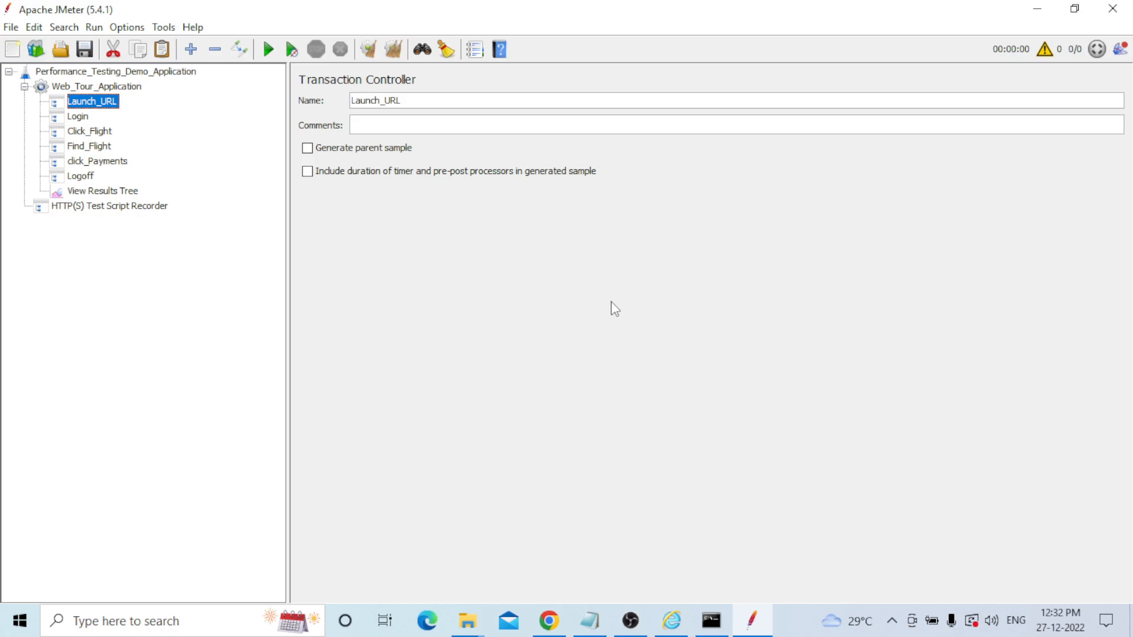
Select the HTTP(S) Test Script Recorder, minimize JMeter, and open Command Prompt over the Web Tours page.
{"action": "left_click", "coordinate": [126, 205]}
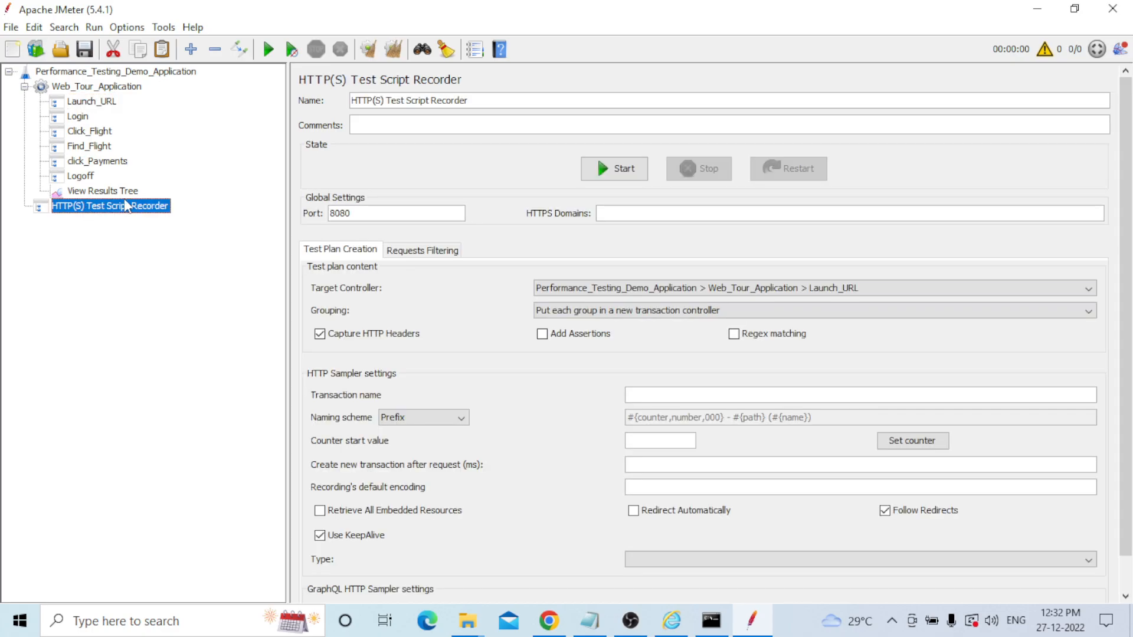
{"action": "left_click", "coordinate": [1030, 15]}
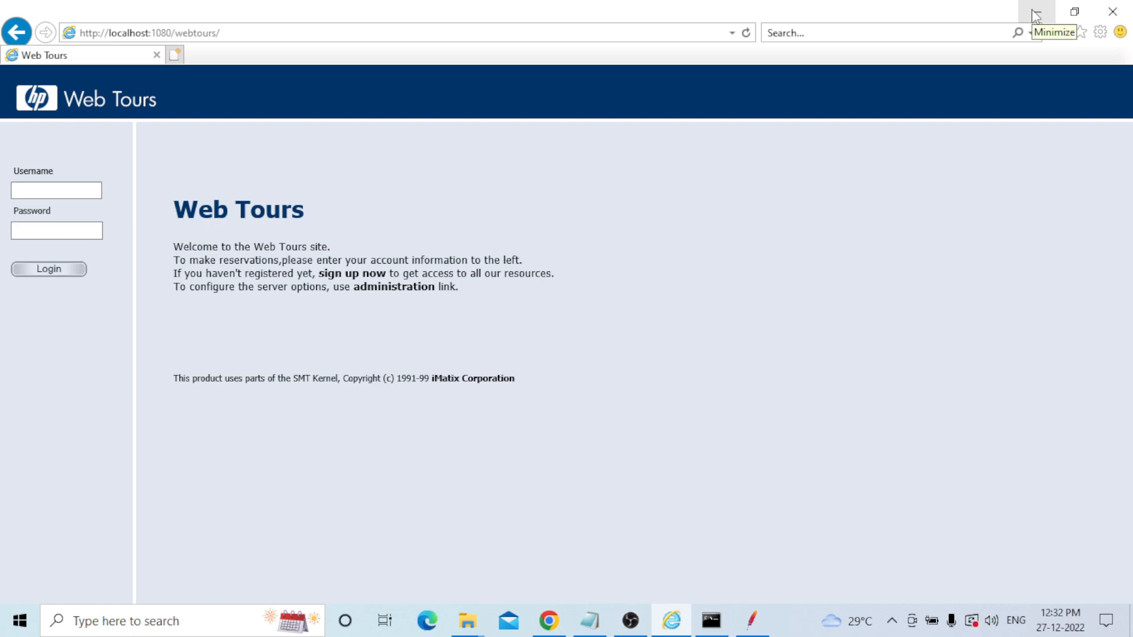
{"action": "left_click", "coordinate": [200, 625]}
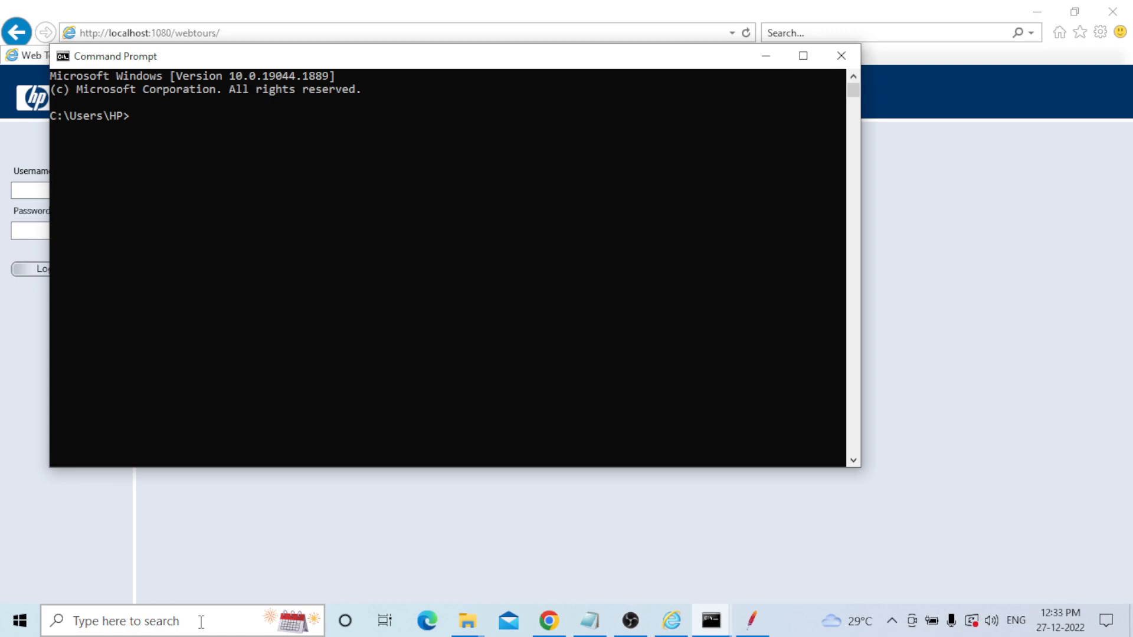
Run the hostname command to print the computer's name.
{"action": "type", "text": "host"}
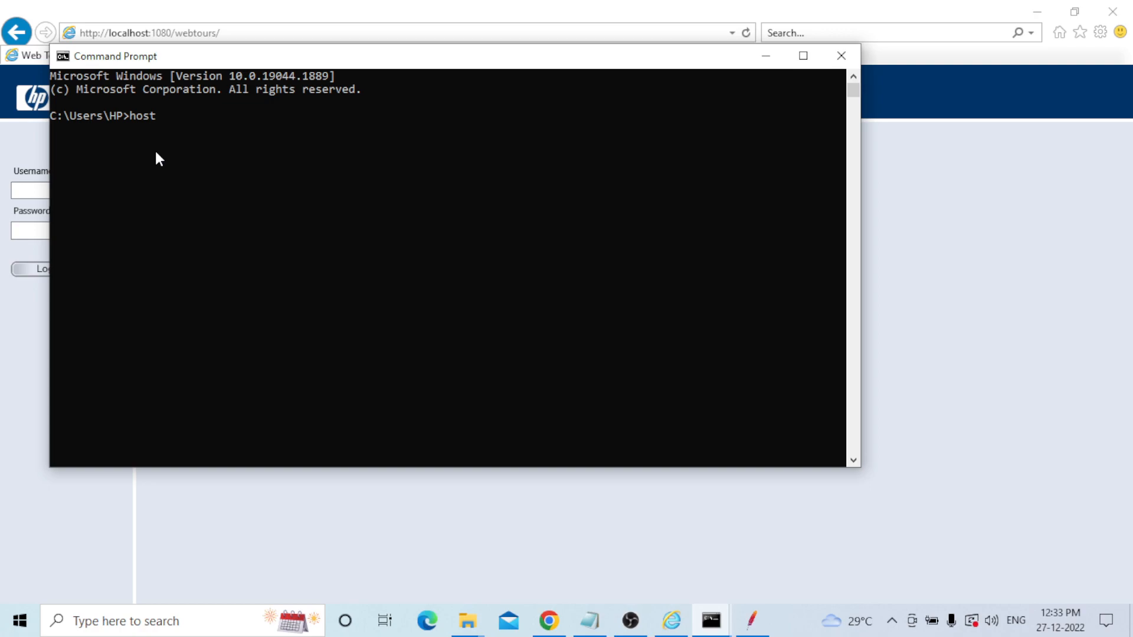
{"action": "type", "text": "name"}
{"action": "key", "text": "Return"}
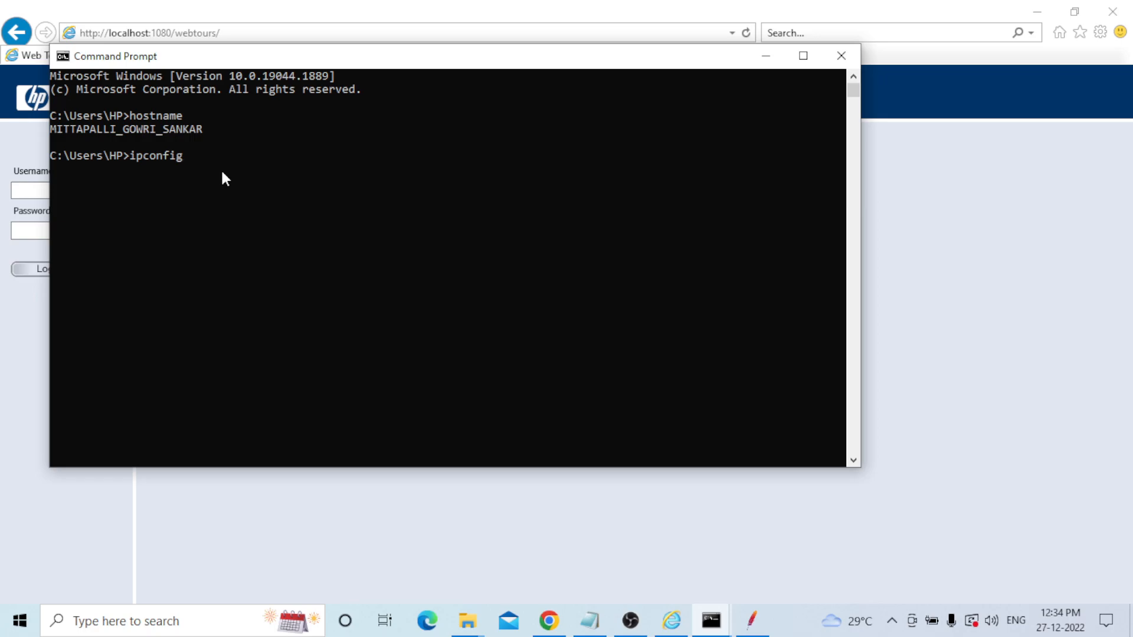
Run ipconfig, copy the IPv4 address 192.168.137.1, and return to the Web Tours address bar.
{"action": "key", "text": "Return"}
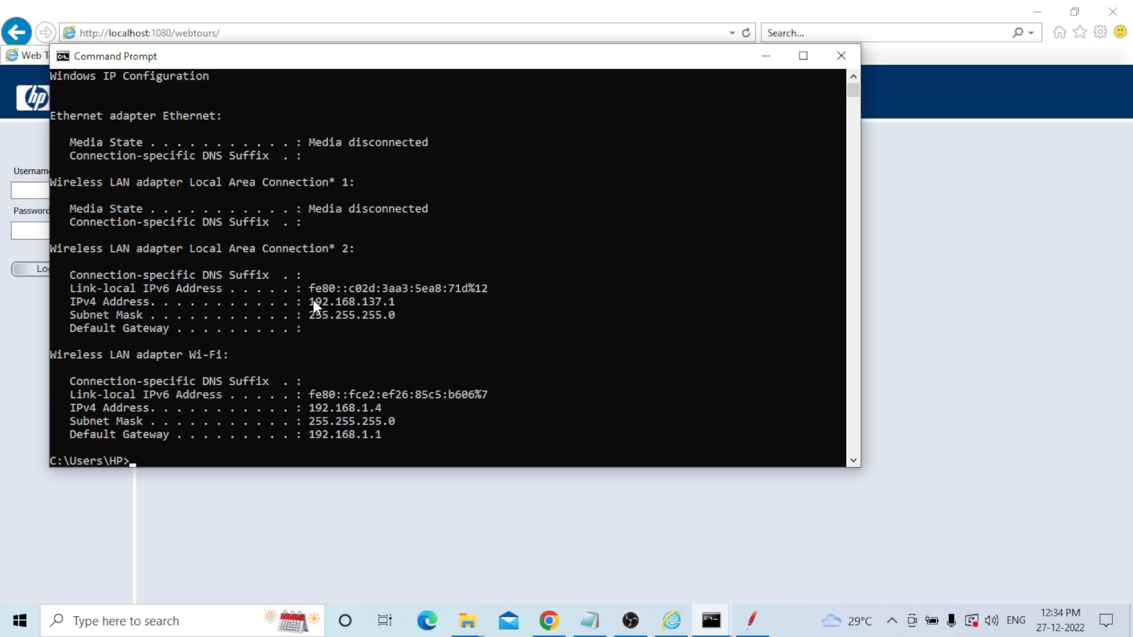
{"action": "left_click_drag", "start_coordinate": [308, 300], "coordinate": [392, 307]}
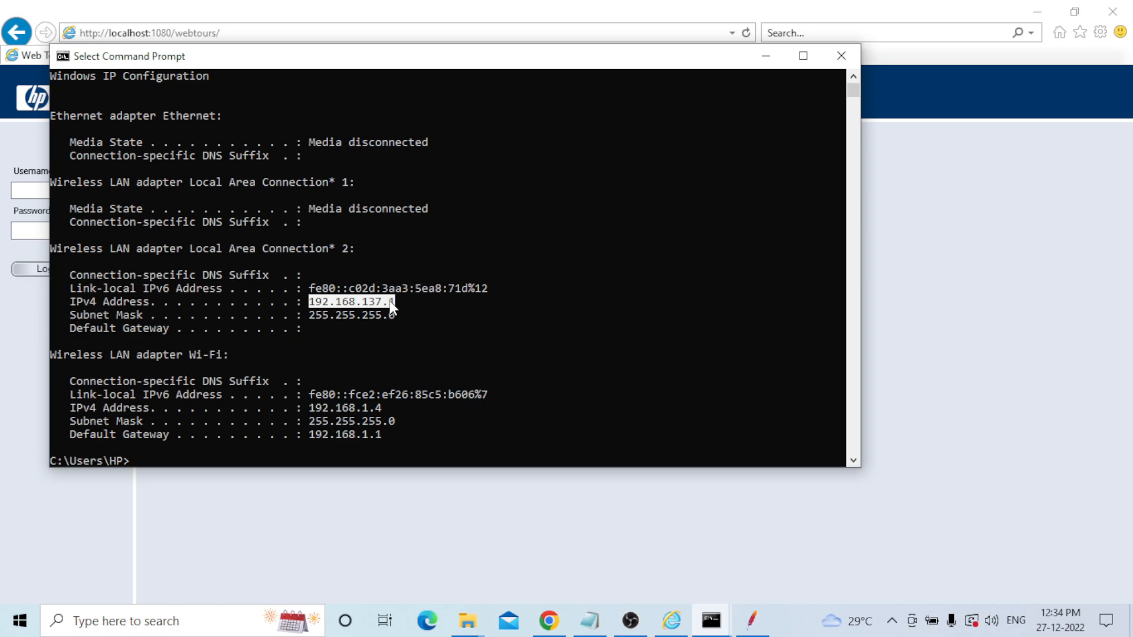
{"action": "key", "text": "ctrl+c"}
{"action": "key", "text": "Return"}
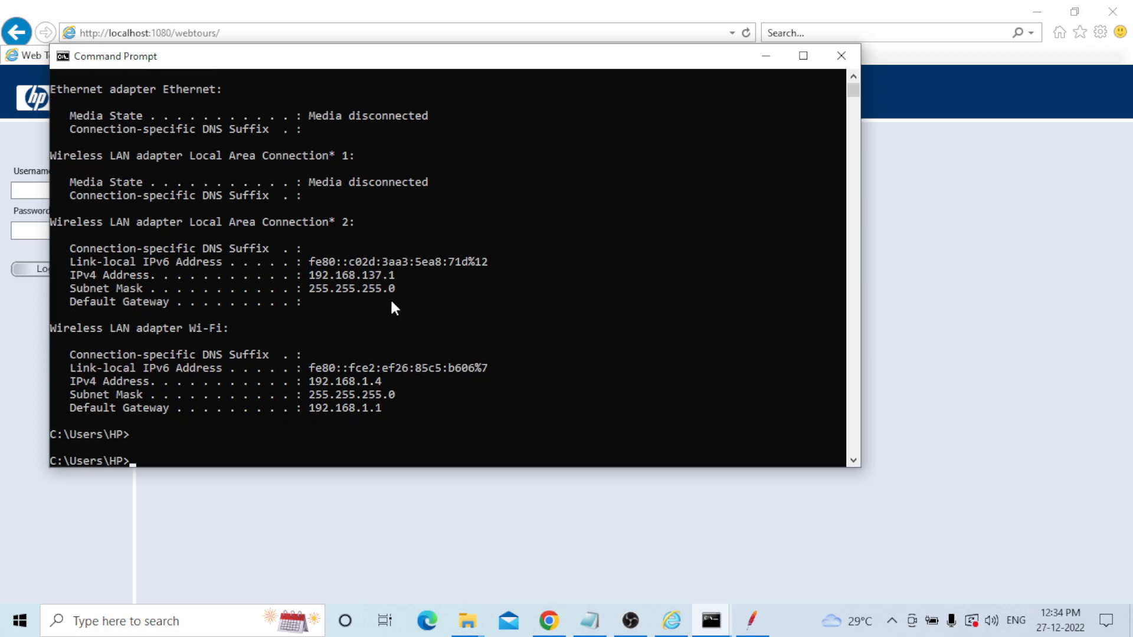
{"action": "key", "text": "Return"}
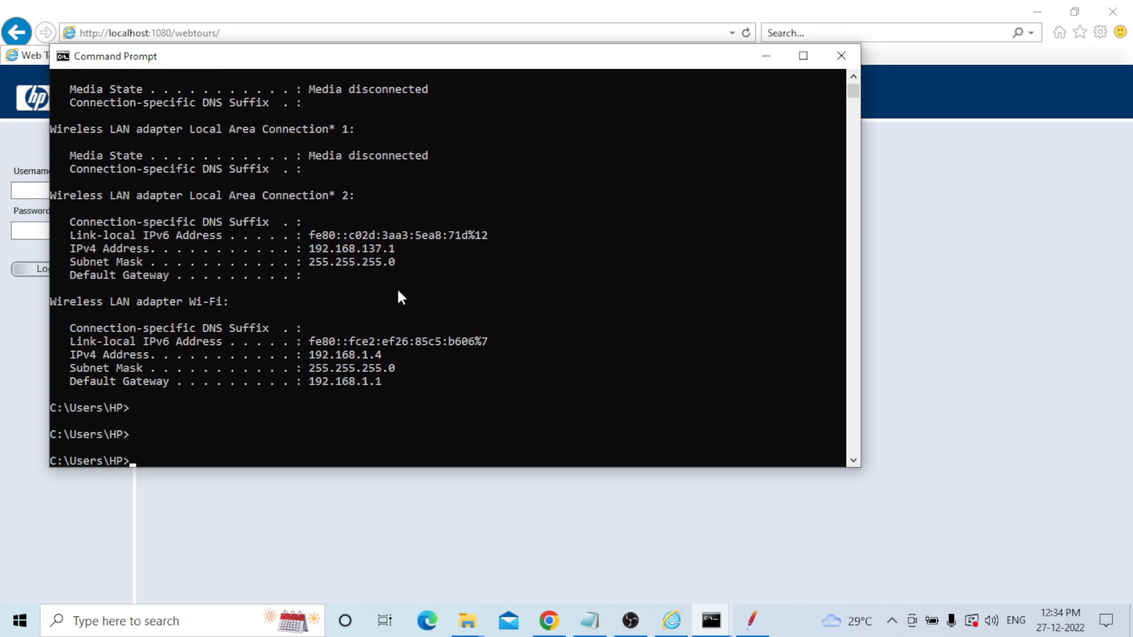
{"action": "left_click_drag", "start_coordinate": [314, 249], "coordinate": [391, 251]}
{"action": "key", "text": "ctrl+c"}
{"action": "left_click", "coordinate": [672, 621]}
{"action": "left_click", "coordinate": [110, 32]}
Replace localhost with 192.168.137.1 in the Web Tours URL and load it, hitting a proxy error.
{"action": "left_click", "coordinate": [110, 33]}
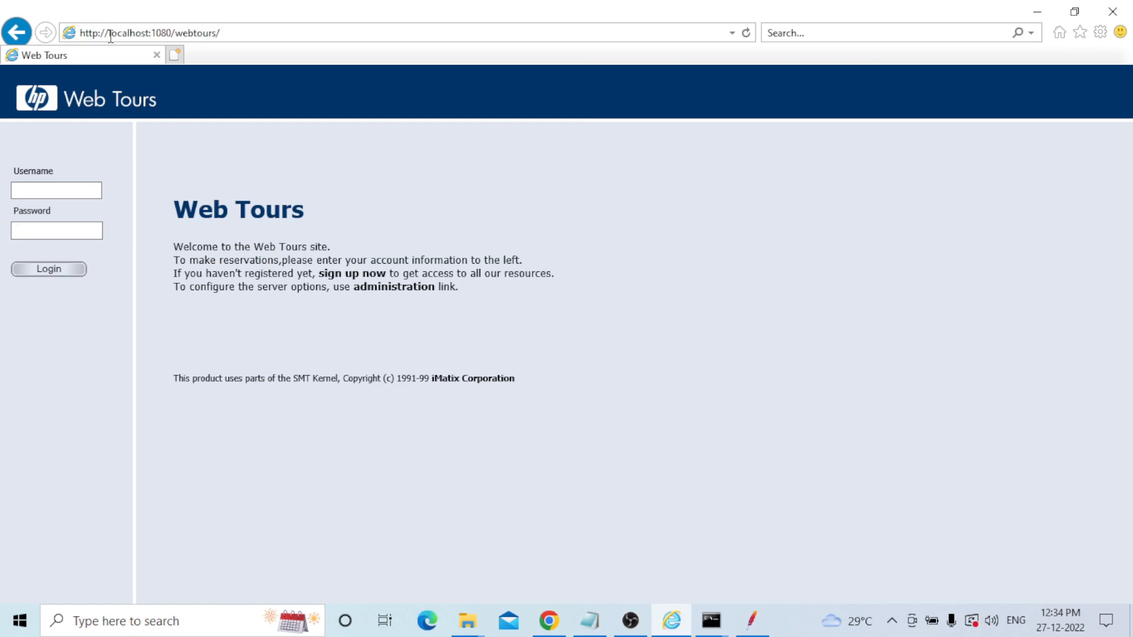
{"action": "left_click_drag", "start_coordinate": [110, 34], "coordinate": [150, 34]}
{"action": "key", "text": "ctrl+v"}
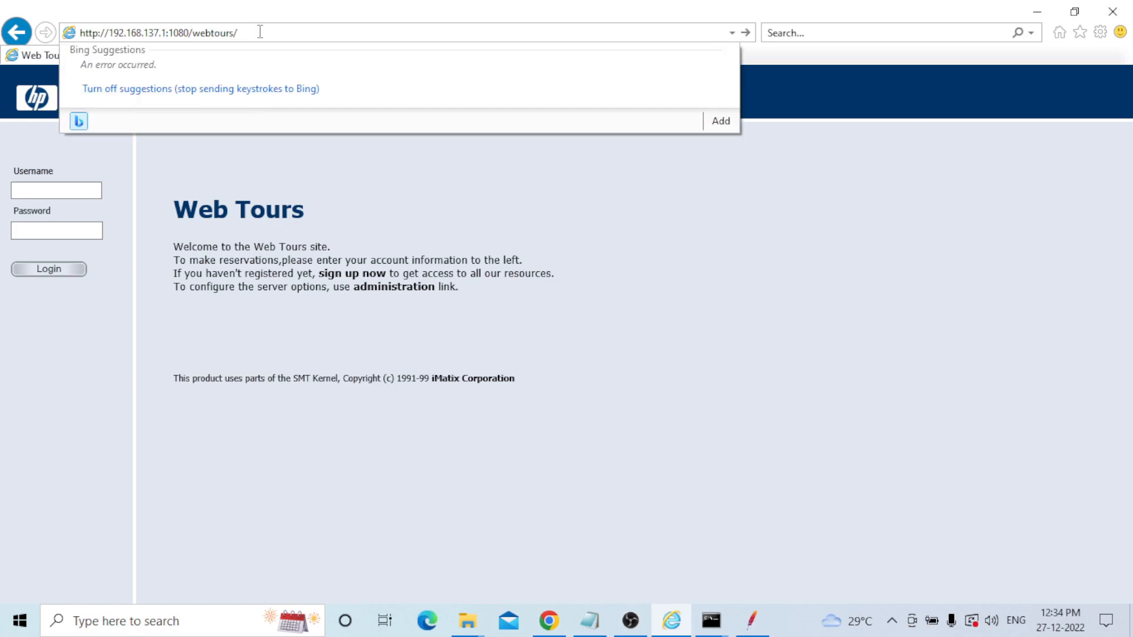
{"action": "key", "text": "Return"}
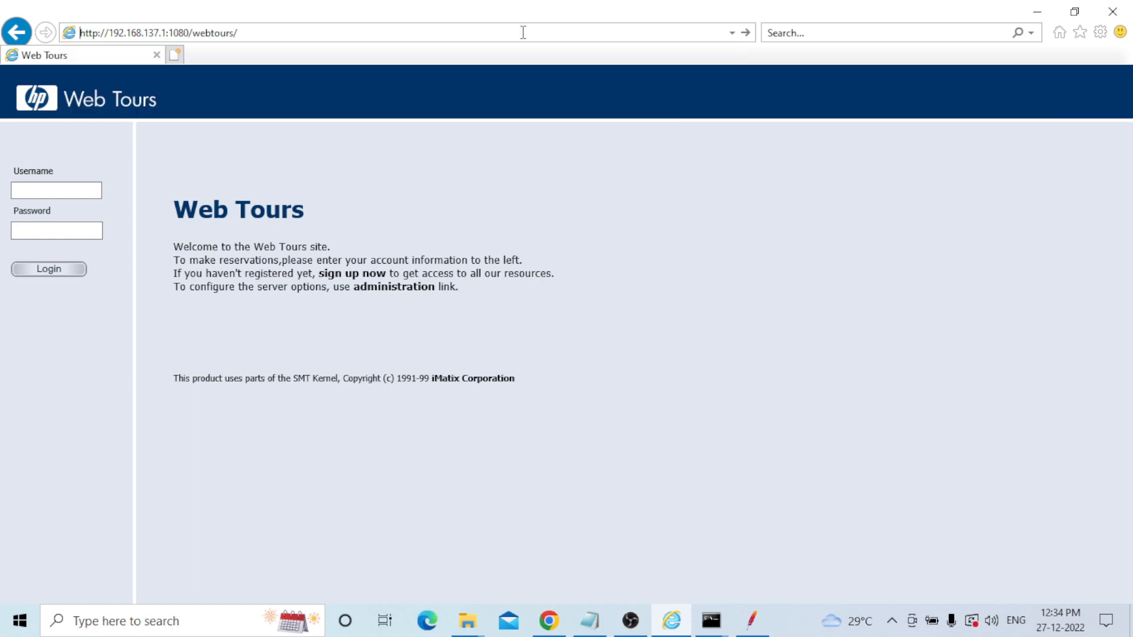
{"action": "left_click", "coordinate": [745, 32]}
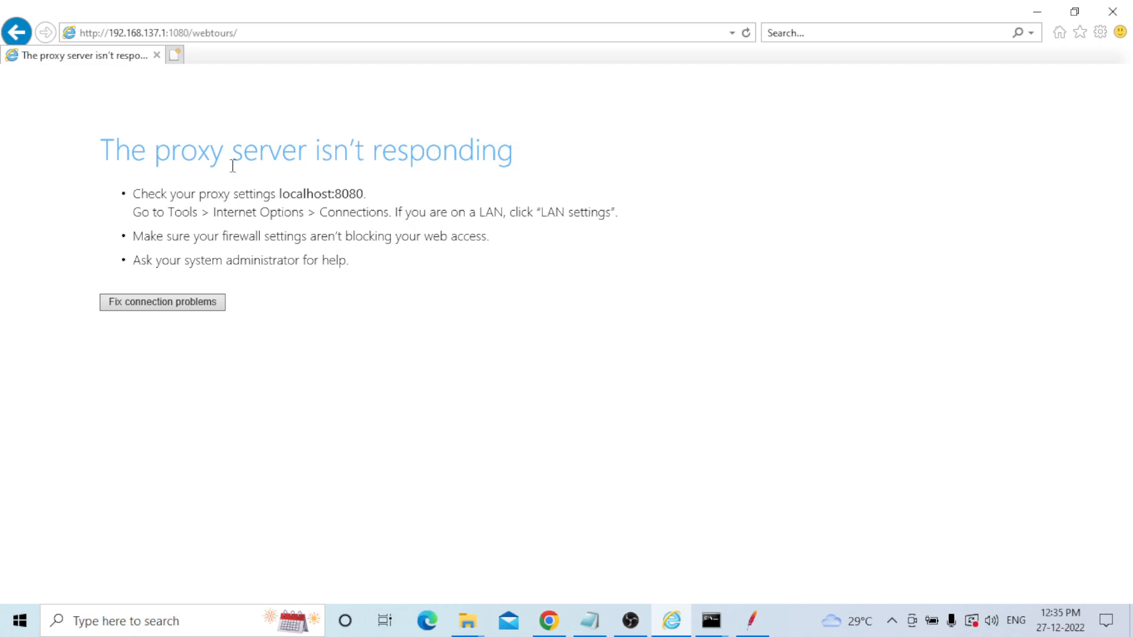
{"action": "left_click", "coordinate": [712, 621]}
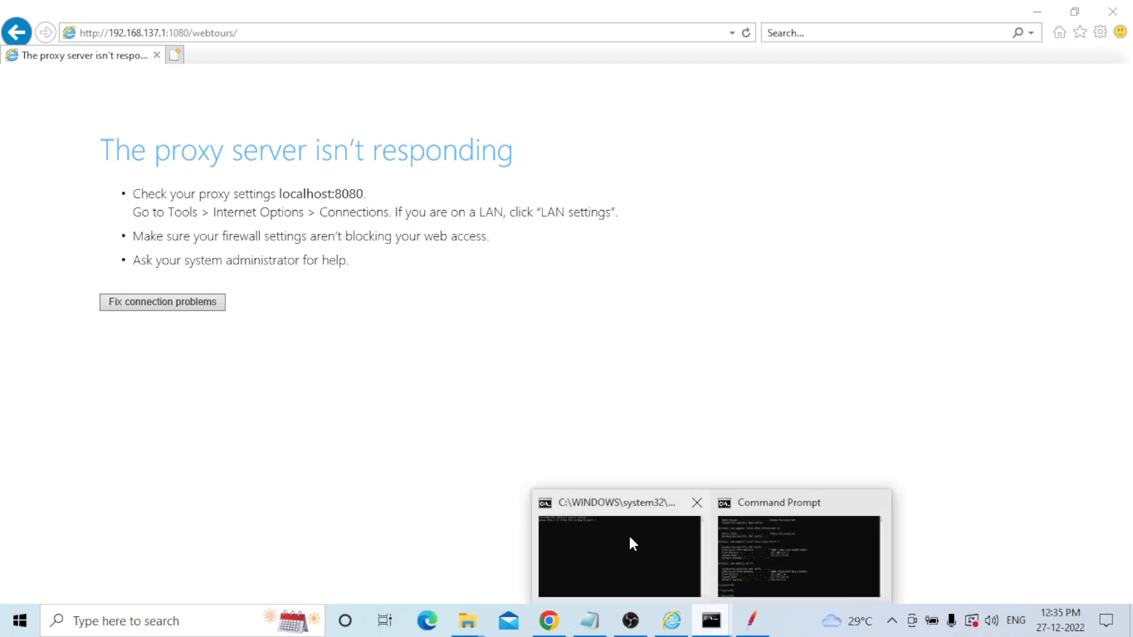
{"action": "mouse_move", "coordinate": [614, 534]}
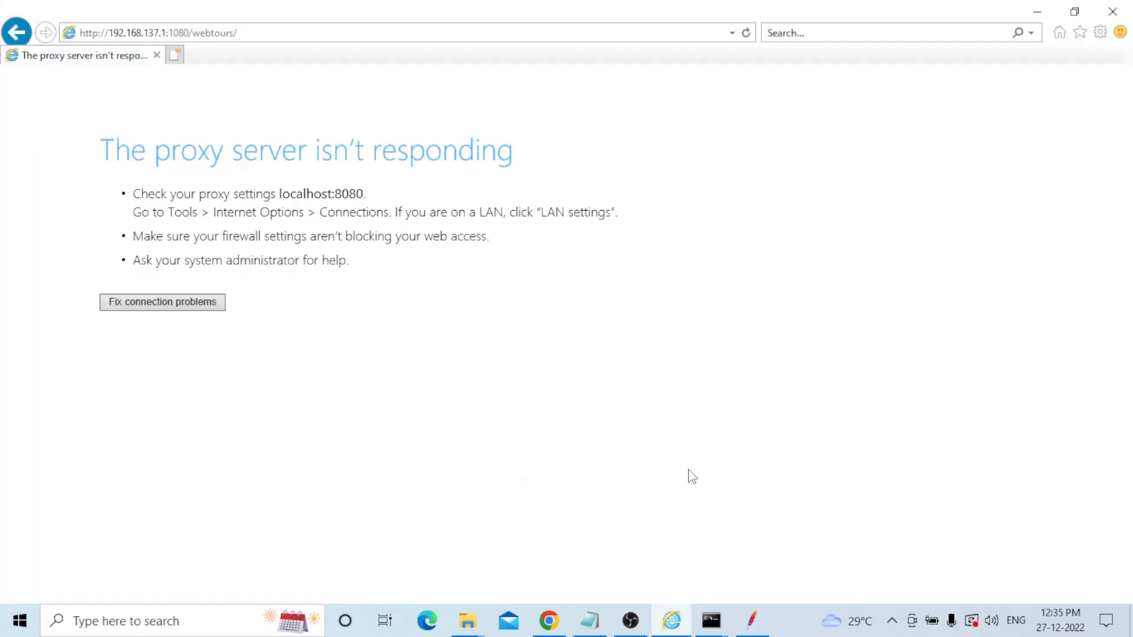
Start the HTTP(S) Test Script Recorder, accept the certificate notice, and reload Web Tours through it.
{"action": "left_click", "coordinate": [752, 620]}
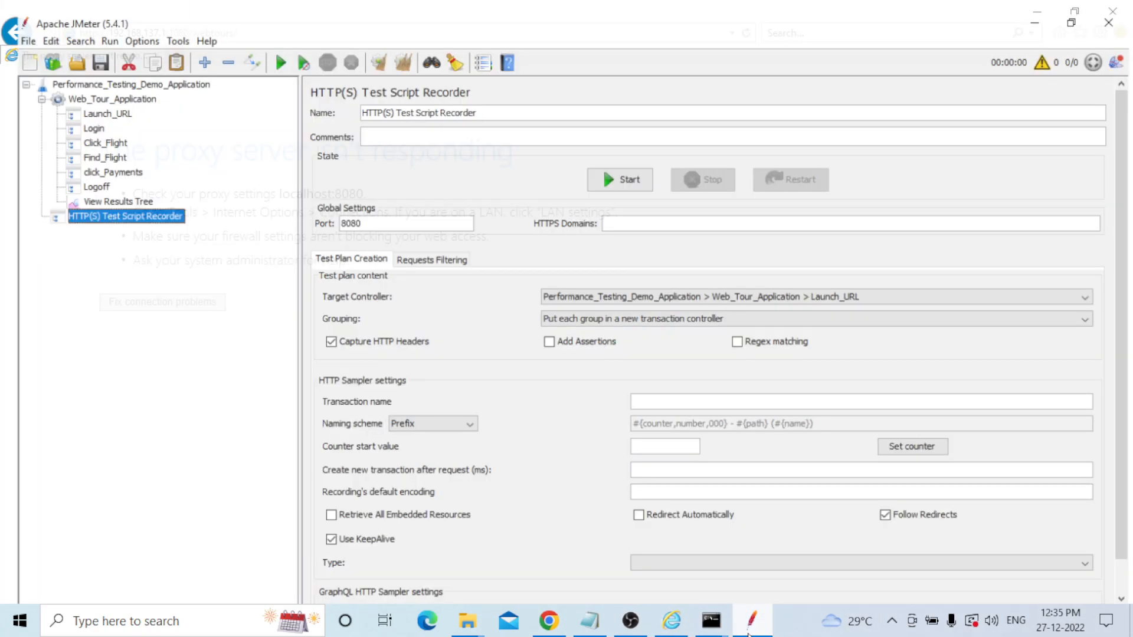
{"action": "left_click", "coordinate": [615, 173]}
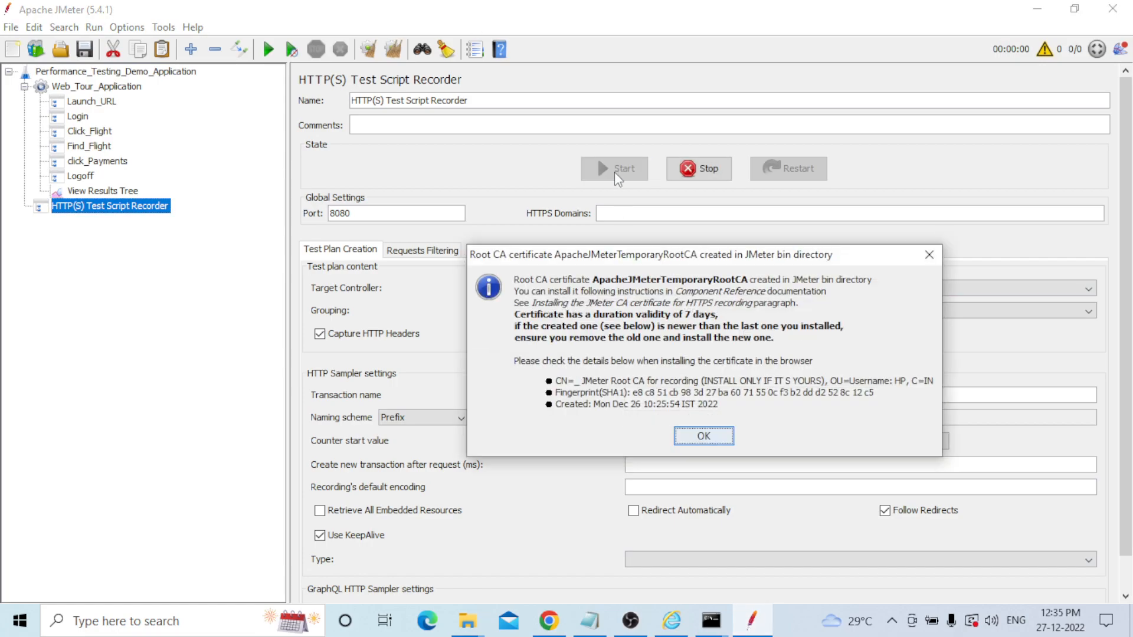
{"action": "left_click", "coordinate": [719, 439]}
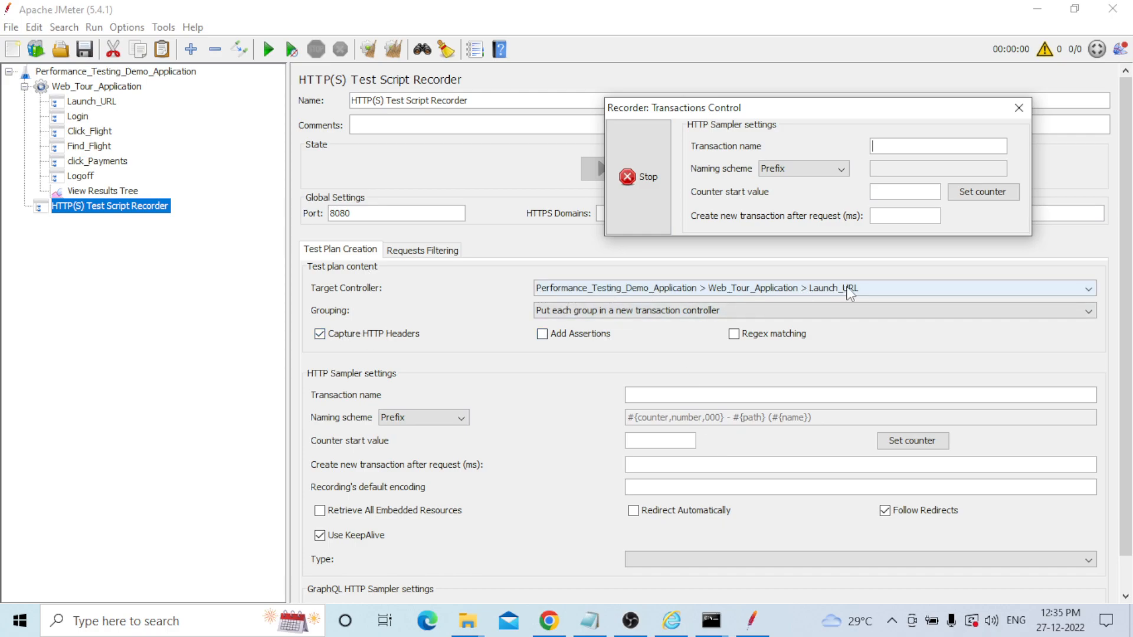
{"action": "left_click", "coordinate": [670, 621]}
{"action": "left_click", "coordinate": [265, 32]}
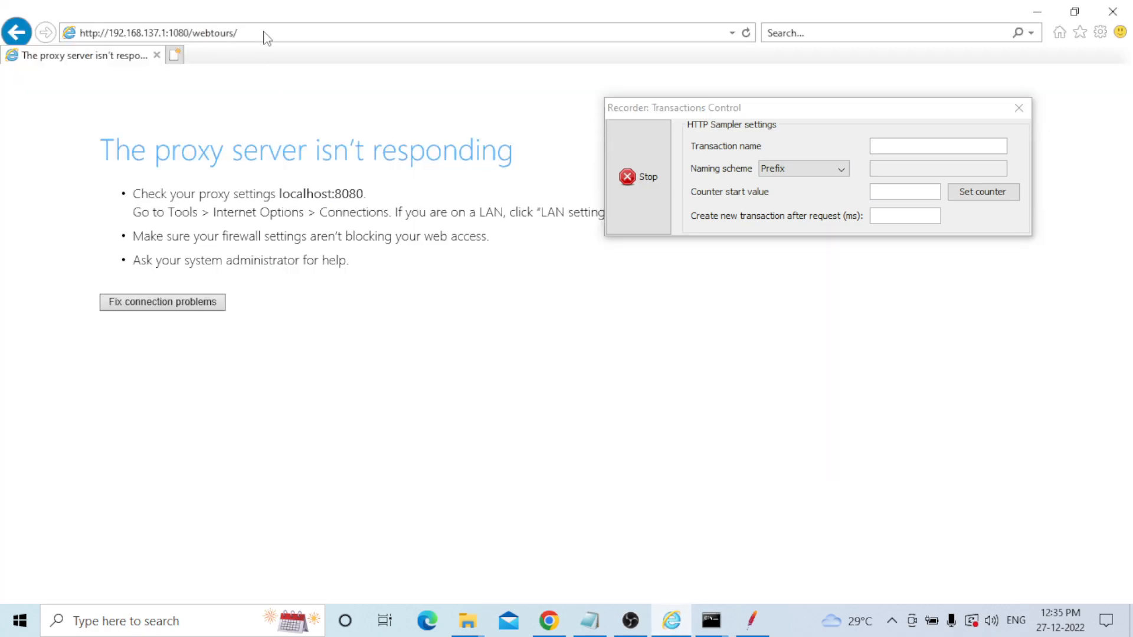
{"action": "key", "text": "Return"}
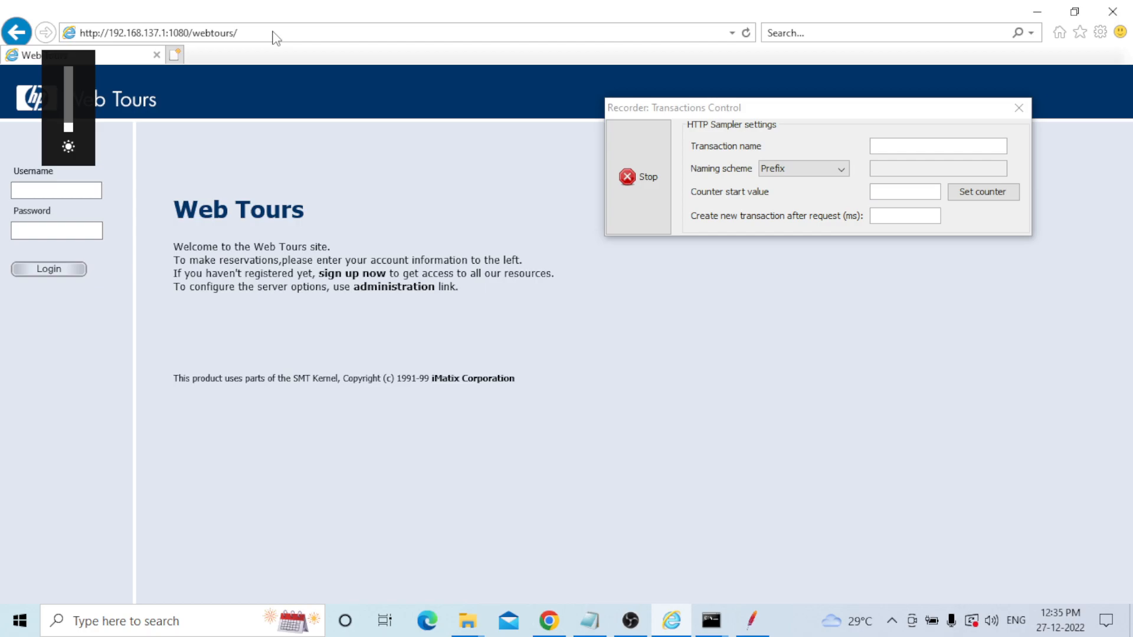
{"action": "left_click", "coordinate": [749, 622]}
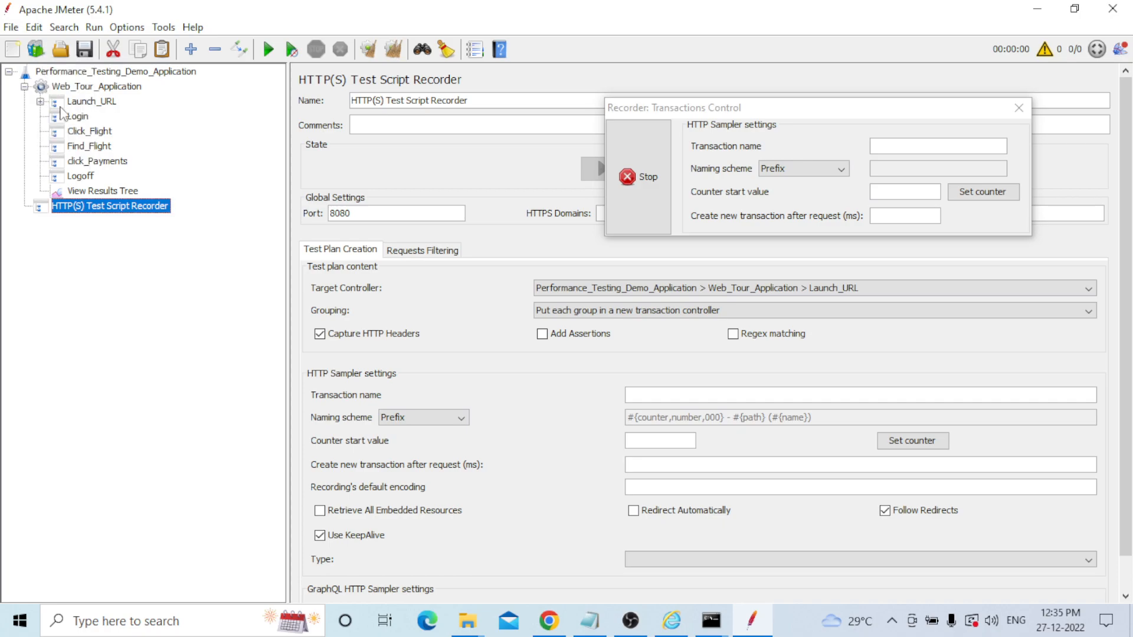
Set the recorder's Target Controller to Login.
{"action": "left_click", "coordinate": [40, 102]}
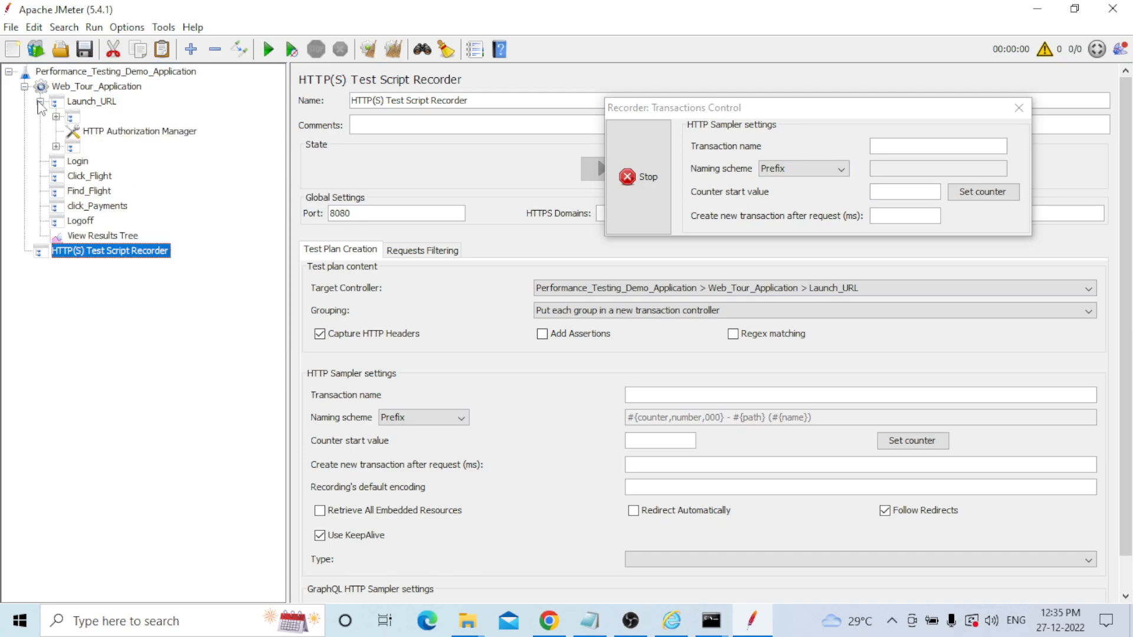
{"action": "left_click", "coordinate": [40, 102]}
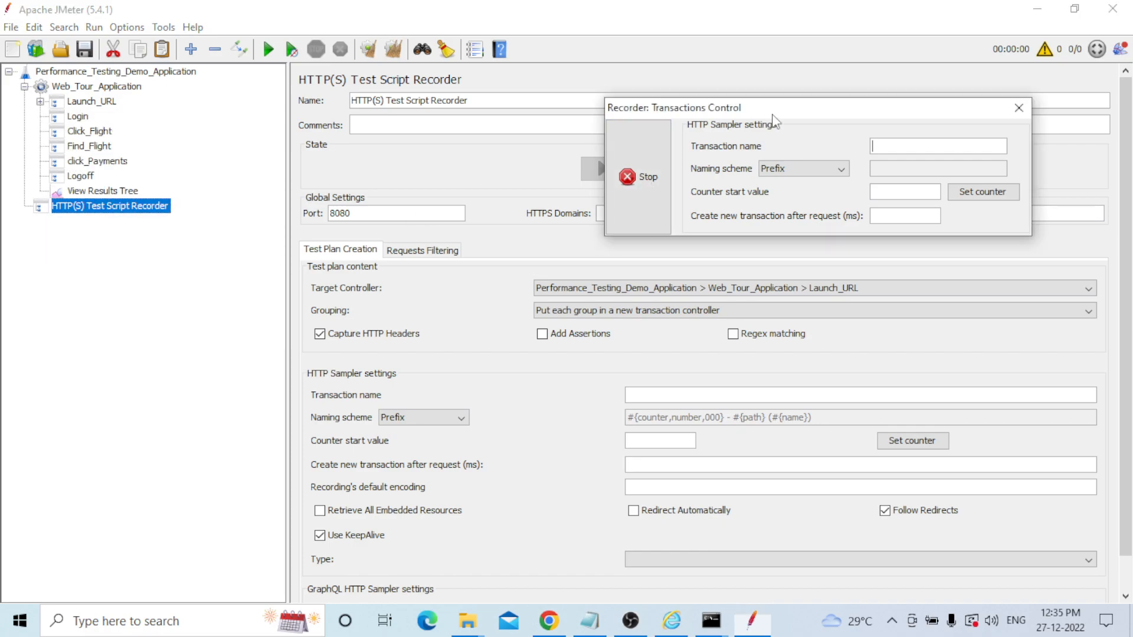
{"action": "left_click_drag", "start_coordinate": [772, 112], "coordinate": [778, 33]}
{"action": "left_click", "coordinate": [846, 289]}
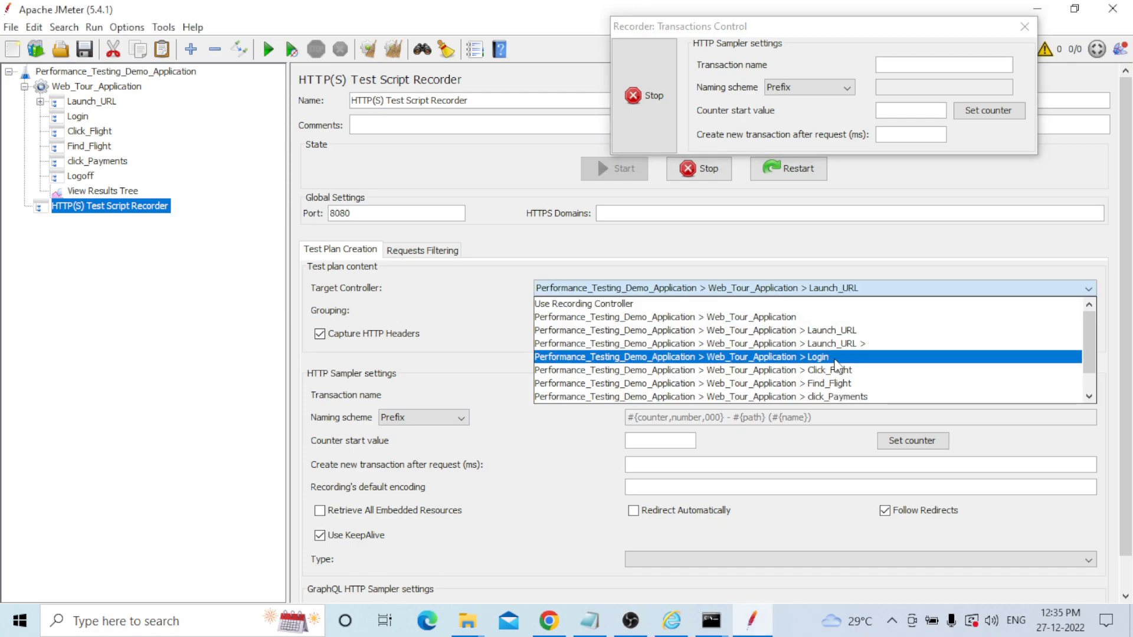
{"action": "left_click", "coordinate": [835, 357]}
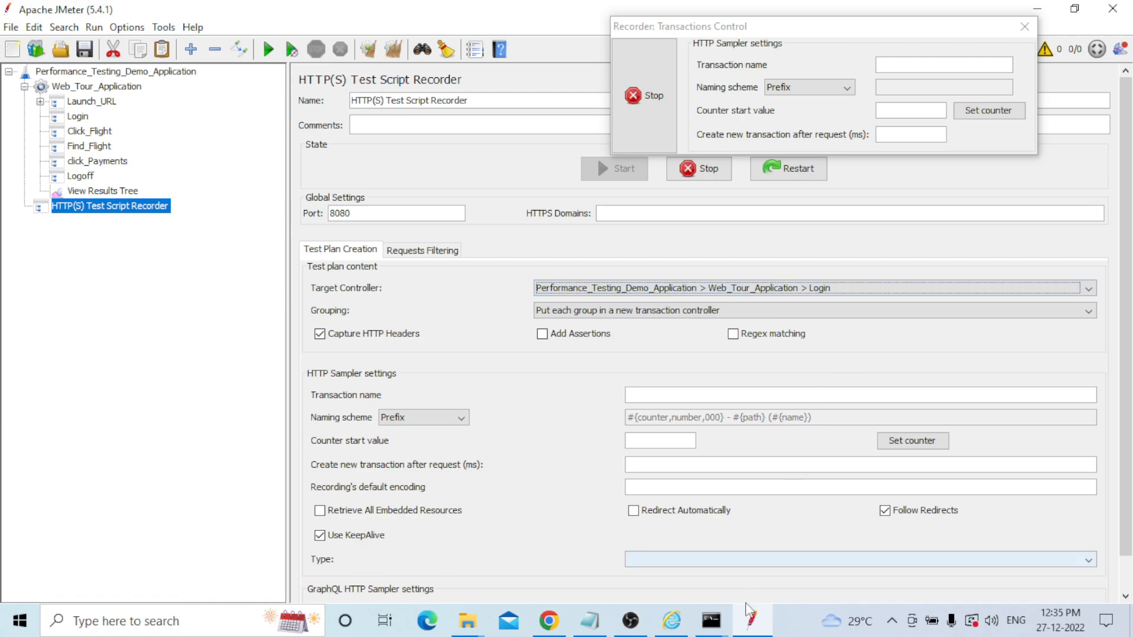
Log in to Web Tours with the demo username and password while recording.
{"action": "left_click", "coordinate": [671, 622]}
{"action": "left_click", "coordinate": [70, 191]}
{"action": "type", "text": "jojo"}
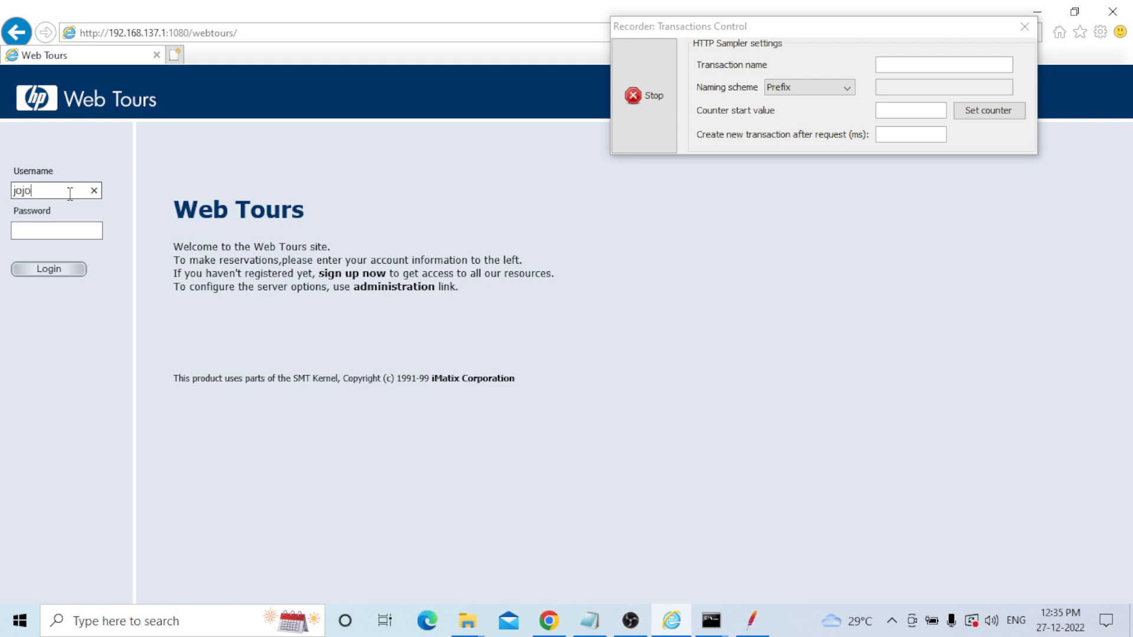
{"action": "key", "text": "Tab"}
{"action": "type", "text": "be"}
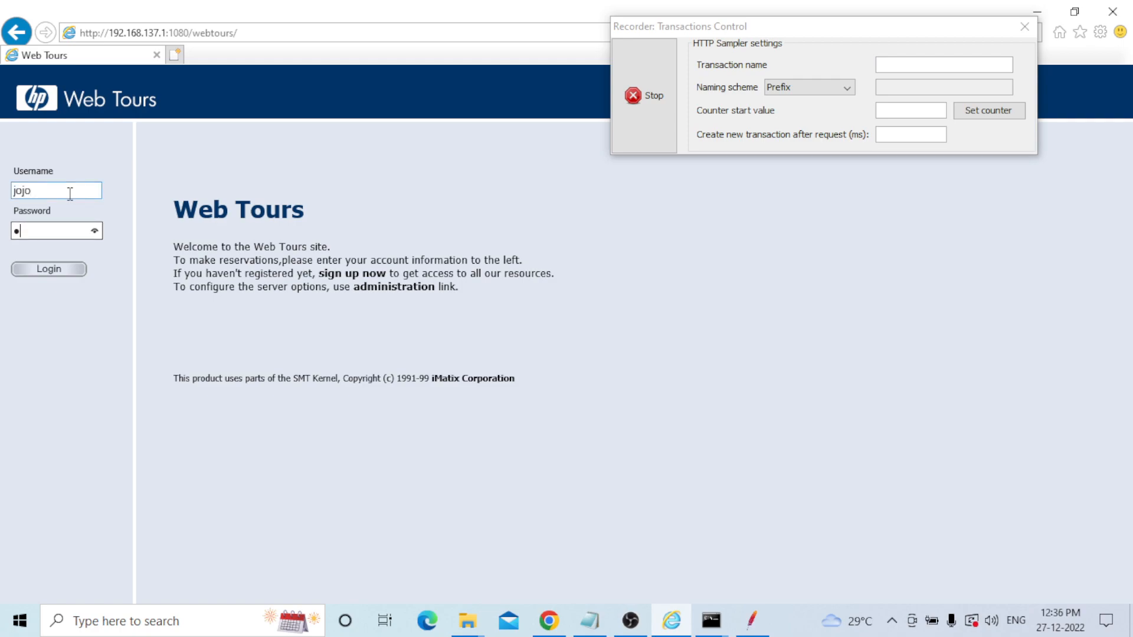
{"action": "type", "text": "an"}
{"action": "left_click", "coordinate": [67, 275]}
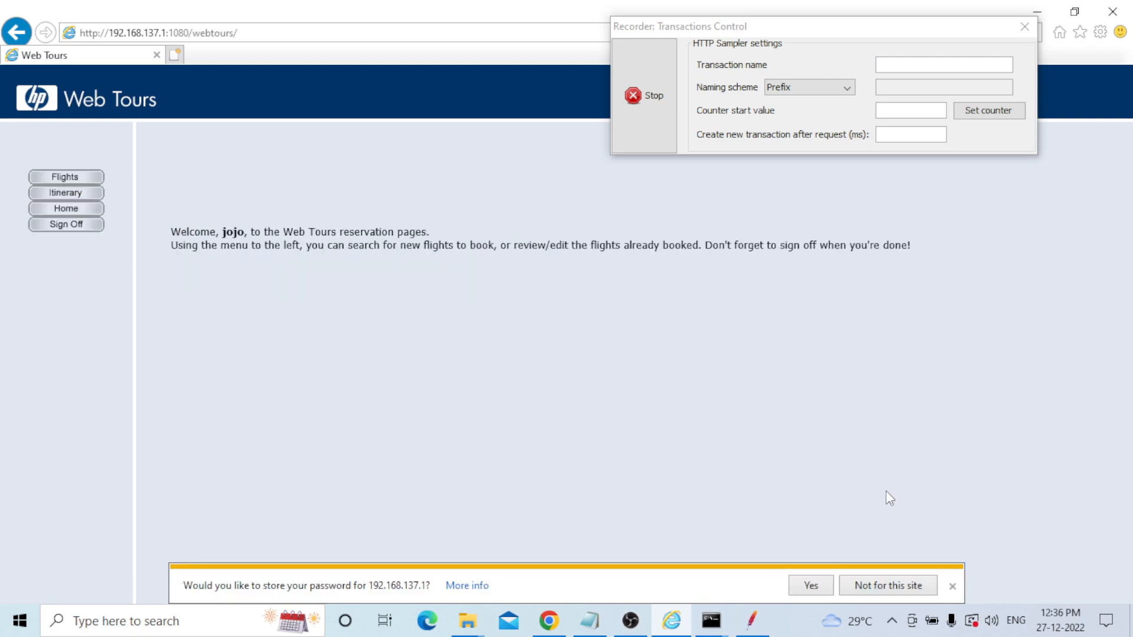
{"action": "left_click", "coordinate": [749, 621]}
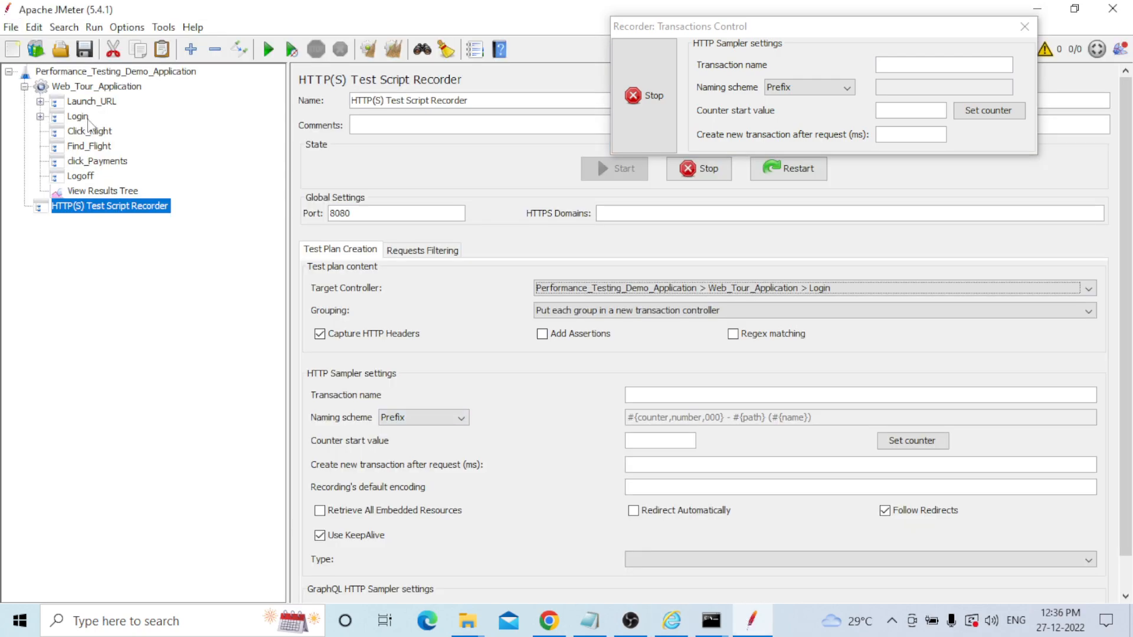
Record opening the Web Tours flight search page into Click_Flight.
{"action": "left_click", "coordinate": [832, 288]}
{"action": "left_click", "coordinate": [837, 370]}
{"action": "left_click", "coordinate": [671, 621]}
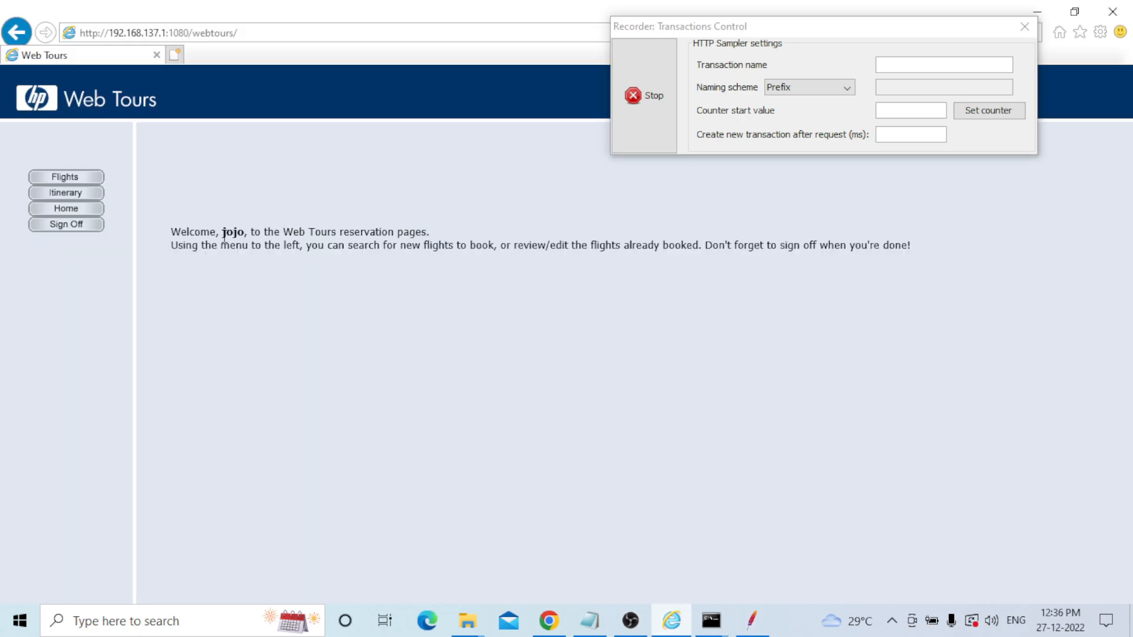
{"action": "left_click", "coordinate": [84, 178]}
{"action": "left_click", "coordinate": [752, 621]}
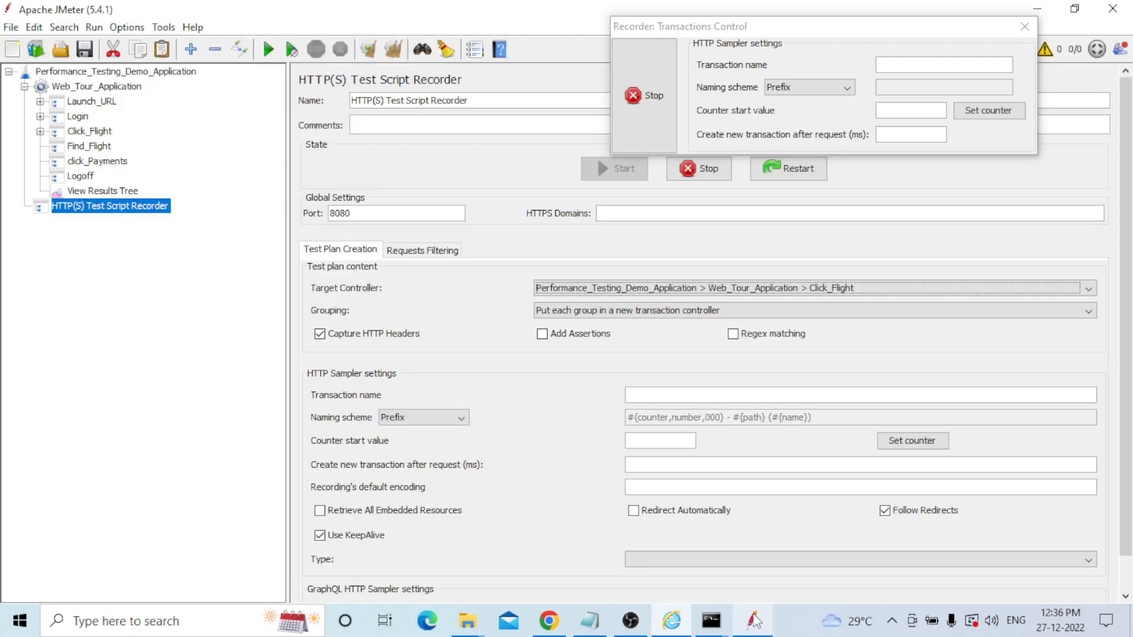
Record submitting the flight search into Find_Flight.
{"action": "left_click", "coordinate": [861, 290]}
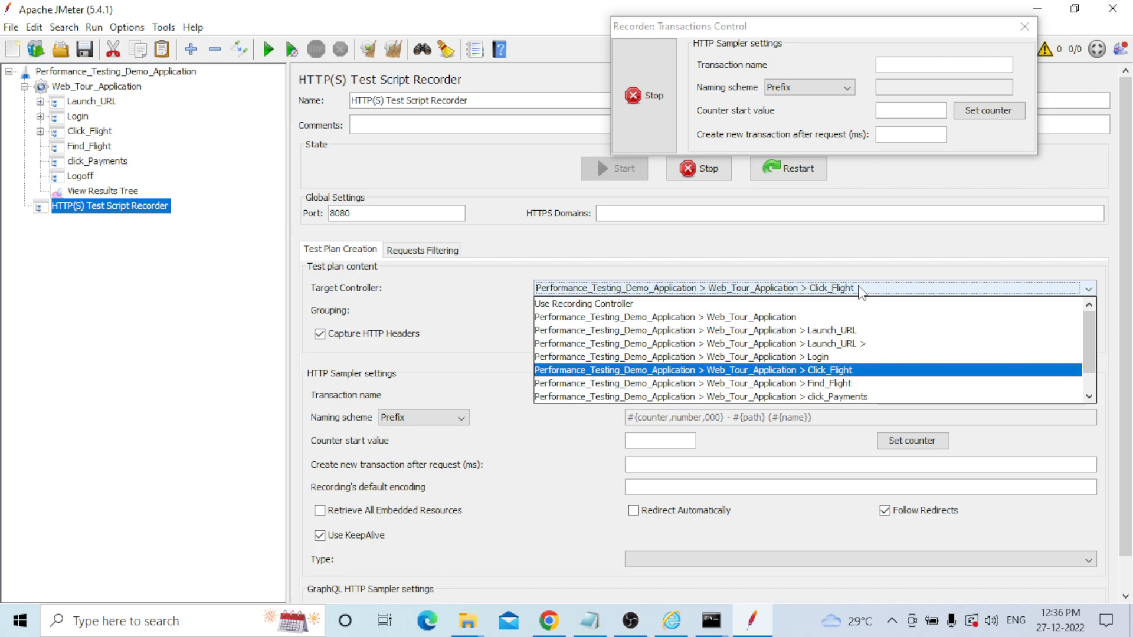
{"action": "left_click", "coordinate": [671, 621]}
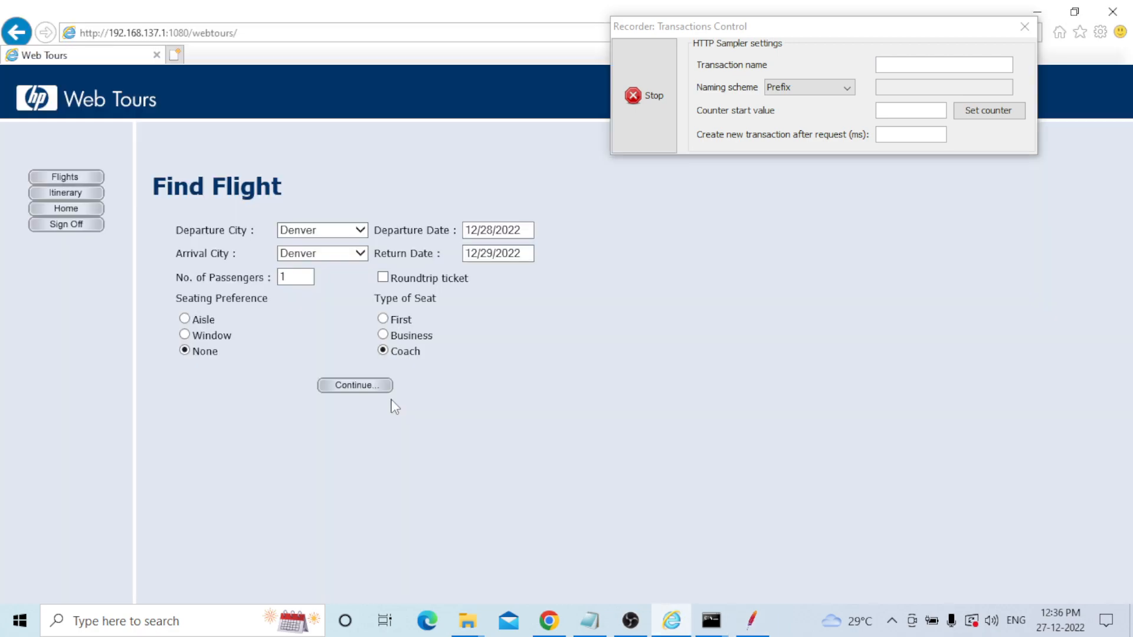
{"action": "left_click", "coordinate": [374, 385]}
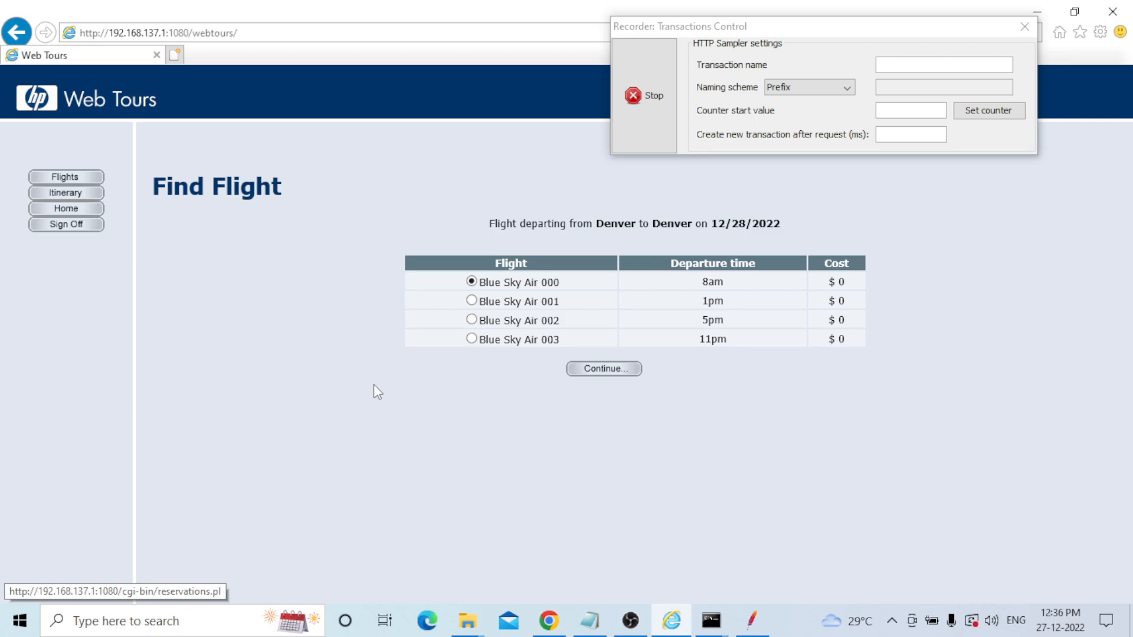
{"action": "key", "text": "alt+Tab"}
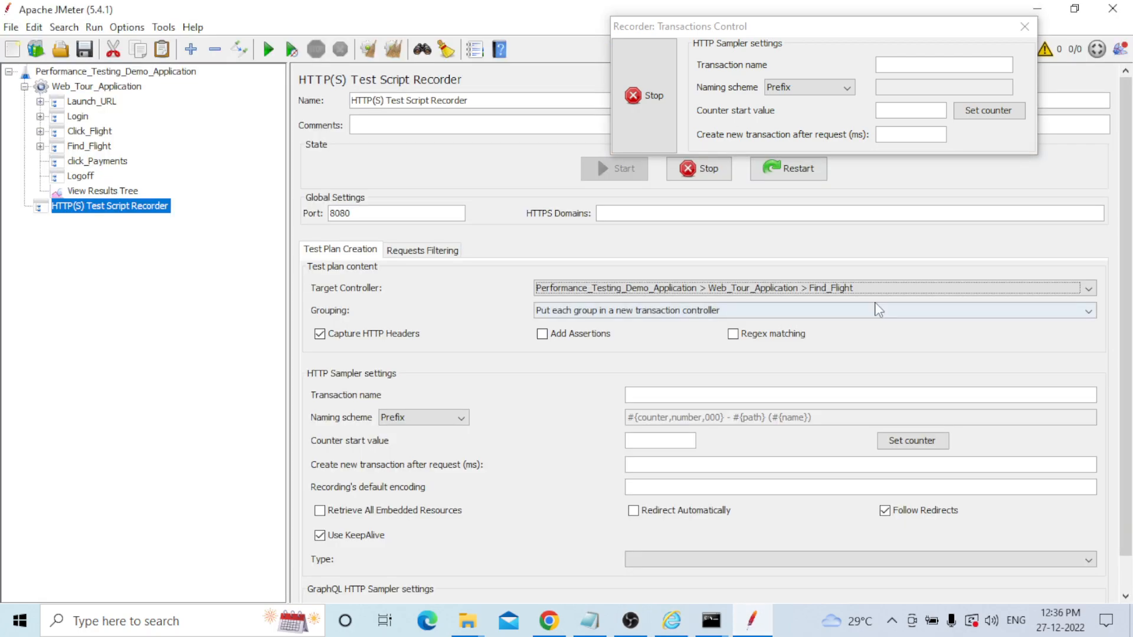
Record the payment steps into click_Payments, continuing until the invoice page appears.
{"action": "left_click", "coordinate": [868, 294]}
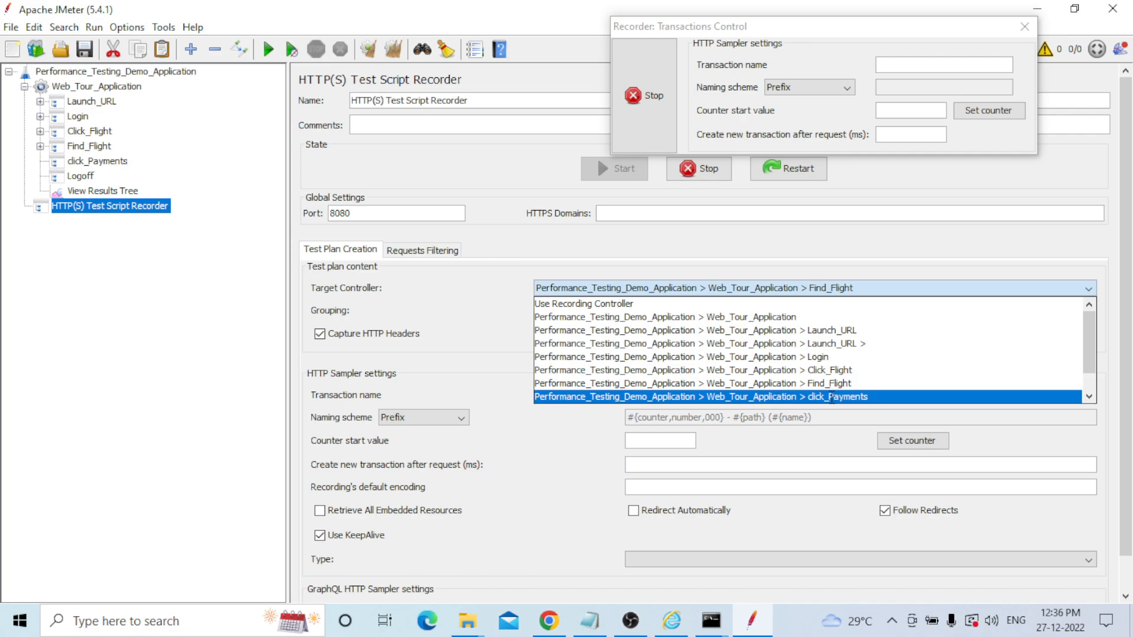
{"action": "left_click", "coordinate": [831, 396]}
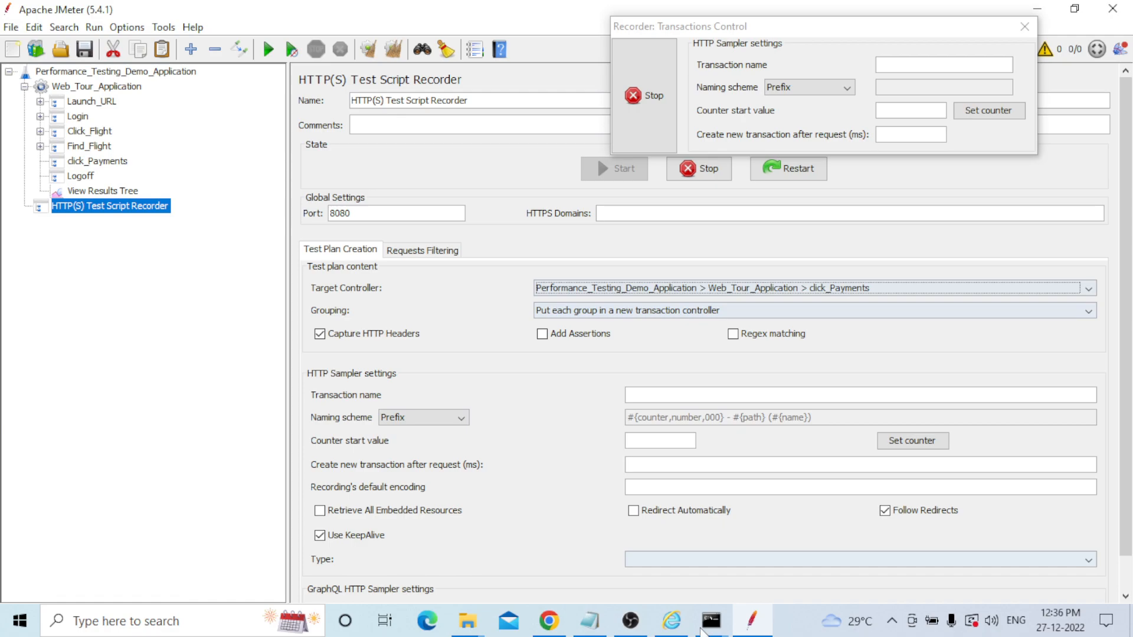
{"action": "left_click", "coordinate": [678, 627]}
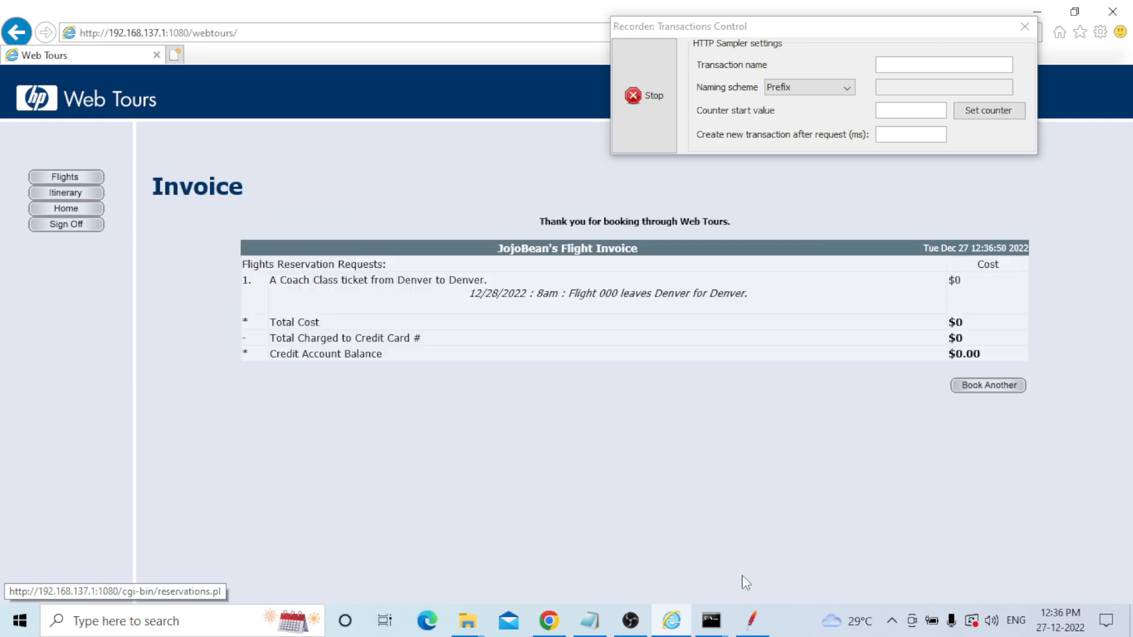
{"action": "left_click", "coordinate": [756, 626]}
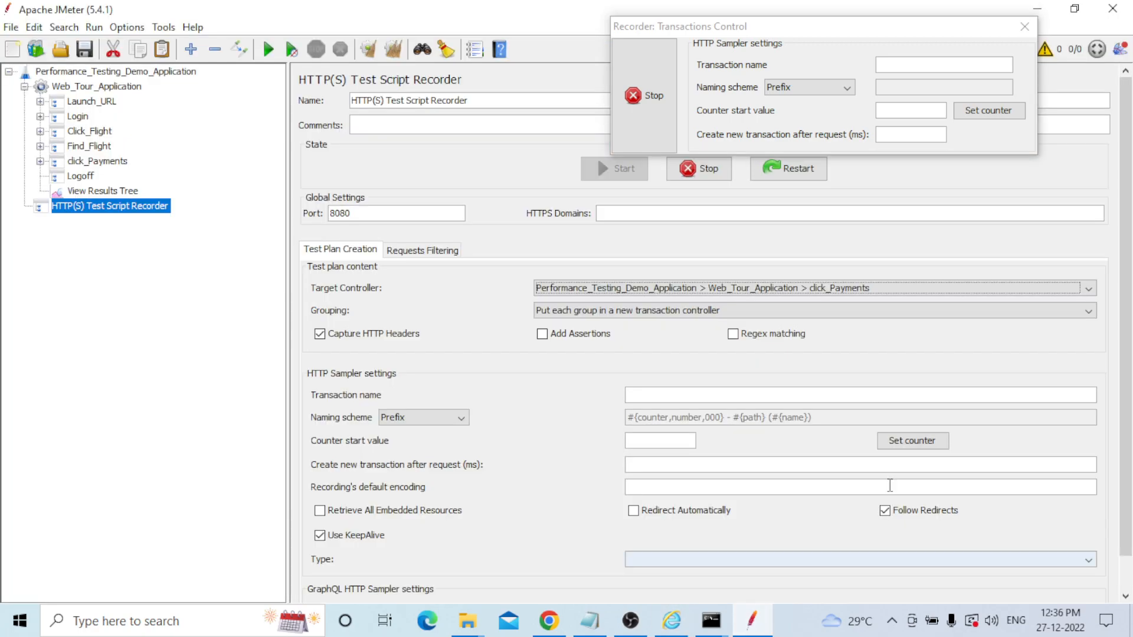
Record the Web Tours sign-off into the Logoff controller, then stop the recorder.
{"action": "left_click", "coordinate": [884, 289]}
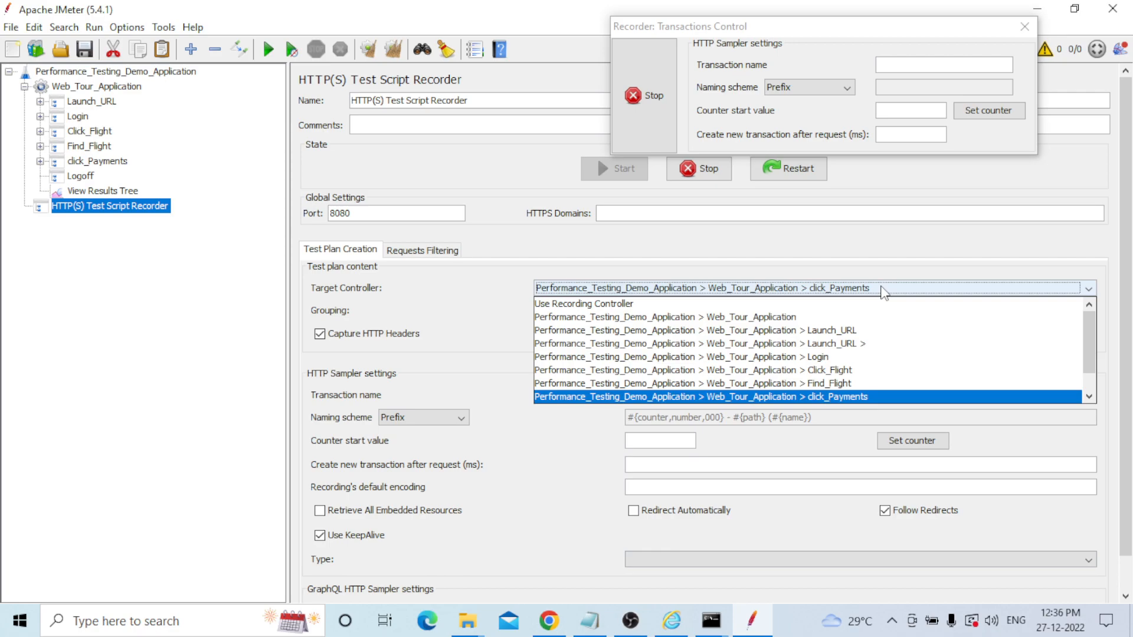
{"action": "scroll", "coordinate": [849, 365], "scroll_direction": "down", "scroll_amount": 1}
{"action": "left_click", "coordinate": [846, 383]}
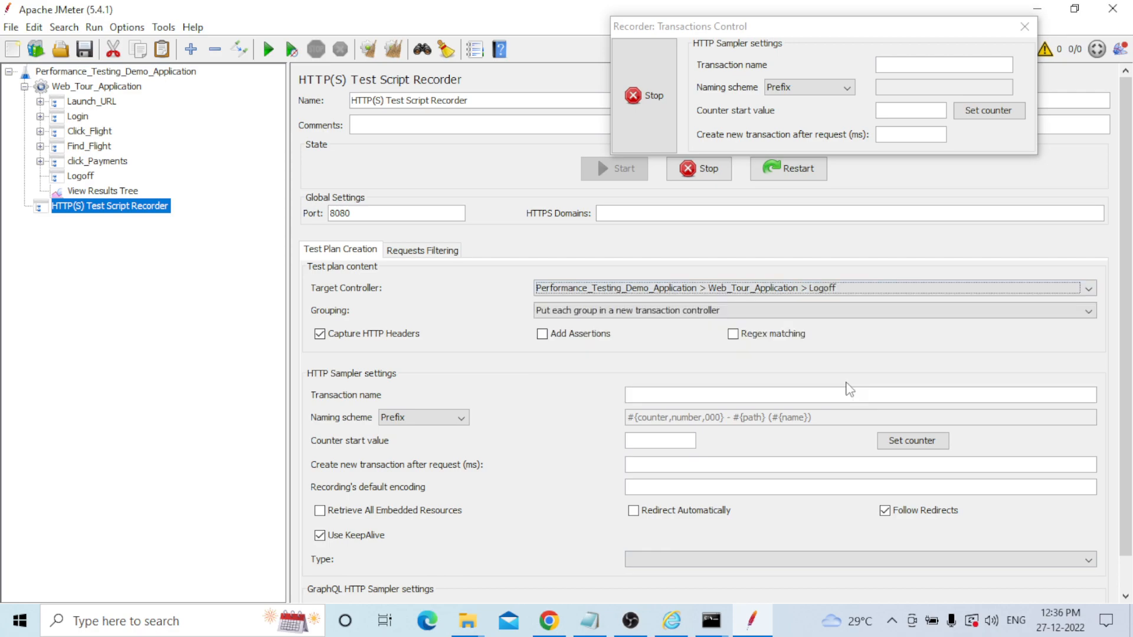
{"action": "left_click", "coordinate": [680, 624]}
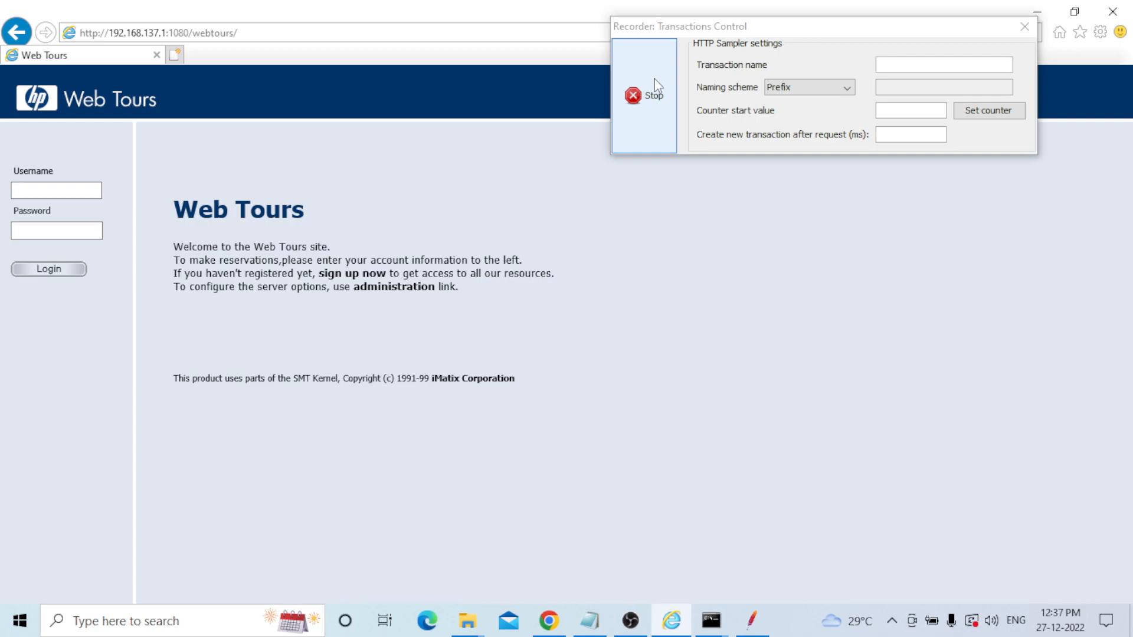
{"action": "left_click", "coordinate": [649, 95]}
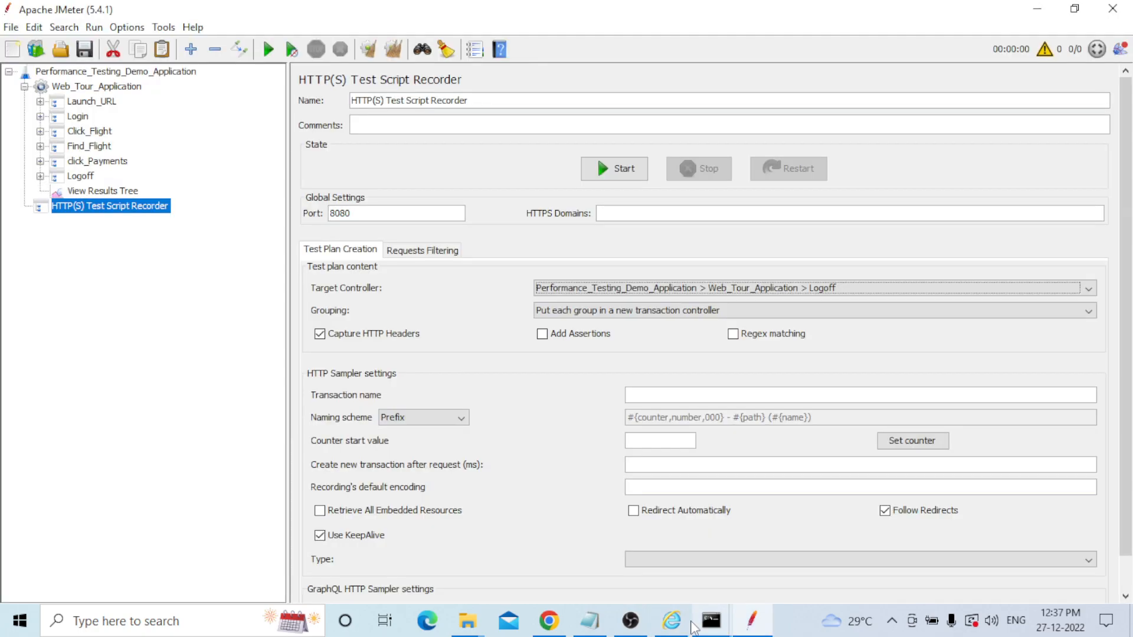
Uncheck 'Use a proxy server for your LAN' in Internet Explorer's LAN settings and save.
{"action": "mouse_move", "coordinate": [685, 624]}
{"action": "left_click", "coordinate": [685, 595]}
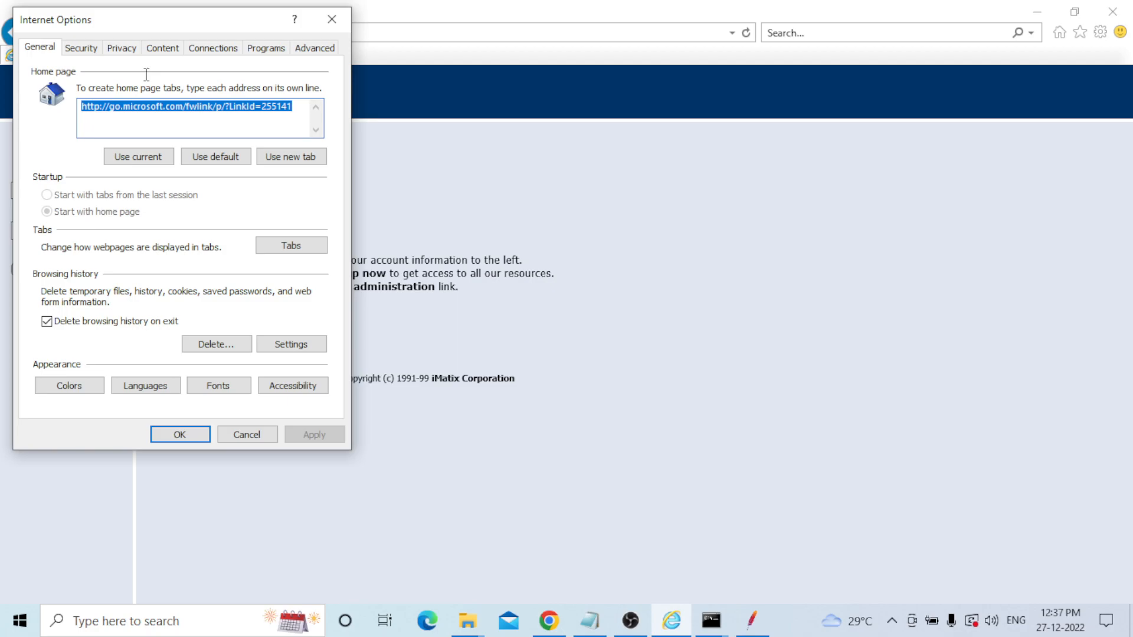
{"action": "left_click", "coordinate": [213, 48]}
{"action": "left_click", "coordinate": [287, 342]}
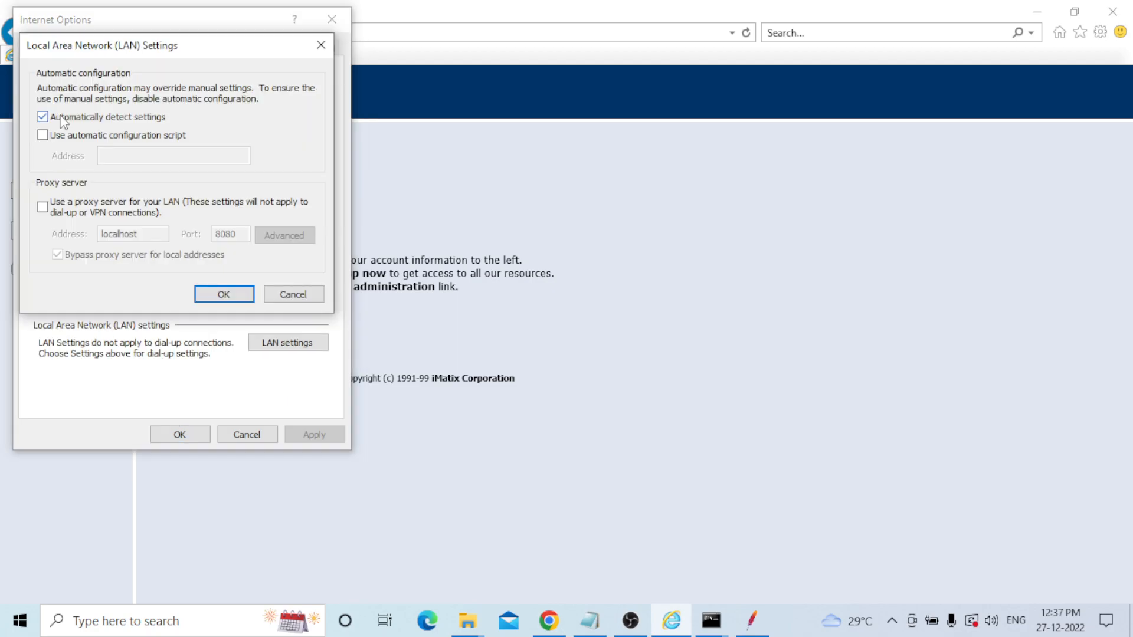
{"action": "left_click", "coordinate": [224, 295]}
{"action": "left_click", "coordinate": [180, 435]}
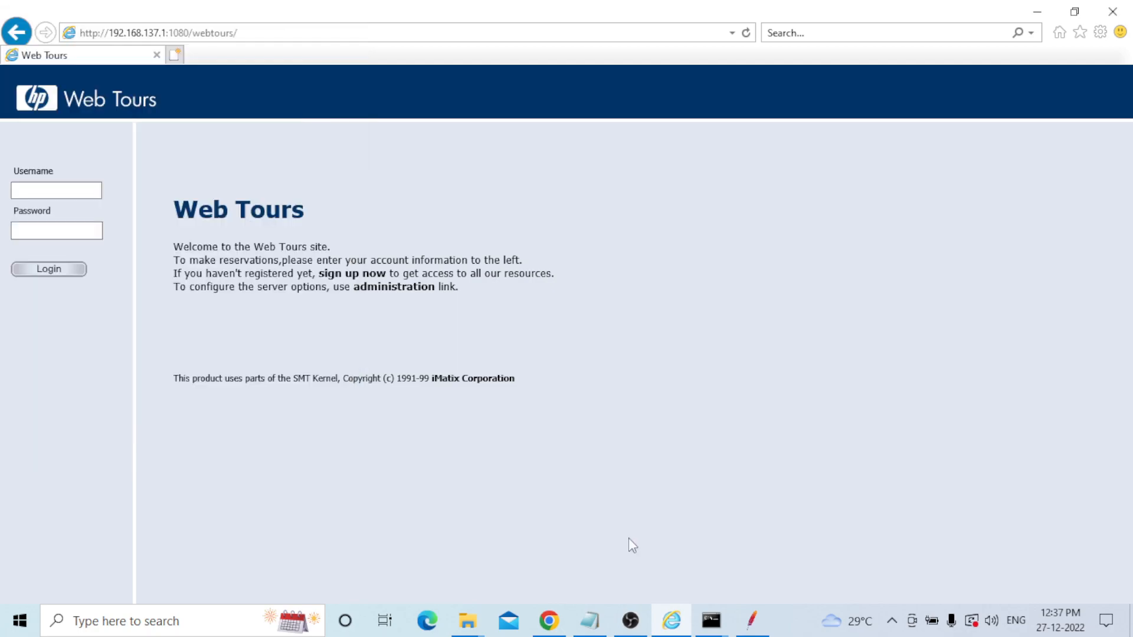
{"action": "left_click", "coordinate": [747, 624]}
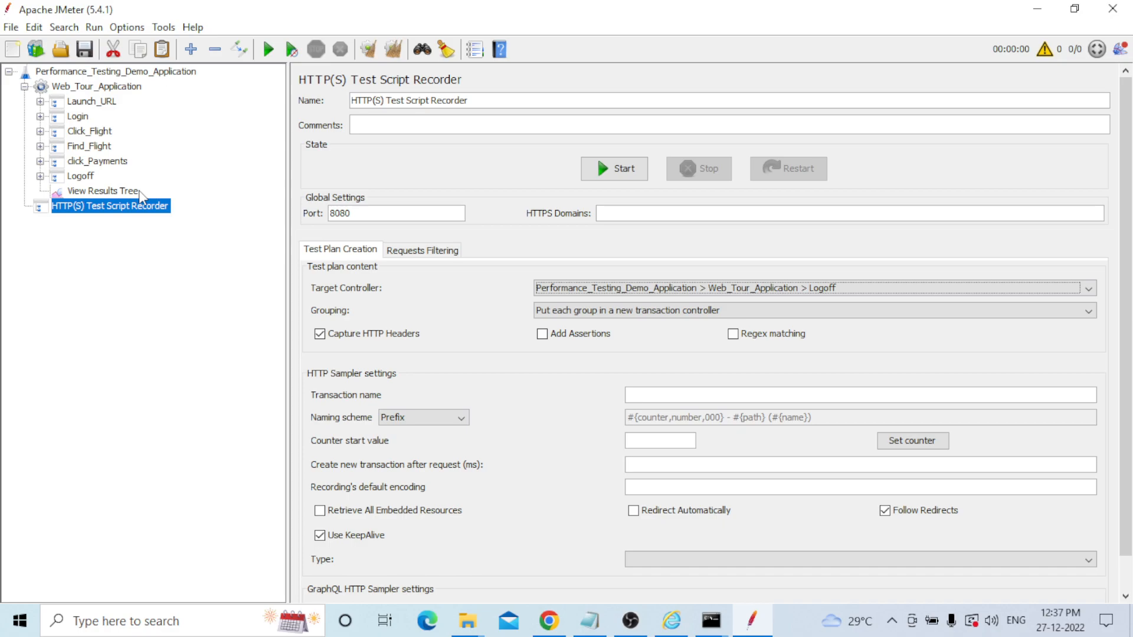
Glance at Requests Filtering, return to Test Plan Creation, and expand Launch_URL.
{"action": "left_click", "coordinate": [413, 252]}
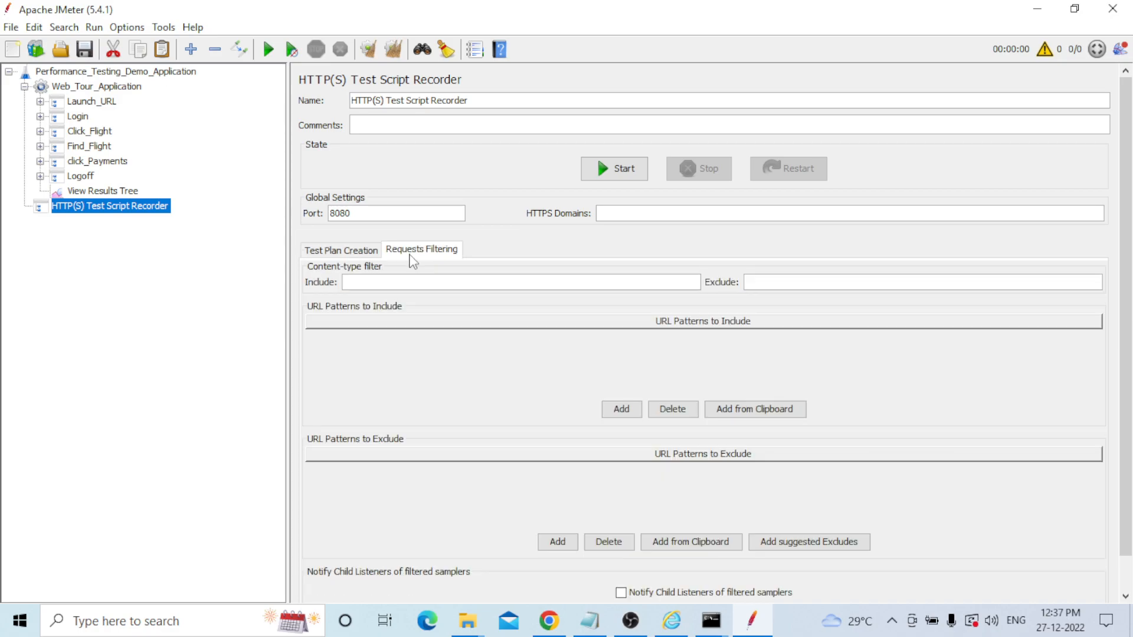
{"action": "left_click", "coordinate": [341, 250]}
{"action": "left_click", "coordinate": [40, 101]}
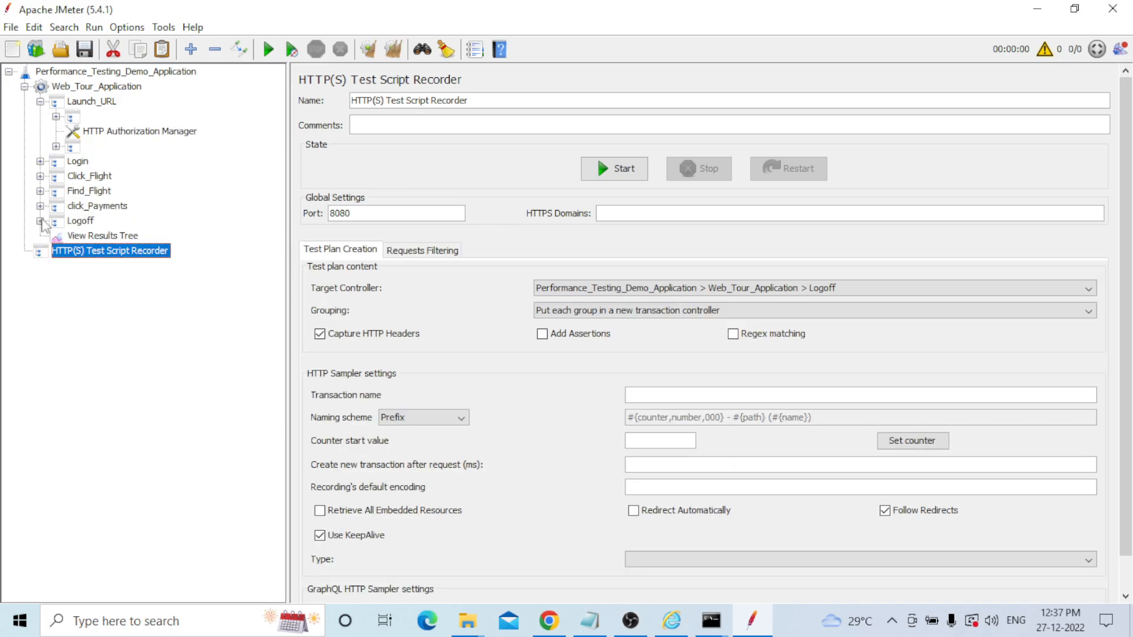
Inspect each recorded request from /webtours/-1 to /favicon.ico-9, then the HTTP Authorization Manager.
{"action": "left_click", "coordinate": [56, 117]}
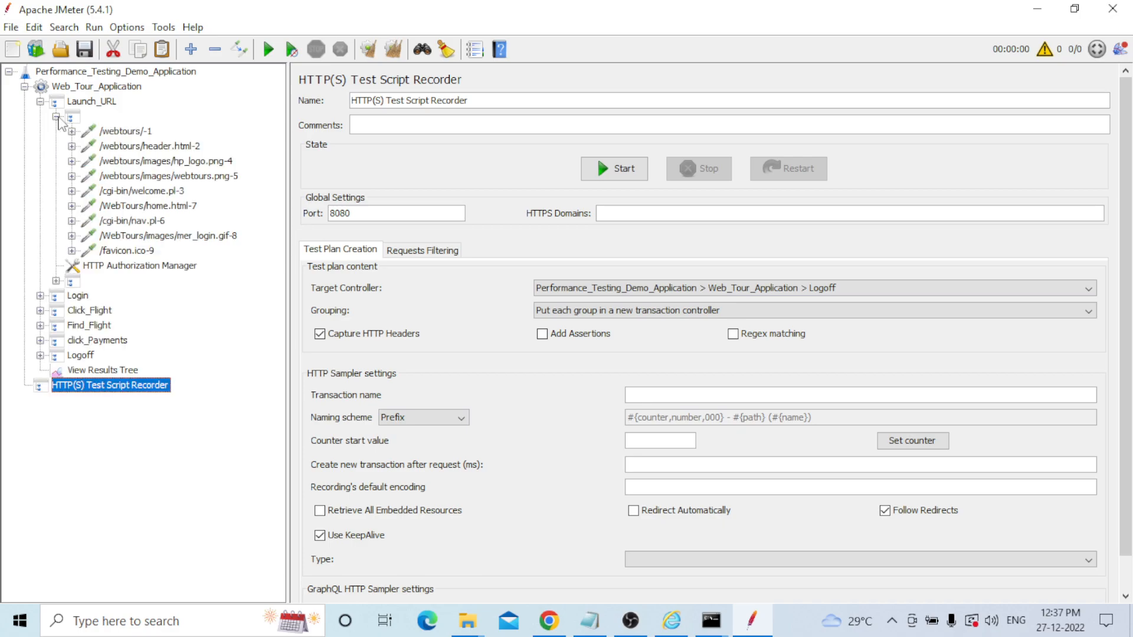
{"action": "left_click", "coordinate": [125, 133]}
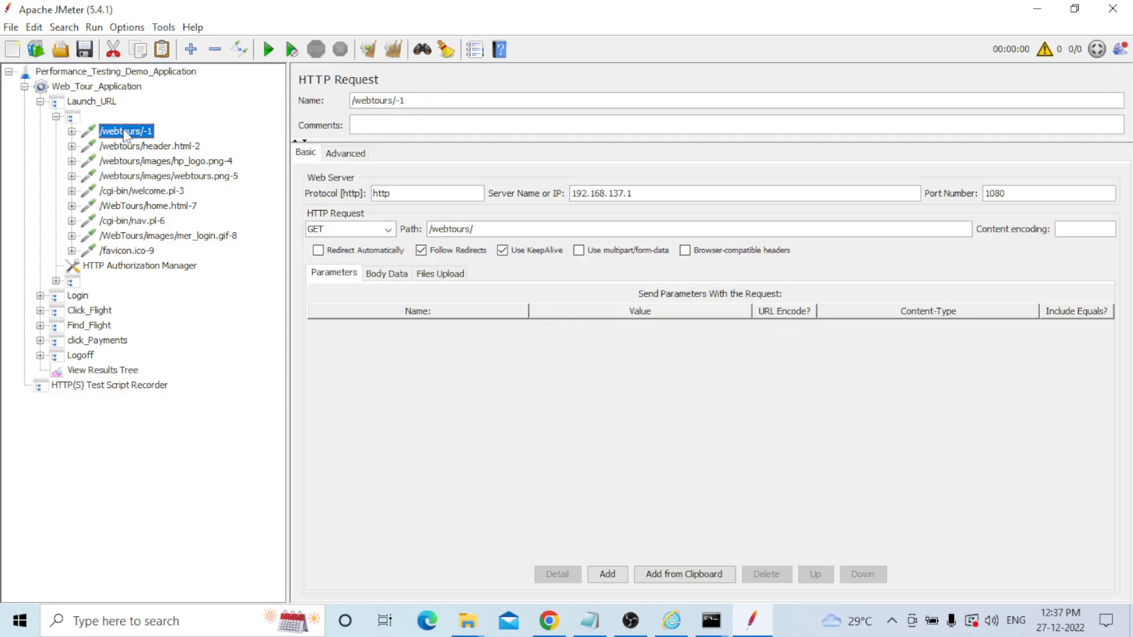
{"action": "left_click", "coordinate": [124, 147]}
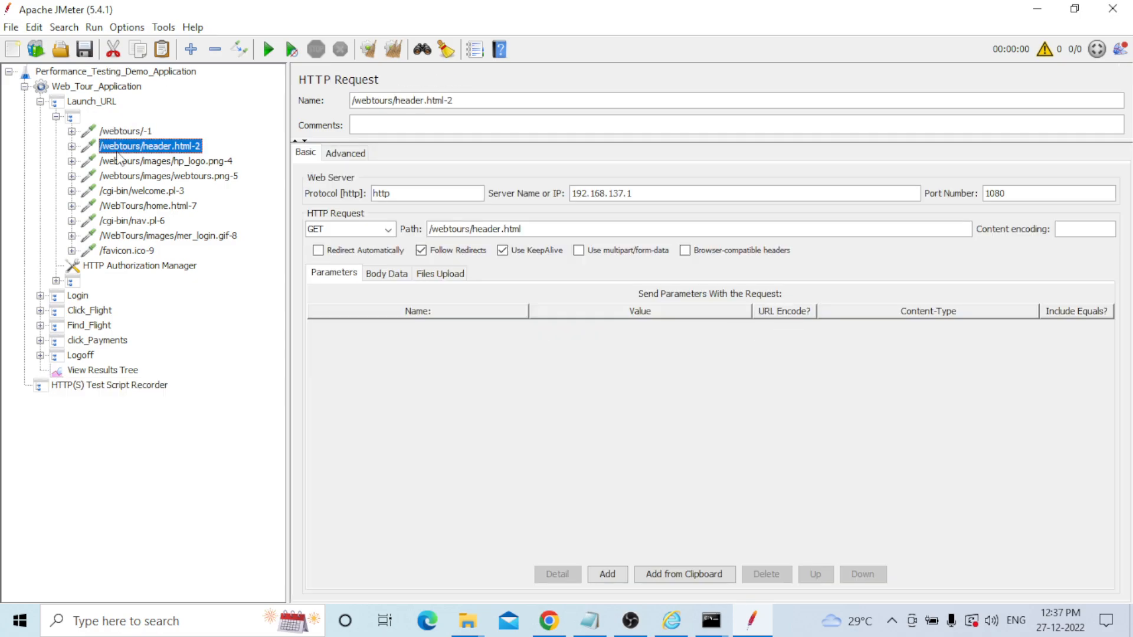
{"action": "left_click", "coordinate": [116, 161]}
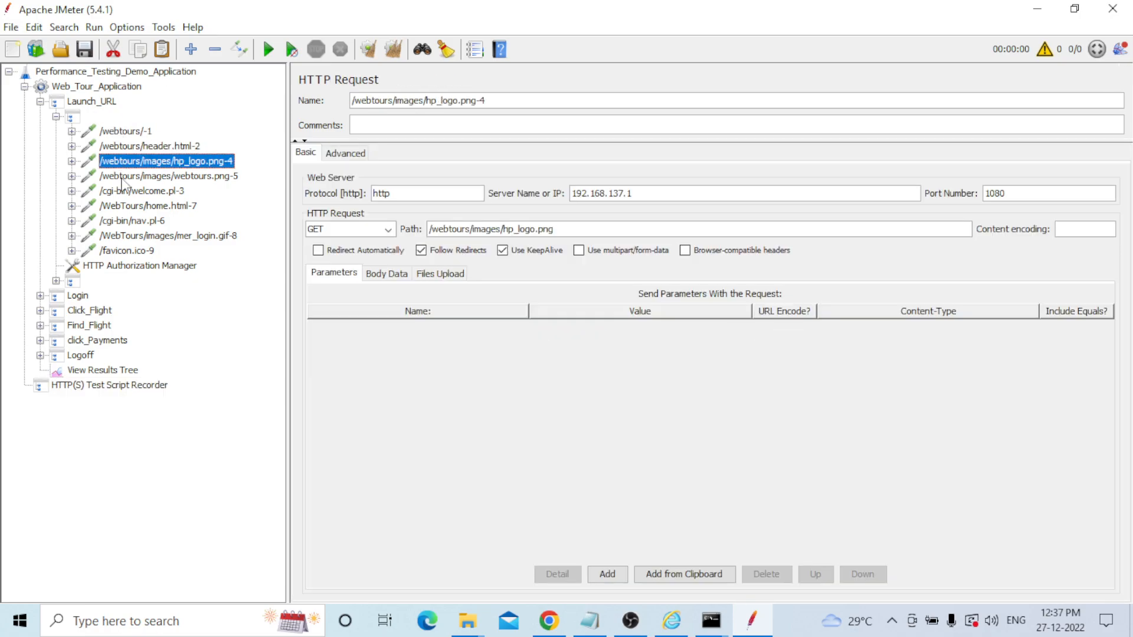
{"action": "left_click", "coordinate": [122, 177]}
{"action": "left_click", "coordinate": [123, 192]}
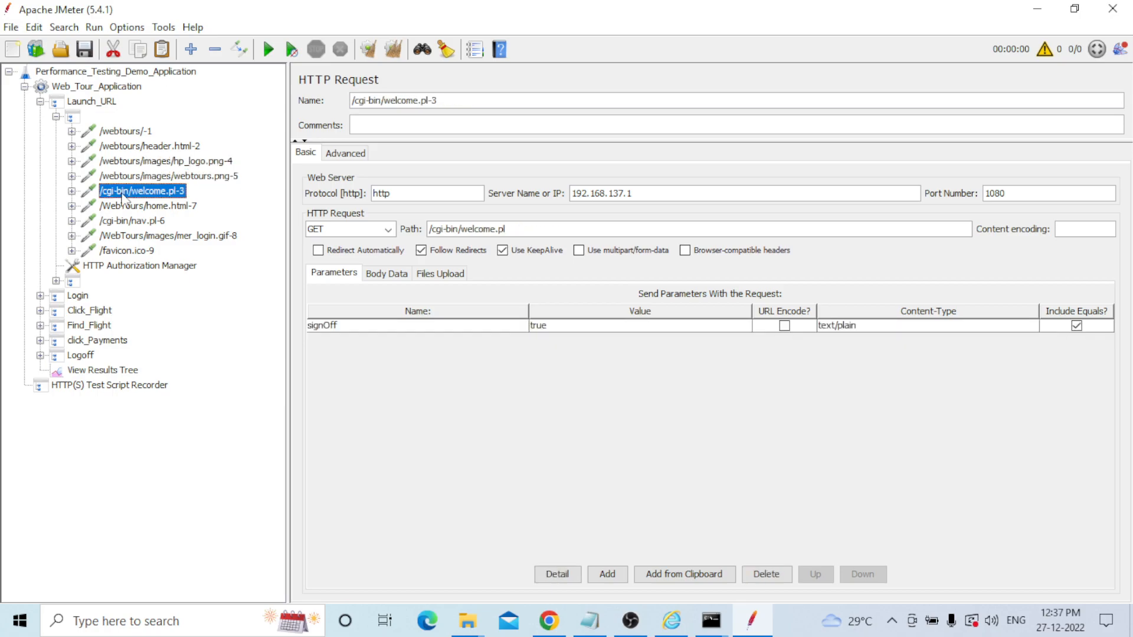
{"action": "left_click", "coordinate": [125, 207]}
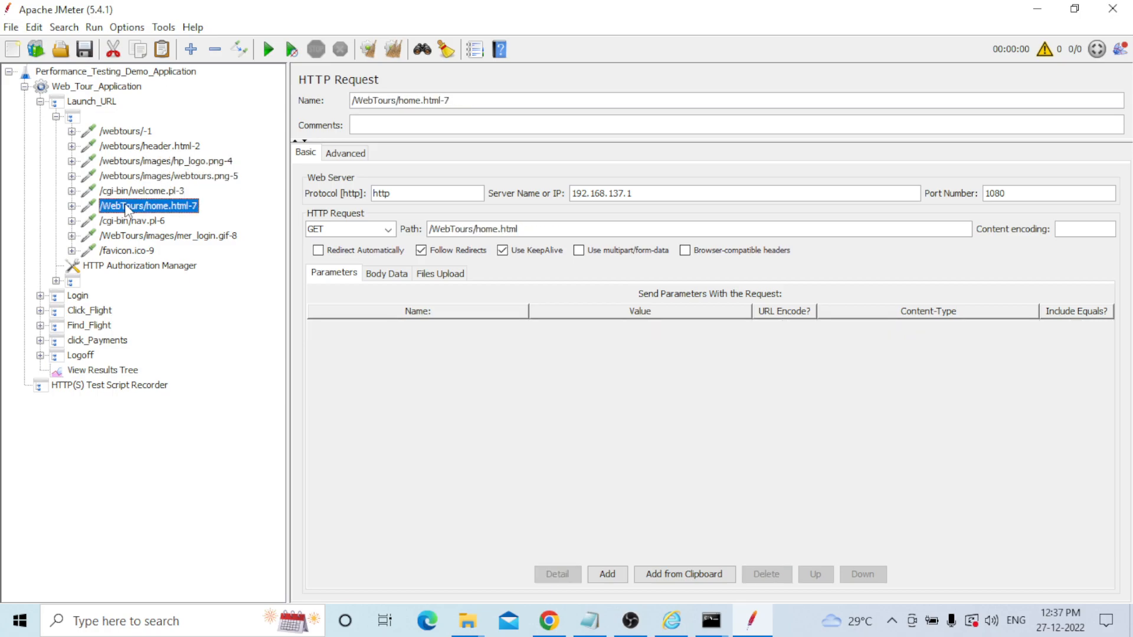
{"action": "left_click", "coordinate": [127, 222]}
{"action": "left_click", "coordinate": [127, 236]}
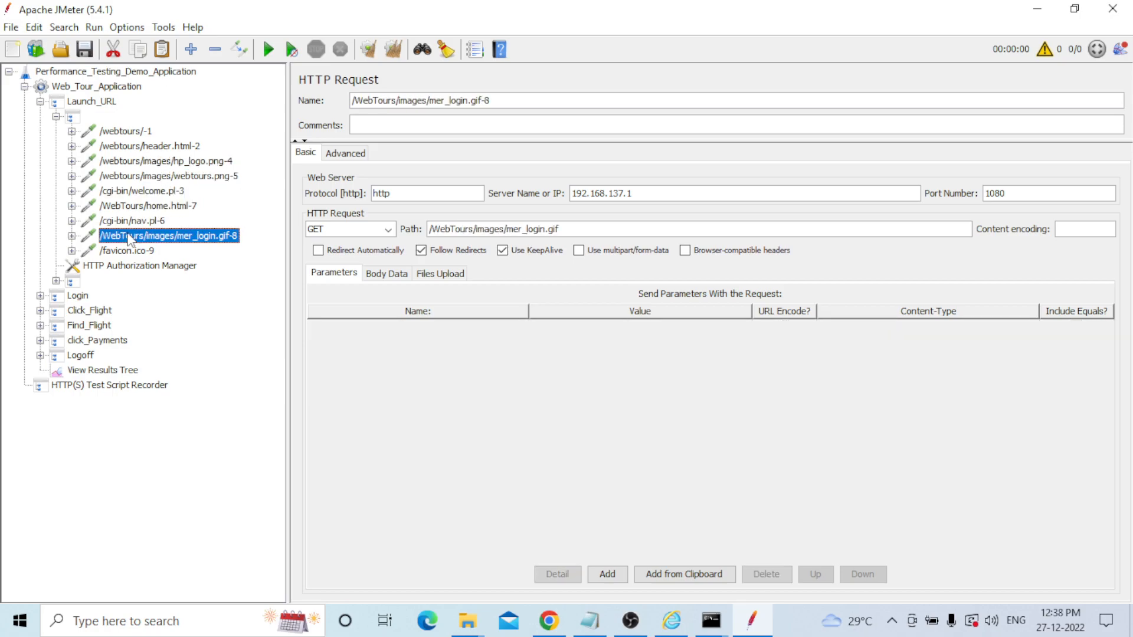
{"action": "left_click", "coordinate": [129, 249]}
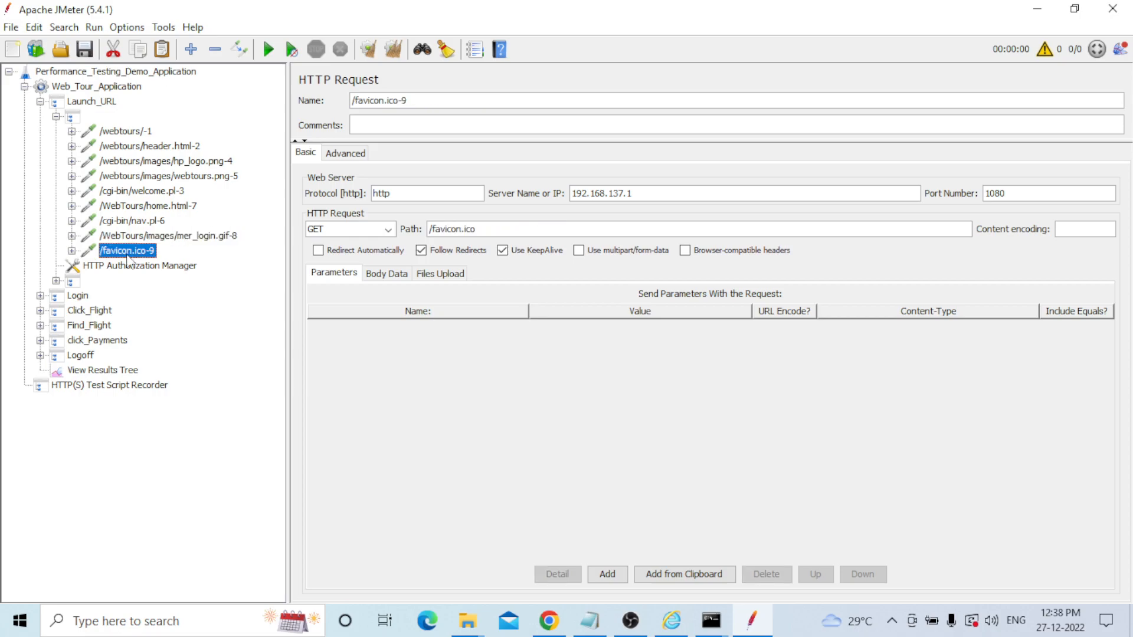
{"action": "left_click", "coordinate": [125, 267]}
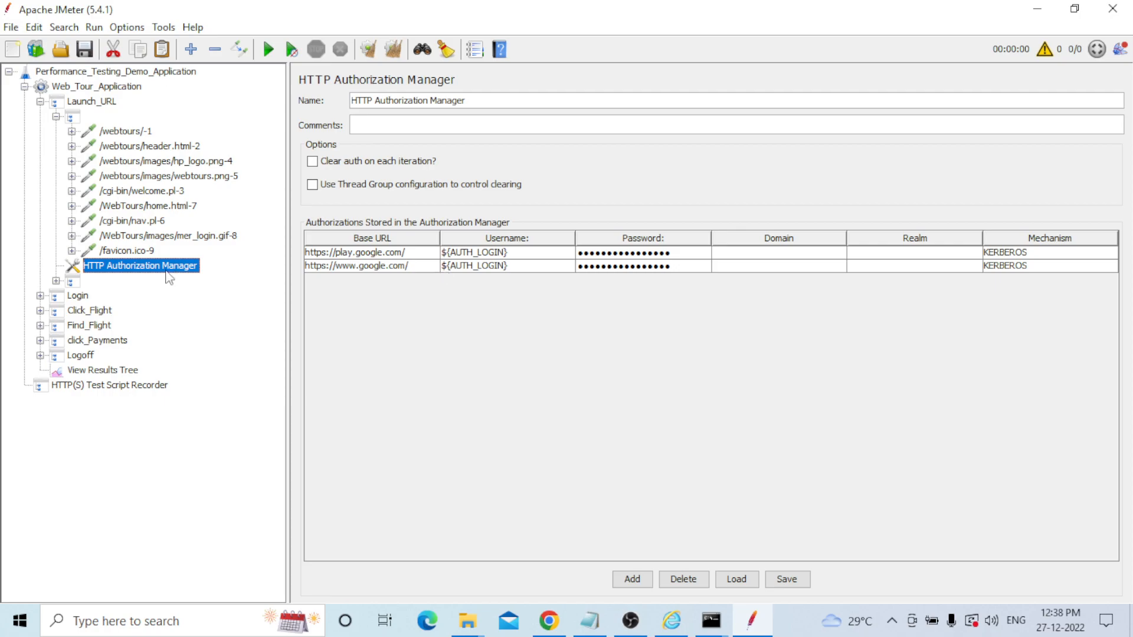
Delete the HTTP Authorization Manager and the unnamed controller holding the /log requests.
{"action": "key", "text": "Delete"}
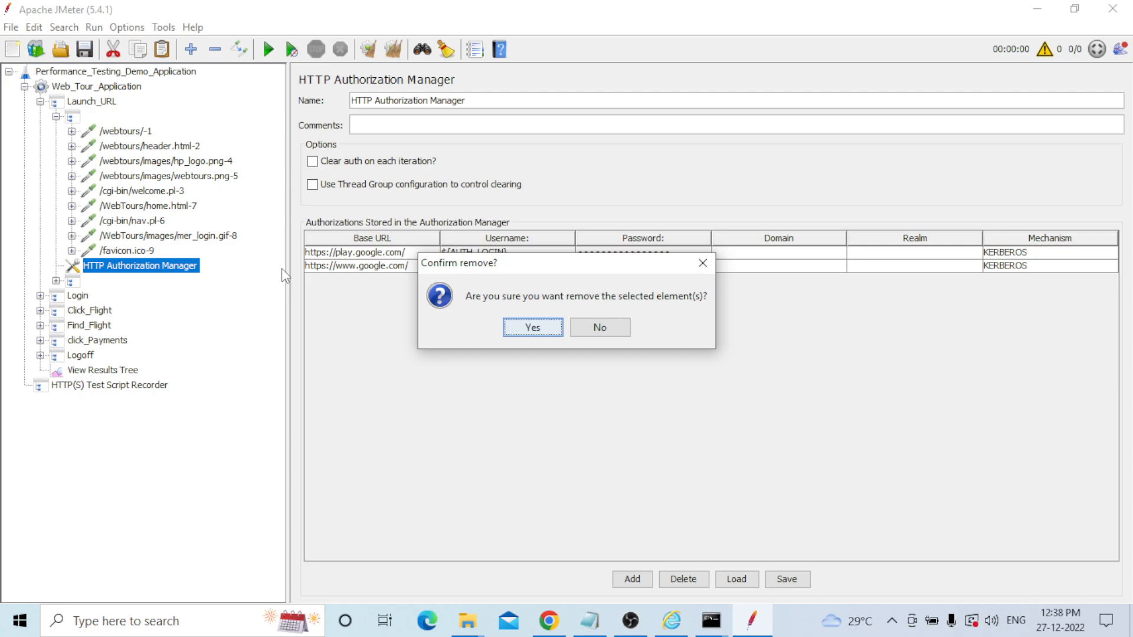
{"action": "key", "text": "Return"}
{"action": "left_click", "coordinate": [56, 267]}
{"action": "left_click", "coordinate": [140, 281]}
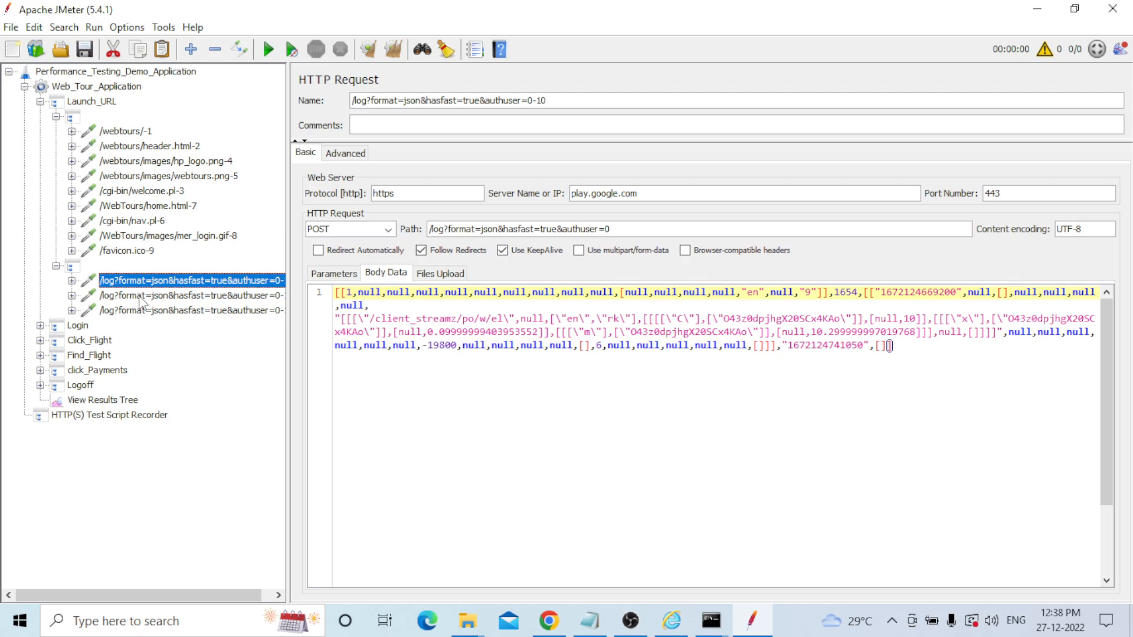
{"action": "left_click", "coordinate": [72, 268]}
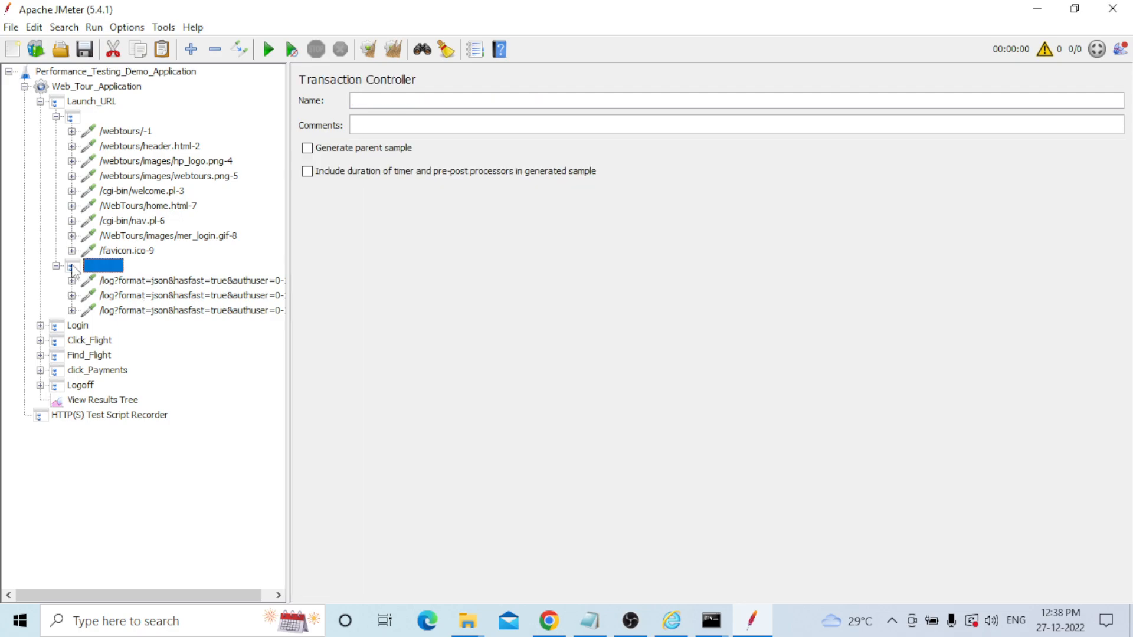
{"action": "key", "text": "Delete"}
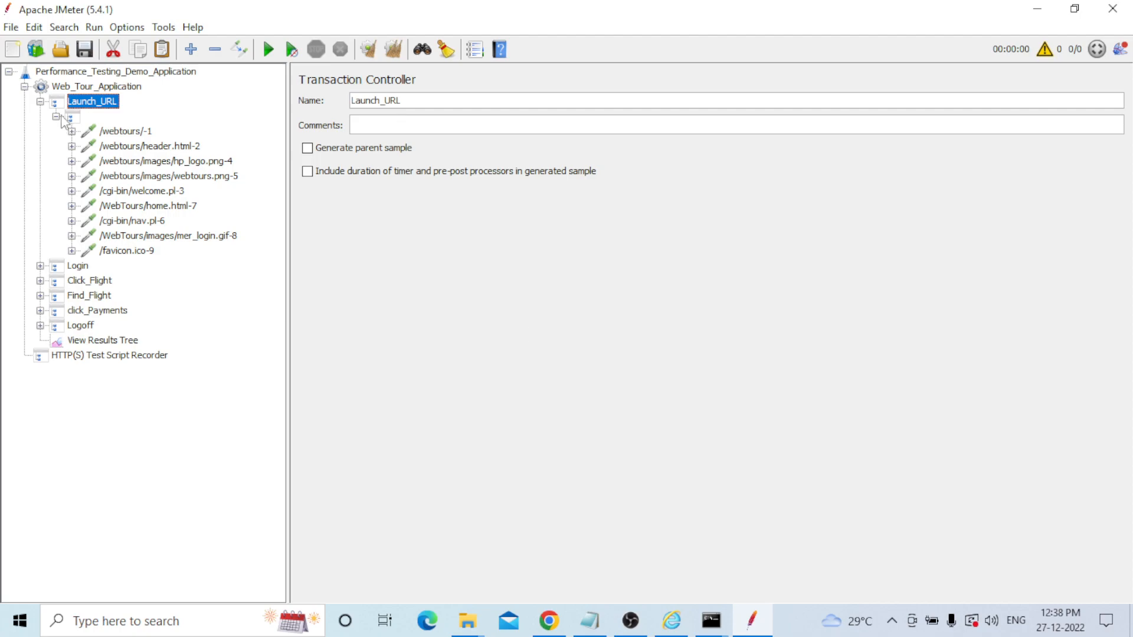
Expand Login and review its login.pl-13, login.pl-15, flights.gif-16 and signoff.gif-19 requests.
{"action": "left_click", "coordinate": [40, 266]}
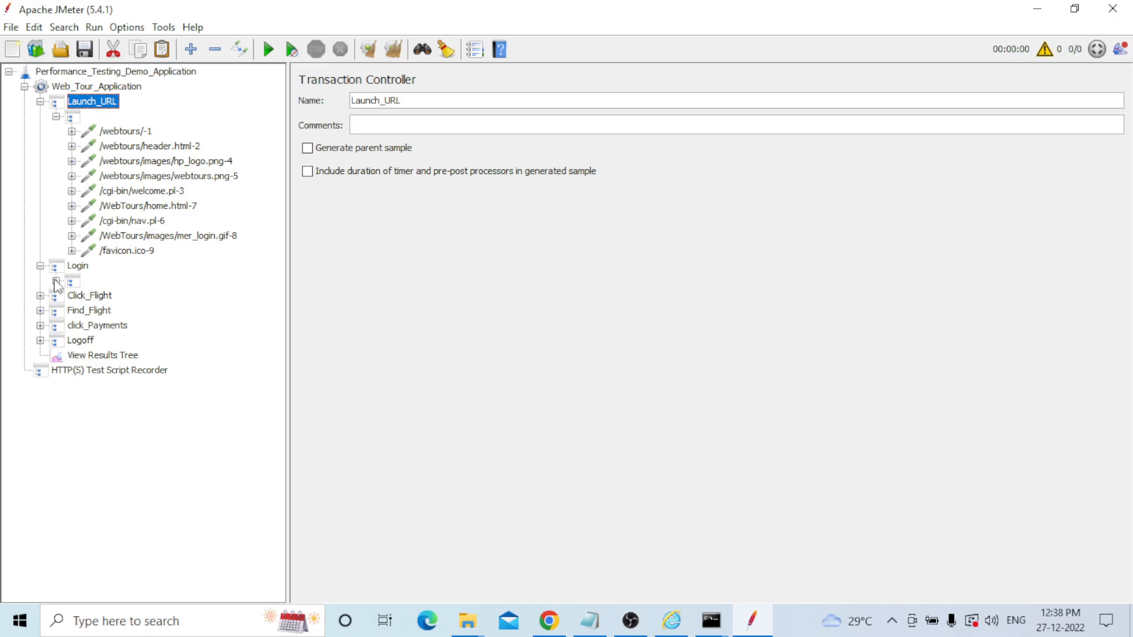
{"action": "left_click", "coordinate": [56, 281]}
{"action": "left_click", "coordinate": [161, 297]}
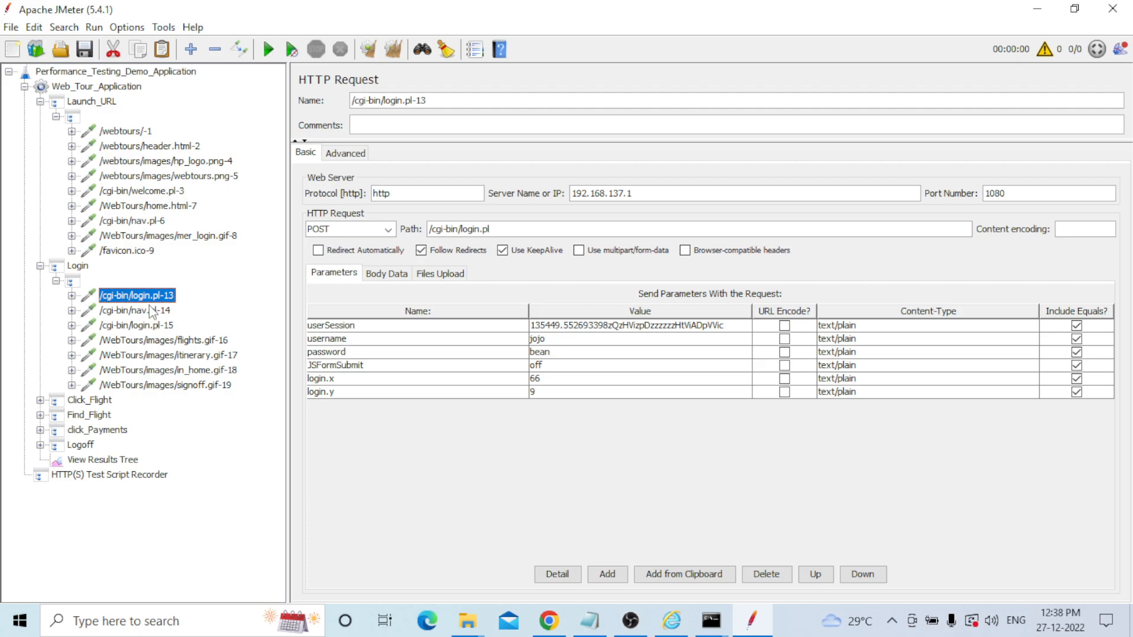
{"action": "left_click", "coordinate": [144, 326]}
{"action": "left_click", "coordinate": [137, 341]}
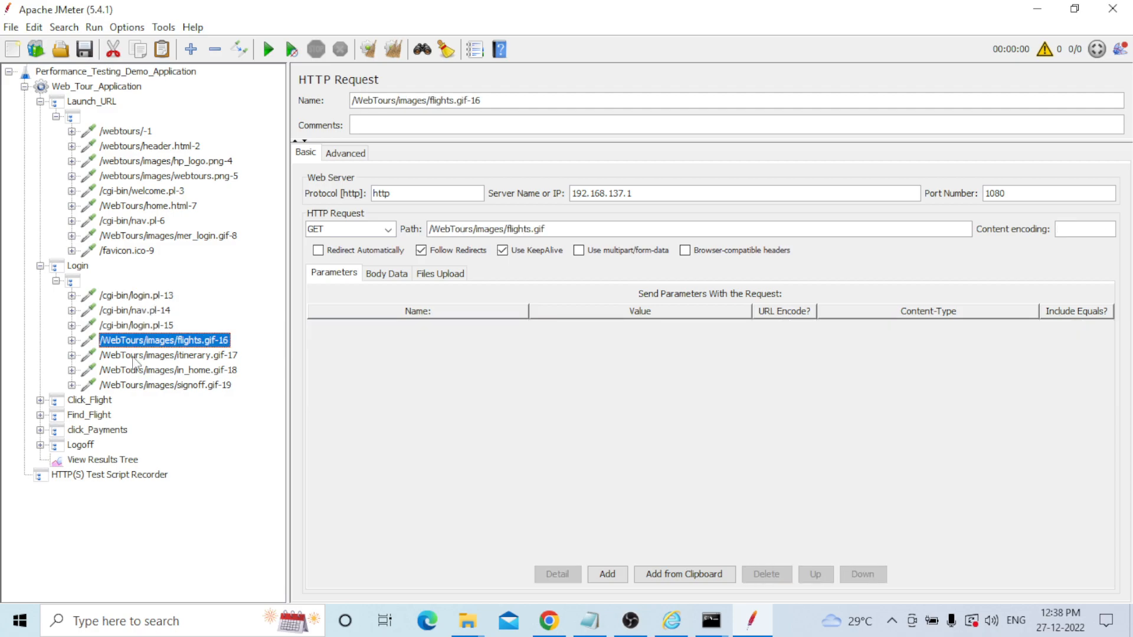
{"action": "left_click", "coordinate": [135, 385]}
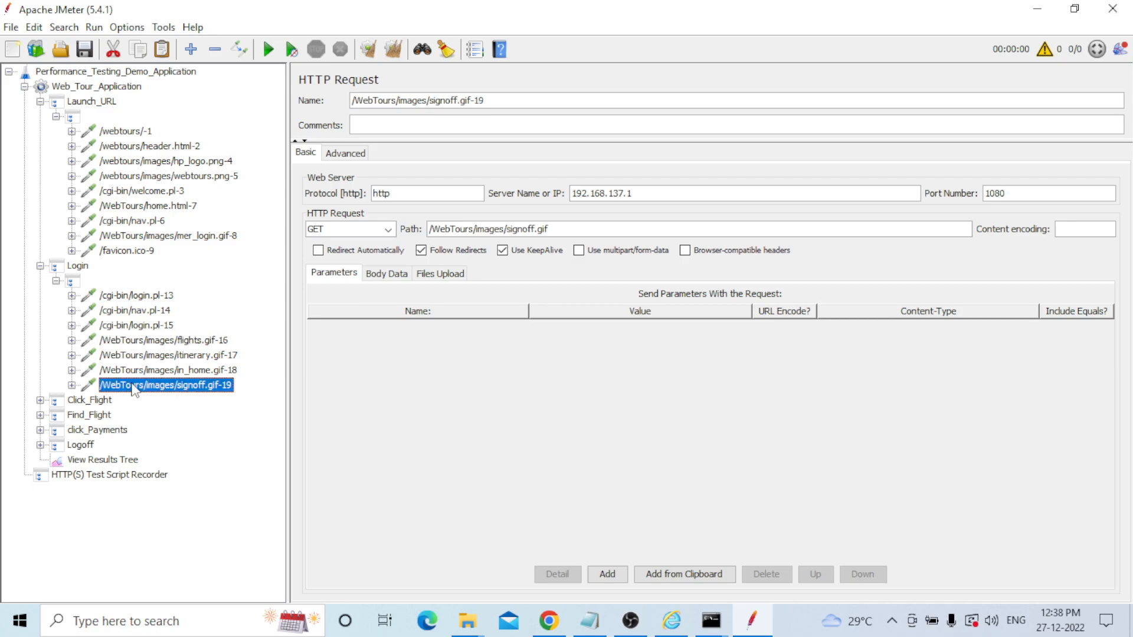
Expand Click_Flight and review its requests from nav.pl-21 through /WebTours/classes/-27.
{"action": "left_click", "coordinate": [40, 401]}
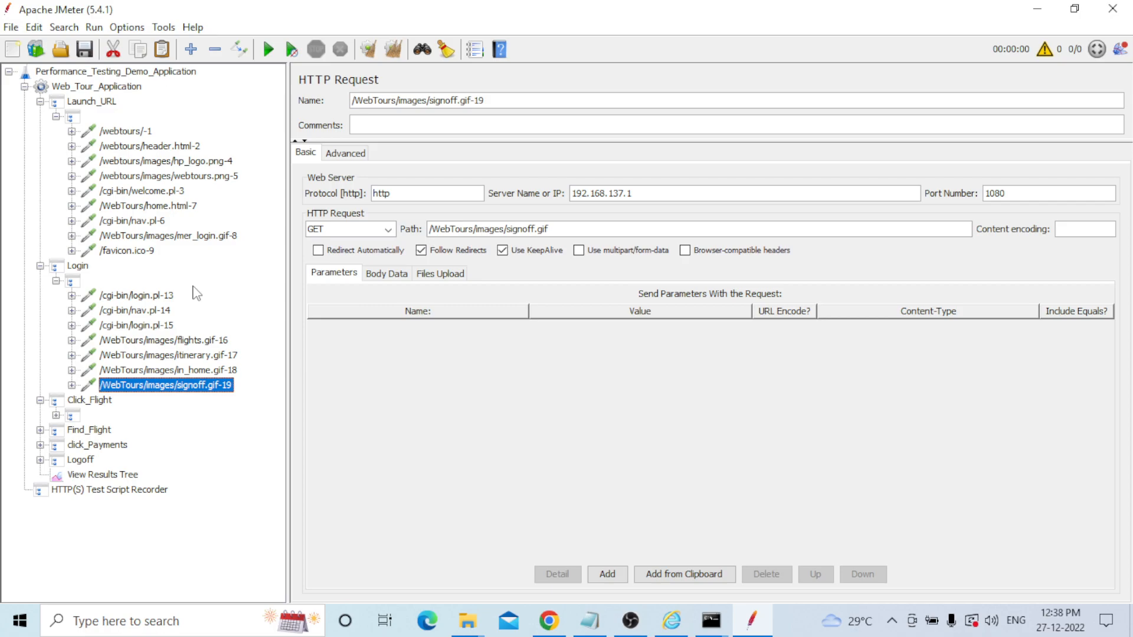
{"action": "left_click", "coordinate": [56, 415]}
{"action": "left_click", "coordinate": [126, 420]}
{"action": "left_click", "coordinate": [134, 431]}
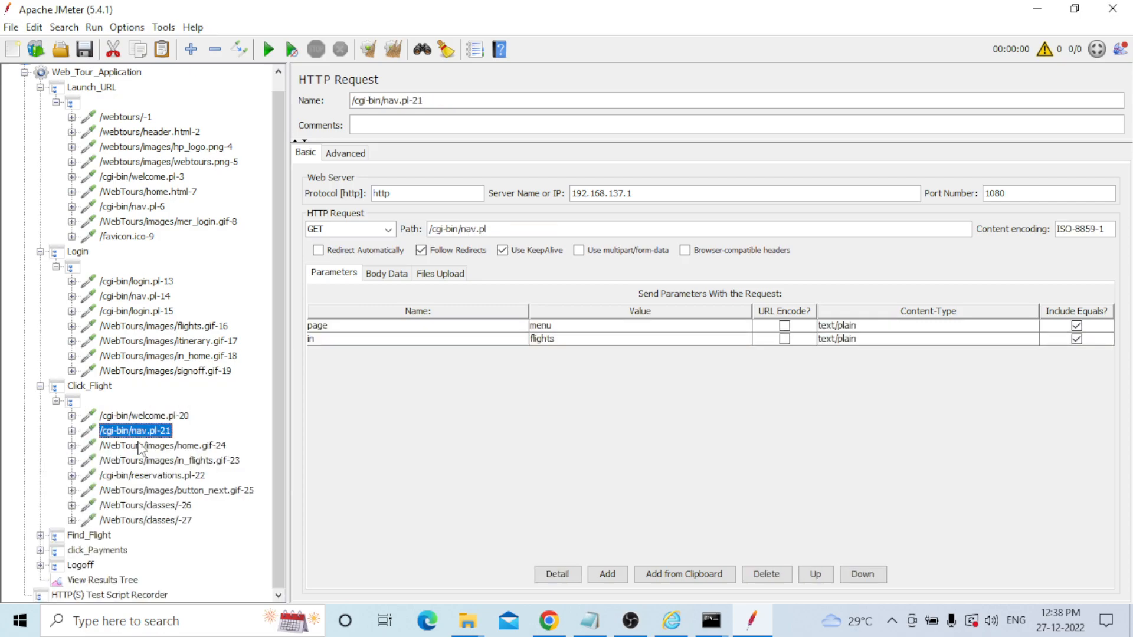
{"action": "left_click", "coordinate": [140, 447]}
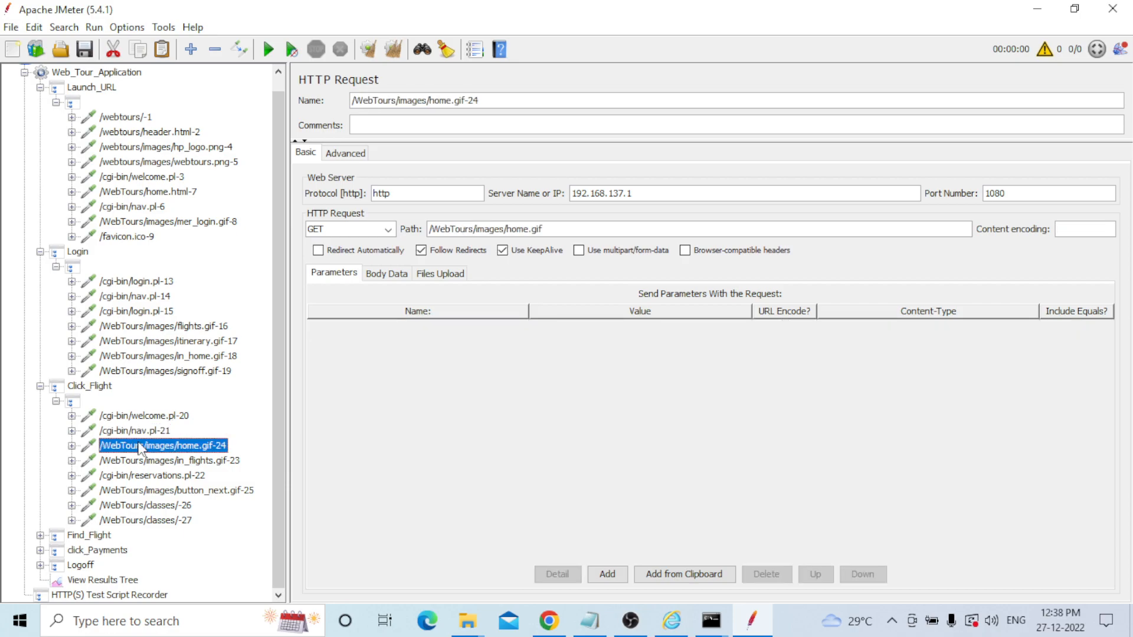
{"action": "left_click", "coordinate": [139, 463]}
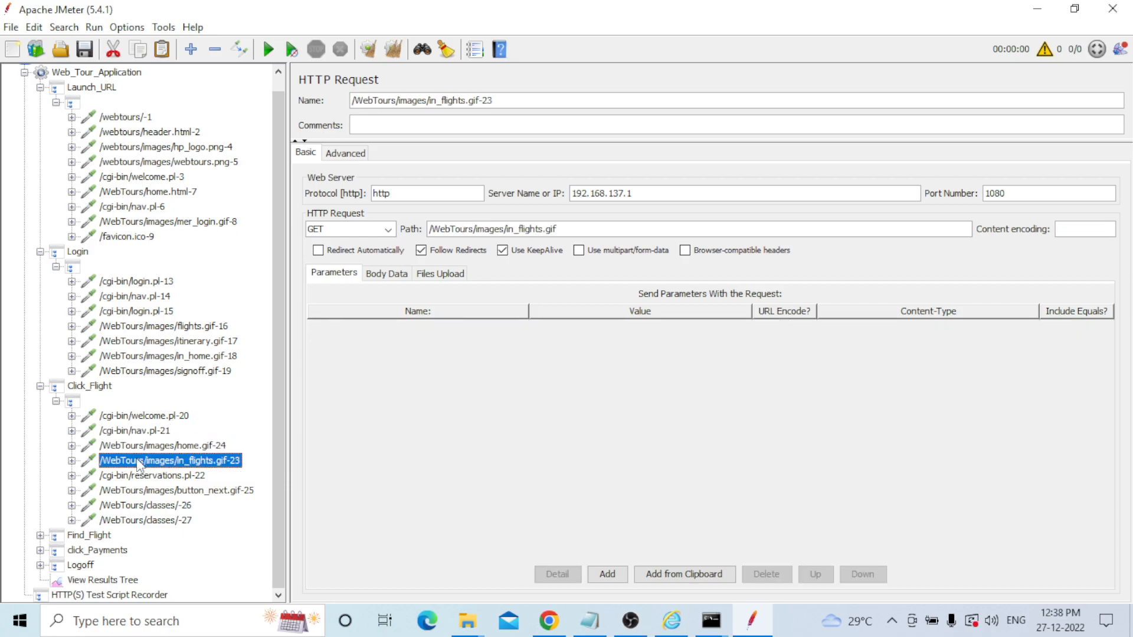
{"action": "left_click", "coordinate": [140, 476]}
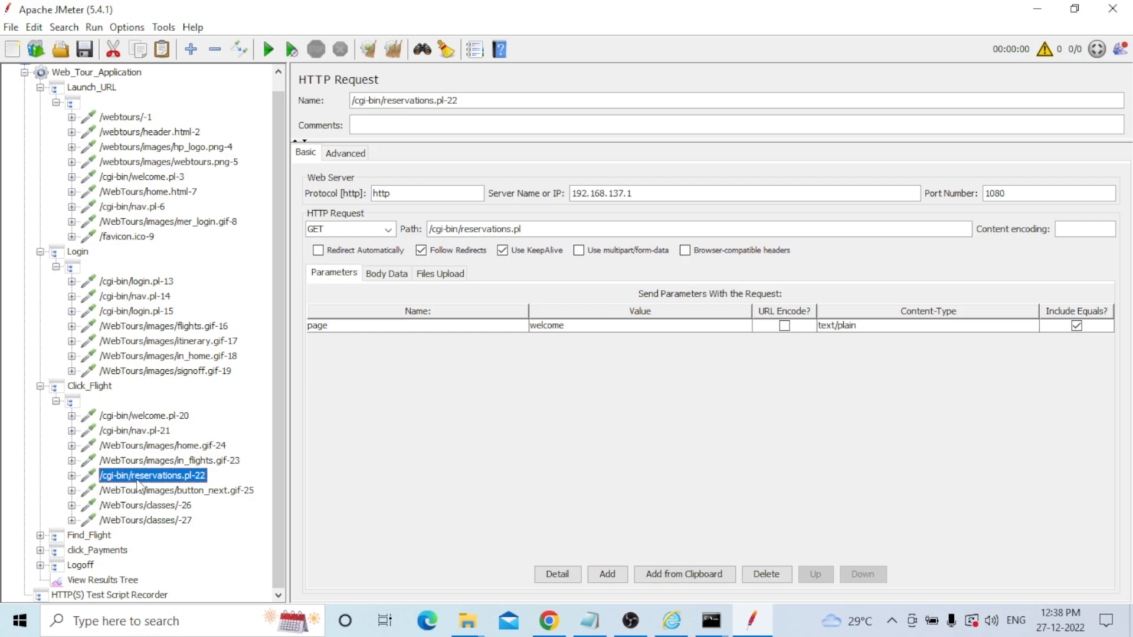
{"action": "left_click", "coordinate": [140, 507]}
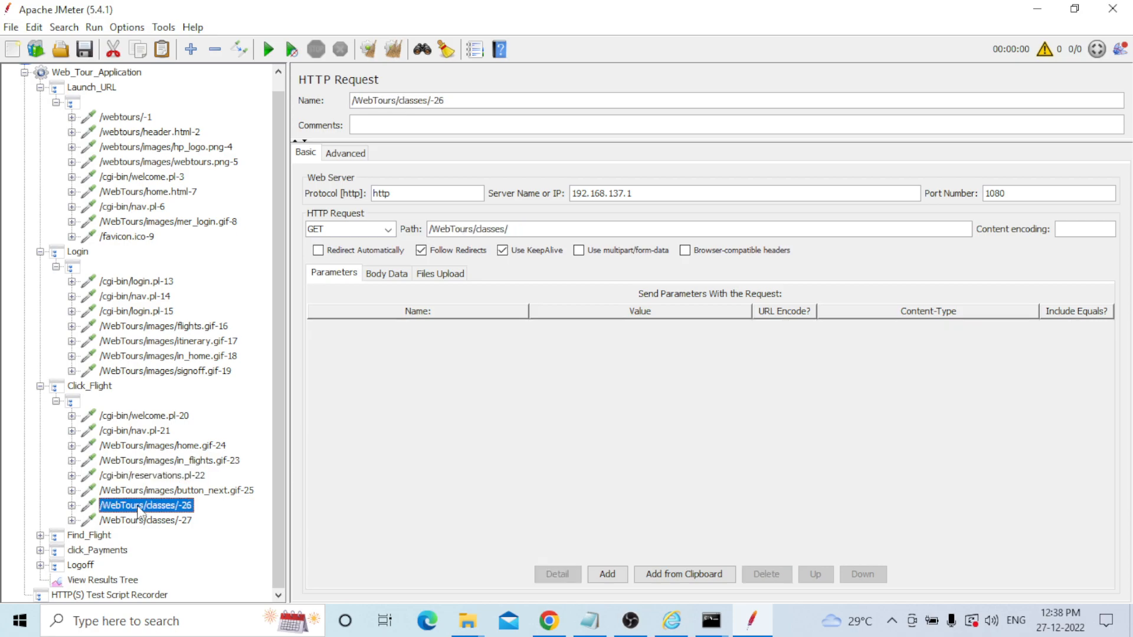
{"action": "left_click", "coordinate": [138, 522]}
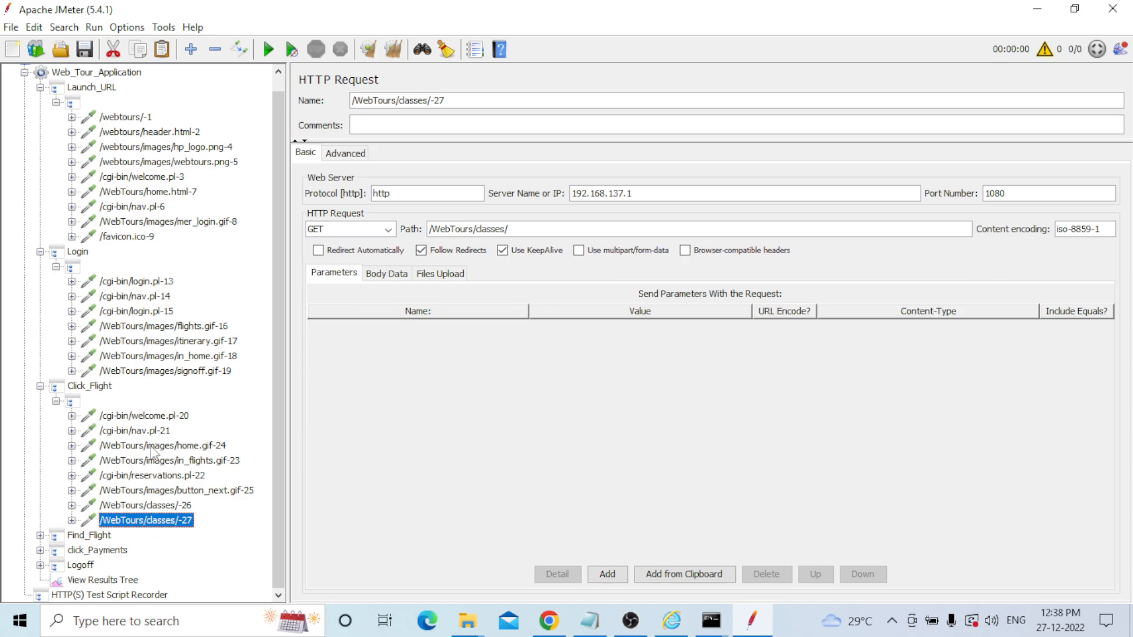
{"action": "left_click", "coordinate": [131, 509]}
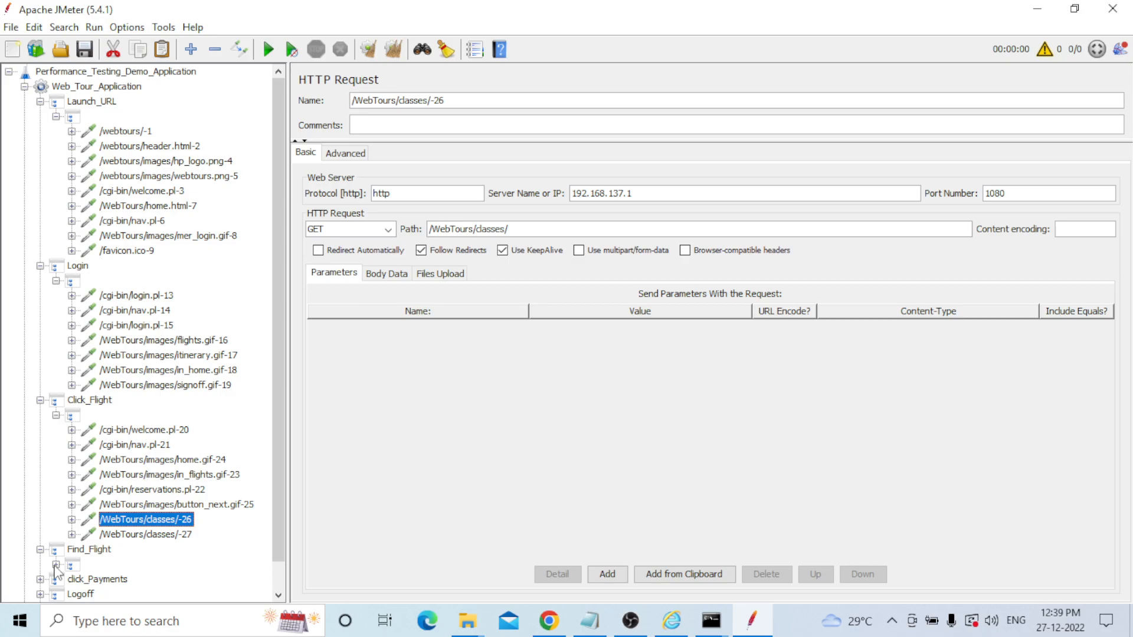
List Find_Flight's requests and inspect reservations.pl-28 and reservations.pl-29 with its outboundFlight parameter.
{"action": "left_click", "coordinate": [56, 565]}
{"action": "left_click", "coordinate": [278, 597]}
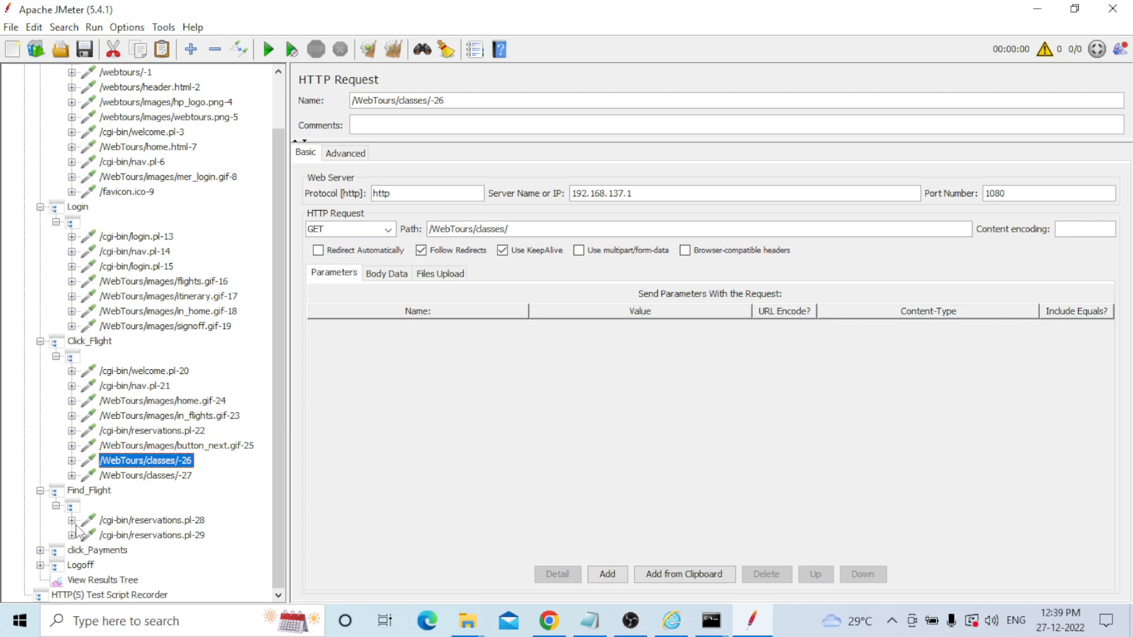
{"action": "left_click", "coordinate": [133, 521]}
{"action": "left_click", "coordinate": [140, 538]}
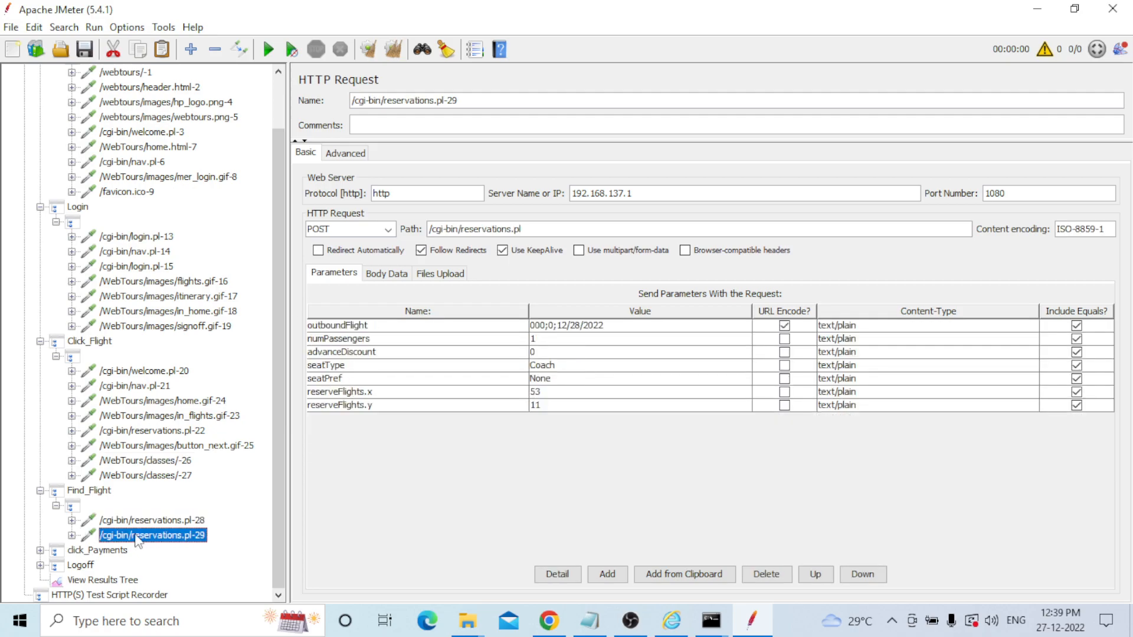
Expand click_Payments and inspect the reservations.pl-30 payment request and bookanother.gif-31.
{"action": "left_click", "coordinate": [40, 551]}
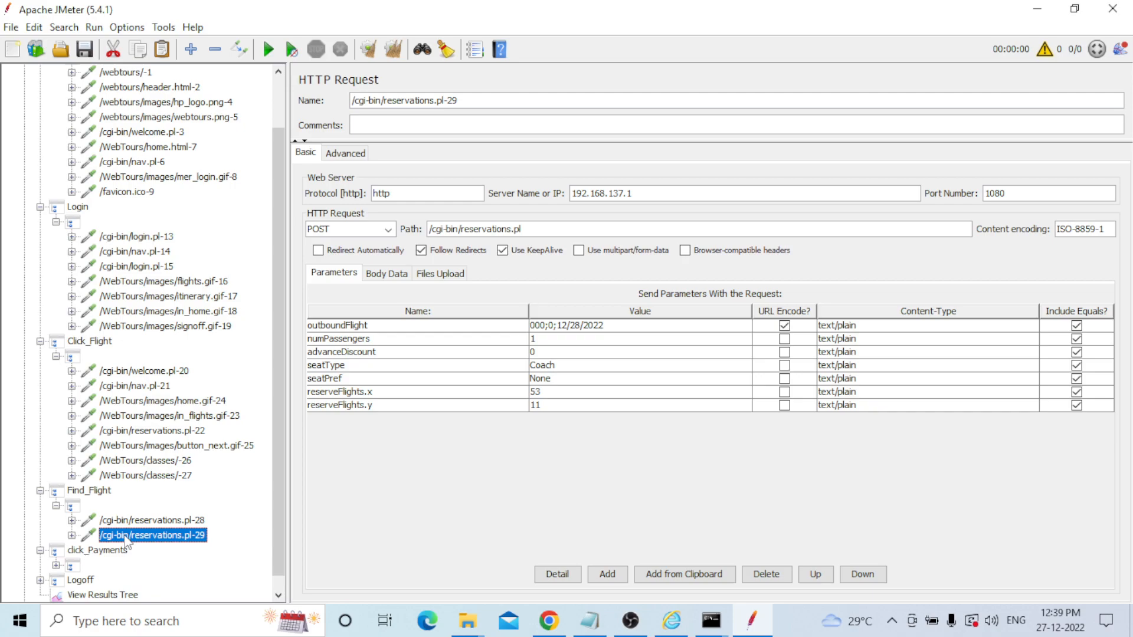
{"action": "left_click", "coordinate": [56, 565]}
{"action": "left_click", "coordinate": [278, 596]}
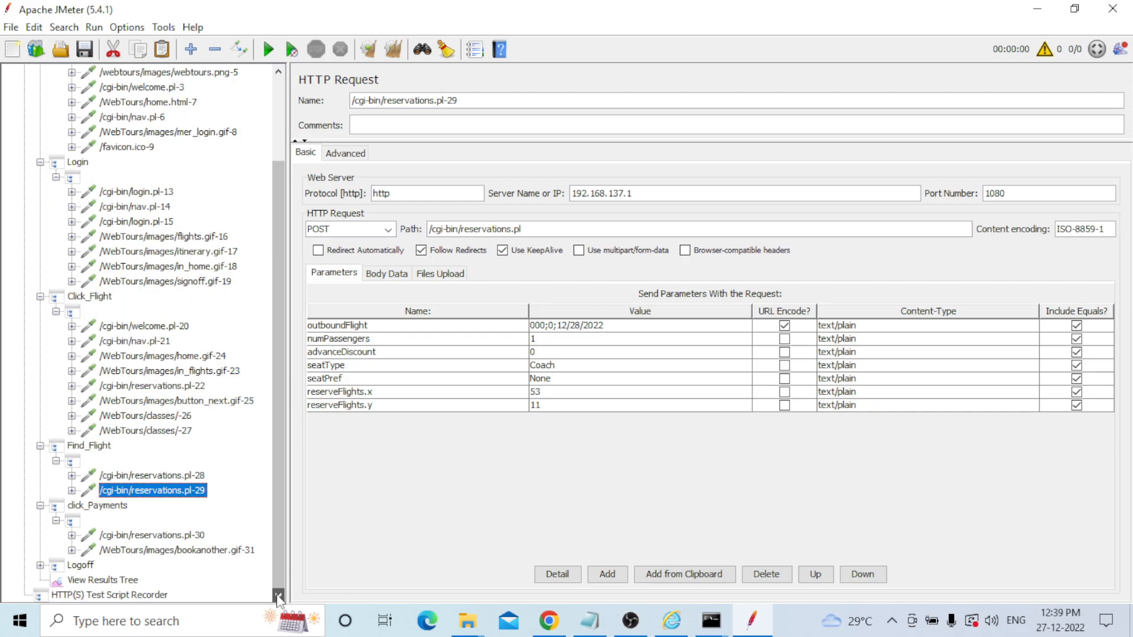
{"action": "left_click", "coordinate": [144, 535]}
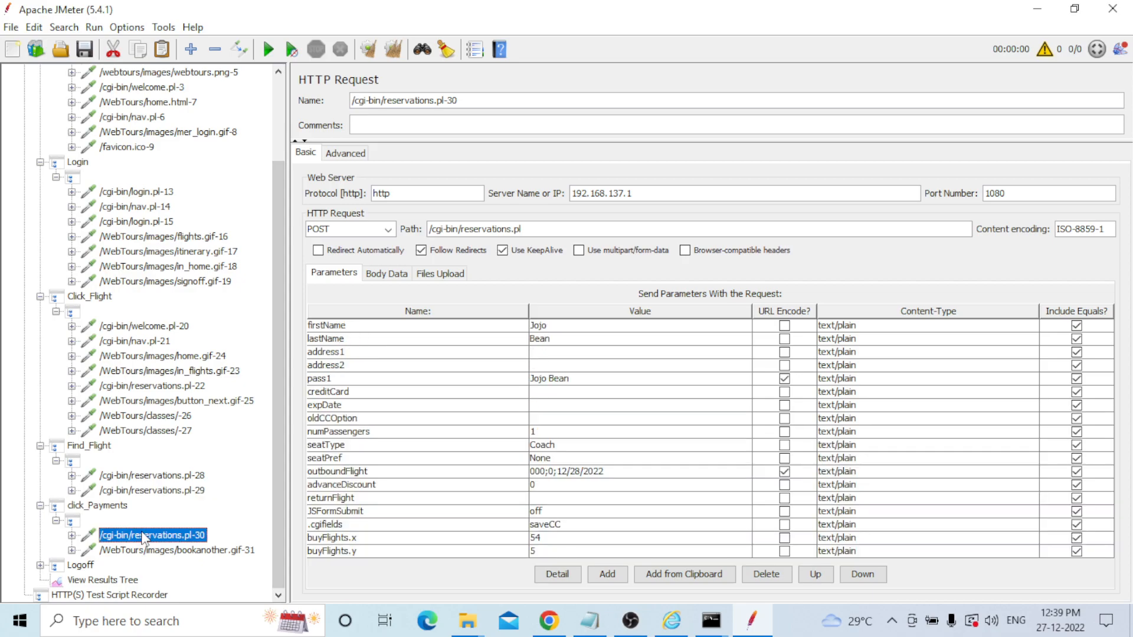
{"action": "left_click", "coordinate": [130, 552]}
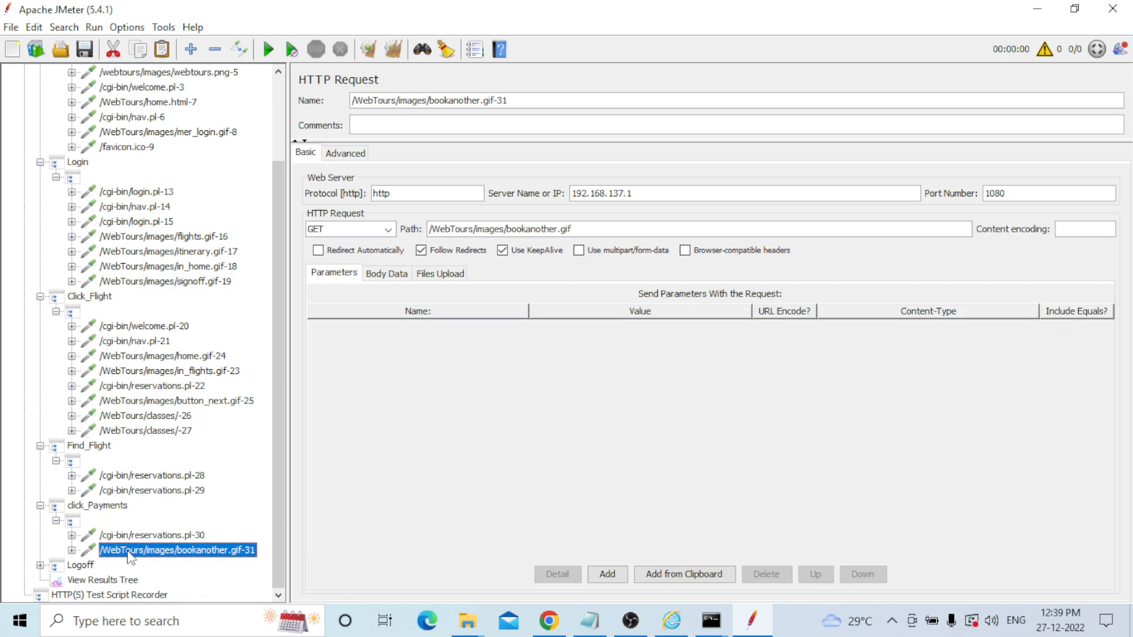
Expand Logoff and inspect its welcome.pl-32 and /cgi-bin/nav.pl-33 requests.
{"action": "left_click", "coordinate": [39, 565]}
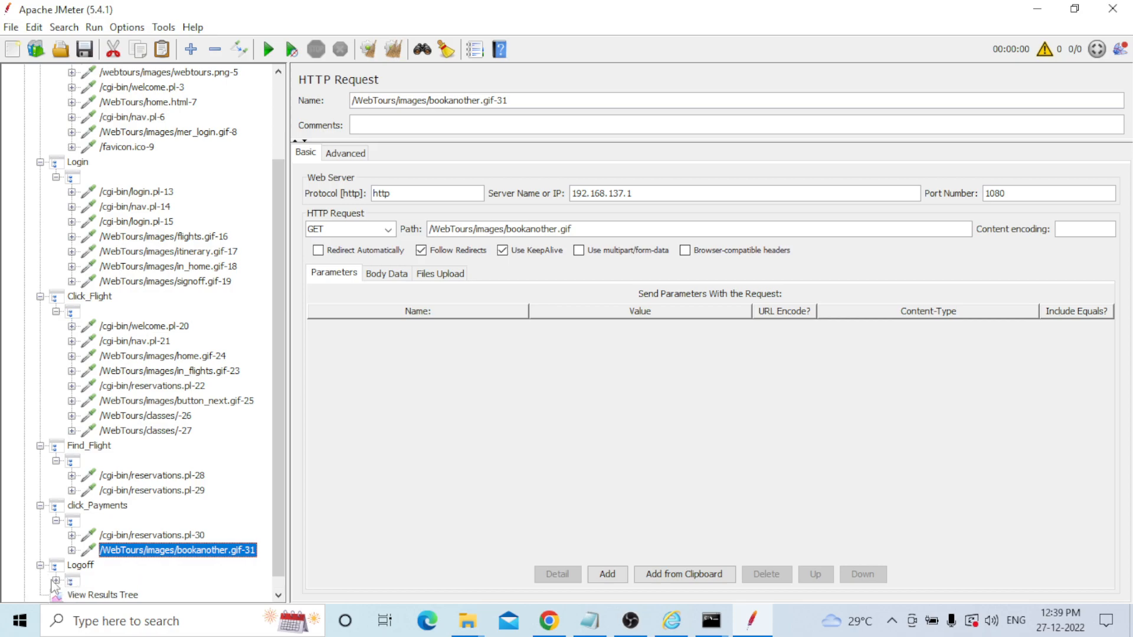
{"action": "left_click", "coordinate": [56, 580]}
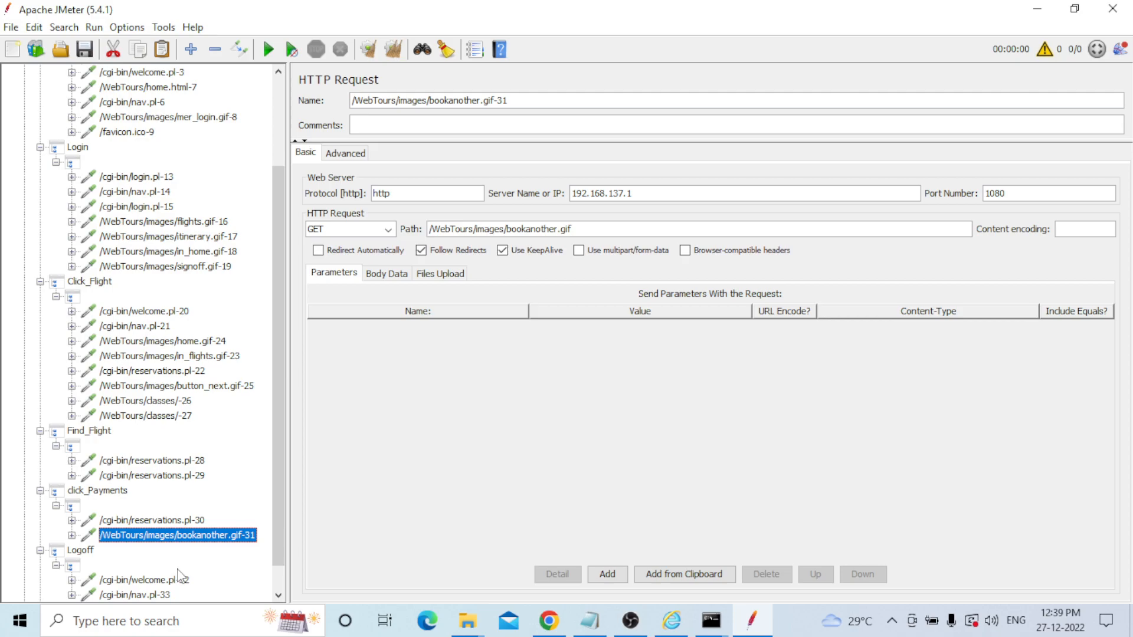
{"action": "scroll", "coordinate": [180, 575], "scroll_direction": "down", "scroll_amount": 1}
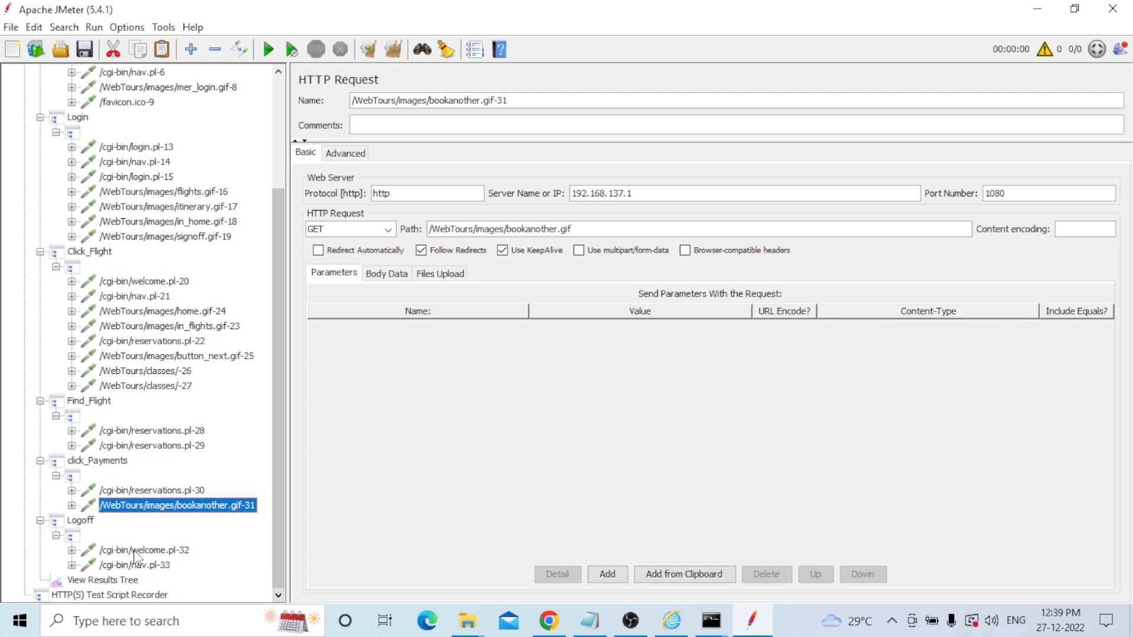
{"action": "left_click", "coordinate": [135, 551]}
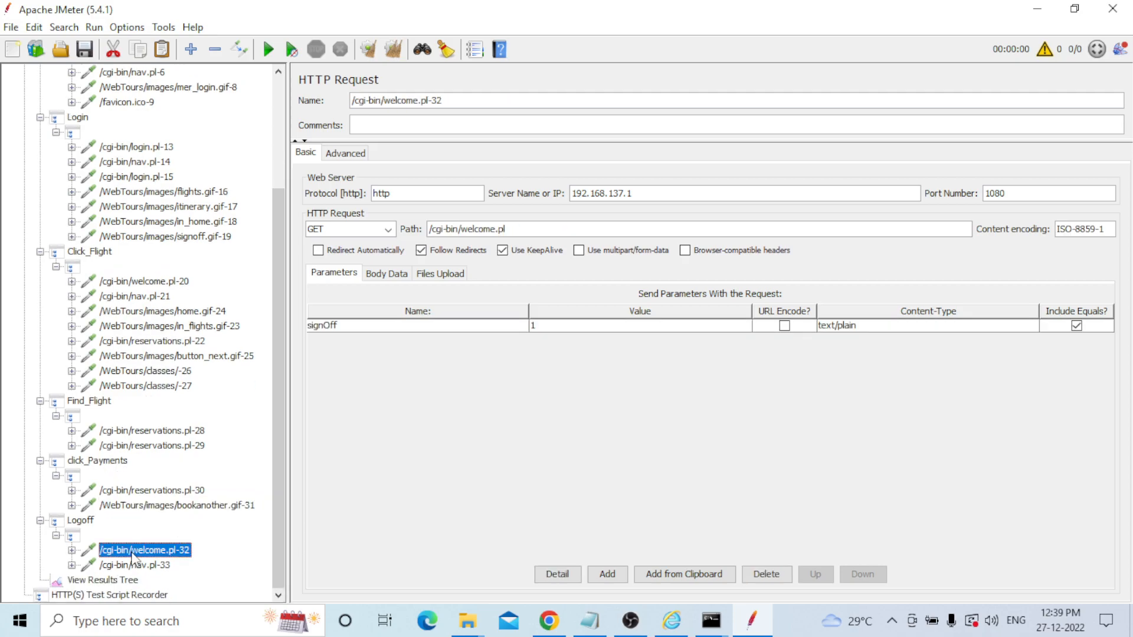
{"action": "left_click", "coordinate": [113, 566]}
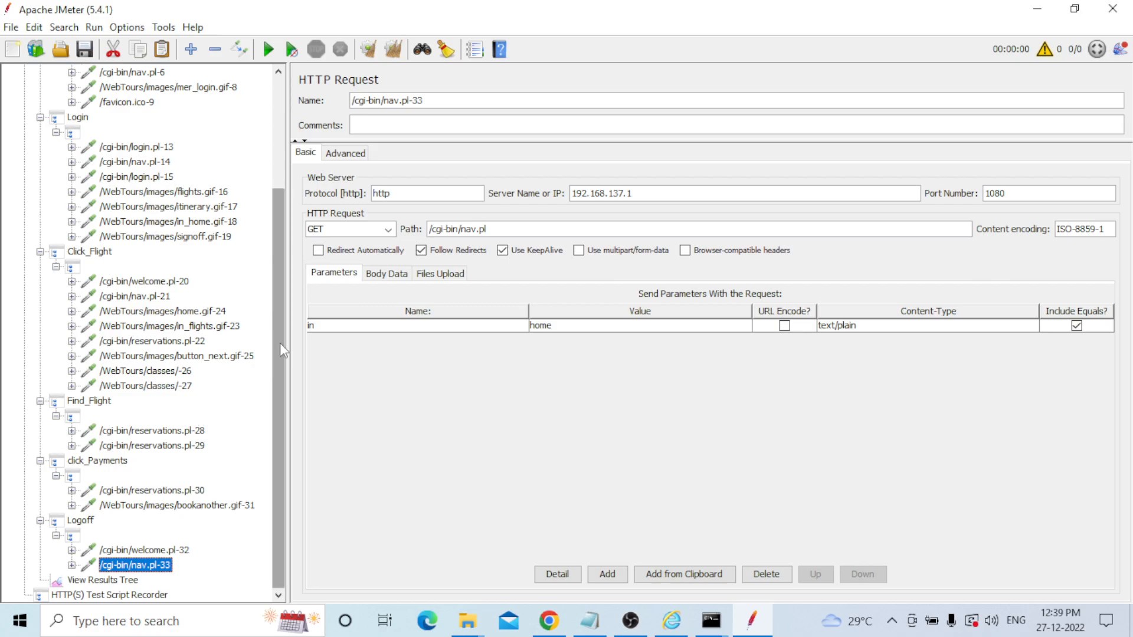
{"action": "scroll", "coordinate": [280, 342], "scroll_direction": "up", "scroll_amount": 4}
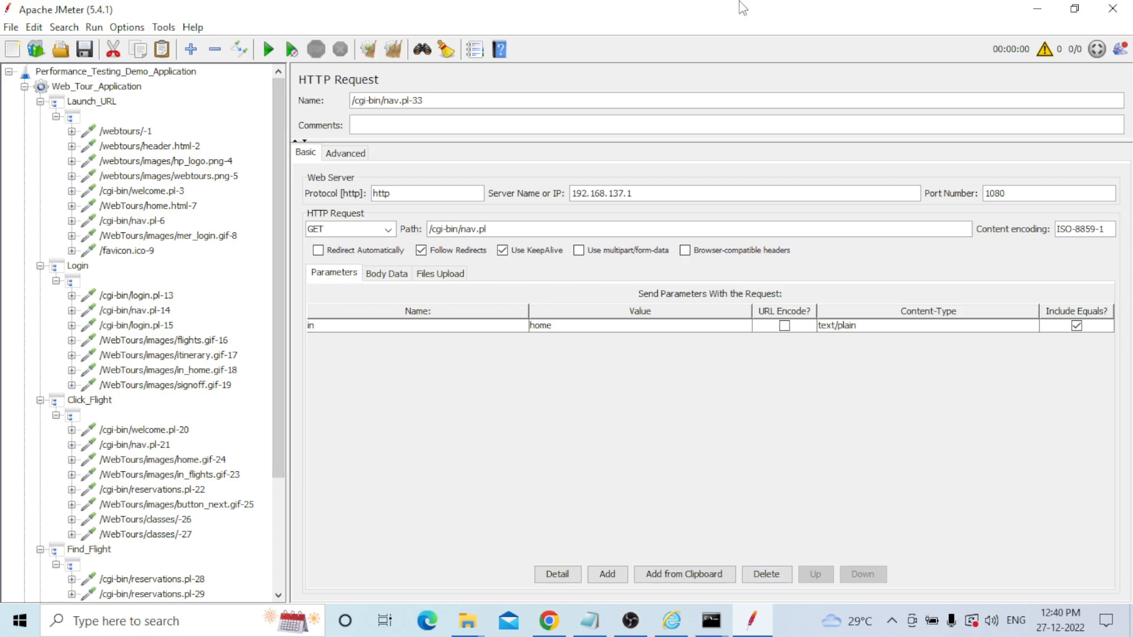
Start saving the plan, choose Local Disk (E:) and clear the default nav.pl-33 file name.
{"action": "left_click", "coordinate": [85, 50]}
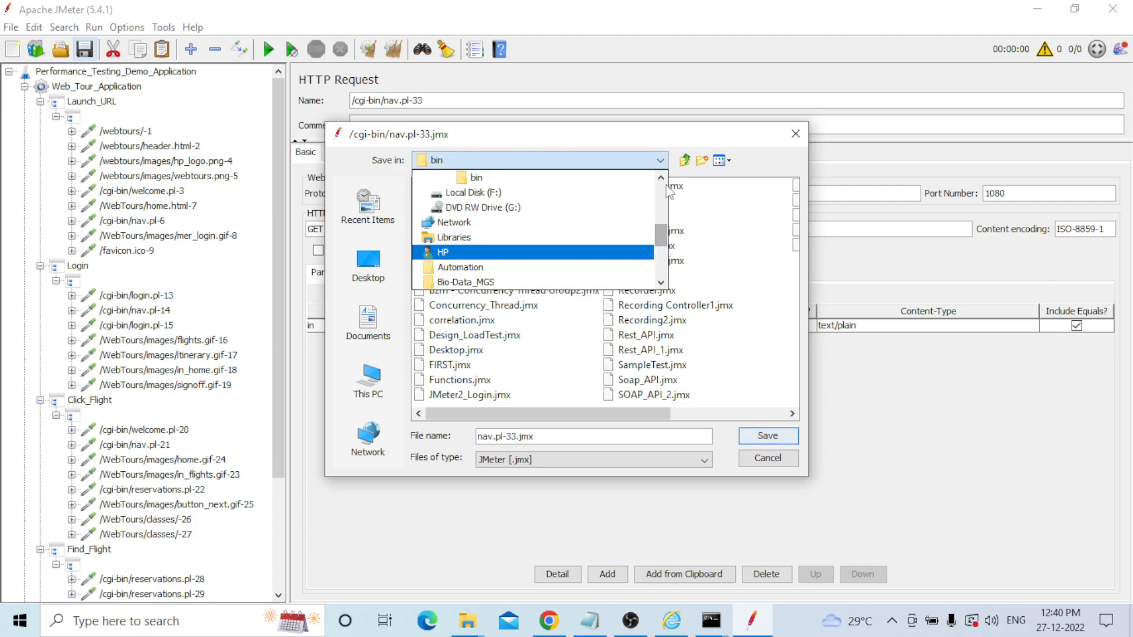
{"action": "left_click", "coordinate": [662, 178]}
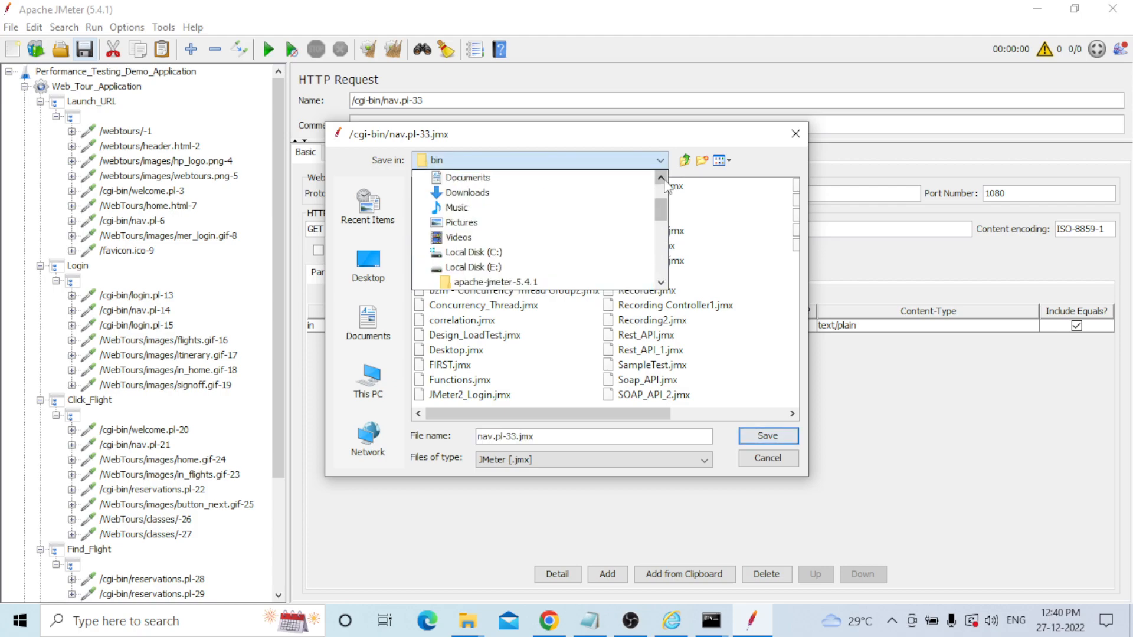
{"action": "left_click", "coordinate": [490, 268]}
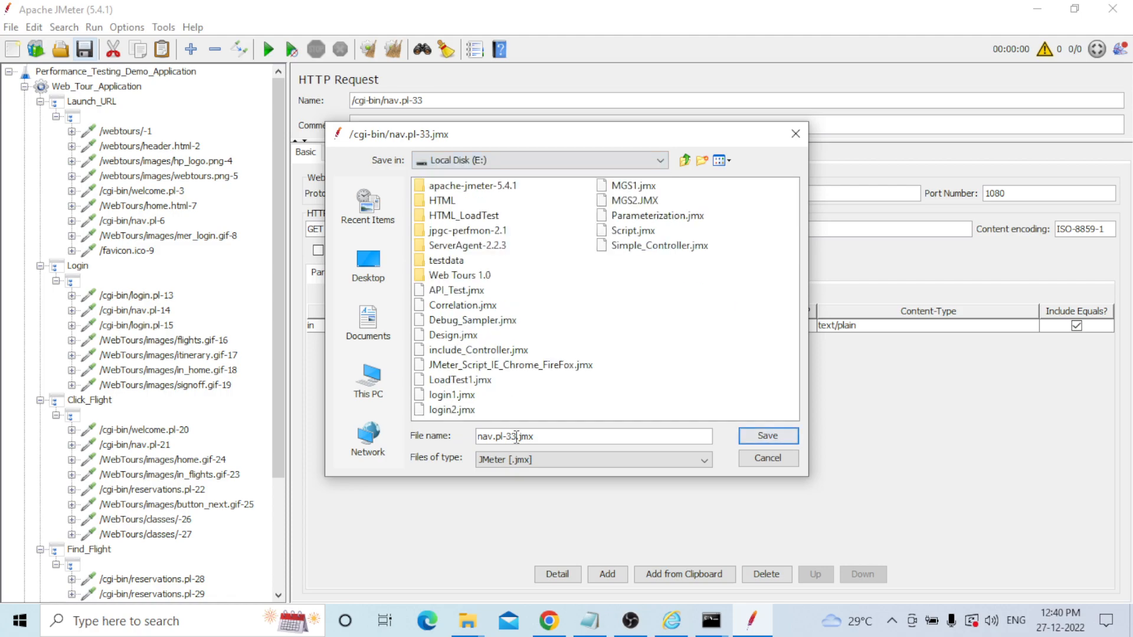
{"action": "left_click_drag", "start_coordinate": [517, 438], "coordinate": [461, 433]}
{"action": "key", "text": "BackSpace"}
Name the file WebTour_Script.jmx and save it.
{"action": "type", "text": "Performance_Te"}
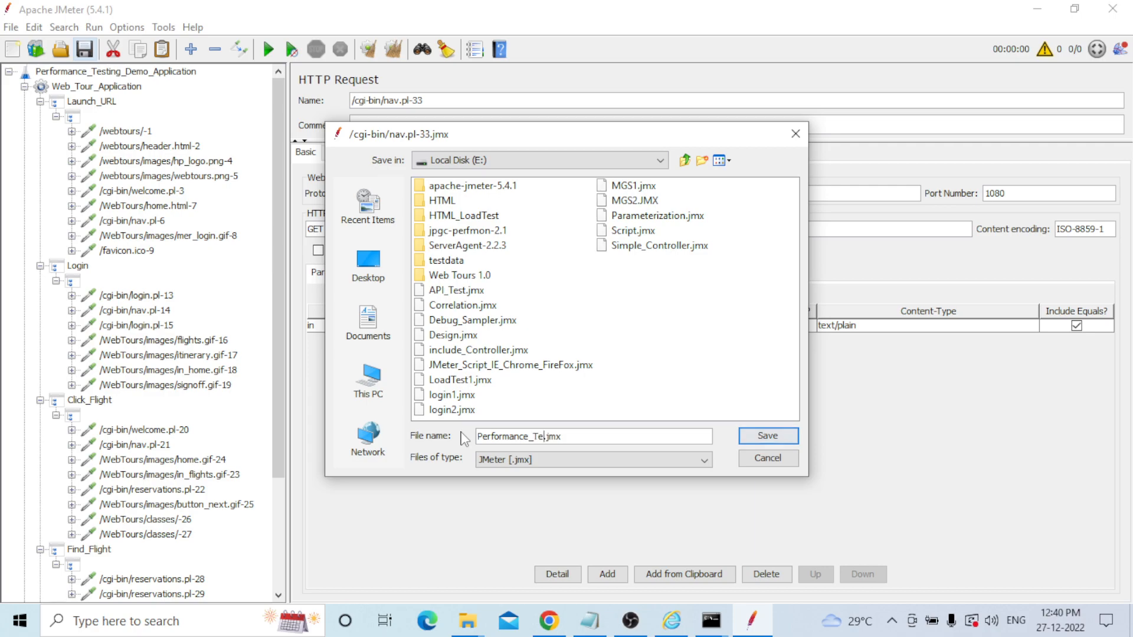
{"action": "type", "text": "st"}
{"action": "type", "text": "_Sc"}
{"action": "key", "text": "BackSpace"}
{"action": "key", "text": "BackSpace"}
{"action": "key", "text": "ctrl+BackSpace"}
{"action": "type", "text": "Test"}
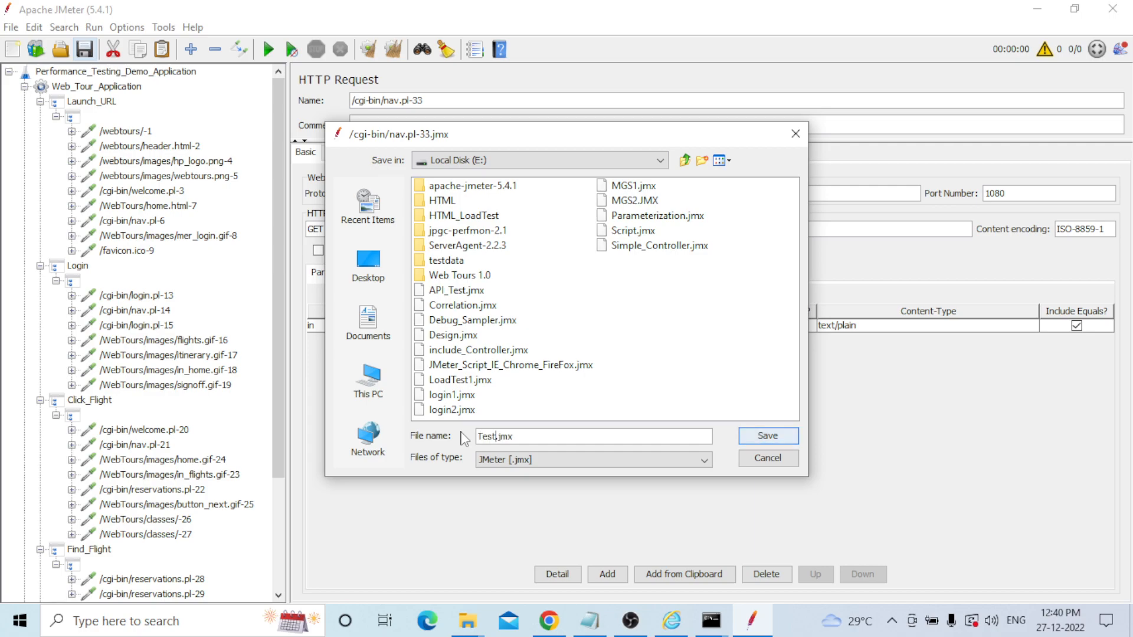
{"action": "key", "text": "BackSpace"}
{"action": "key", "text": "BackSpace"}
{"action": "key", "text": "BackSpace"}
{"action": "key", "text": "BackSpace"}
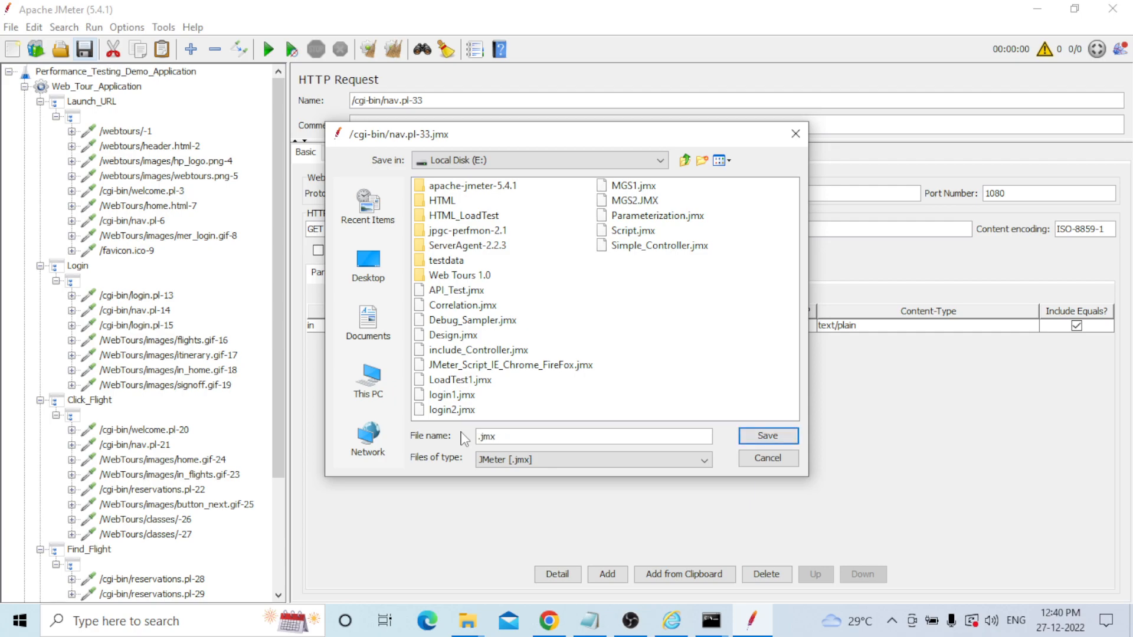
{"action": "type", "text": "We"}
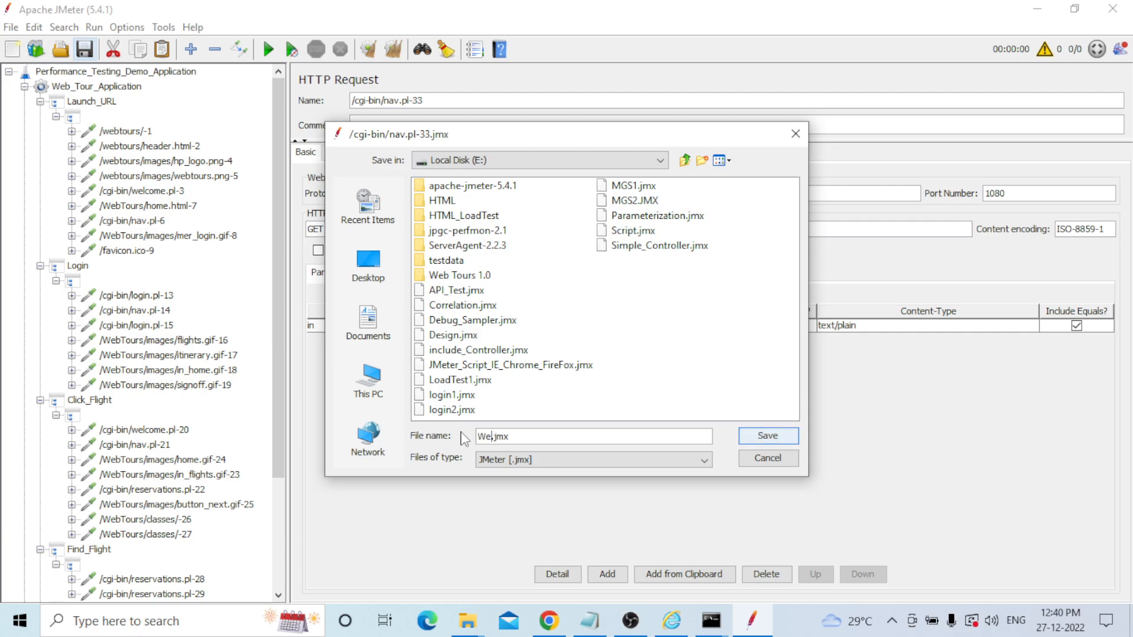
{"action": "type", "text": "bTour"}
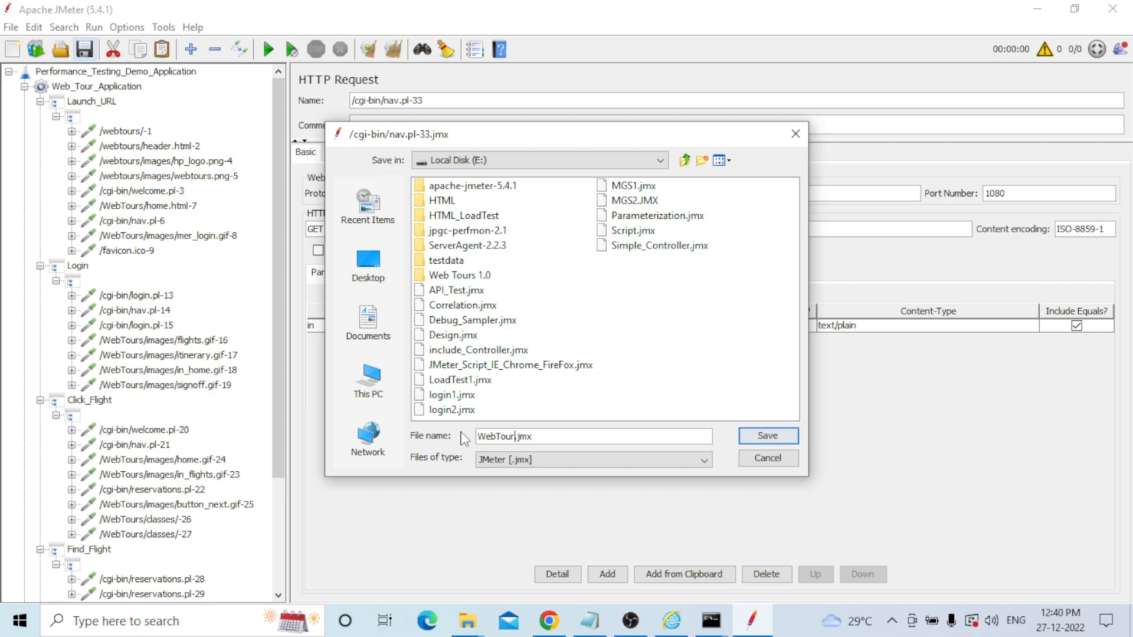
{"action": "type", "text": "_Script"}
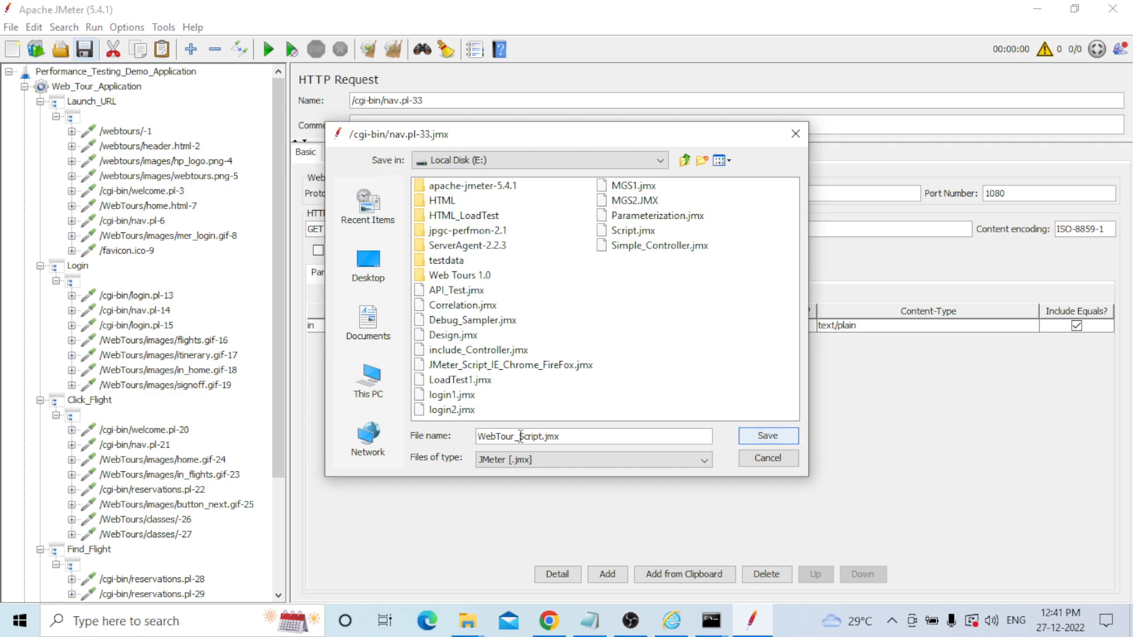
{"action": "left_click", "coordinate": [760, 437]}
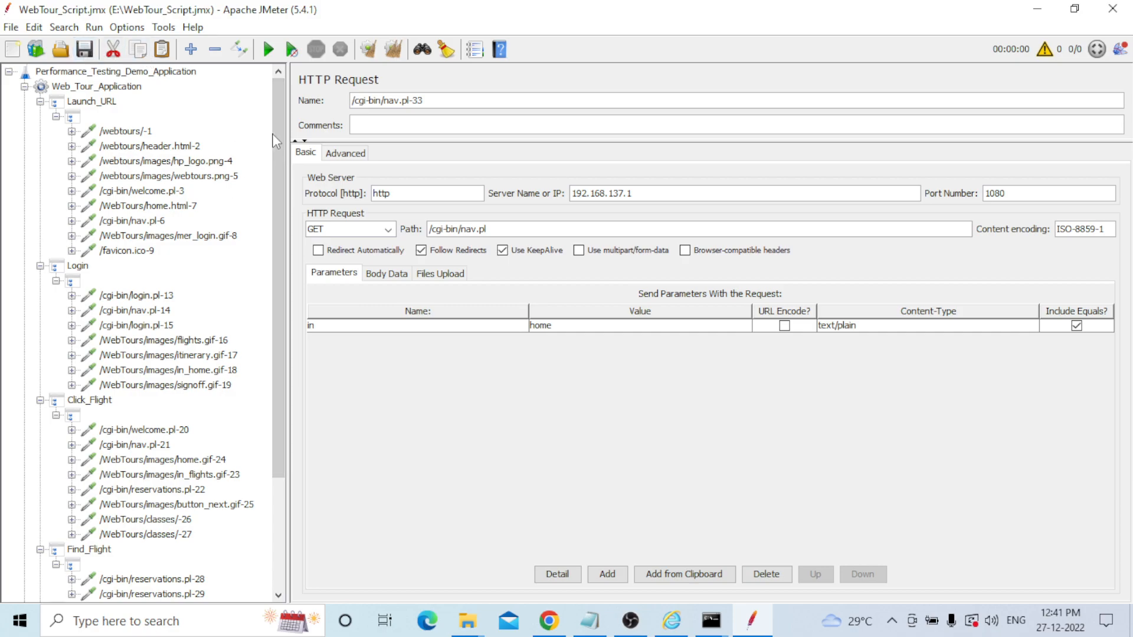
Run the test and inspect the /favicon.ico-9 result failing with 404 Not Found, then select that request.
{"action": "left_click_drag", "start_coordinate": [277, 141], "coordinate": [277, 253]}
{"action": "left_click", "coordinate": [118, 581]}
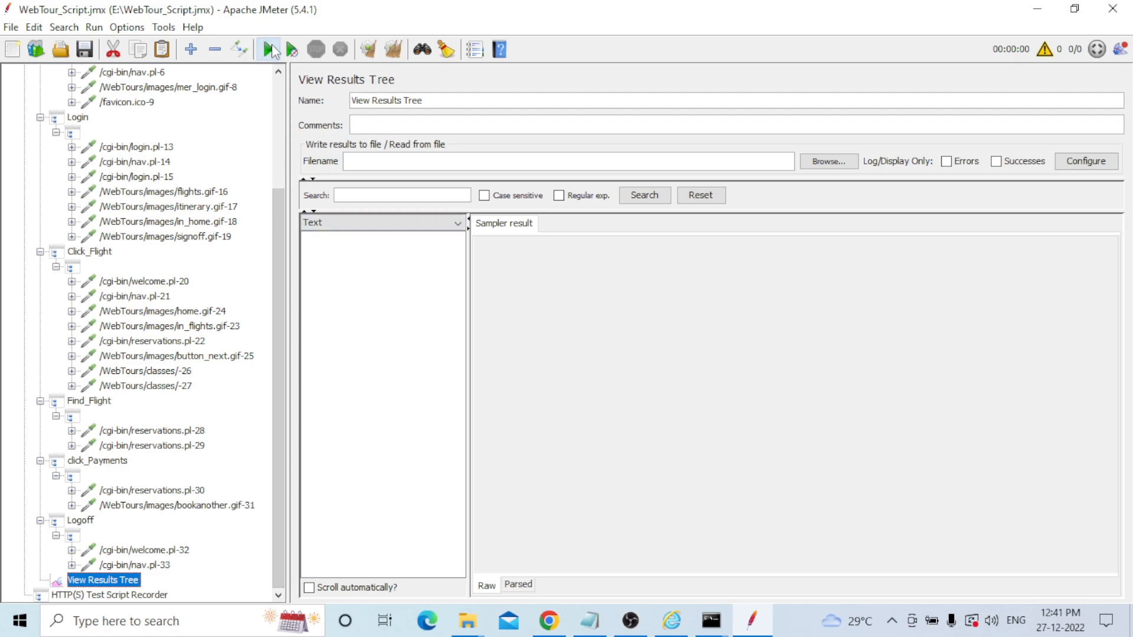
{"action": "left_click", "coordinate": [270, 50]}
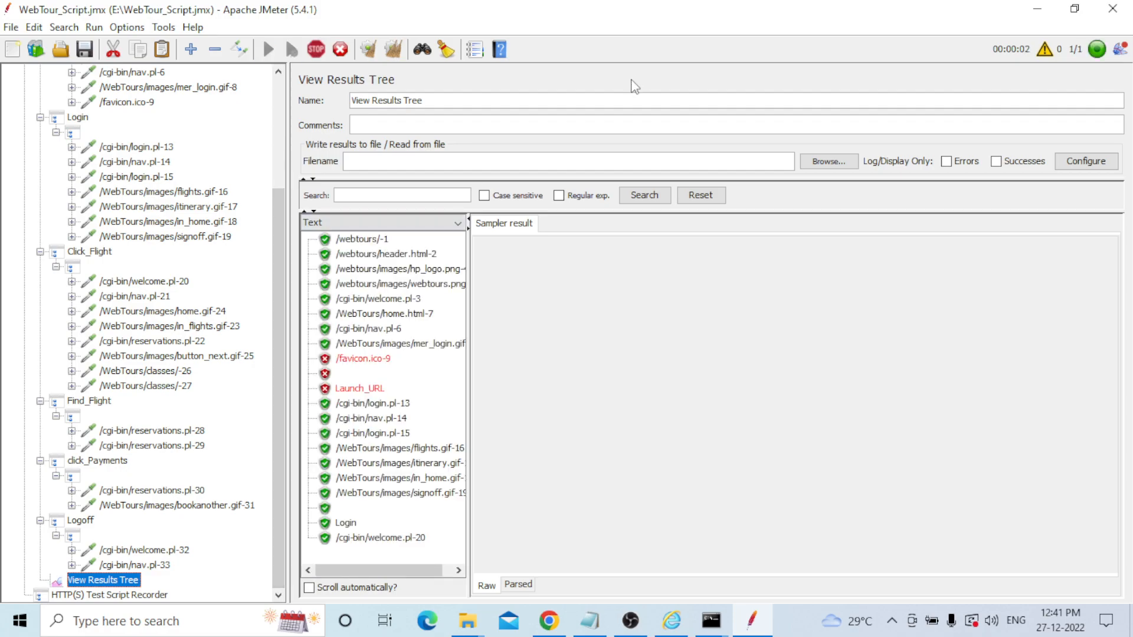
{"action": "left_click_drag", "start_coordinate": [459, 296], "coordinate": [458, 348]}
{"action": "left_click", "coordinate": [364, 358]}
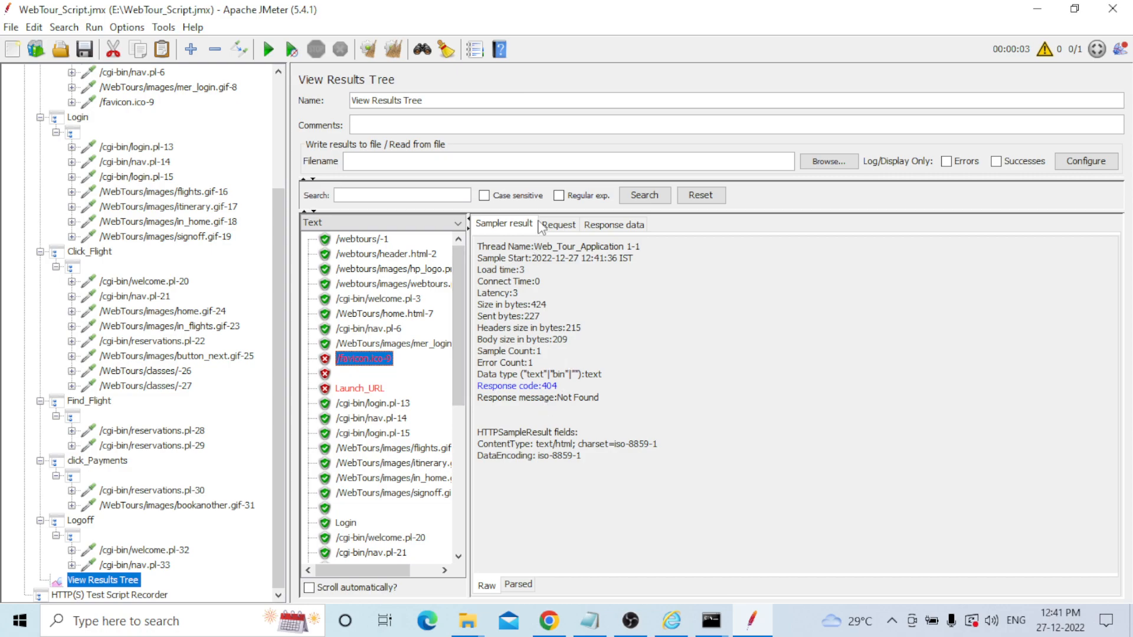
{"action": "left_click", "coordinate": [556, 225]}
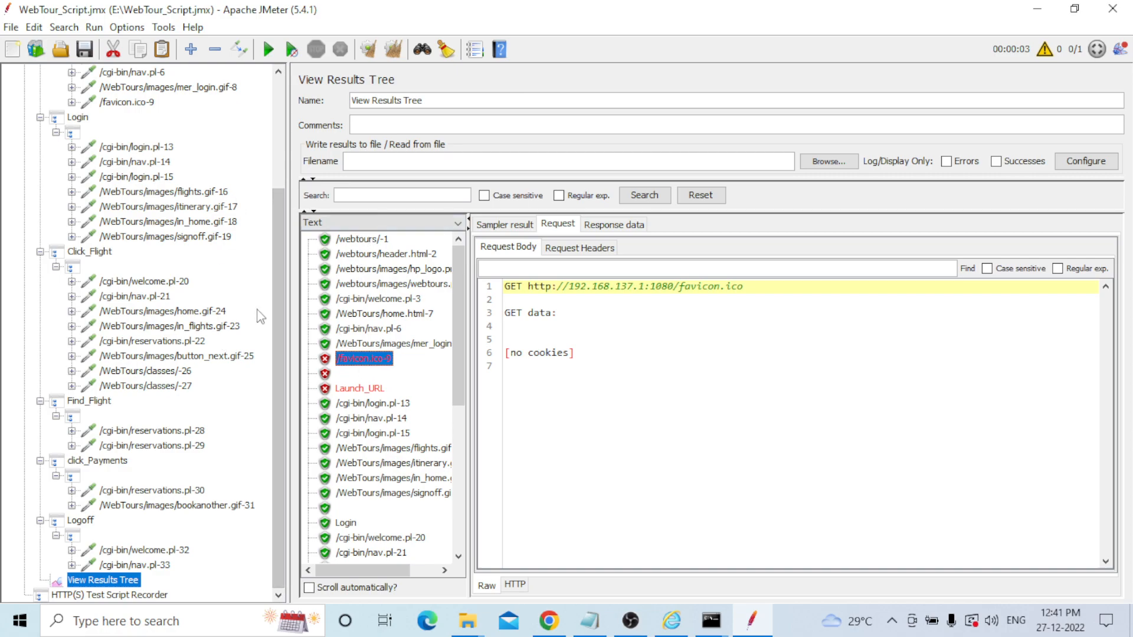
{"action": "left_click", "coordinate": [131, 104]}
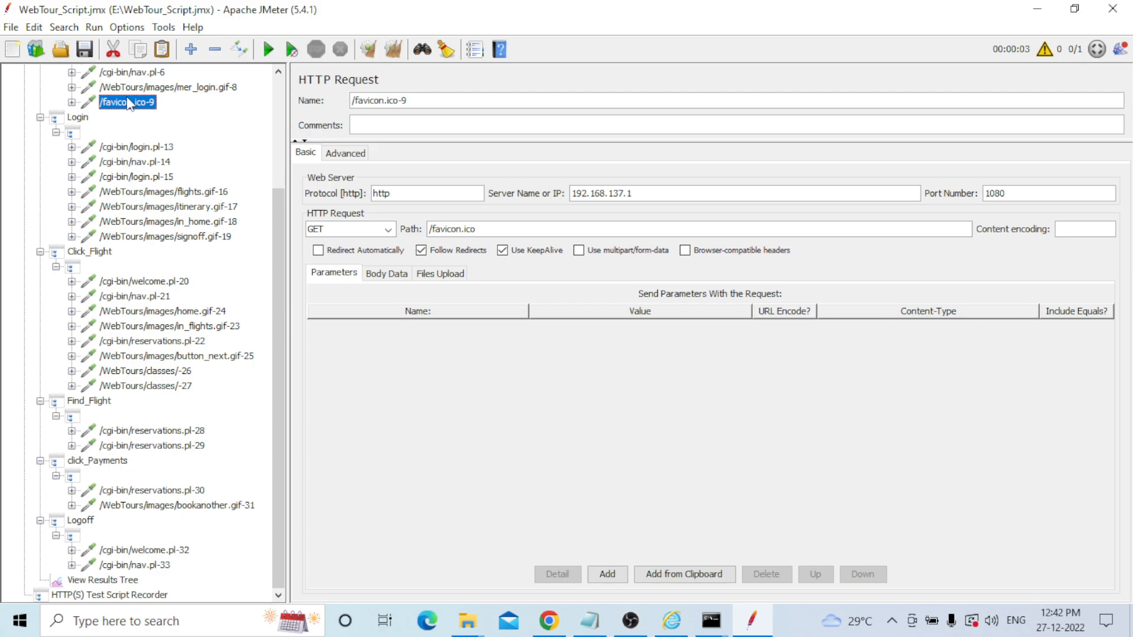
Delete the /favicon.ico-9 request from Launch_URL and rerun the test with Ctrl+R.
{"action": "left_click", "coordinate": [134, 88]}
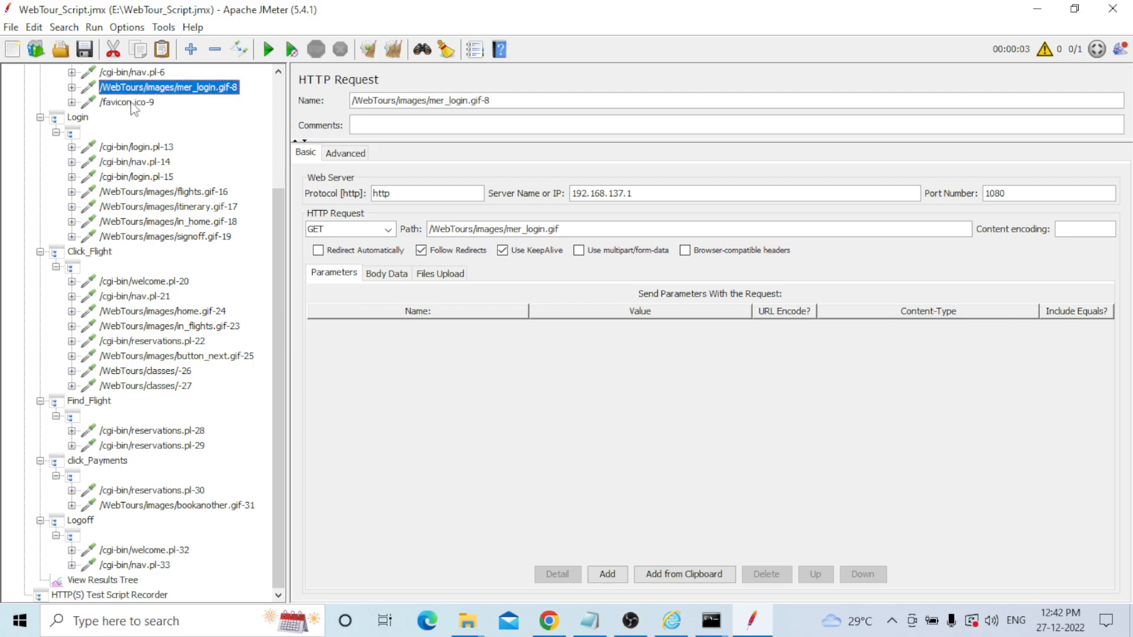
{"action": "left_click", "coordinate": [130, 104]}
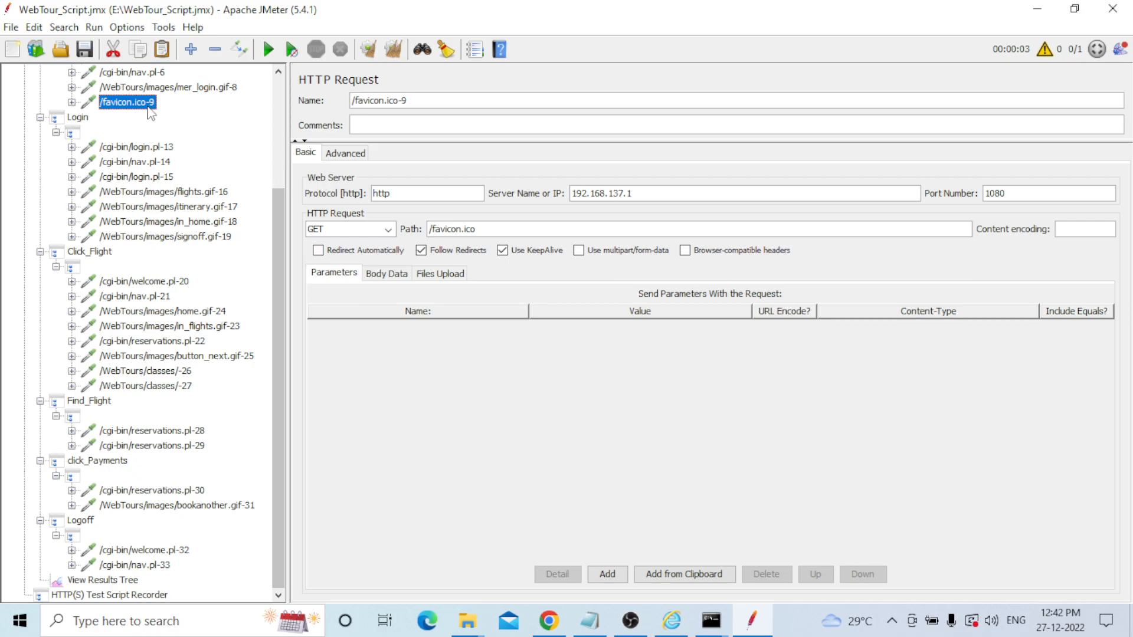
{"action": "key", "text": "Delete"}
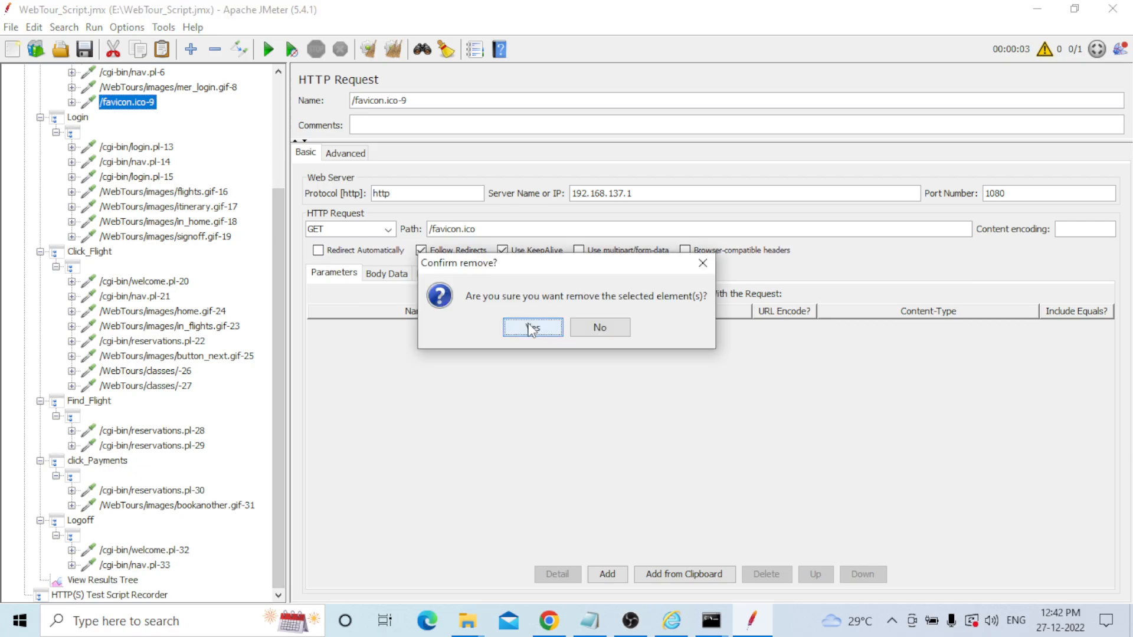
{"action": "left_click", "coordinate": [533, 327]}
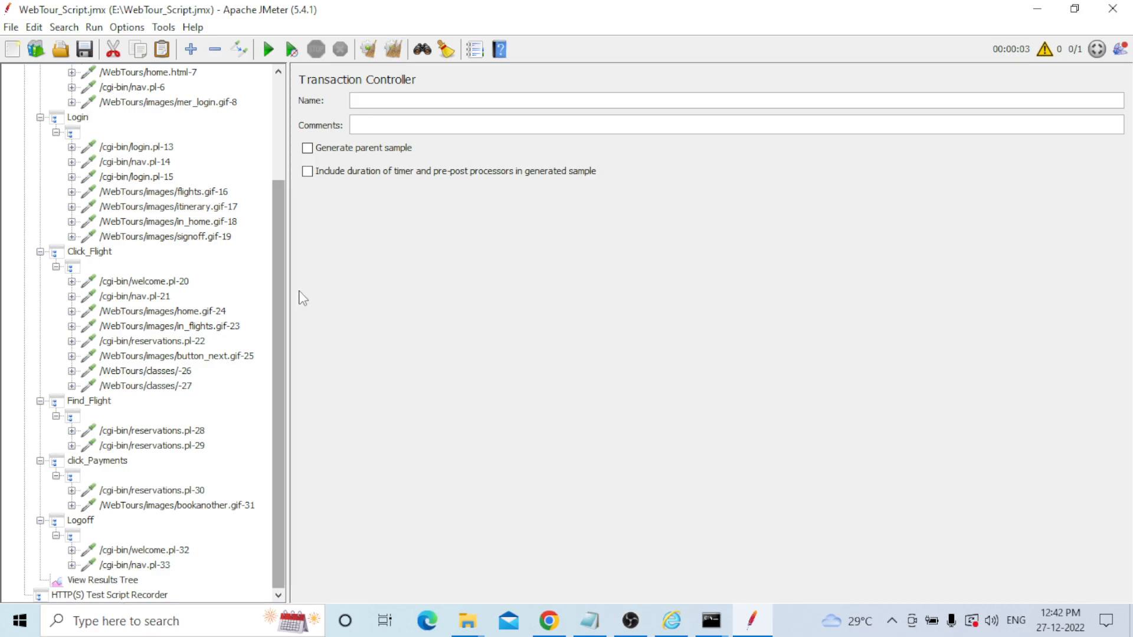
{"action": "left_click", "coordinate": [104, 585]}
{"action": "key", "text": "ctrl+r"}
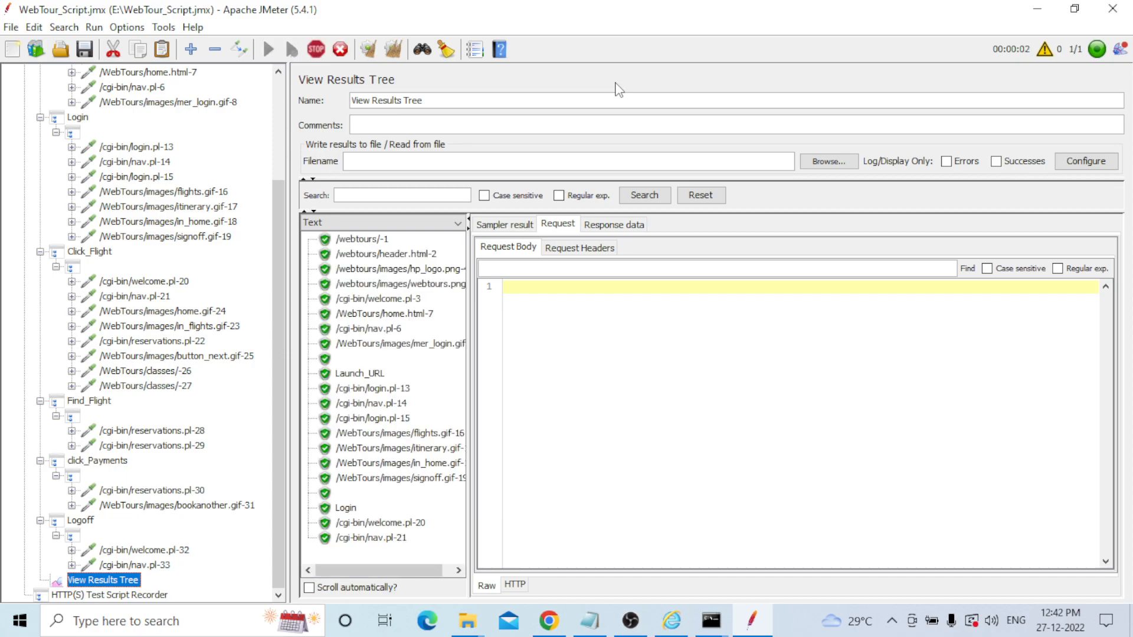
Inspect the failed /WebTours/classes/-26 and -27 results and their 403 Forbidden permission-denied responses.
{"action": "mouse_move", "coordinate": [460, 299]}
{"action": "left_mouse_down"}
{"action": "mouse_move", "coordinate": [450, 497]}
{"action": "mouse_move", "coordinate": [458, 285]}
{"action": "left_mouse_up"}
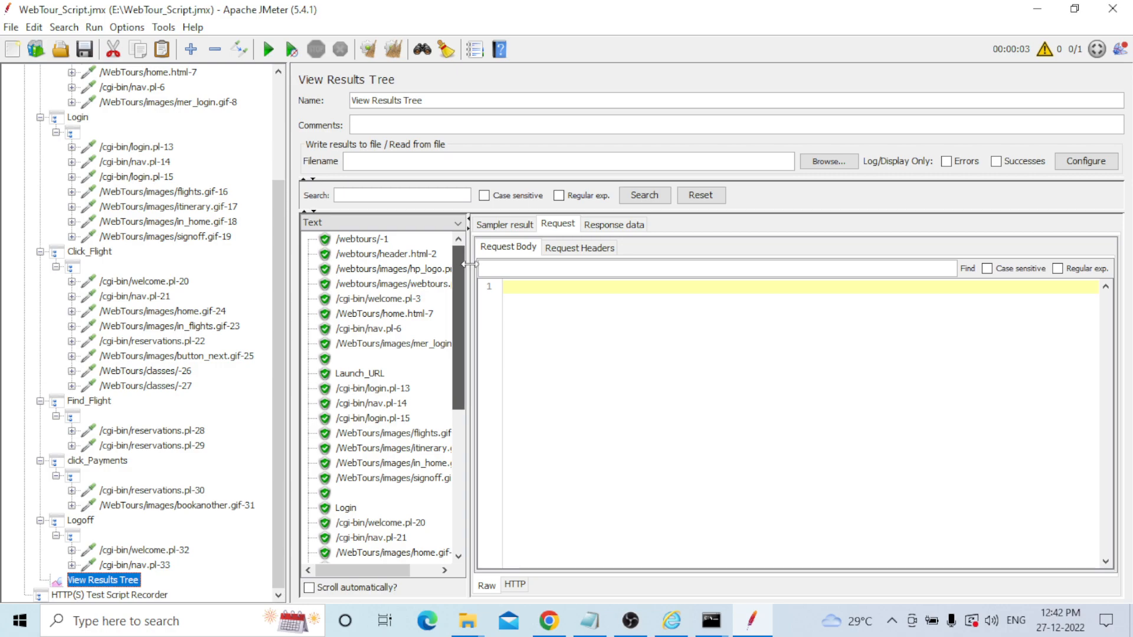
{"action": "left_click_drag", "start_coordinate": [456, 279], "coordinate": [456, 375]}
{"action": "left_click", "coordinate": [377, 418]}
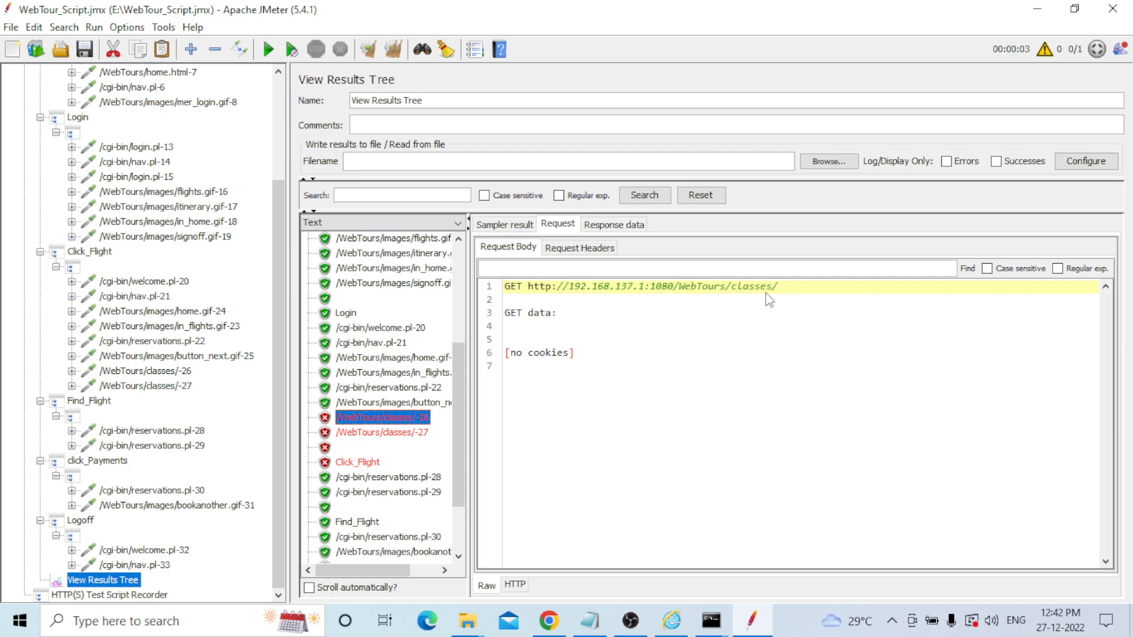
{"action": "left_click", "coordinate": [612, 227]}
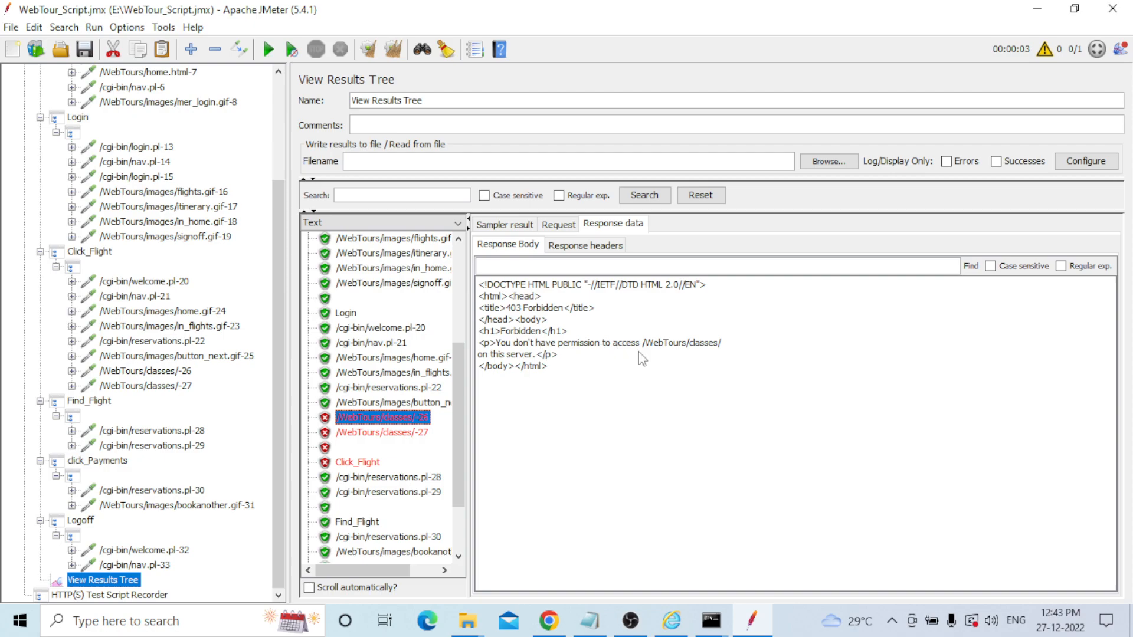
{"action": "left_click", "coordinate": [411, 433]}
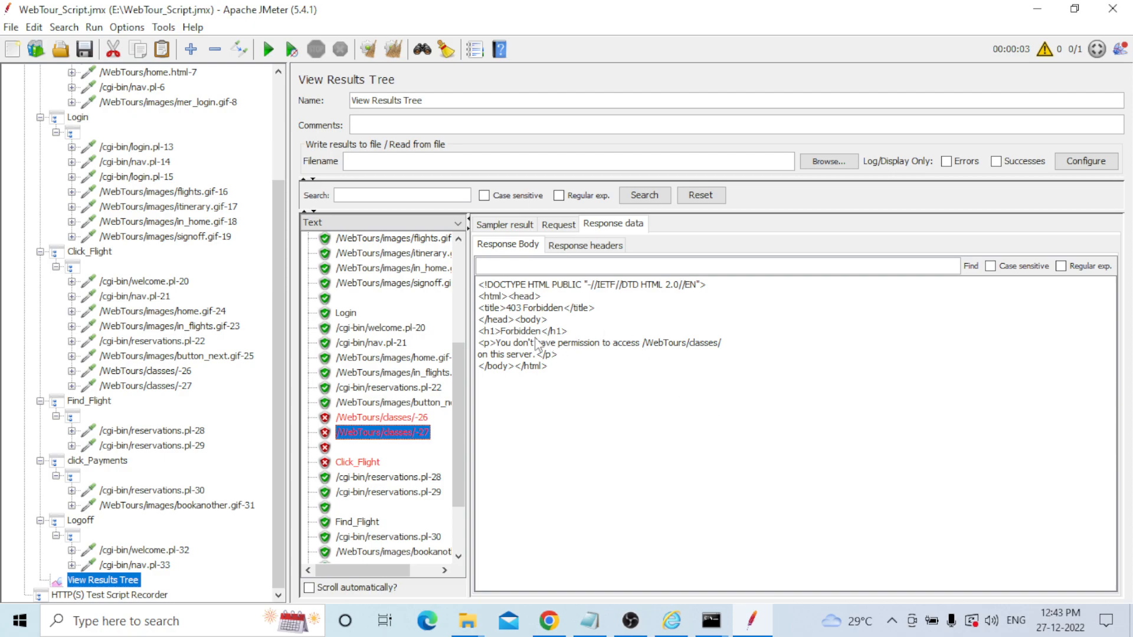
{"action": "left_click_drag", "start_coordinate": [501, 344], "coordinate": [642, 349]}
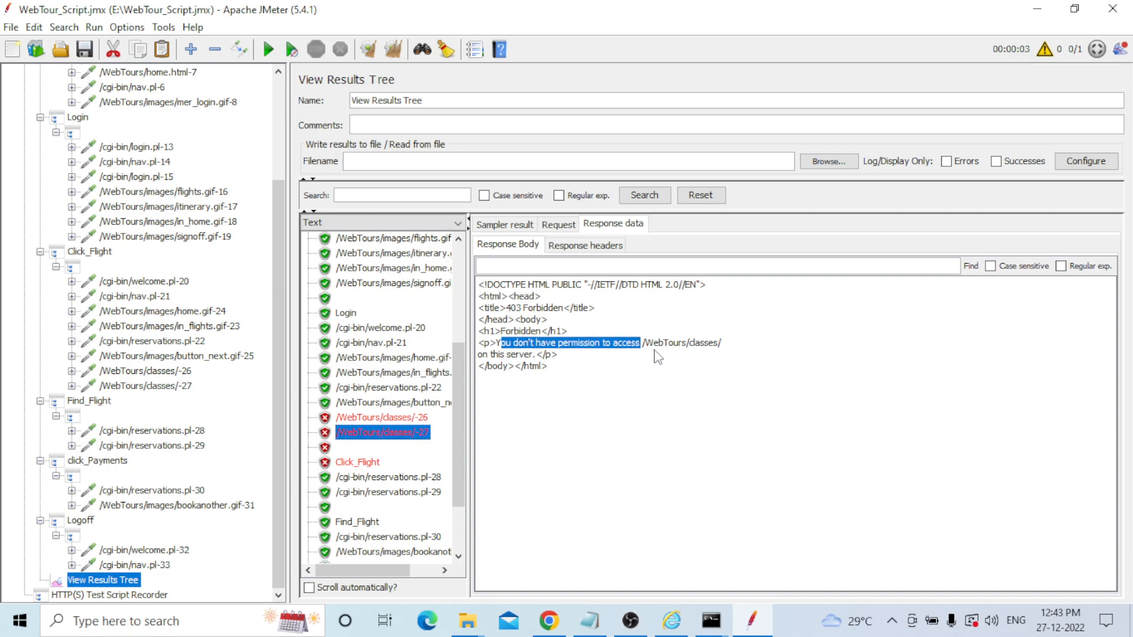
{"action": "left_click", "coordinate": [656, 351]}
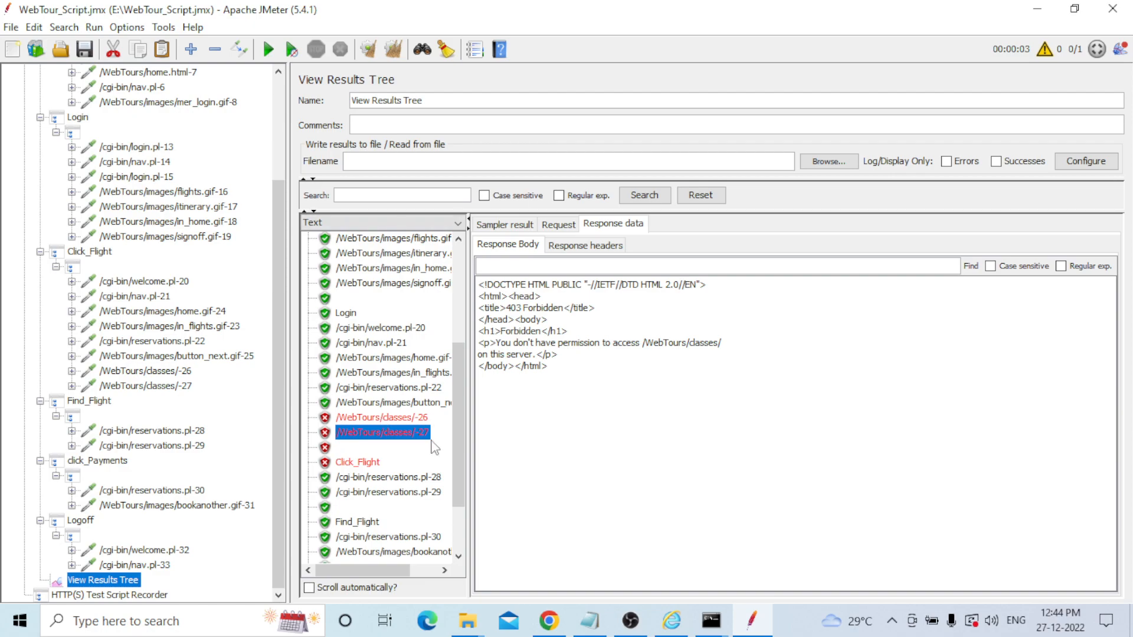
Disable both /WebTours/classes/-26 and -27 requests in Click_Flight.
{"action": "left_click", "coordinate": [146, 372]}
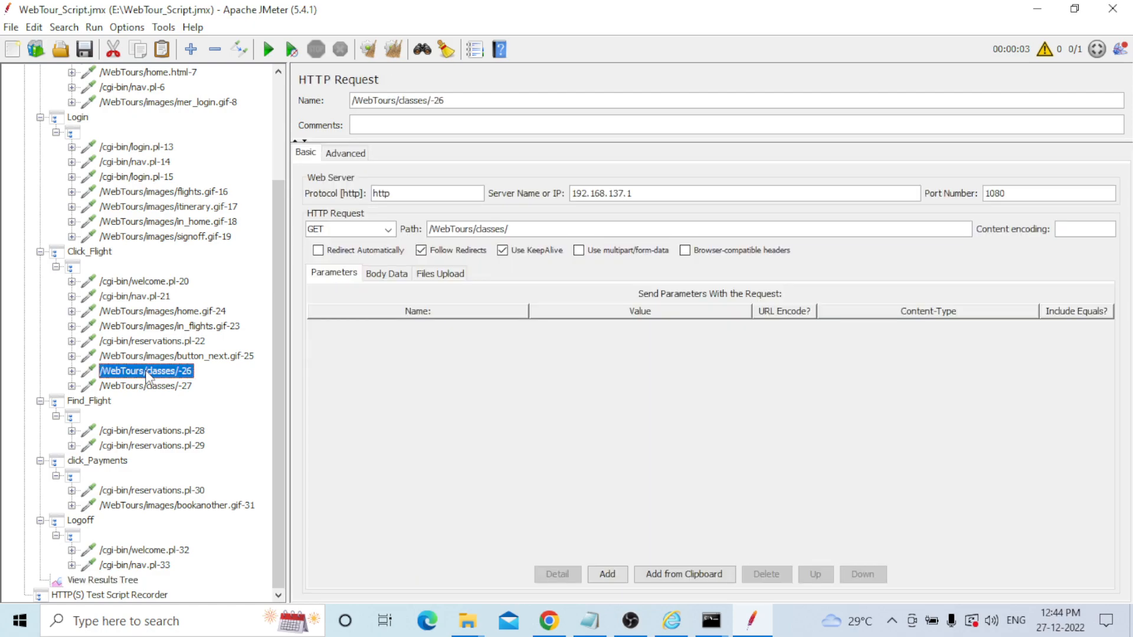
{"action": "key", "text": "shift+Down"}
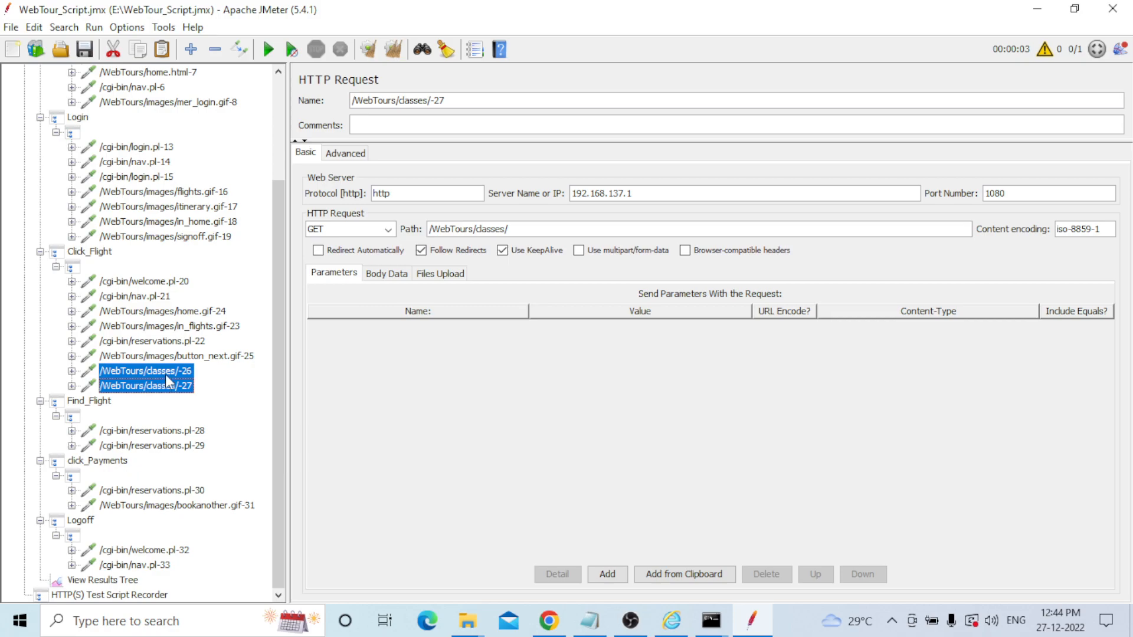
{"action": "right_click", "coordinate": [168, 381]}
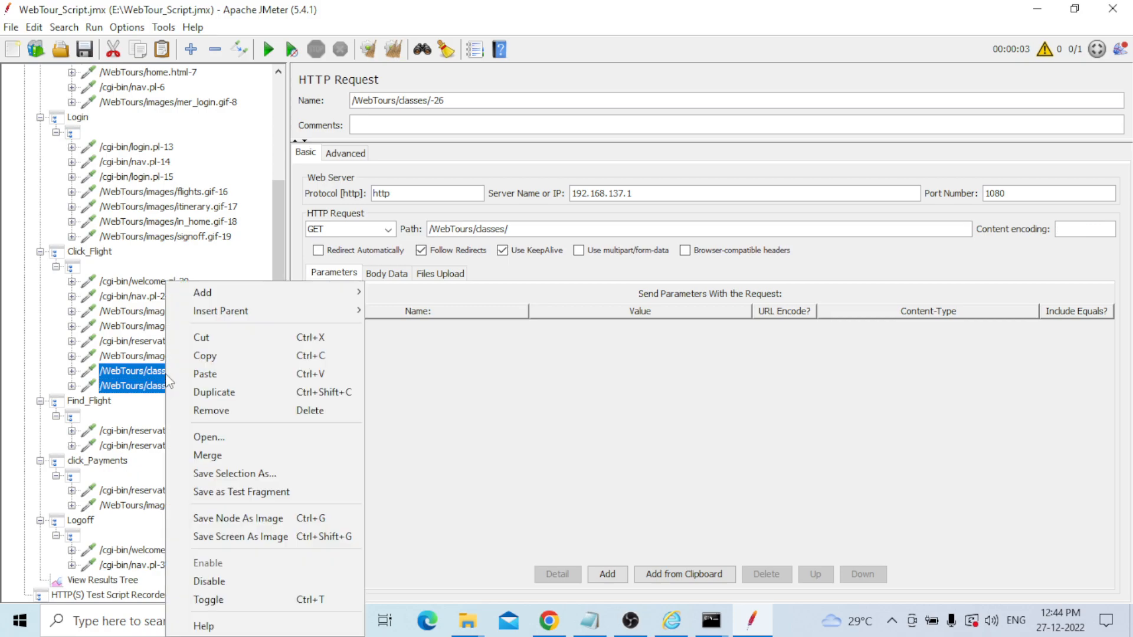
{"action": "left_click", "coordinate": [235, 475]}
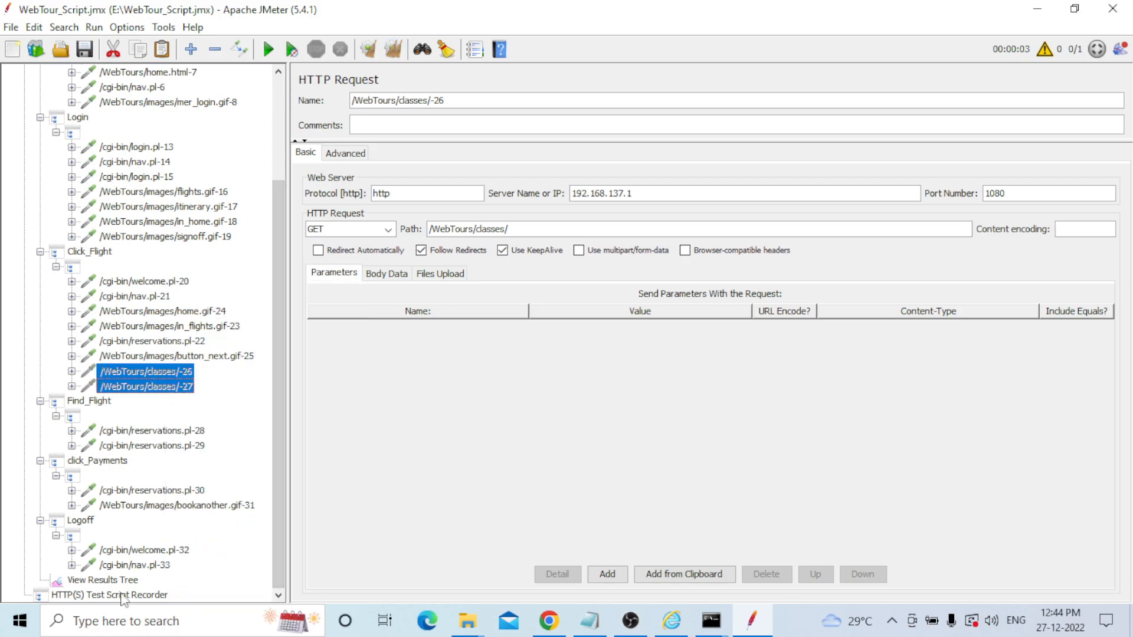
Rerun the test with Ctrl+R and check that every result passes.
{"action": "left_click", "coordinate": [104, 580]}
{"action": "key", "text": "ctrl+r"}
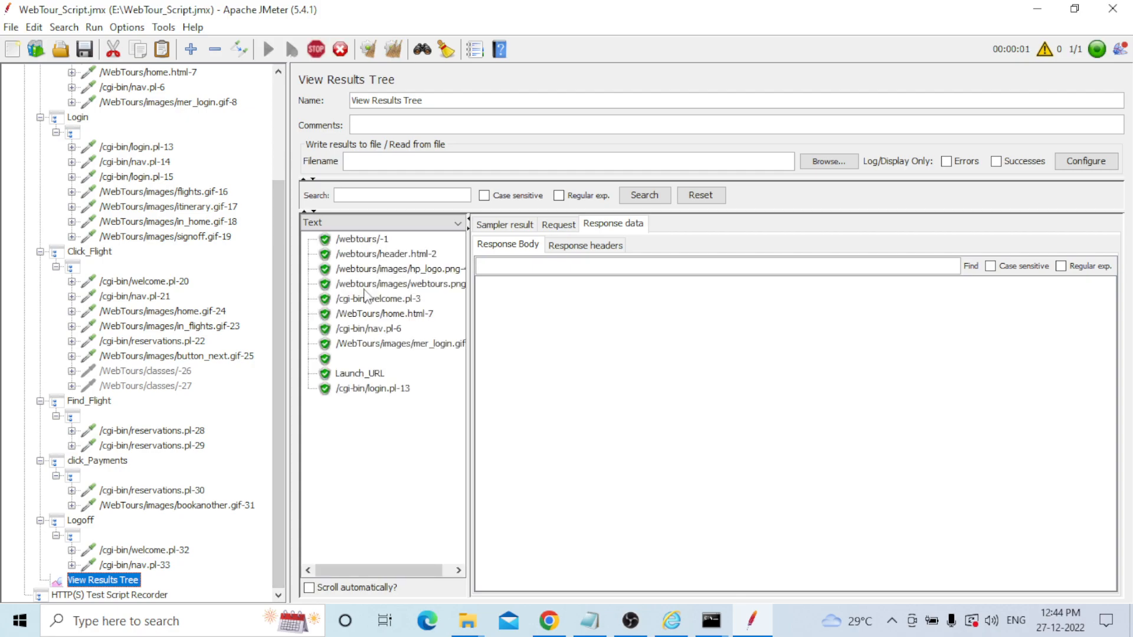
{"action": "left_click_drag", "start_coordinate": [453, 363], "coordinate": [478, 431]}
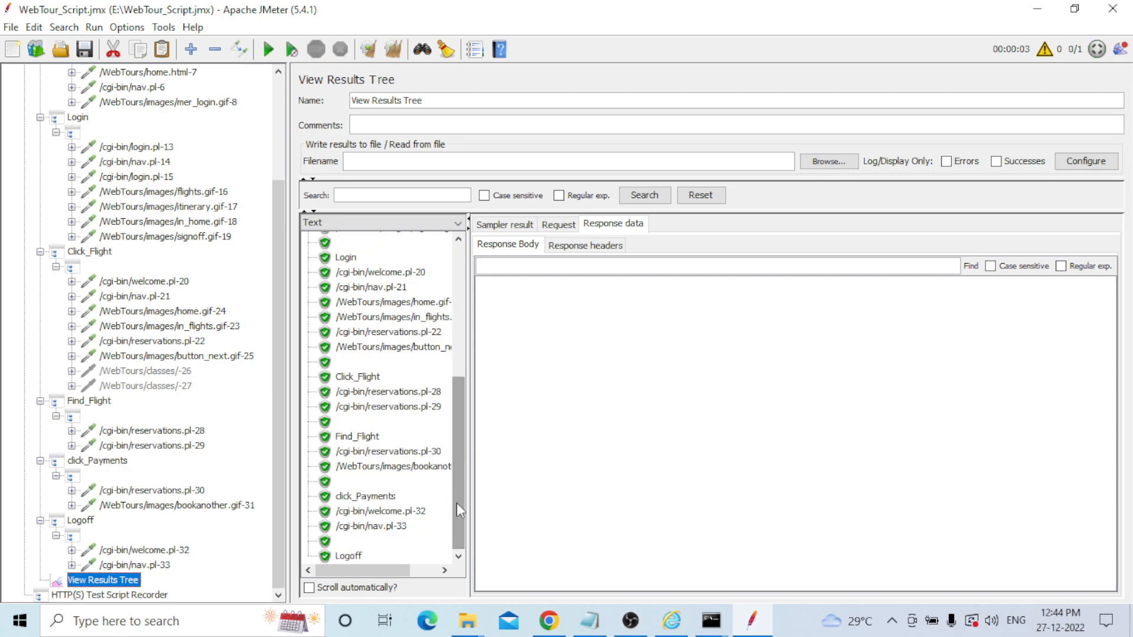
{"action": "left_click_drag", "start_coordinate": [458, 505], "coordinate": [464, 299]}
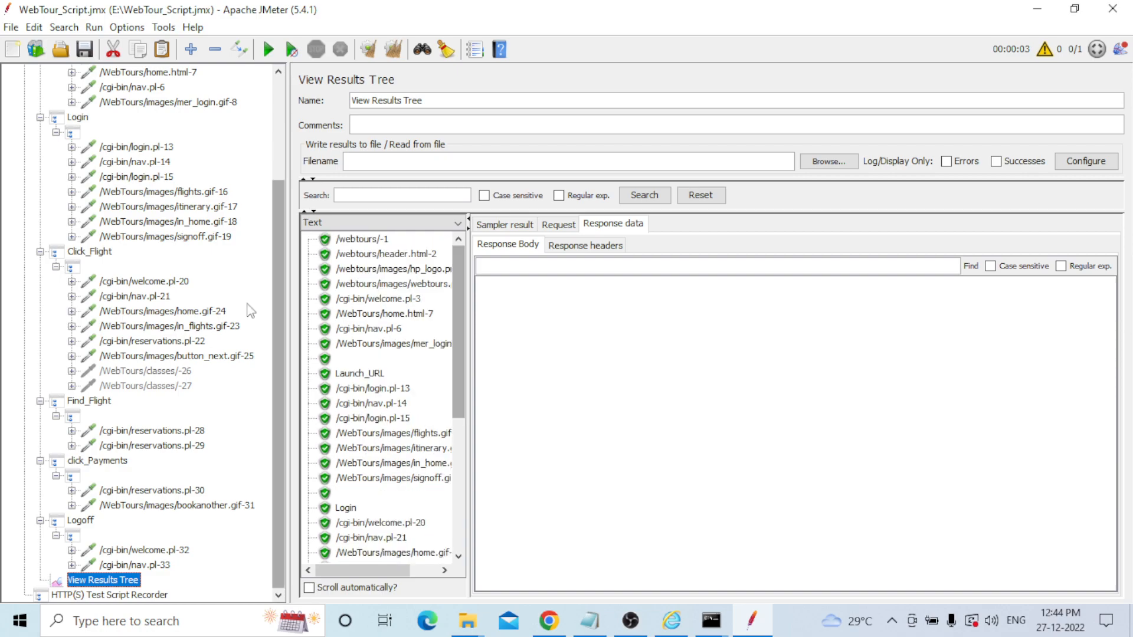
{"action": "left_click_drag", "start_coordinate": [278, 362], "coordinate": [289, 259]}
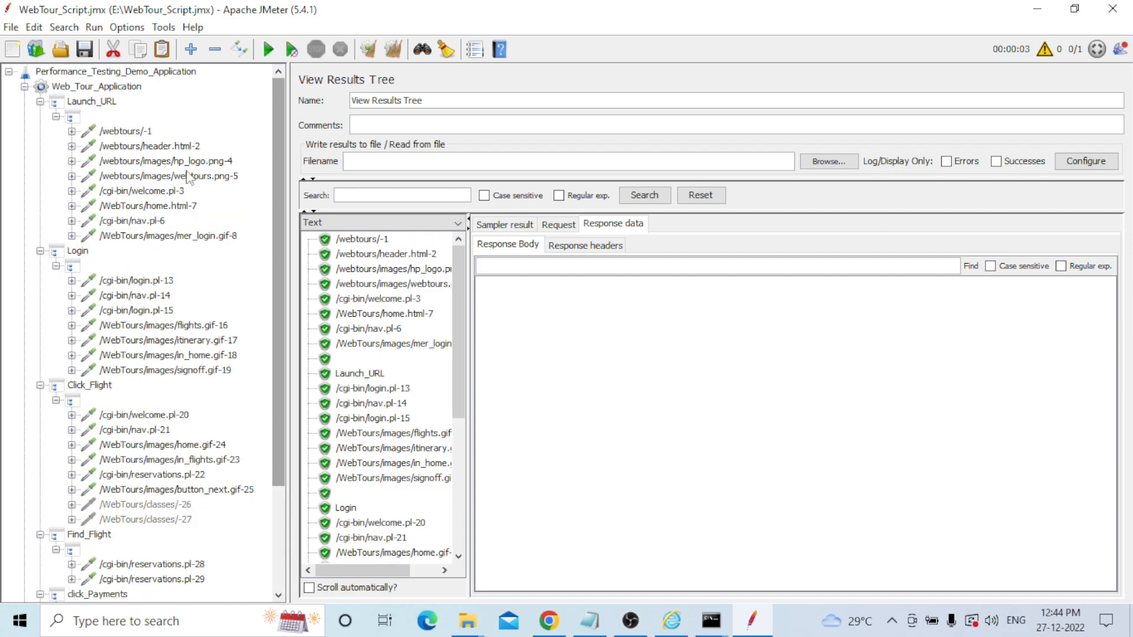
Step through the recorded requests from /webtours/-1 down to /WebTours/classes/-27.
{"action": "left_click", "coordinate": [126, 131]}
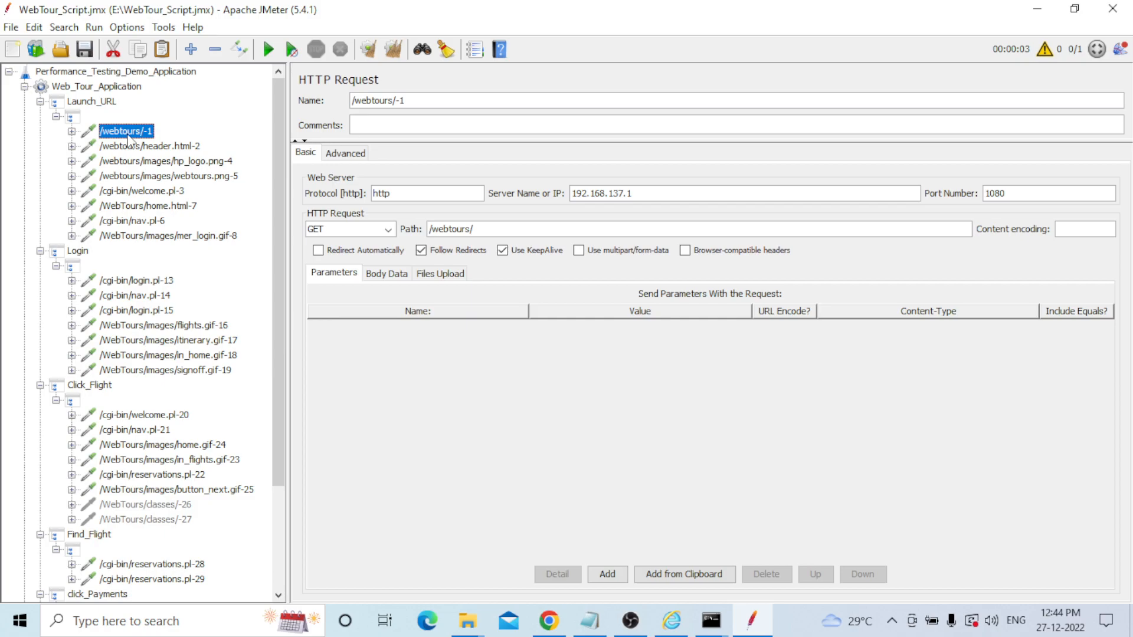
{"action": "key", "text": "Down"}
{"action": "key", "text": "Down"}
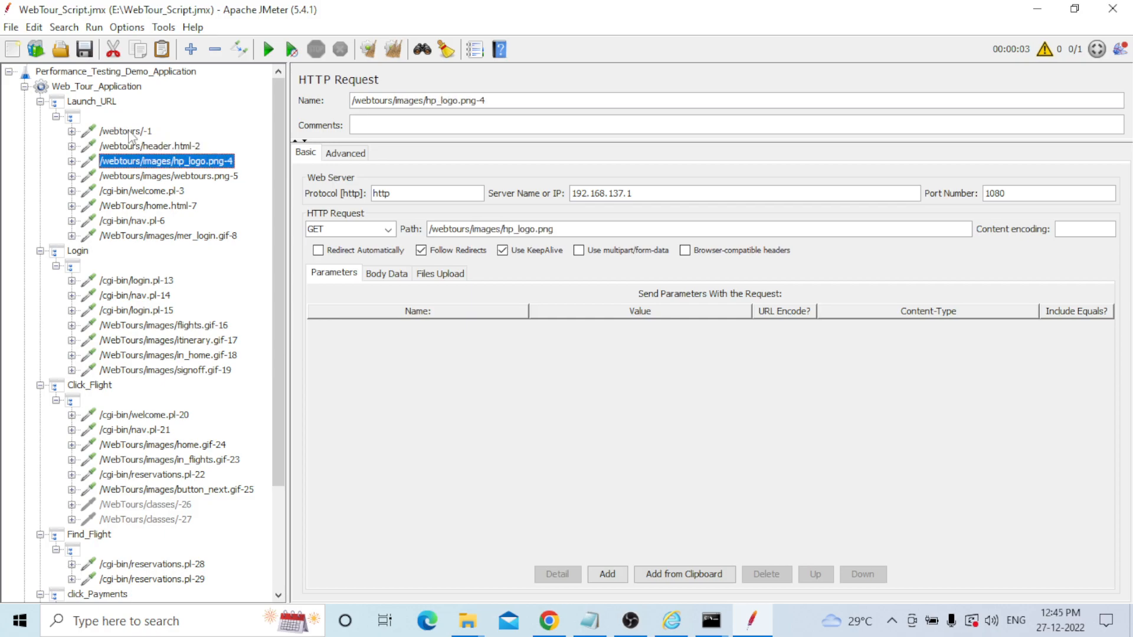
{"action": "key", "text": "Down"}
{"action": "key", "text": "Down"}
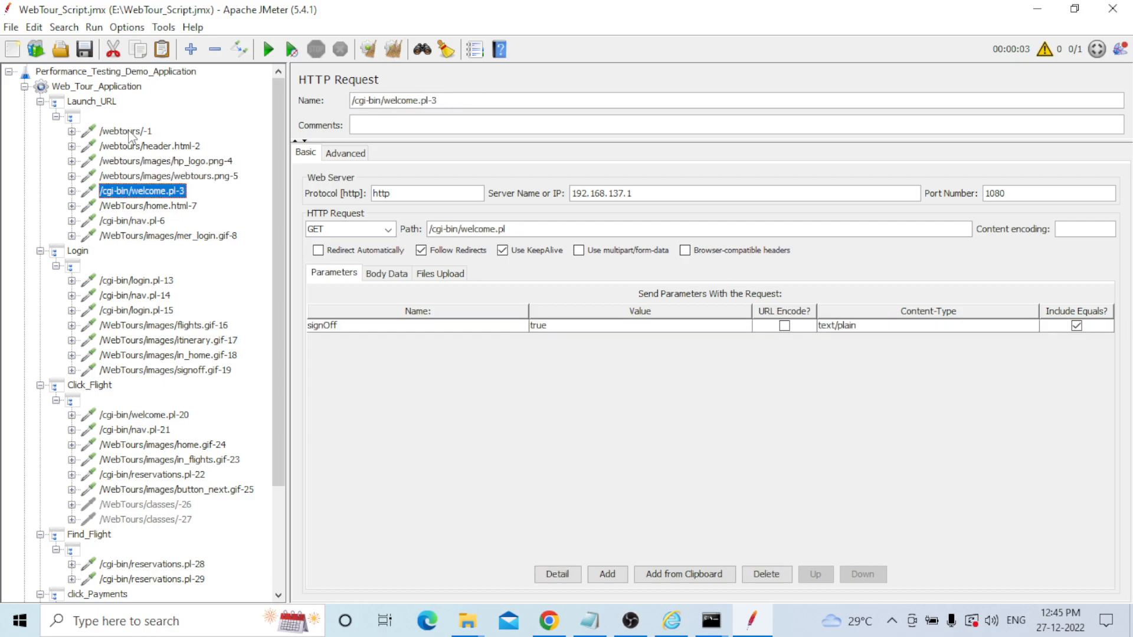
{"action": "key", "text": "Down"}
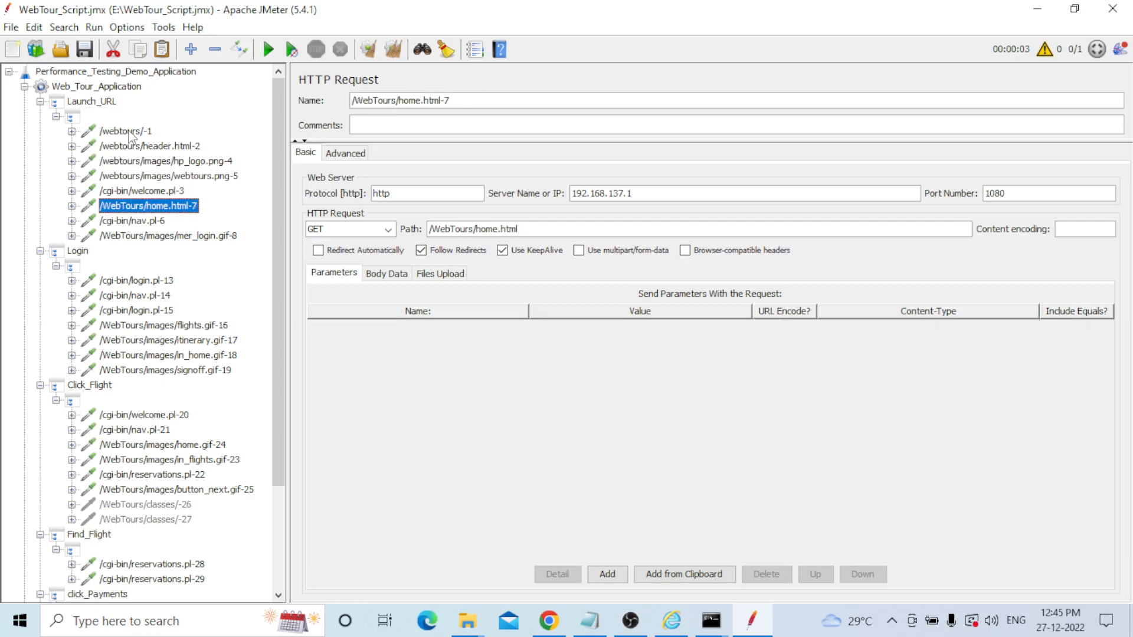
{"action": "key", "text": "Down"}
{"action": "key", "text": "Down"}
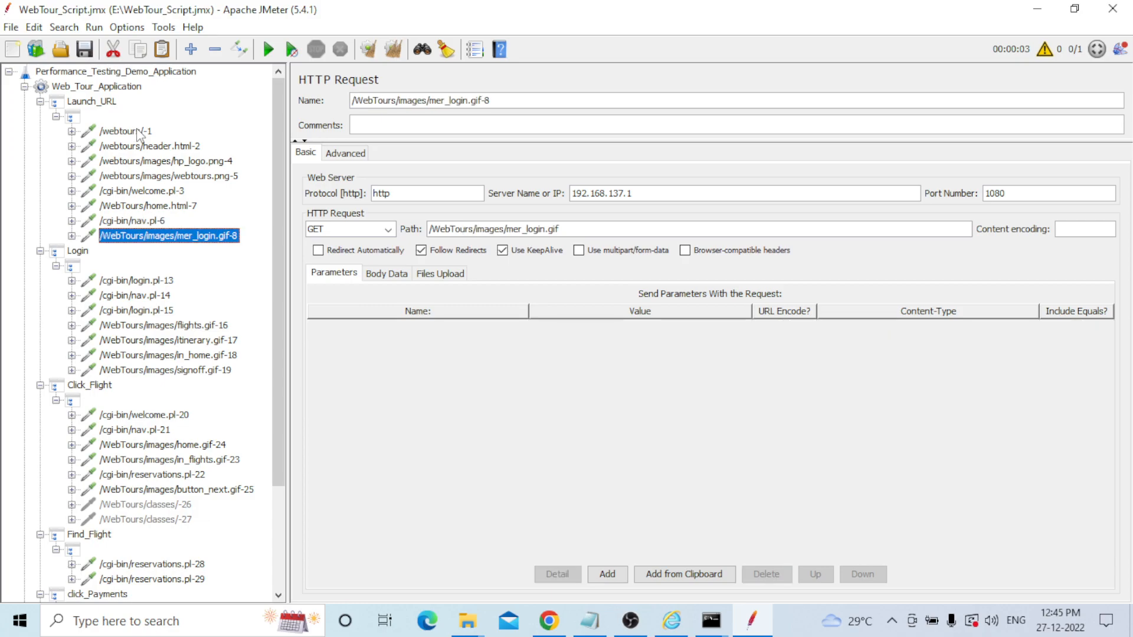
{"action": "key", "text": "Down"}
{"action": "key", "text": "Down"}
{"action": "key", "text": "Down"}
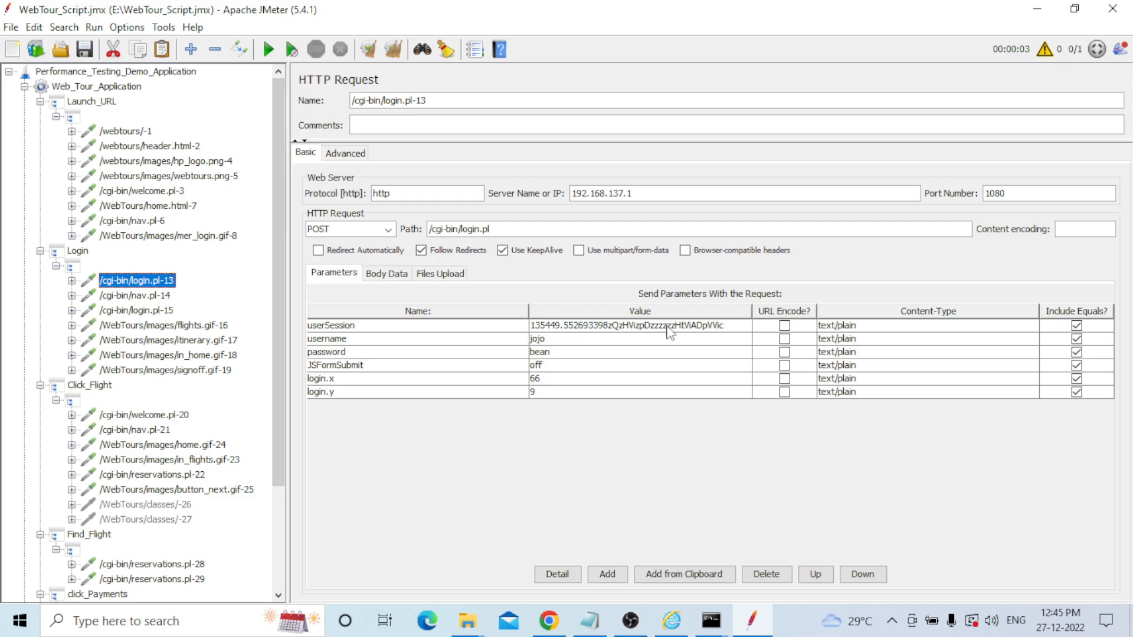
{"action": "key", "text": "Down"}
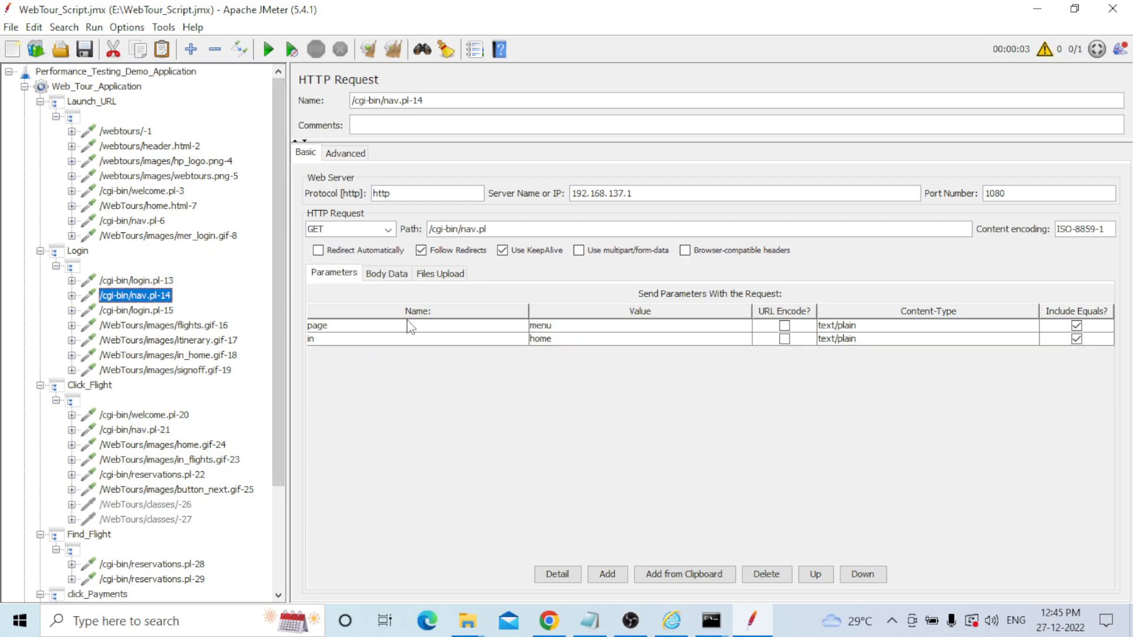
{"action": "key", "text": "Down"}
{"action": "key", "text": "Down"}
{"action": "key", "text": "Down"}
{"action": "key", "text": "Down"}
{"action": "key", "text": "Down"}
{"action": "key", "text": "Down"}
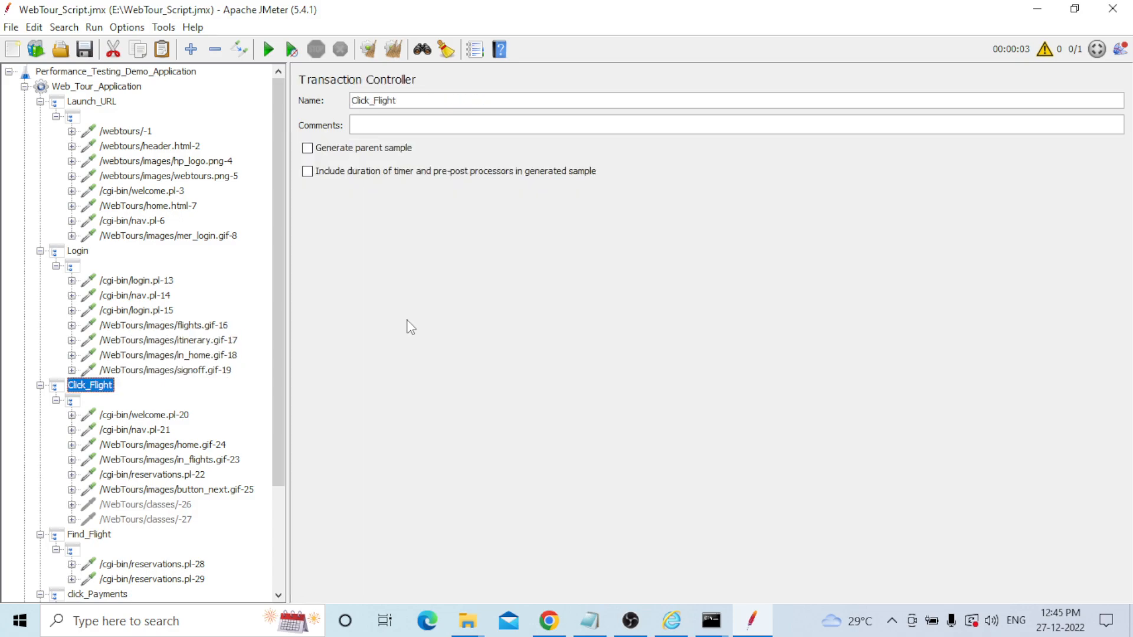
{"action": "key", "text": "Down"}
{"action": "key", "text": "Down"}
{"action": "key", "text": "Down"}
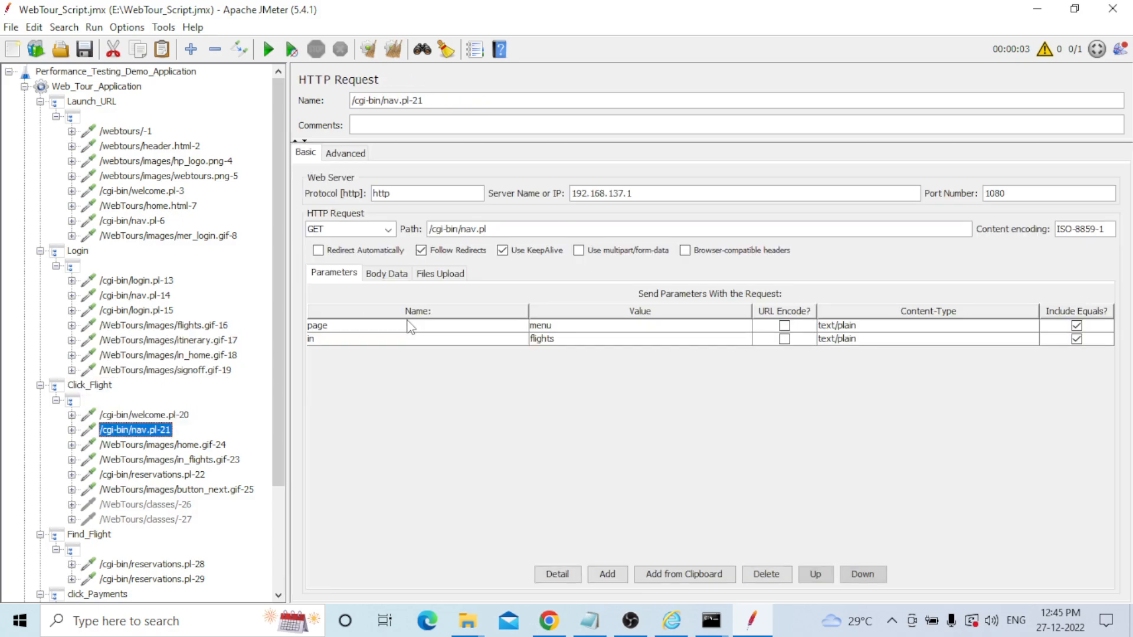
{"action": "key", "text": "Down"}
{"action": "key", "text": "Down"}
{"action": "key", "text": "Down"}
{"action": "key", "text": "Down"}
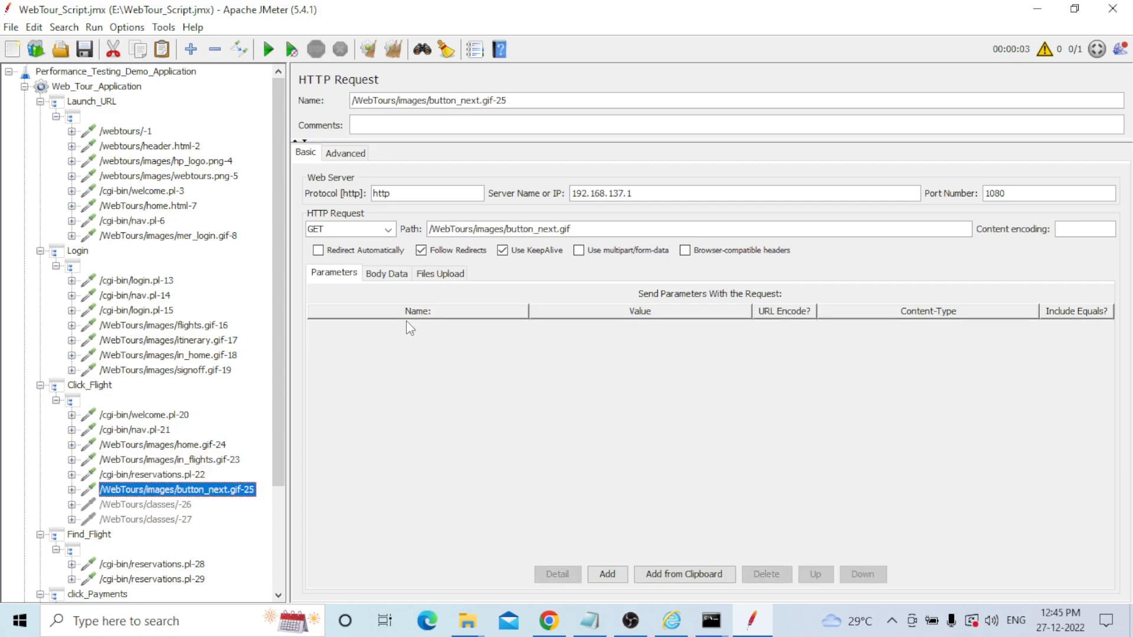
{"action": "key", "text": "Down"}
{"action": "key", "text": "Down"}
{"action": "key", "text": "Down"}
{"action": "key", "text": "Down"}
{"action": "key", "text": "Down"}
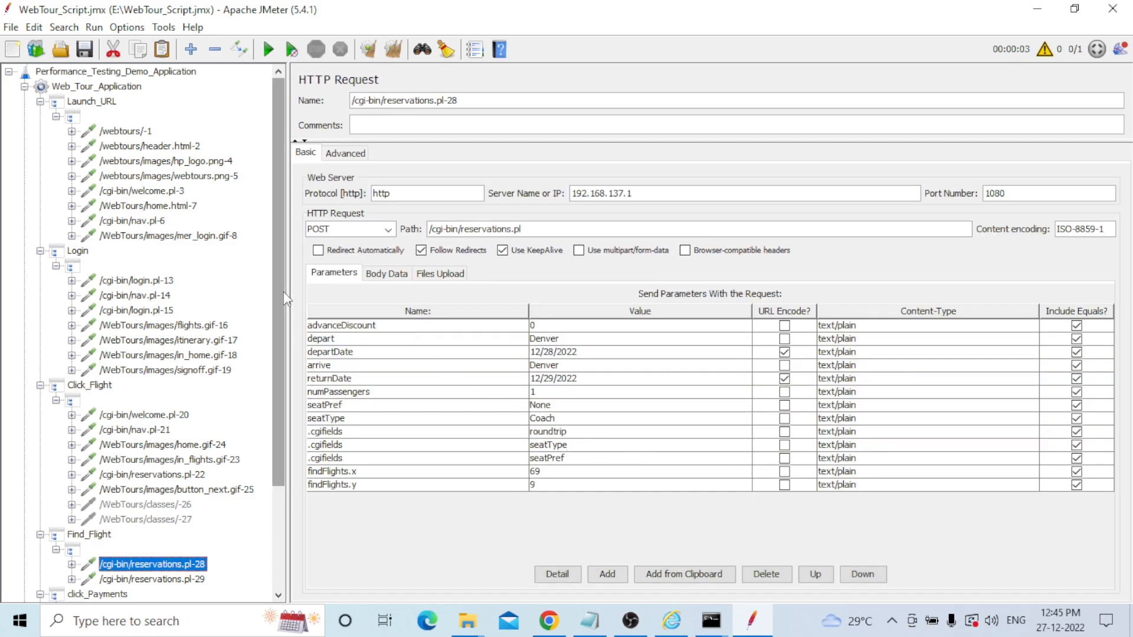
{"action": "left_click_drag", "start_coordinate": [283, 284], "coordinate": [273, 396]}
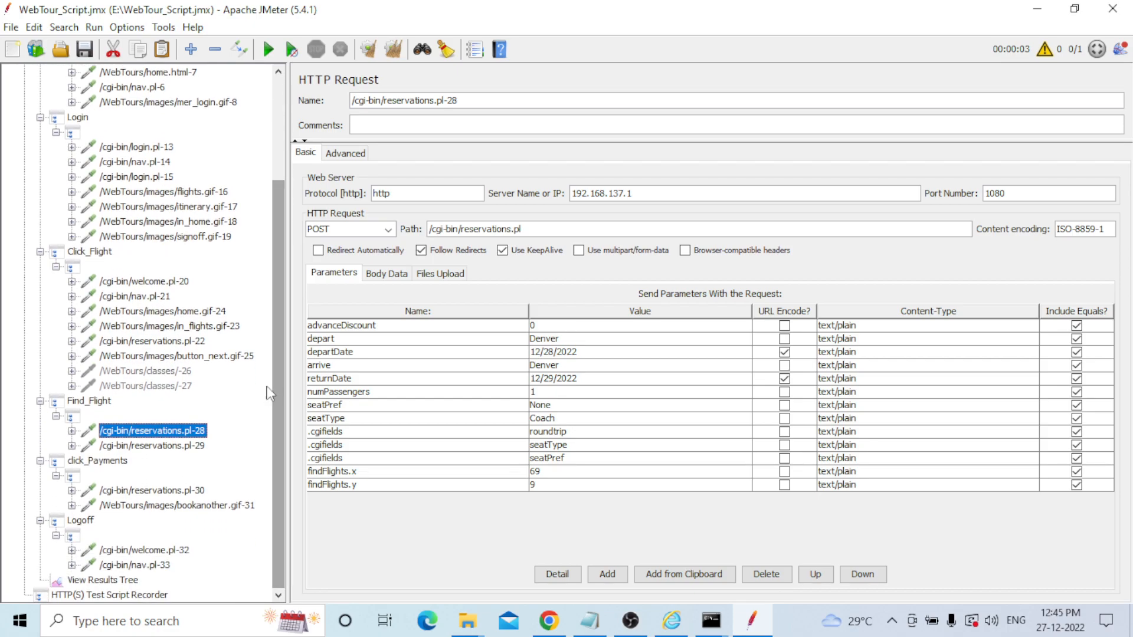
Continue through click_Payments and Logoff to nav.pl-33, then return to reservations.pl-29.
{"action": "key", "text": "Down"}
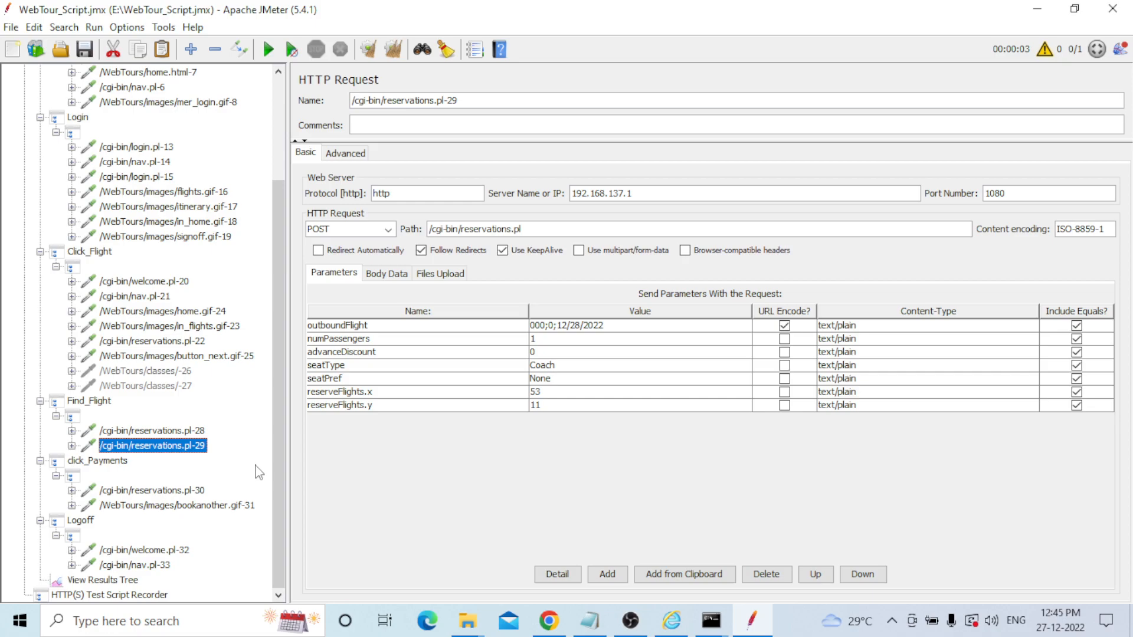
{"action": "key", "text": "Down"}
{"action": "key", "text": "Down"}
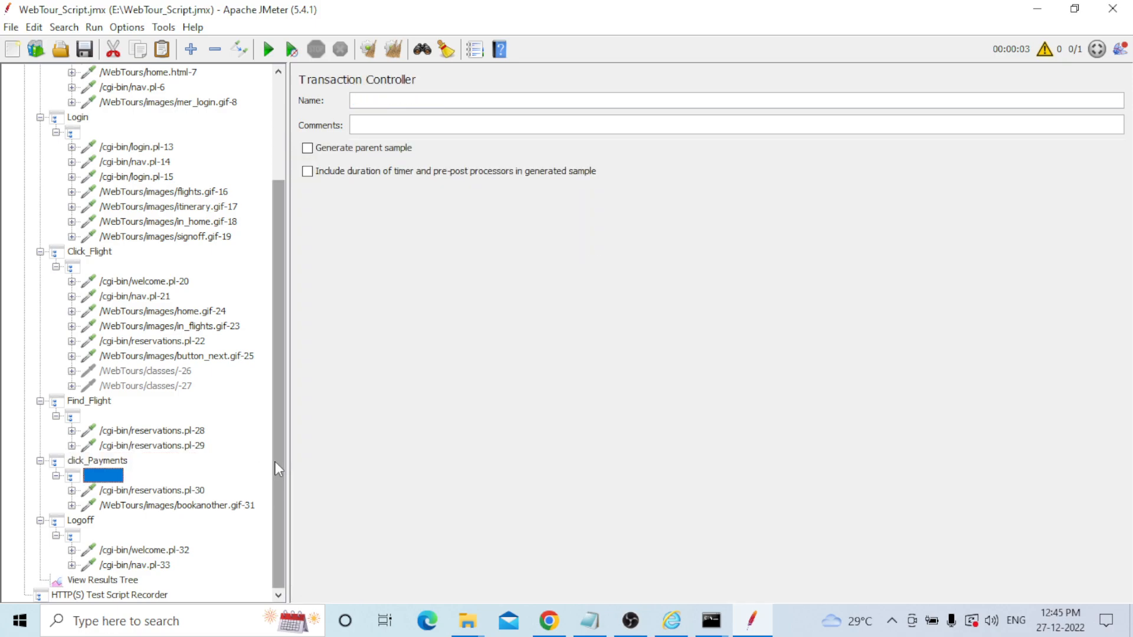
{"action": "key", "text": "Down"}
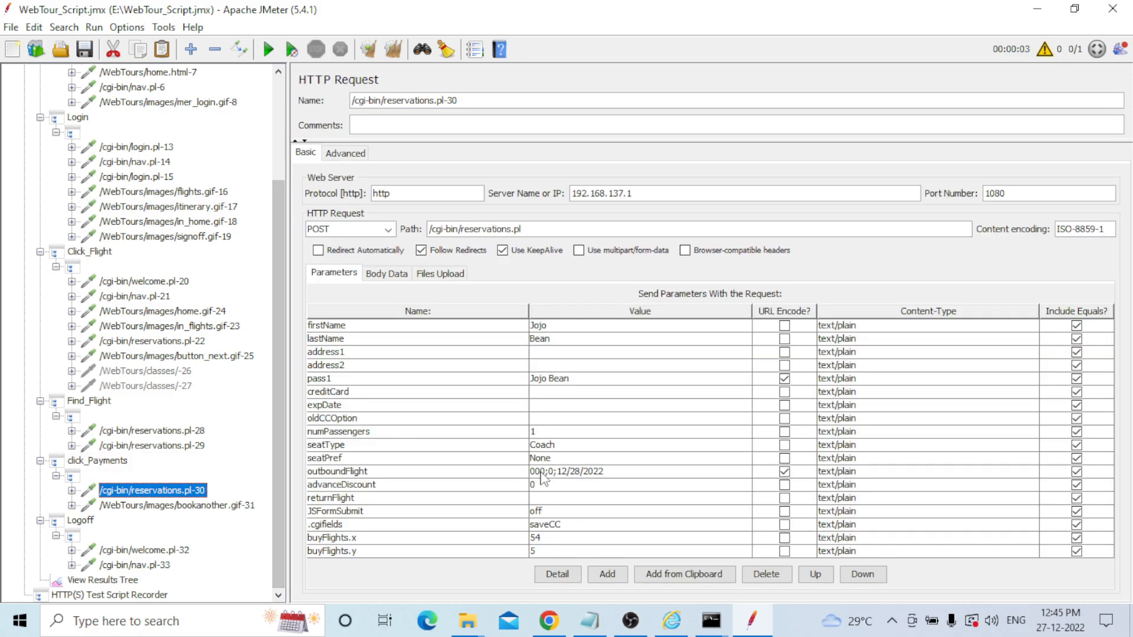
{"action": "key", "text": "Down"}
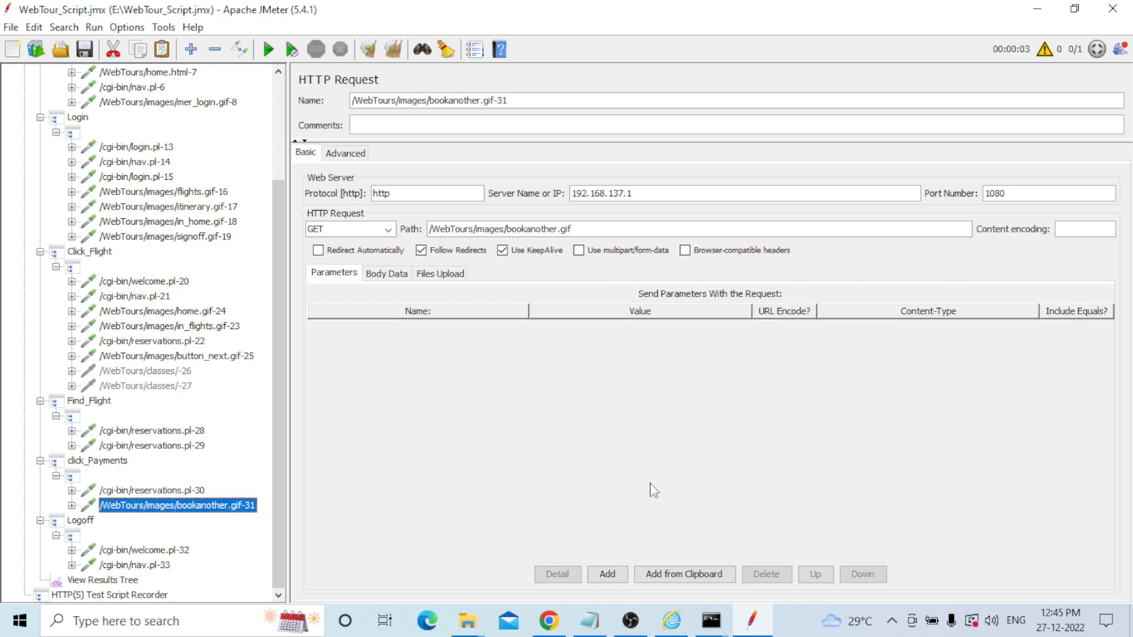
{"action": "key", "text": "Down"}
{"action": "key", "text": "Down"}
{"action": "key", "text": "Down"}
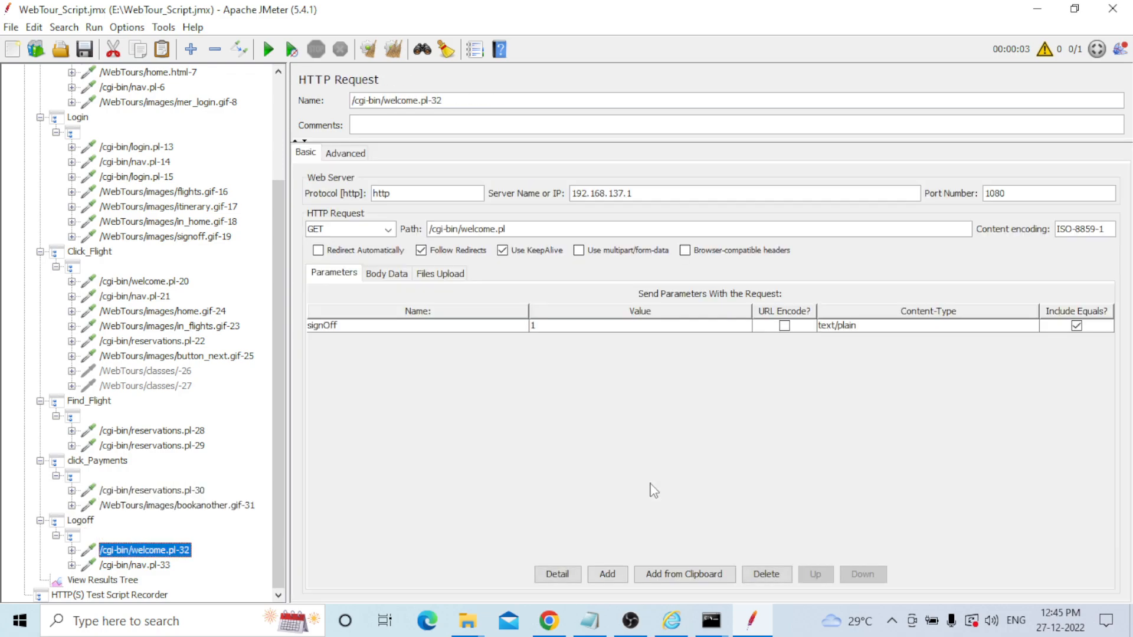
{"action": "key", "text": "Down"}
{"action": "key", "text": "Down"}
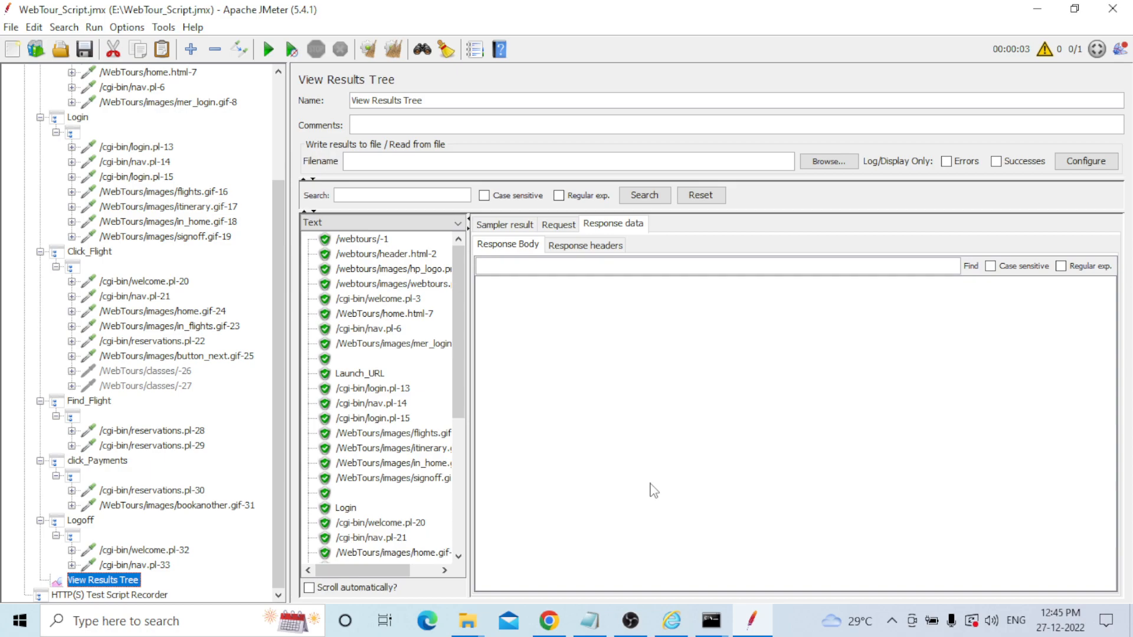
{"action": "key", "text": "Up"}
{"action": "key", "text": "Up"}
{"action": "key", "text": "Up"}
{"action": "key", "text": "Up"}
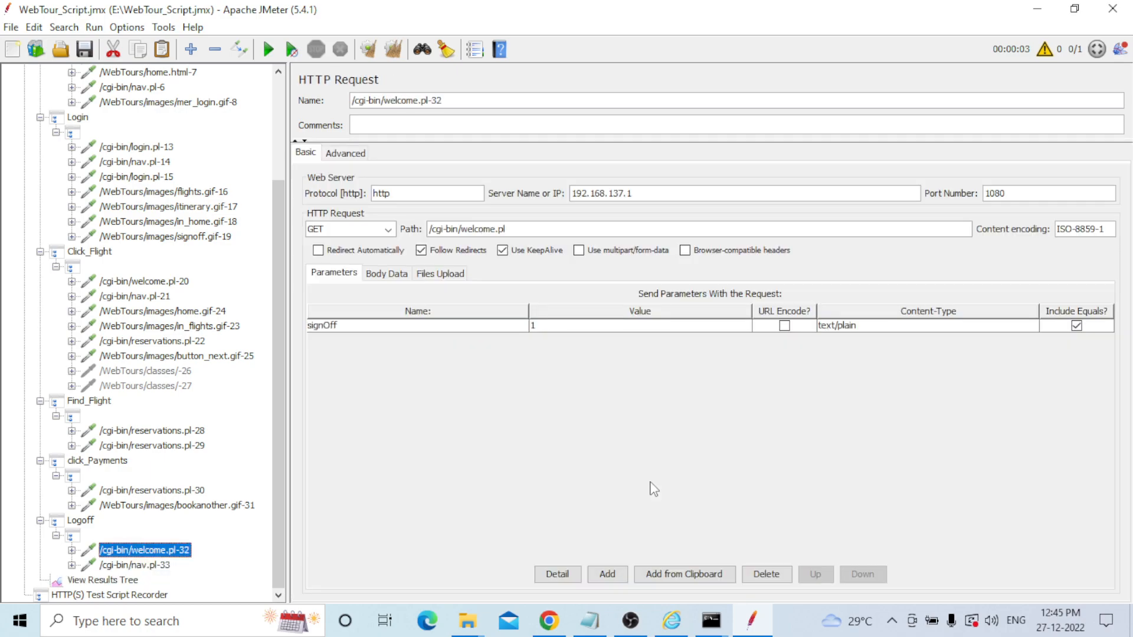
{"action": "key", "text": "Up"}
{"action": "key", "text": "Up"}
{"action": "key", "text": "Up"}
{"action": "key", "text": "Up"}
{"action": "key", "text": "Up"}
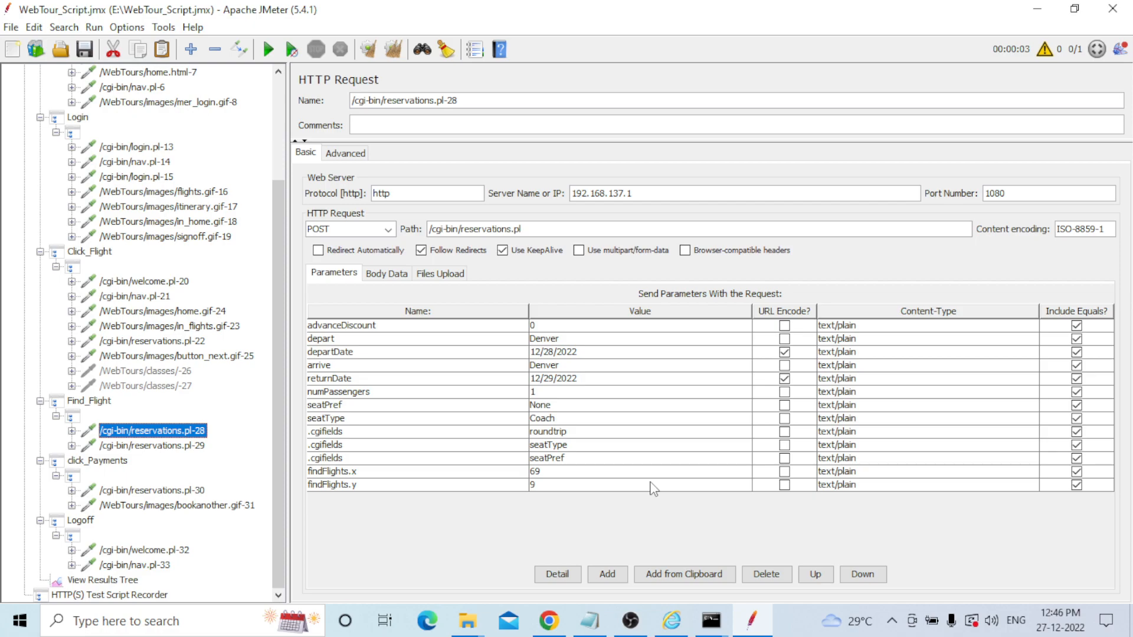
{"action": "key", "text": "Down"}
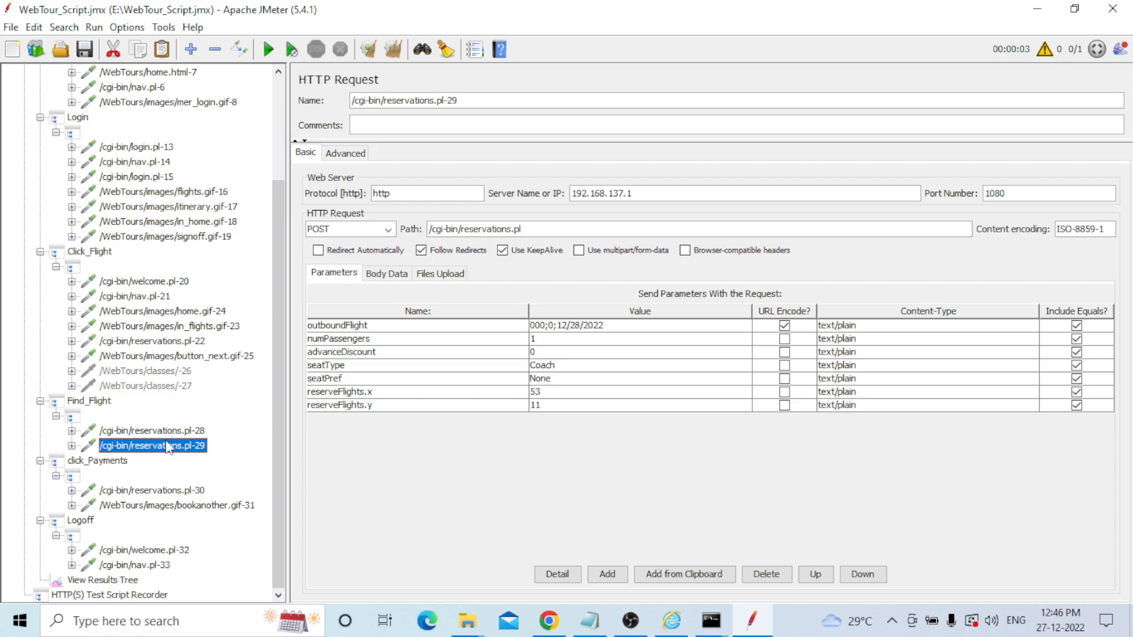
Copy the outboundFlight value 000;0;12/28/2022 and search the View Results Tree for it.
{"action": "double_click", "coordinate": [617, 326]}
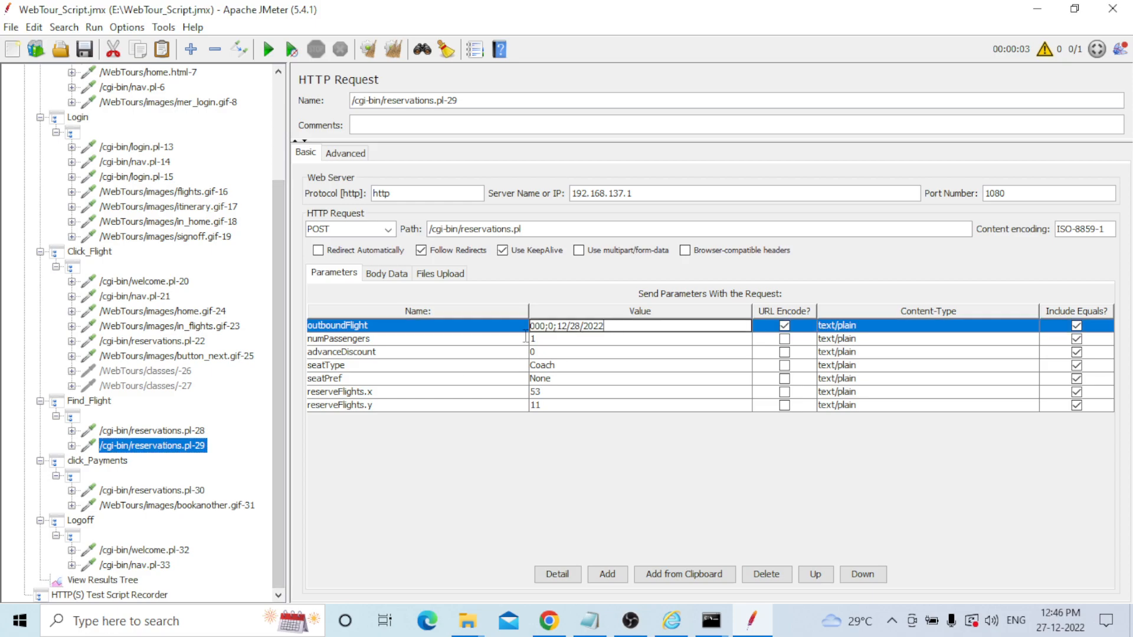
{"action": "key", "text": "ctrl+a"}
{"action": "key", "text": "ctrl+c"}
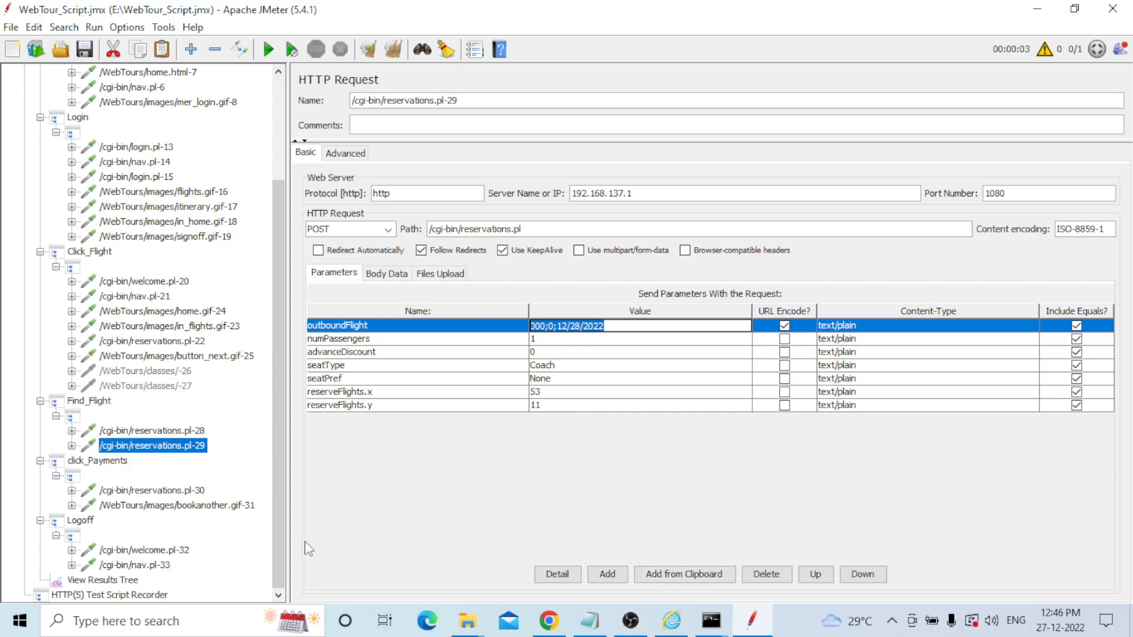
{"action": "left_click", "coordinate": [103, 580]}
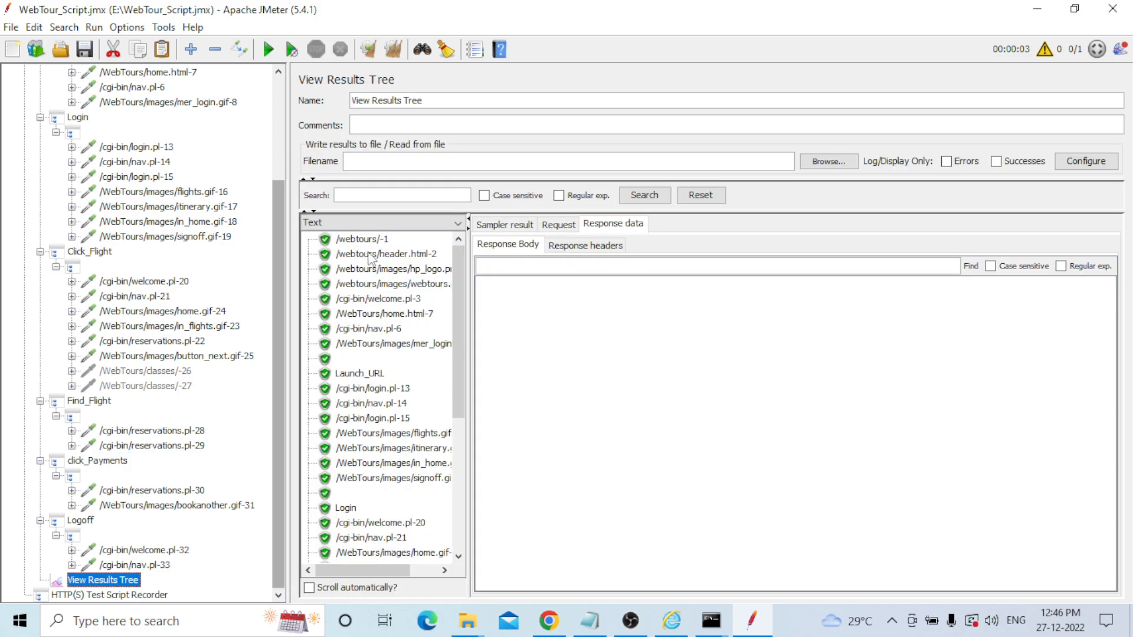
{"action": "left_click", "coordinate": [387, 196]}
{"action": "key", "text": "ctrl+v"}
{"action": "left_click", "coordinate": [642, 197]}
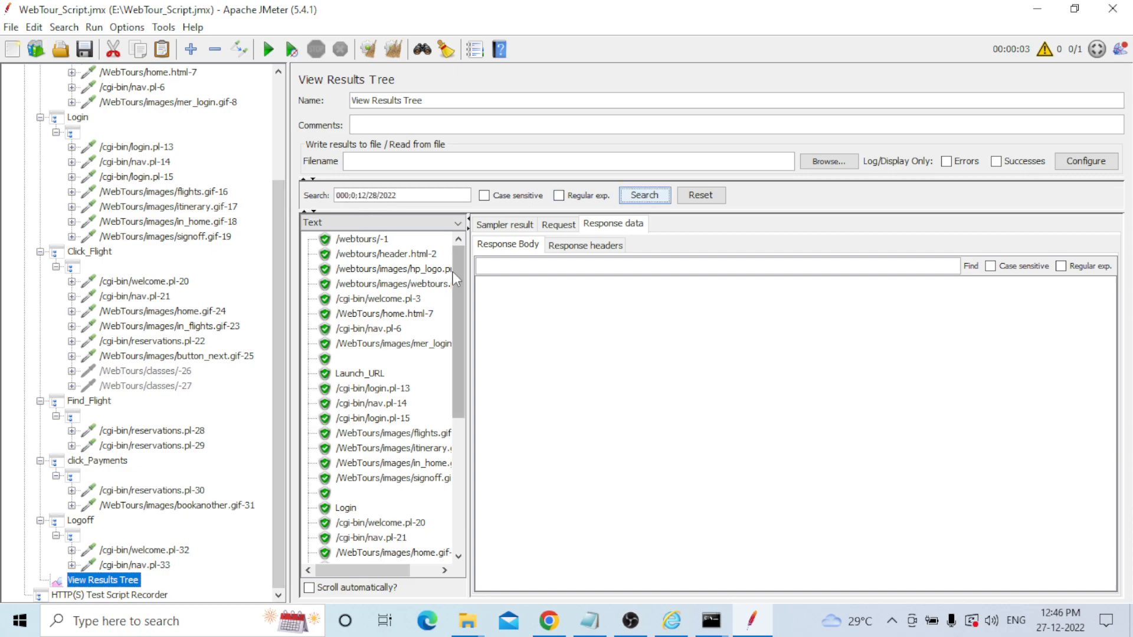
Inspect the reservations.pl-28 and reservations.pl-29 response bodies.
{"action": "left_click_drag", "start_coordinate": [454, 269], "coordinate": [470, 418]}
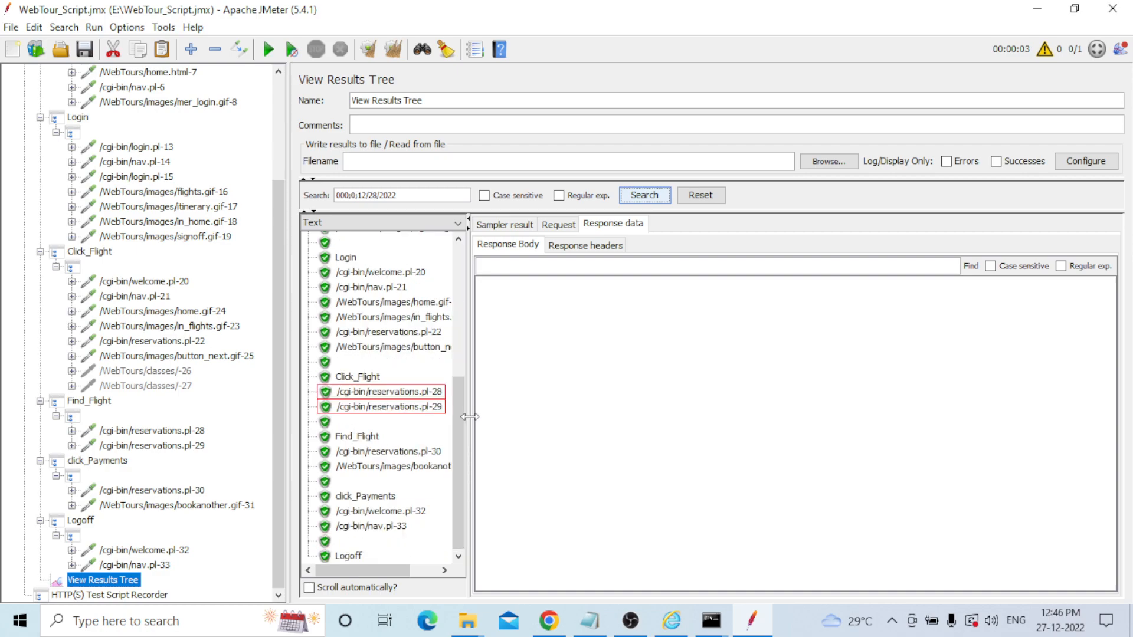
{"action": "left_click", "coordinate": [395, 391]}
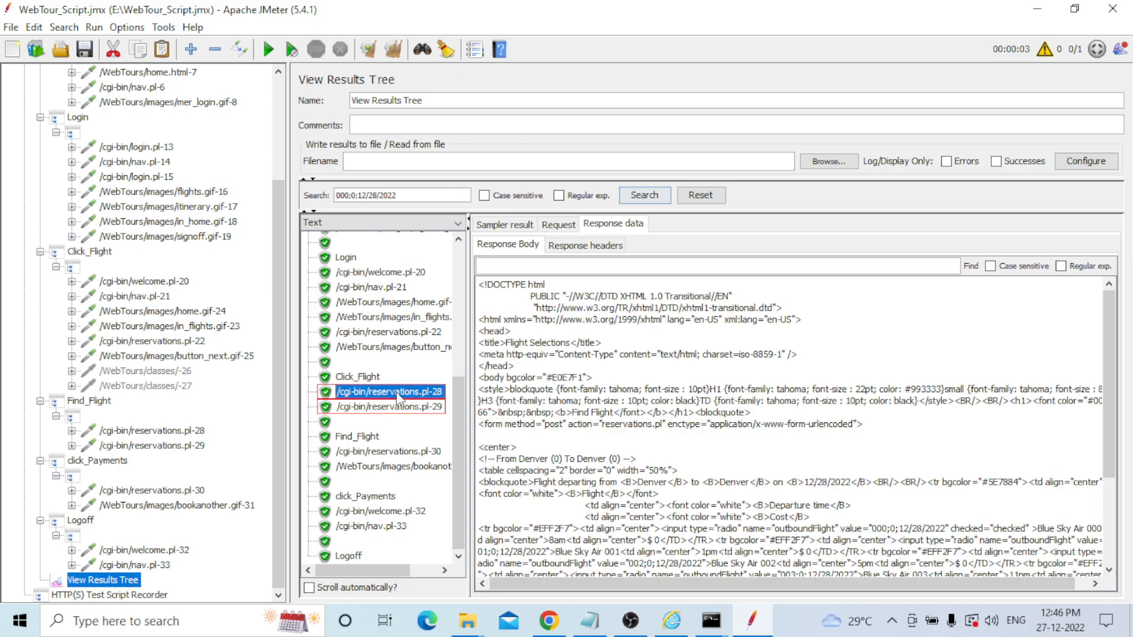
{"action": "left_click", "coordinate": [837, 265]}
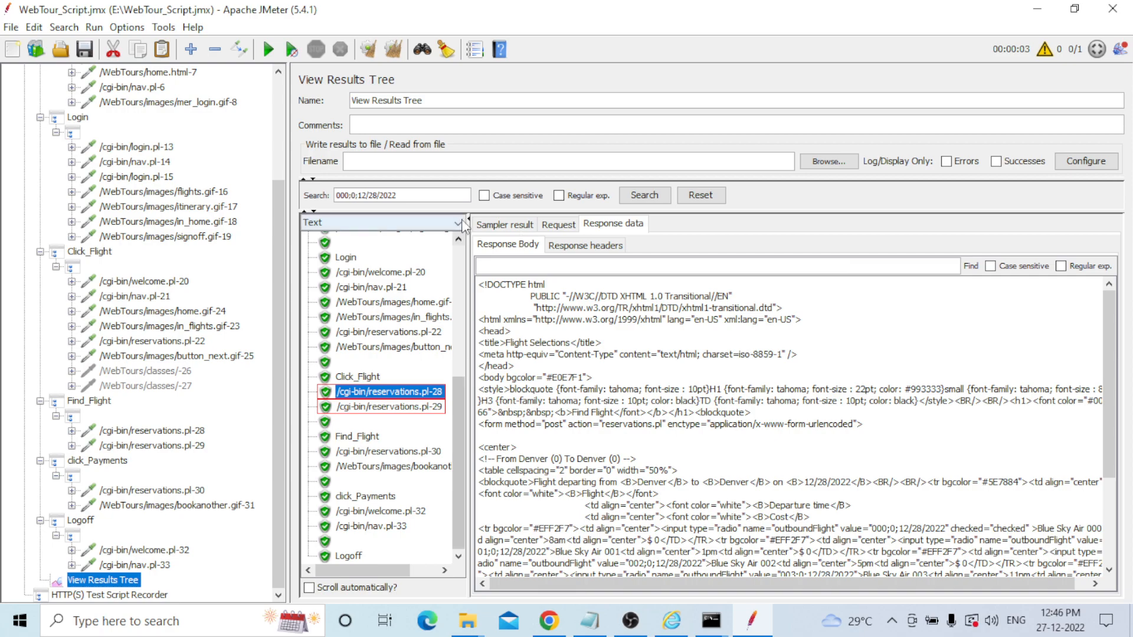
{"action": "left_click", "coordinate": [416, 407]}
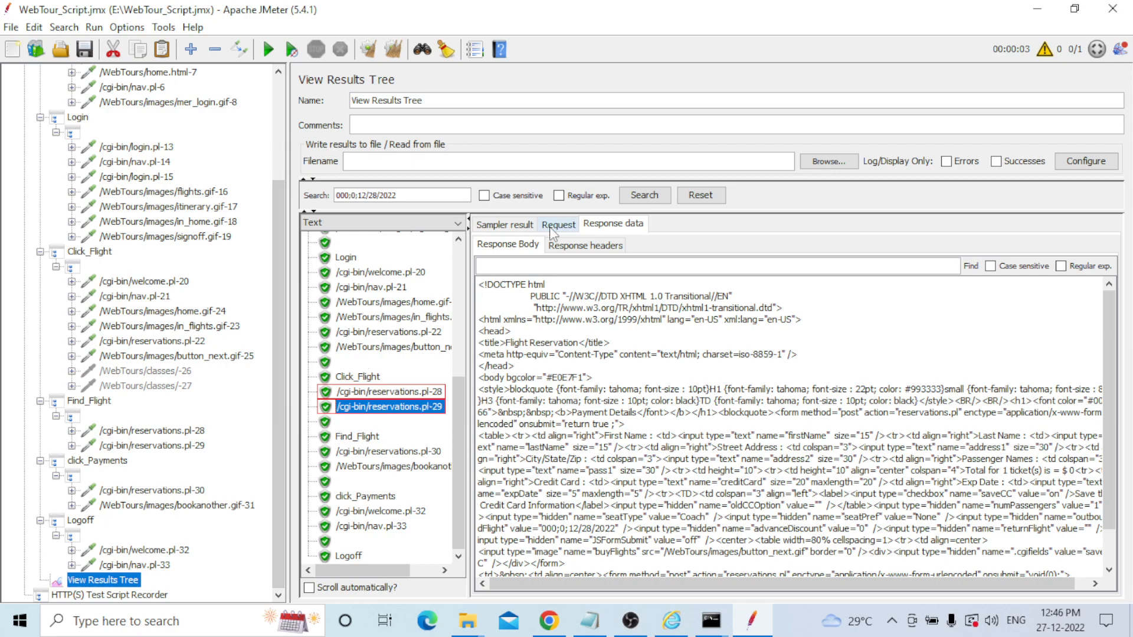
{"action": "left_click", "coordinate": [357, 223]}
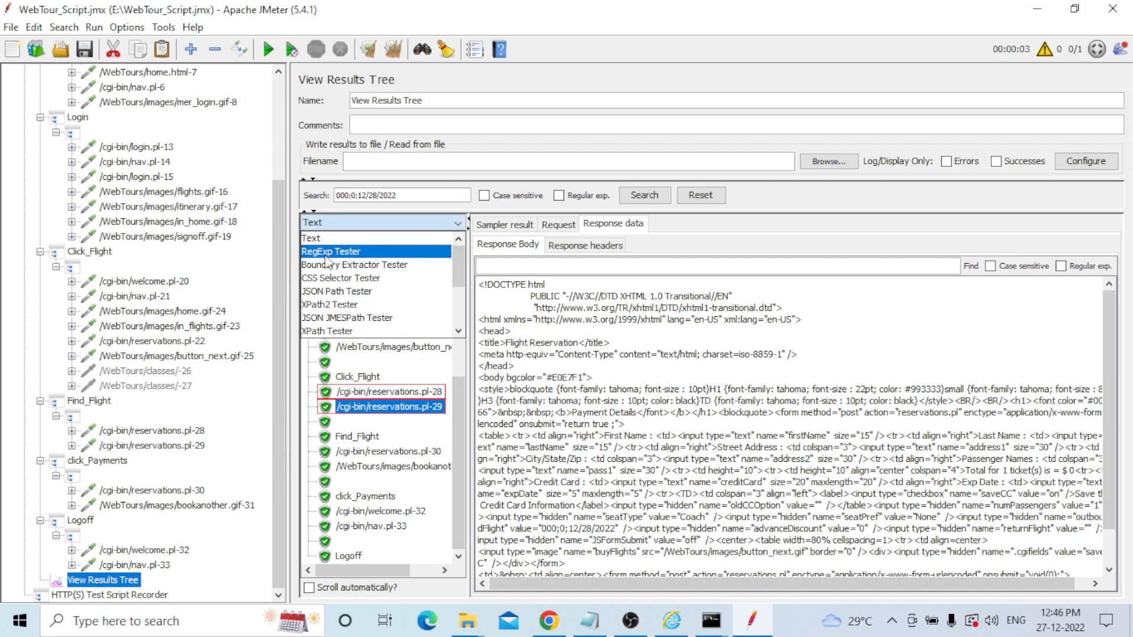
Test 000;0;12/28/2022 as a regular expression on the reservations.pl-29 response in RegExp Tester.
{"action": "left_click", "coordinate": [356, 252]}
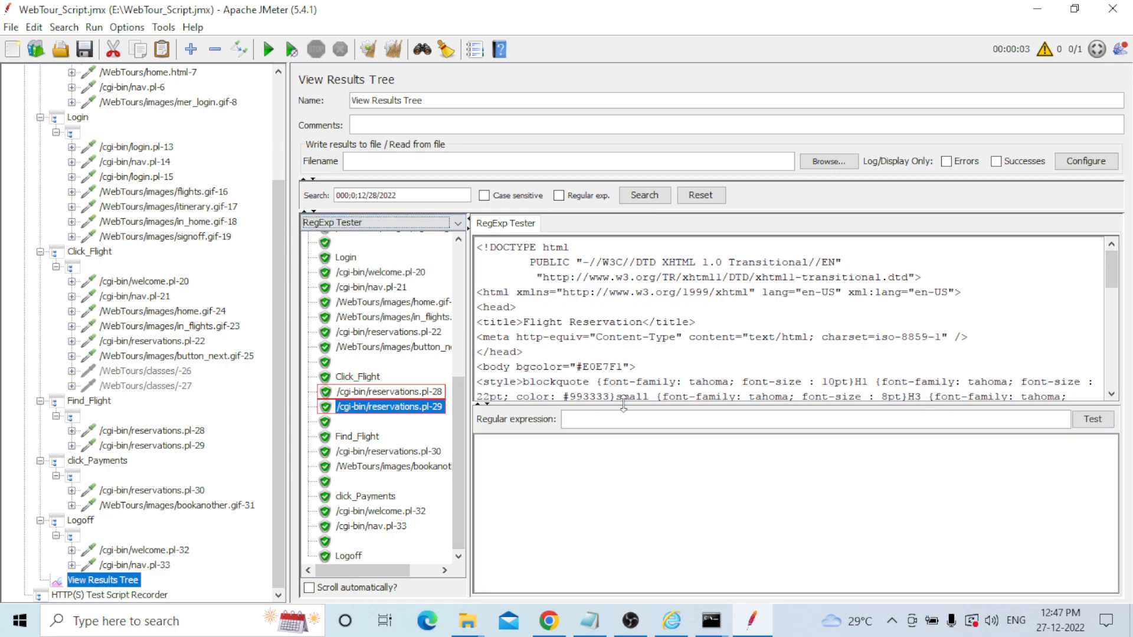
{"action": "left_click", "coordinate": [598, 420]}
{"action": "key", "text": "ctrl+v"}
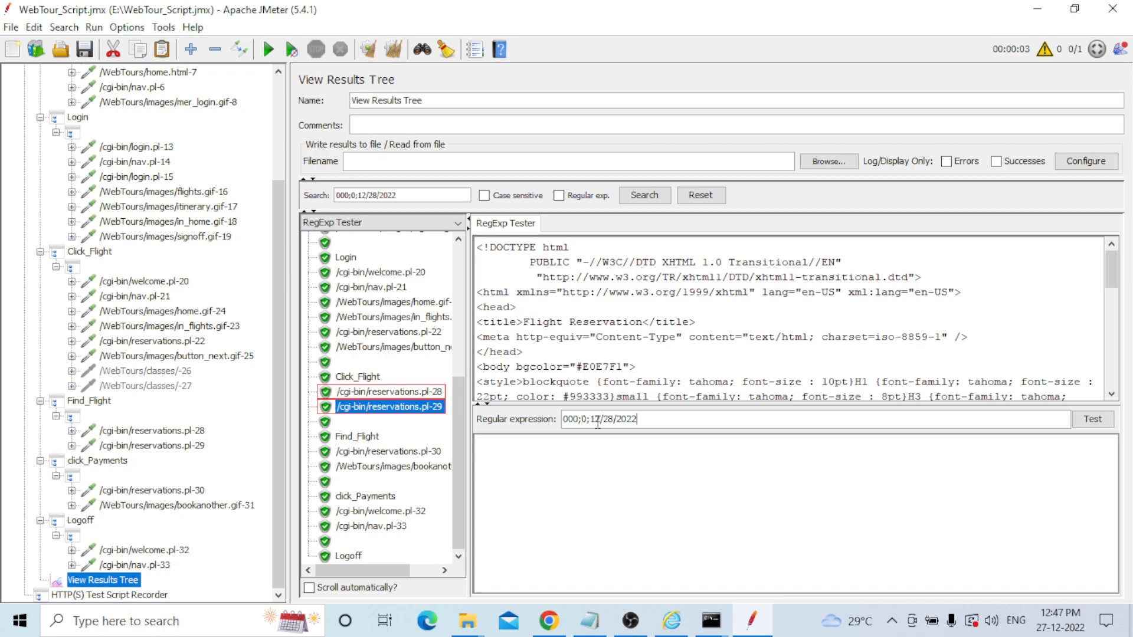
{"action": "left_click", "coordinate": [1093, 420]}
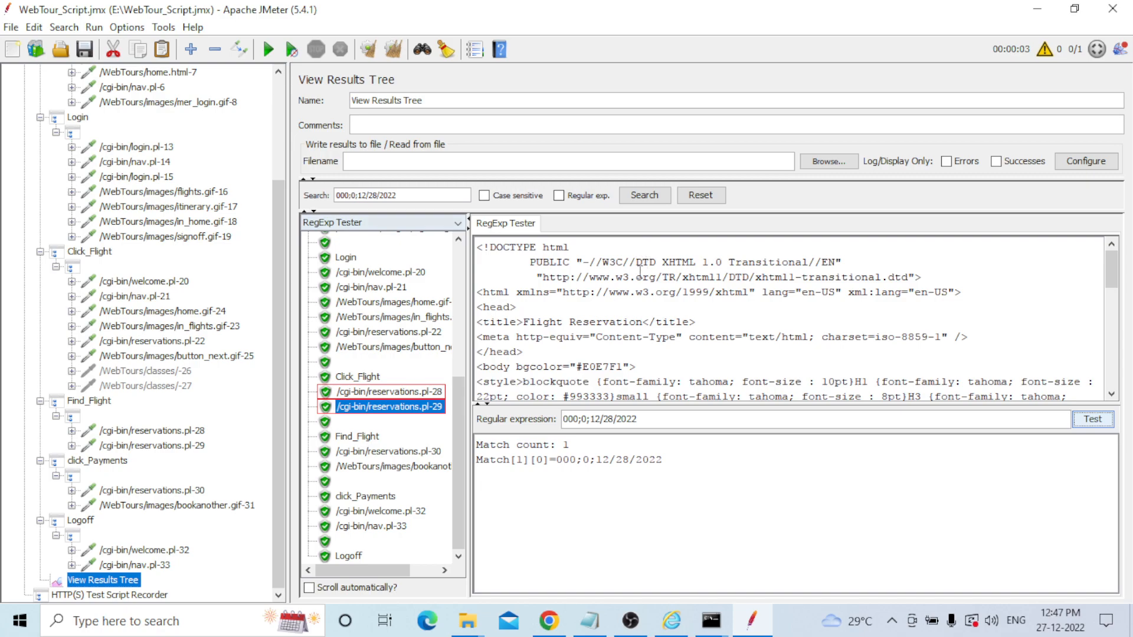
Select the full outboundFlight hidden-input tag in the response text.
{"action": "scroll", "coordinate": [702, 325], "scroll_direction": "down", "scroll_amount": 4}
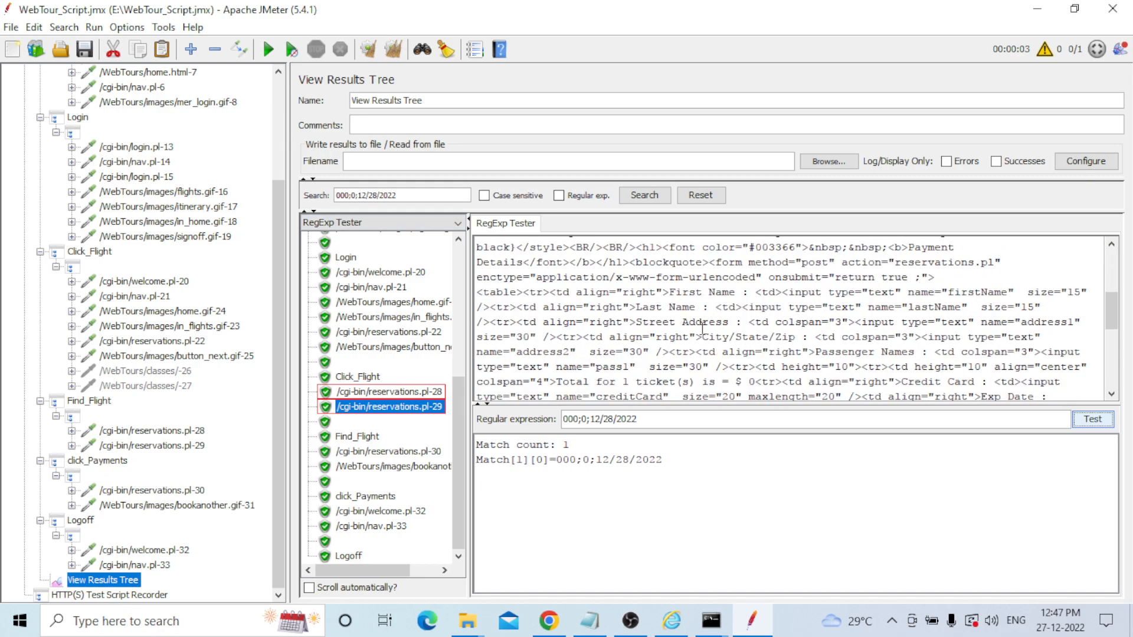
{"action": "scroll", "coordinate": [702, 329], "scroll_direction": "down", "scroll_amount": 5}
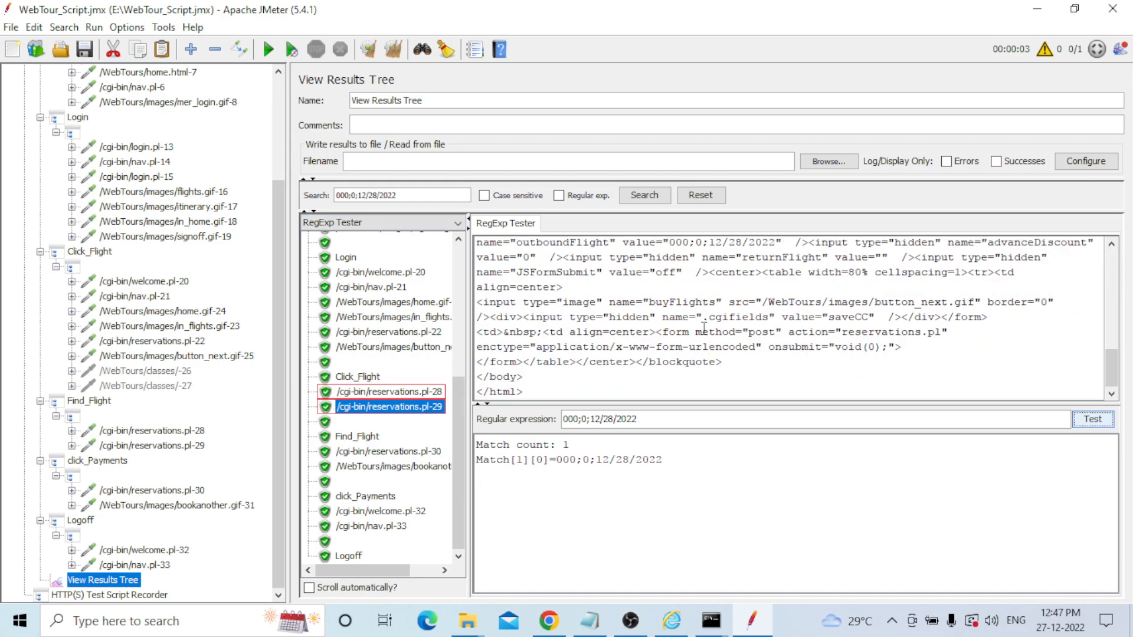
{"action": "left_click", "coordinate": [1112, 248]}
{"action": "left_click", "coordinate": [1111, 248]}
{"action": "left_click", "coordinate": [1111, 248]}
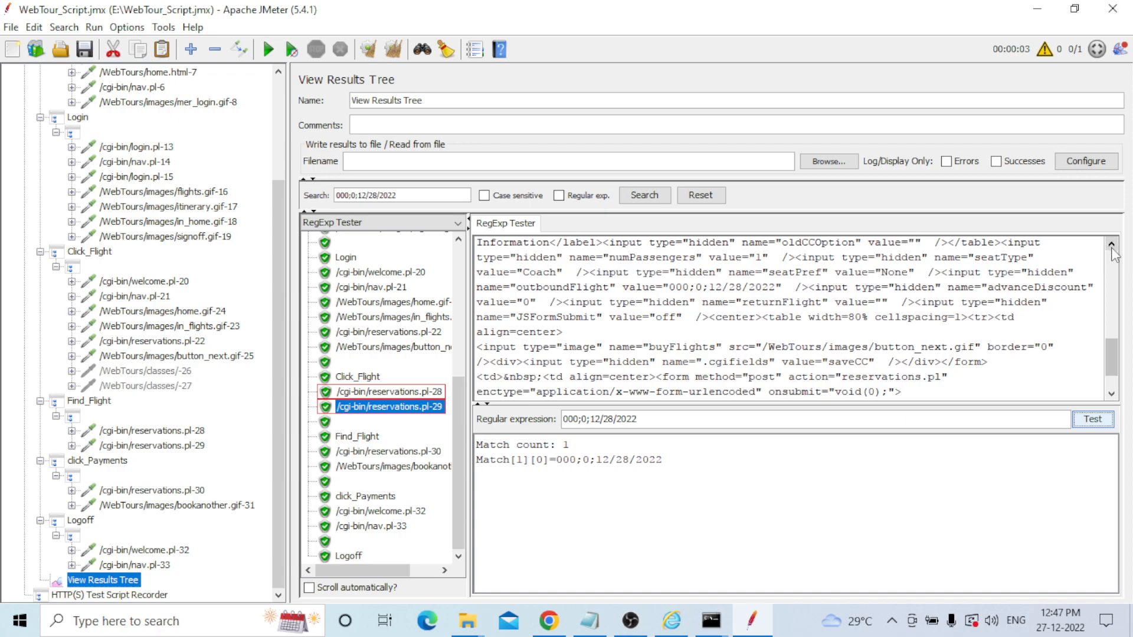
{"action": "left_click", "coordinate": [1112, 248]}
{"action": "left_click", "coordinate": [1112, 248]}
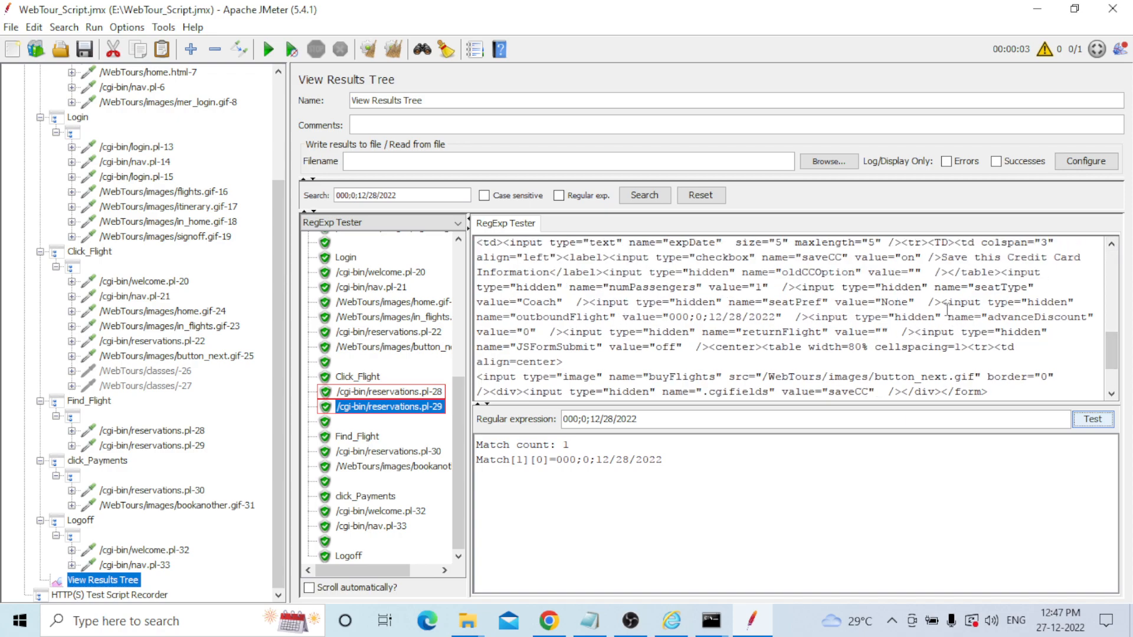
{"action": "left_click_drag", "start_coordinate": [942, 302], "coordinate": [808, 322]}
{"action": "key", "text": "ctrl+c"}
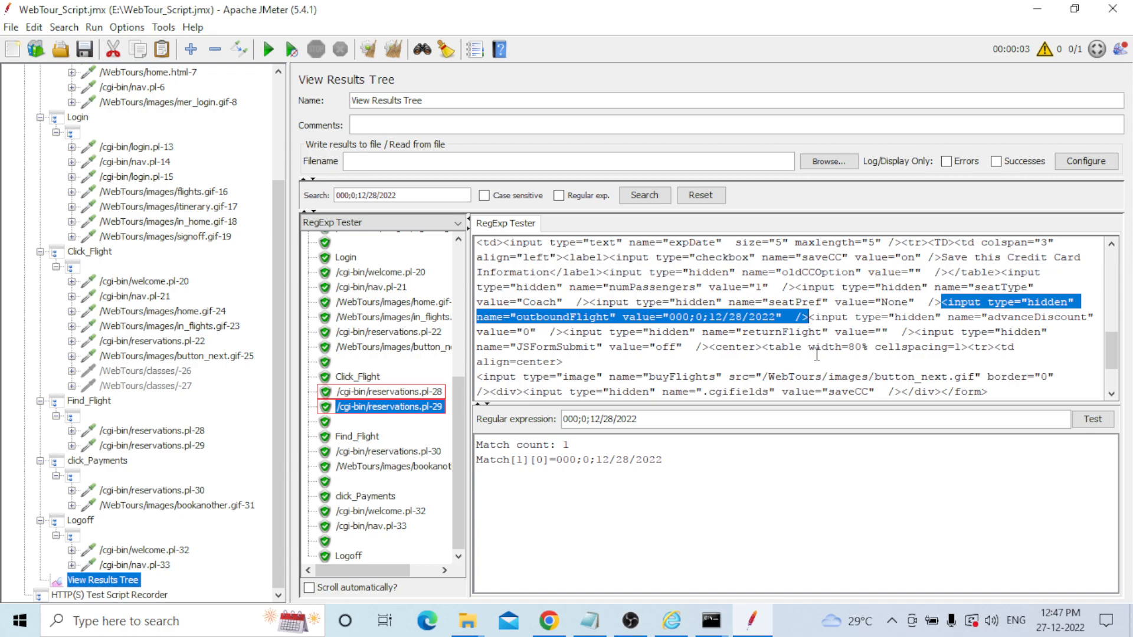
Replace the tester's expression with the pasted outboundFlight hidden-input tag, swapping value 000;0;12/28/2022 for (.+?).
{"action": "left_click", "coordinate": [565, 419]}
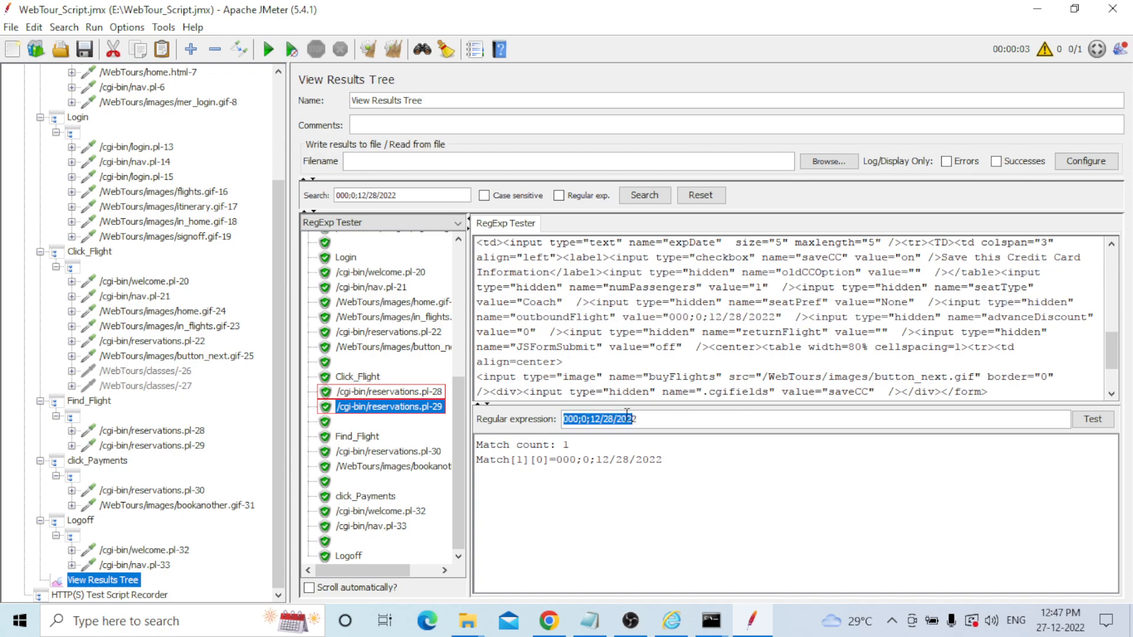
{"action": "left_click_drag", "start_coordinate": [566, 419], "coordinate": [659, 420]}
{"action": "key", "text": "BackSpace"}
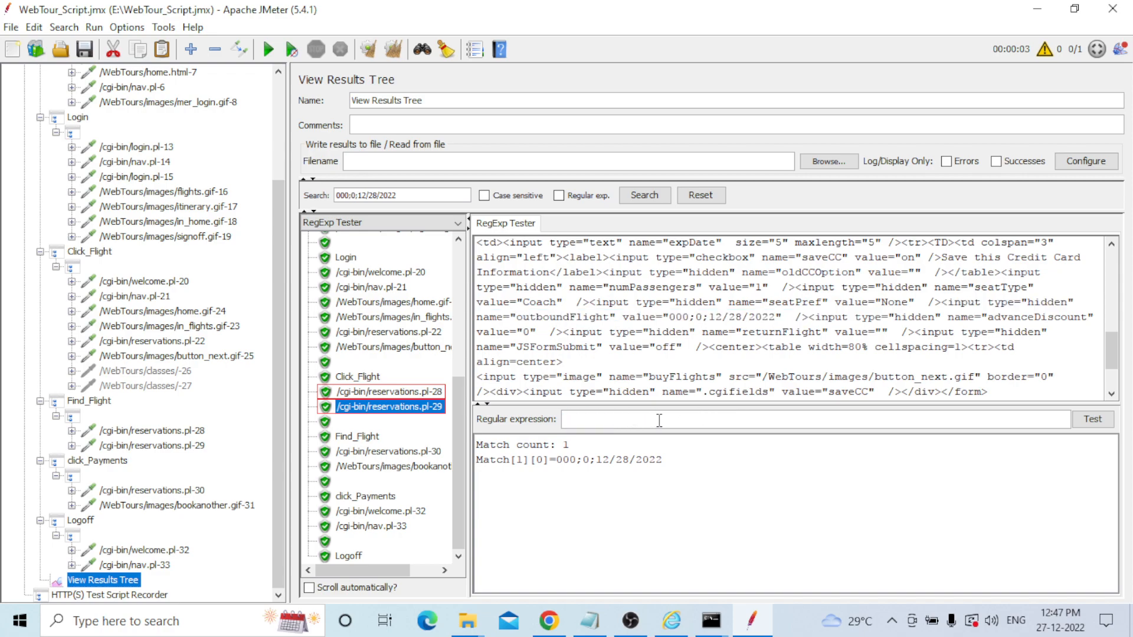
{"action": "key", "text": "ctrl+v"}
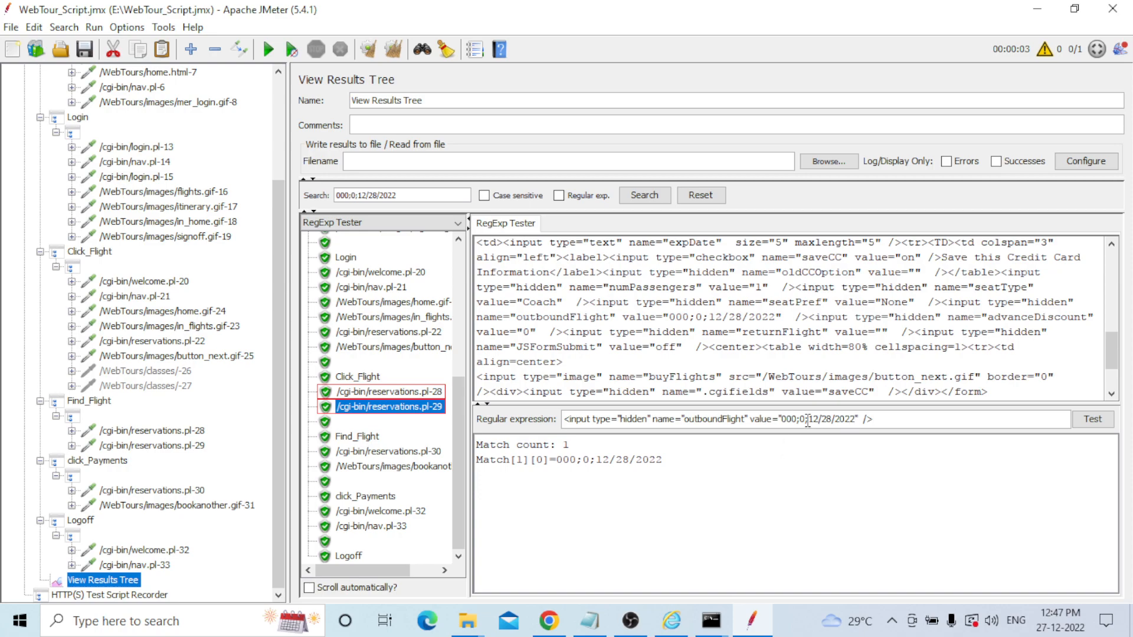
{"action": "left_click_drag", "start_coordinate": [782, 420], "coordinate": [865, 424]}
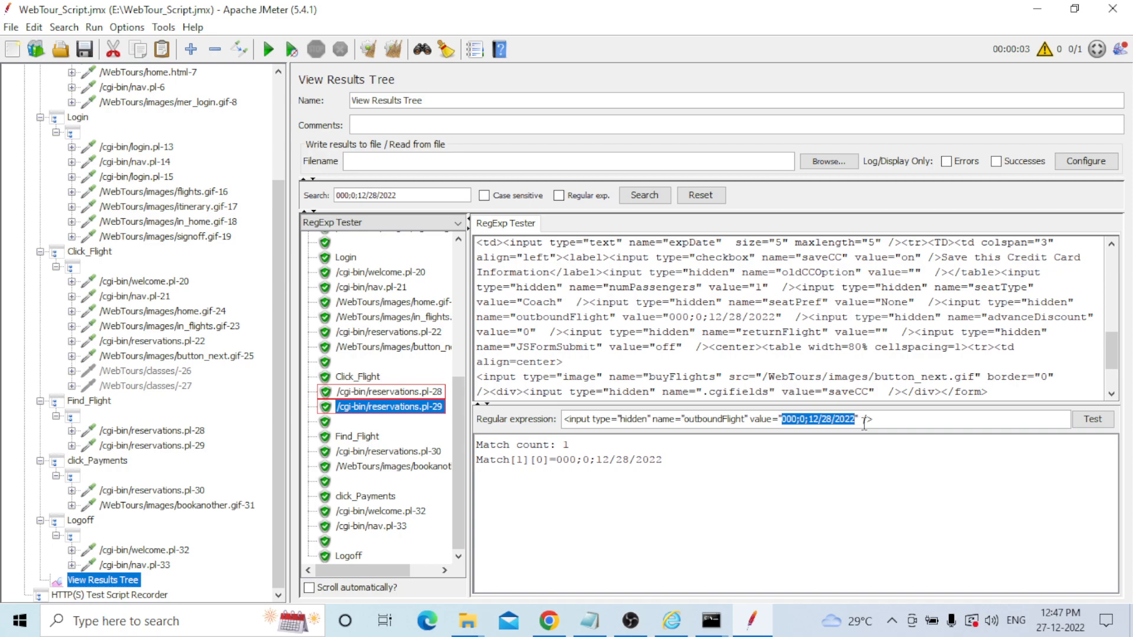
{"action": "type", "text": "("}
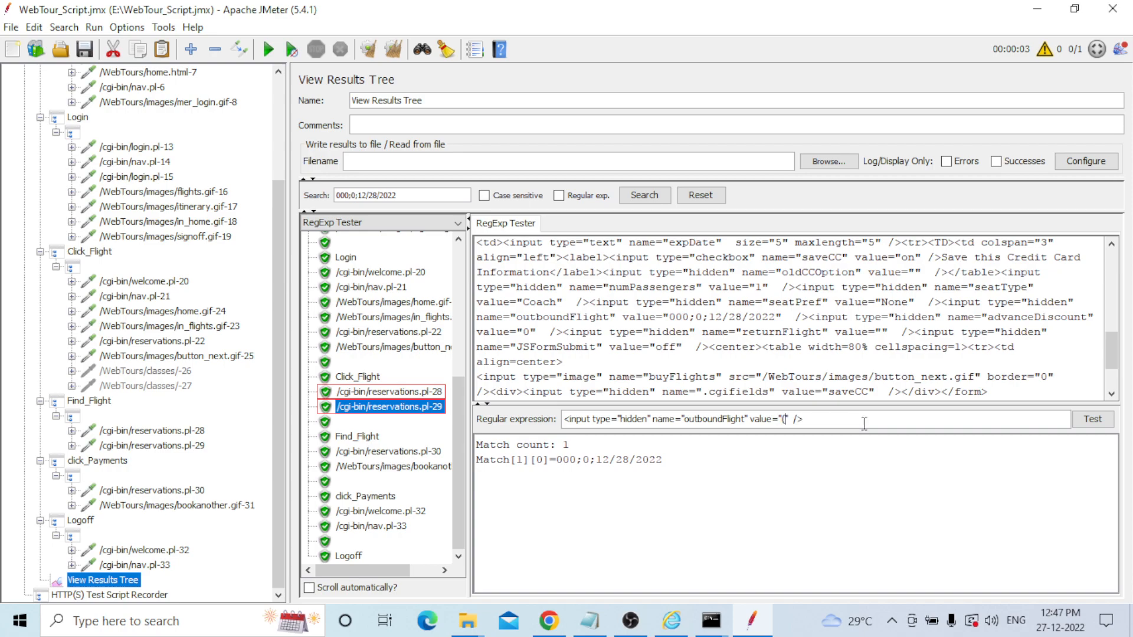
{"action": "type", "text": ".+?)"}
Add a Regular Expression Extractor post processor under reservations.pl-29.
{"action": "left_click", "coordinate": [72, 446]}
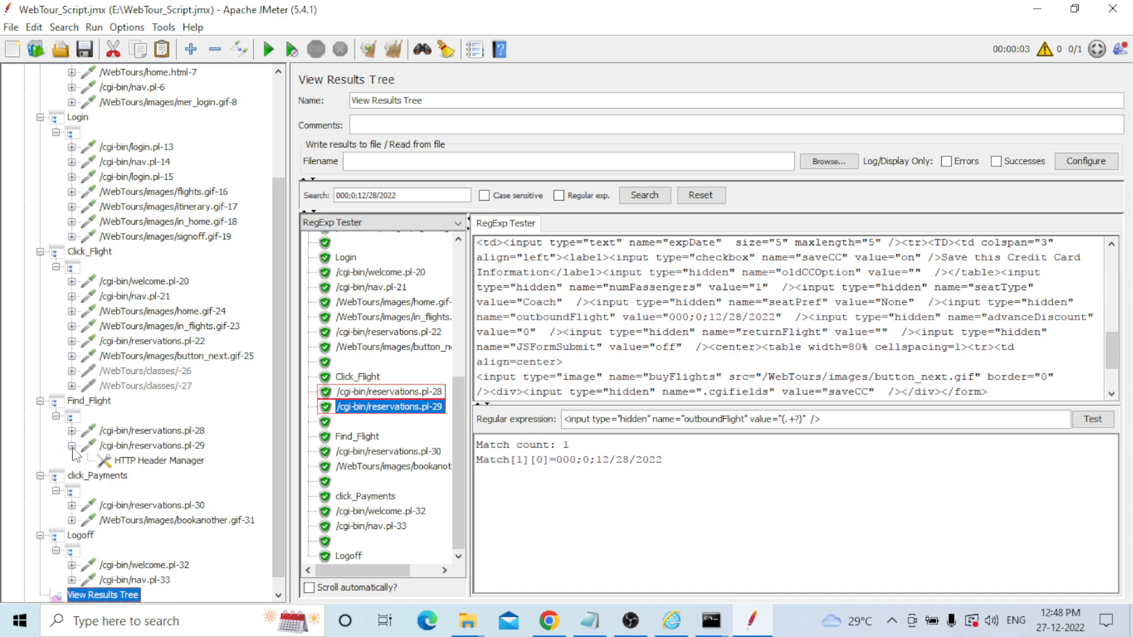
{"action": "left_click", "coordinate": [133, 446]}
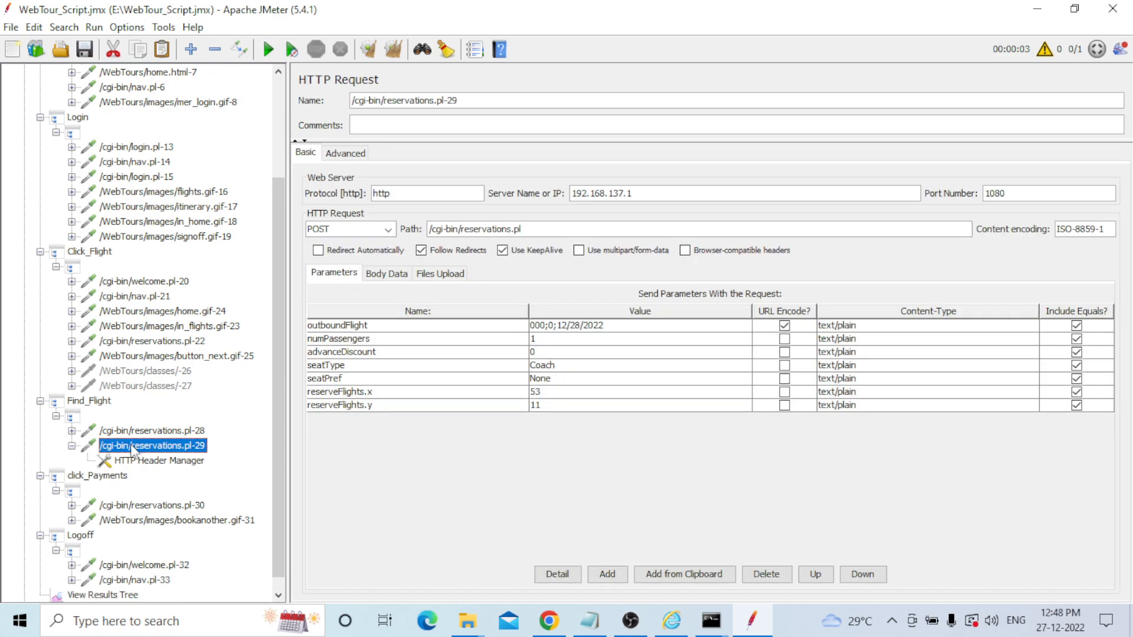
{"action": "right_click", "coordinate": [133, 451]}
{"action": "mouse_move", "coordinate": [199, 291]}
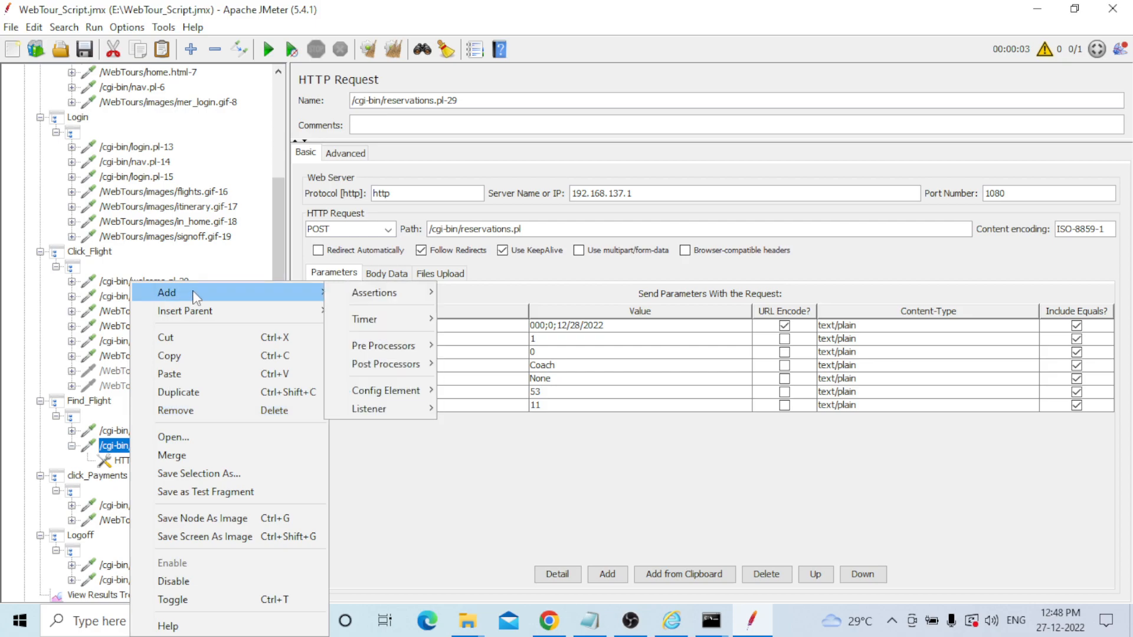
{"action": "mouse_move", "coordinate": [392, 364]}
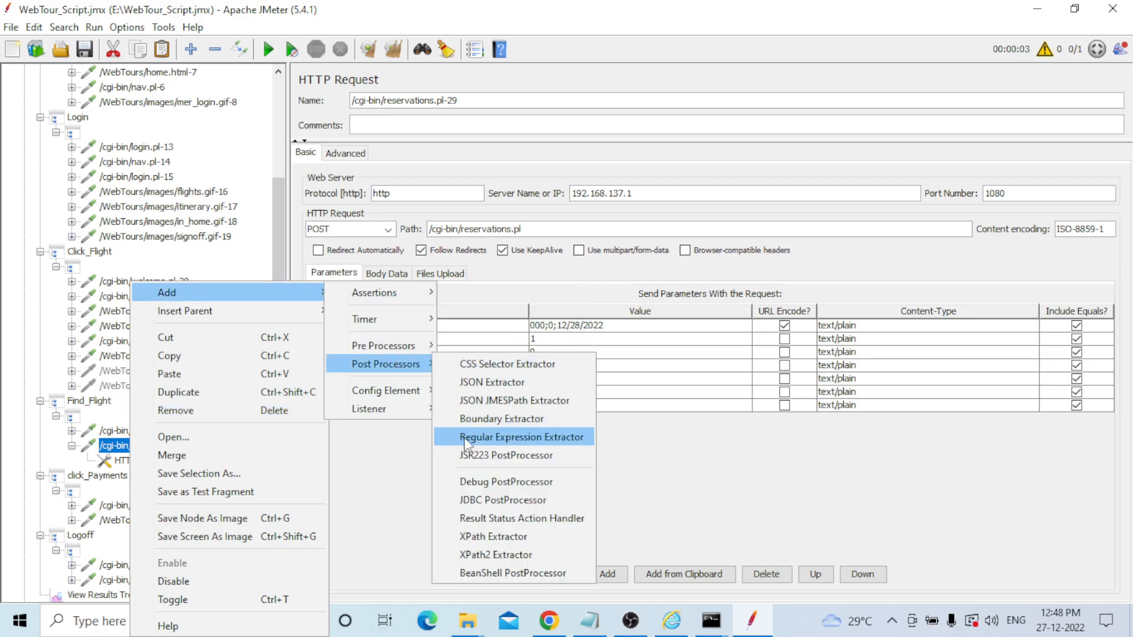
{"action": "left_click", "coordinate": [517, 446]}
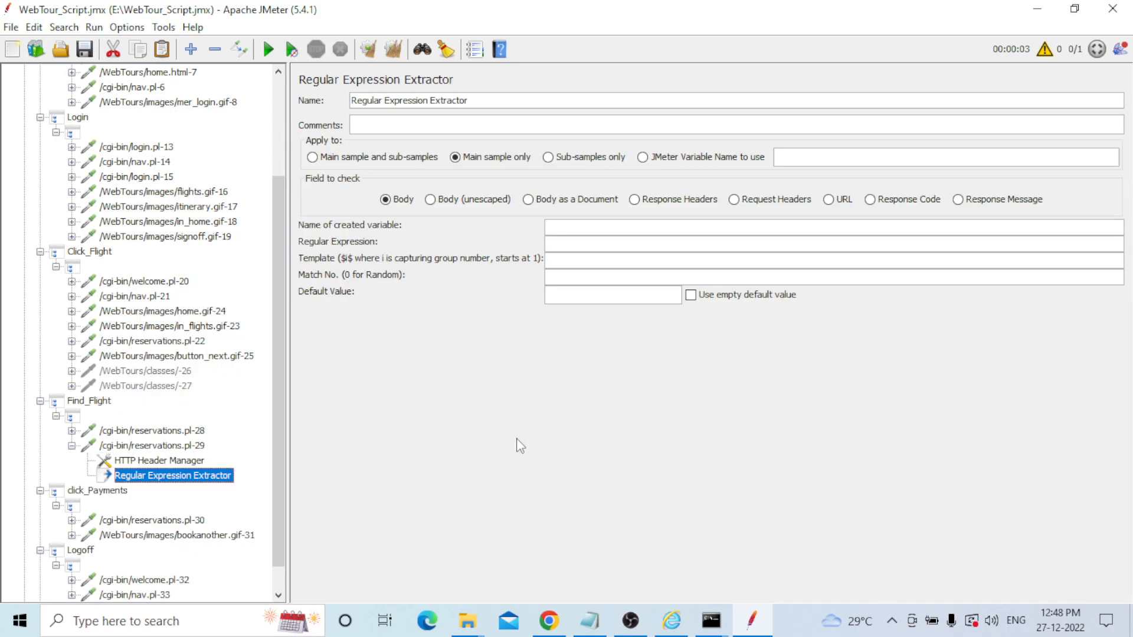
{"action": "left_click_drag", "start_coordinate": [275, 376], "coordinate": [275, 409]}
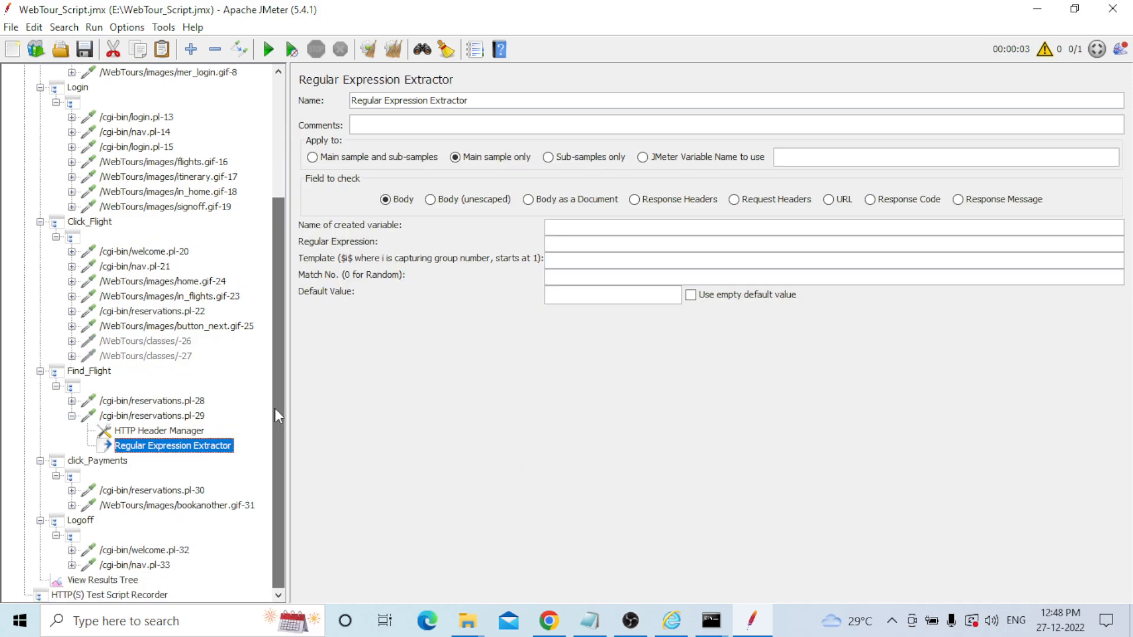
Copy the tested outboundFlight regular expression into the new extractor's Regular Expression field.
{"action": "left_click", "coordinate": [113, 581]}
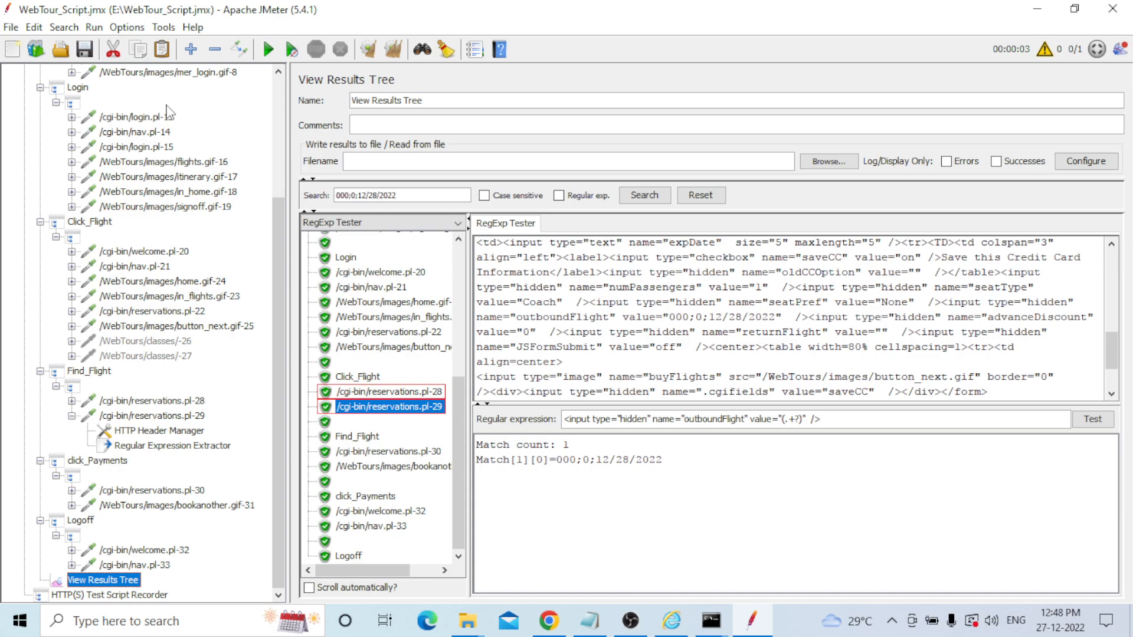
{"action": "left_click", "coordinate": [827, 420]}
{"action": "left_click_drag", "start_coordinate": [826, 420], "coordinate": [532, 408]}
{"action": "key", "text": "ctrl+c"}
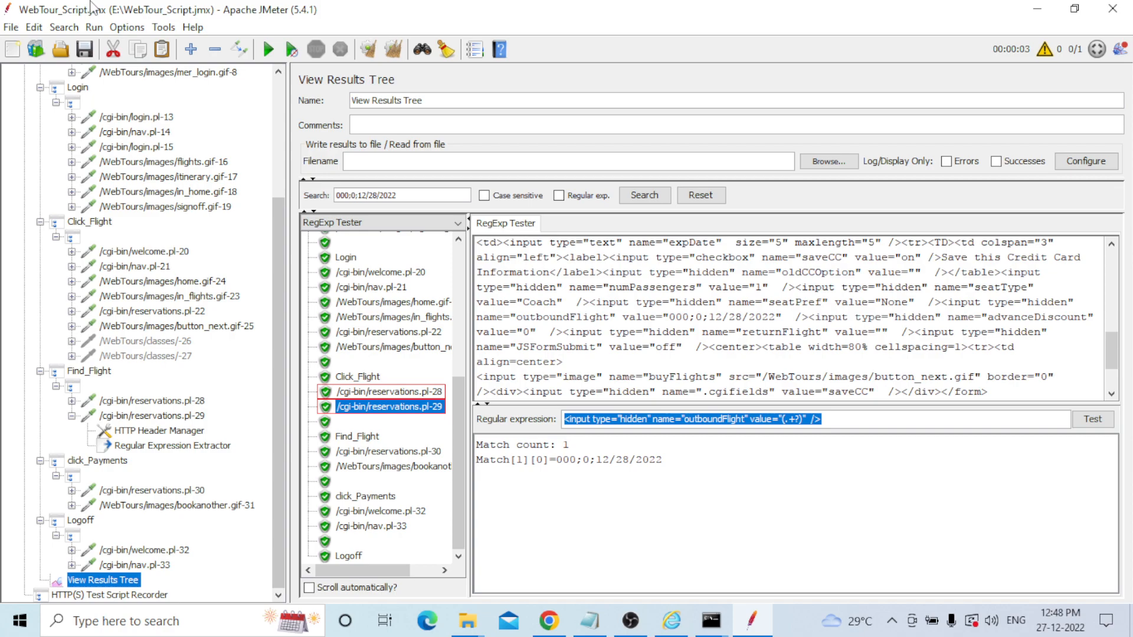
{"action": "left_click", "coordinate": [173, 446]}
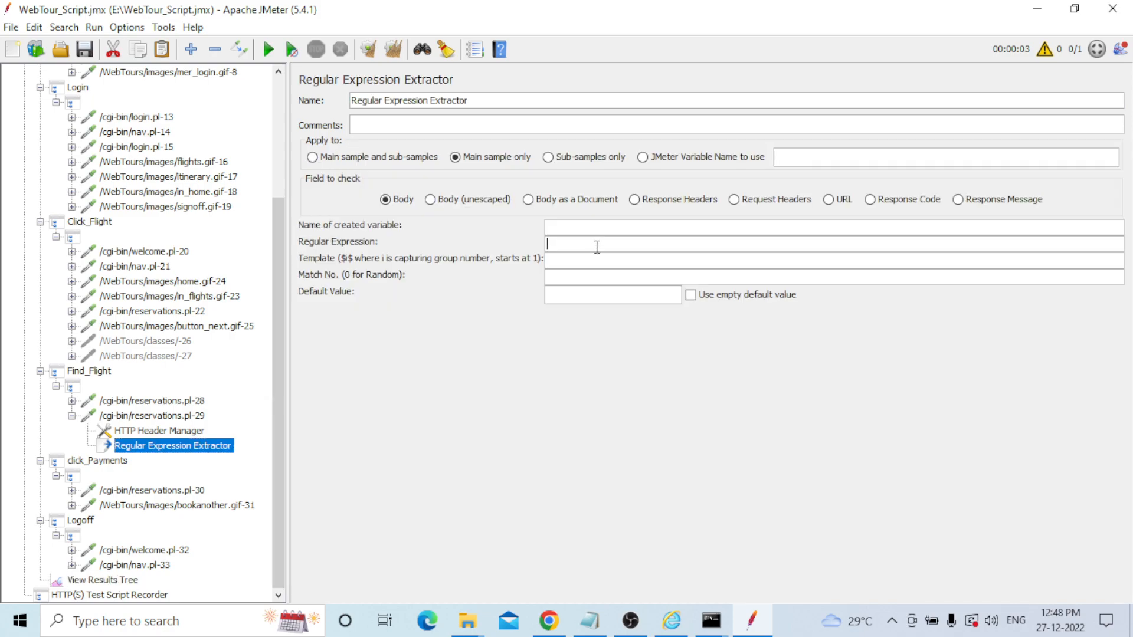
{"action": "key", "text": "ctrl+v"}
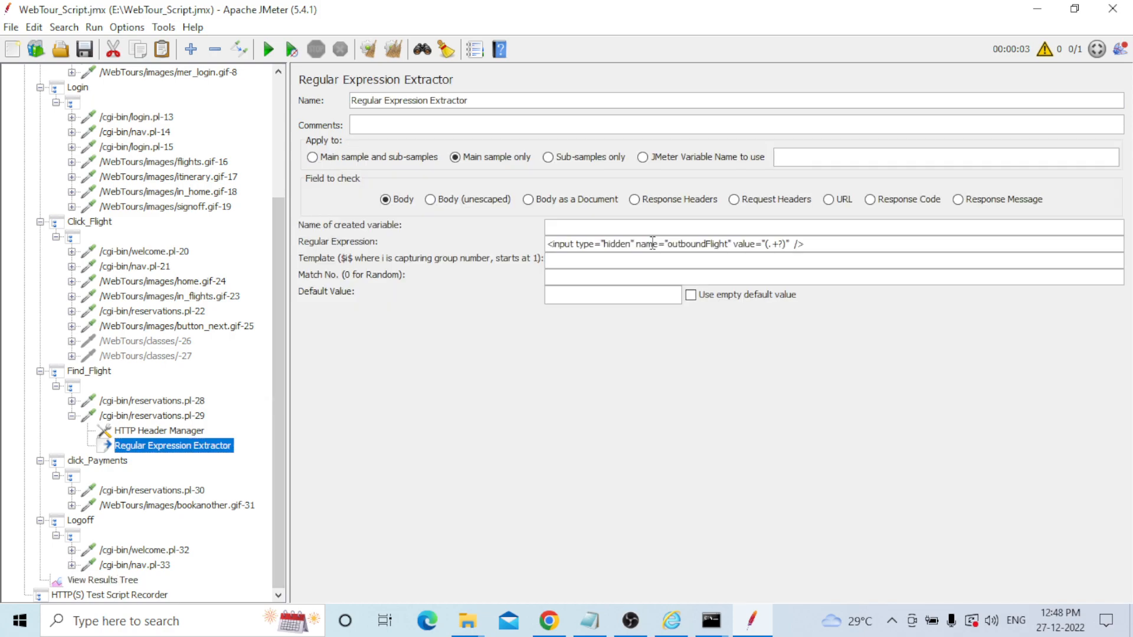
Name the extractor's variable outboundFlight with template $1$, match number 0, default Not Found.
{"action": "left_click_drag", "start_coordinate": [668, 243], "coordinate": [730, 246]}
{"action": "key", "text": "ctrl+c"}
{"action": "left_click", "coordinate": [608, 222]}
{"action": "key", "text": "ctrl+v"}
{"action": "left_click", "coordinate": [577, 264]}
{"action": "type", "text": "$1$"}
{"action": "left_click", "coordinate": [583, 277]}
{"action": "type", "text": "0"}
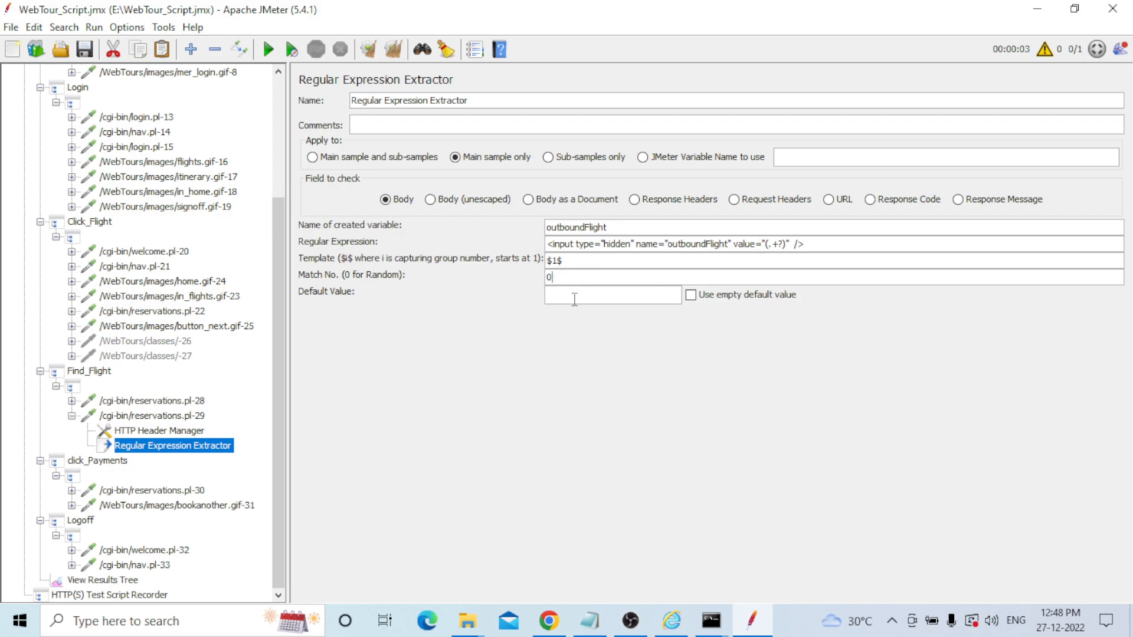
{"action": "type", "text": "Not Found"}
{"action": "left_click_drag", "start_coordinate": [618, 228], "coordinate": [538, 233]}
{"action": "key", "text": "ctrl+c"}
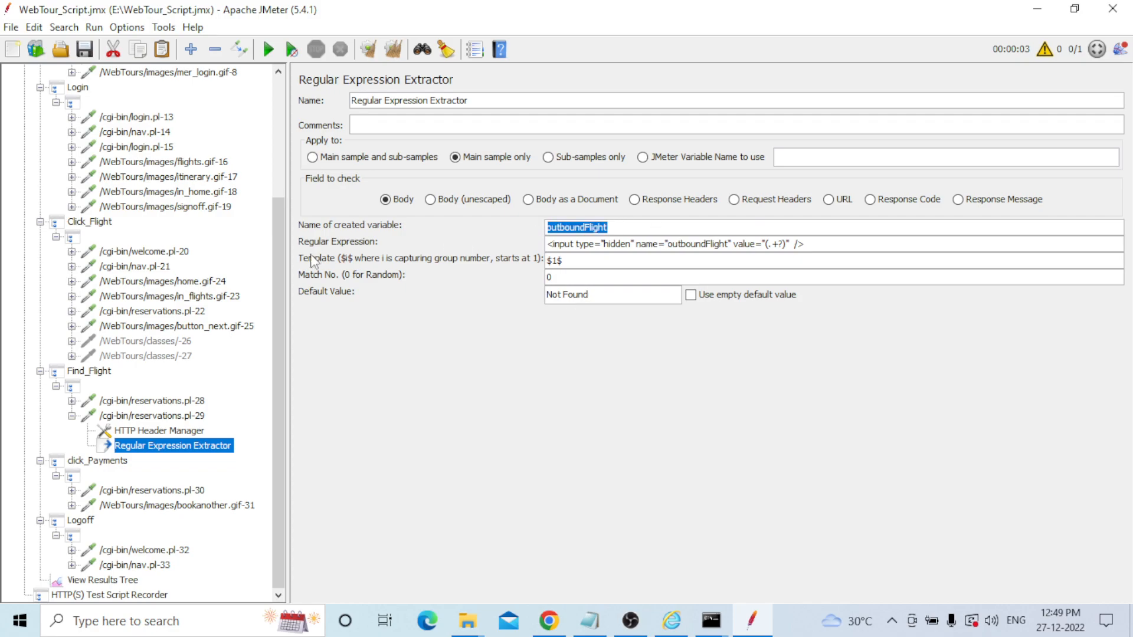
Replace reservations.pl-29's hard-coded outboundFlight parameter value with ${outboundFlight}.
{"action": "left_click", "coordinate": [183, 416]}
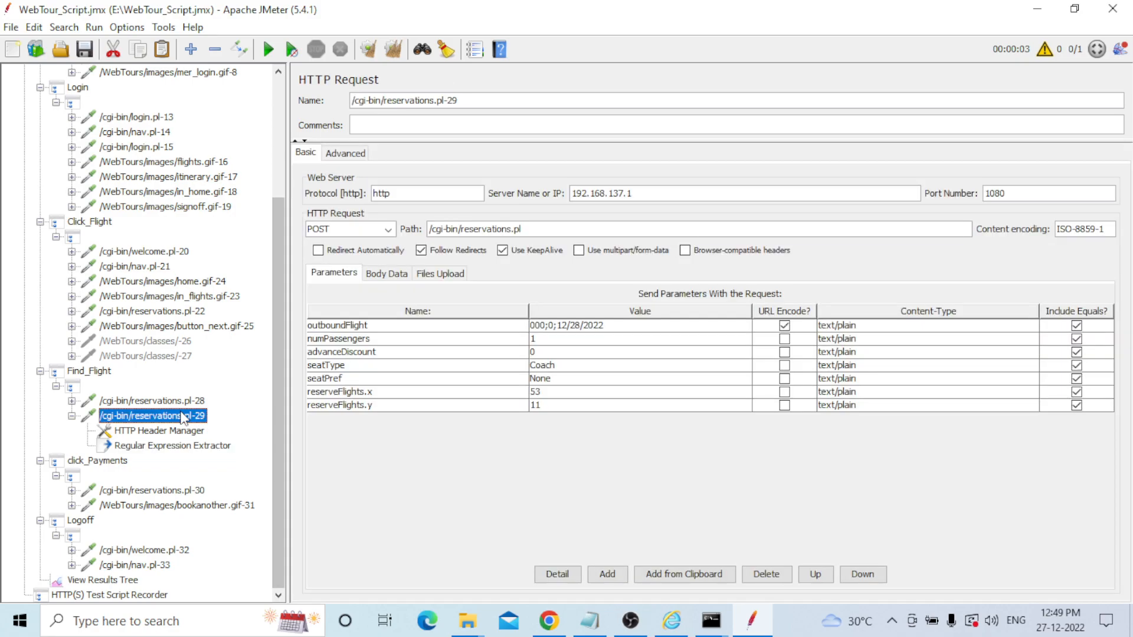
{"action": "double_click", "coordinate": [615, 326]}
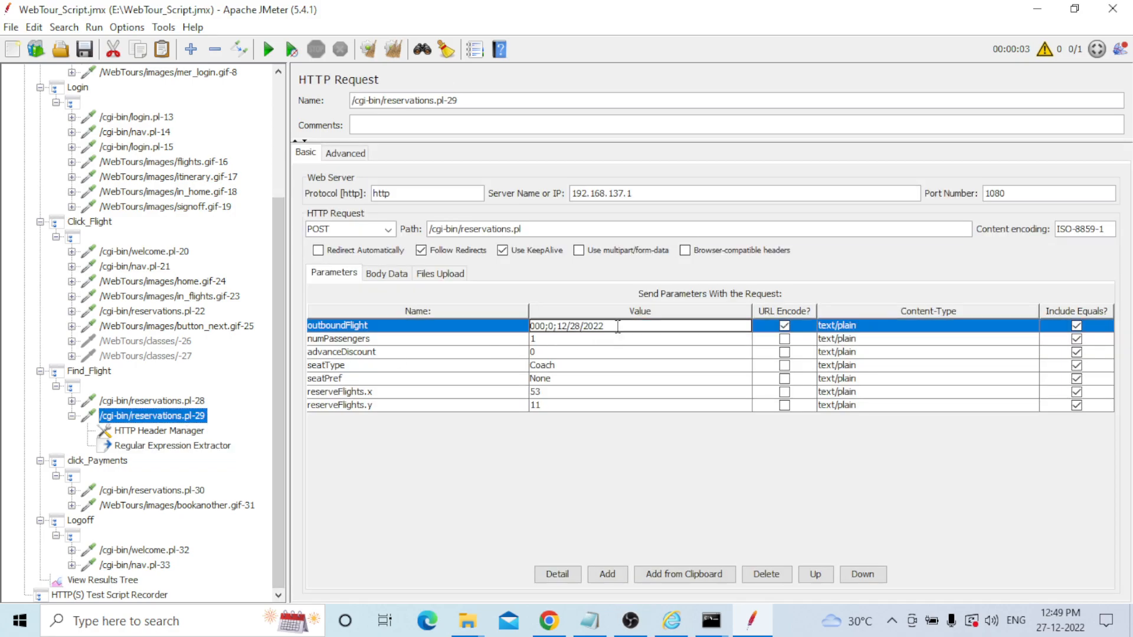
{"action": "key", "text": "ctrl+a"}
{"action": "key", "text": "BackSpace"}
{"action": "type", "text": "${outboundFlight}"}
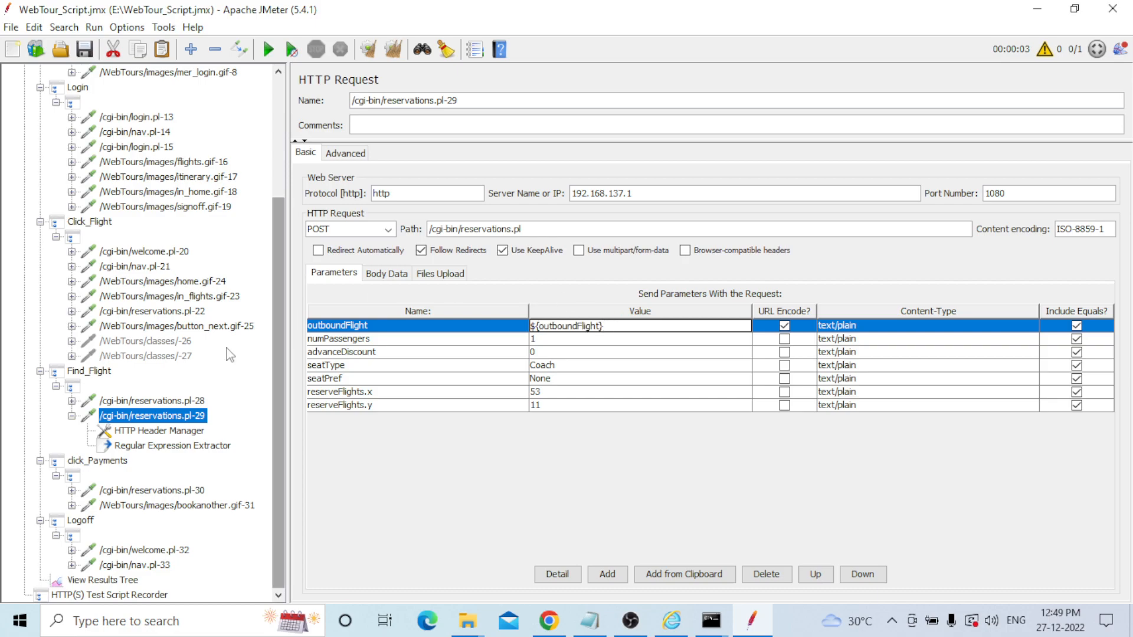
{"action": "left_click", "coordinate": [126, 493]}
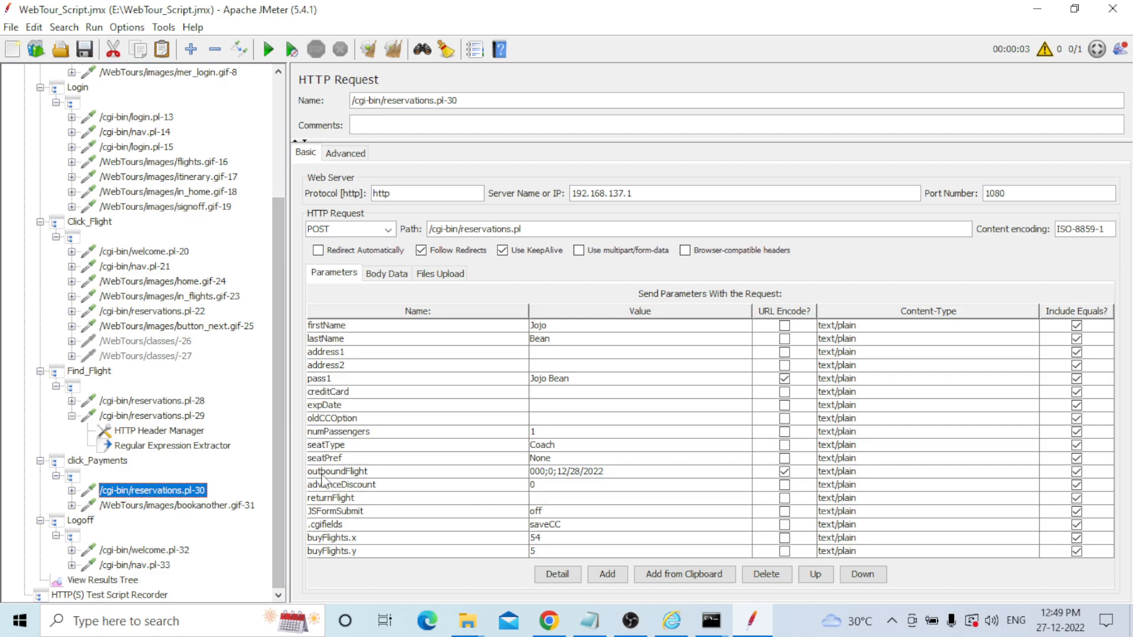
Change reservations.pl-30's outboundFlight parameter value to ${outboundFlight}.
{"action": "double_click", "coordinate": [613, 472]}
{"action": "key", "text": "BackSpace"}
{"action": "key", "text": "BackSpace"}
{"action": "key", "text": "BackSpace"}
{"action": "key", "text": "BackSpace"}
{"action": "key", "text": "BackSpace"}
{"action": "key", "text": "BackSpace"}
{"action": "key", "text": "BackSpace"}
{"action": "key", "text": "BackSpace"}
{"action": "key", "text": "BackSpace"}
{"action": "key", "text": "BackSpace"}
{"action": "key", "text": "BackSpace"}
{"action": "key", "text": "BackSpace"}
{"action": "key", "text": "BackSpace"}
{"action": "key", "text": "BackSpace"}
{"action": "key", "text": "BackSpace"}
{"action": "key", "text": "BackSpace"}
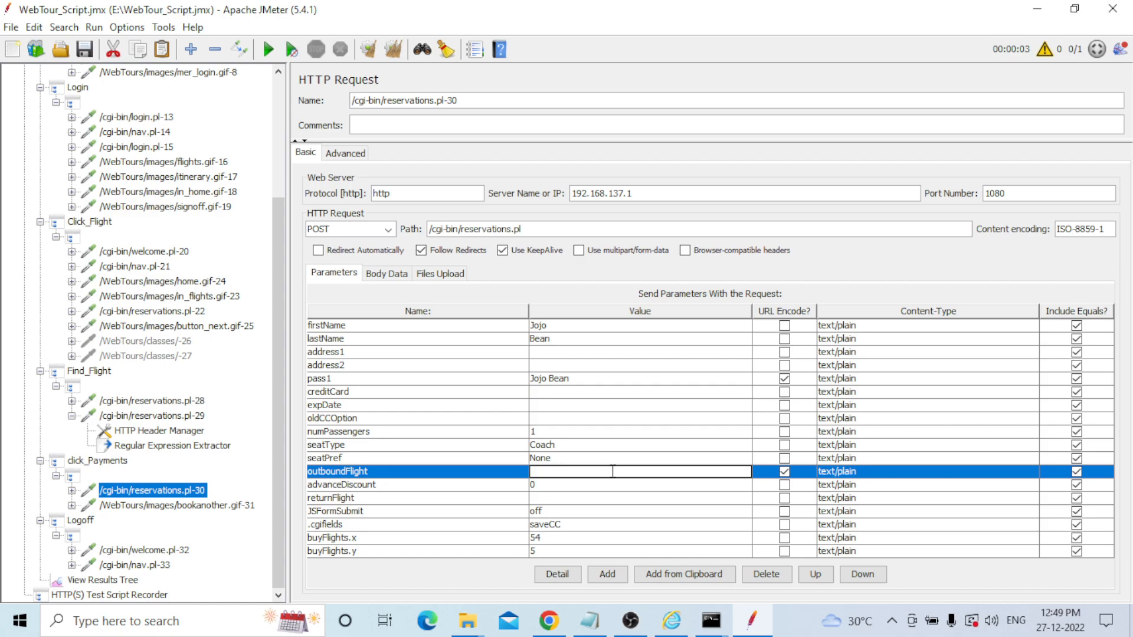
{"action": "type", "text": "${"}
{"action": "key", "text": "ctrl+v"}
{"action": "type", "text": "}"}
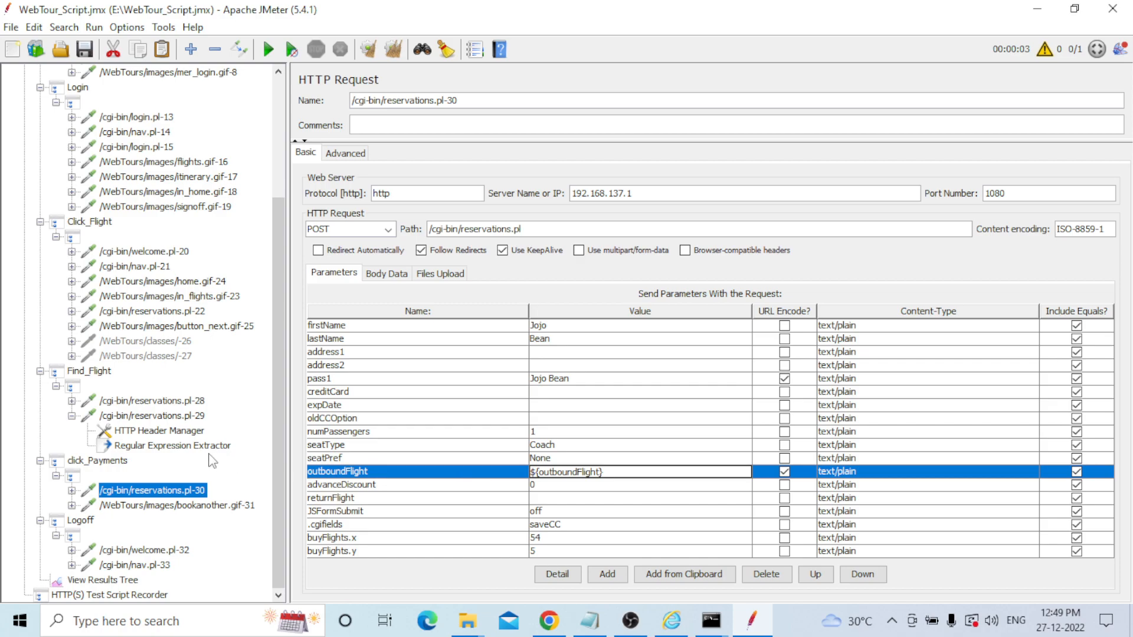
{"action": "left_click", "coordinate": [109, 581]}
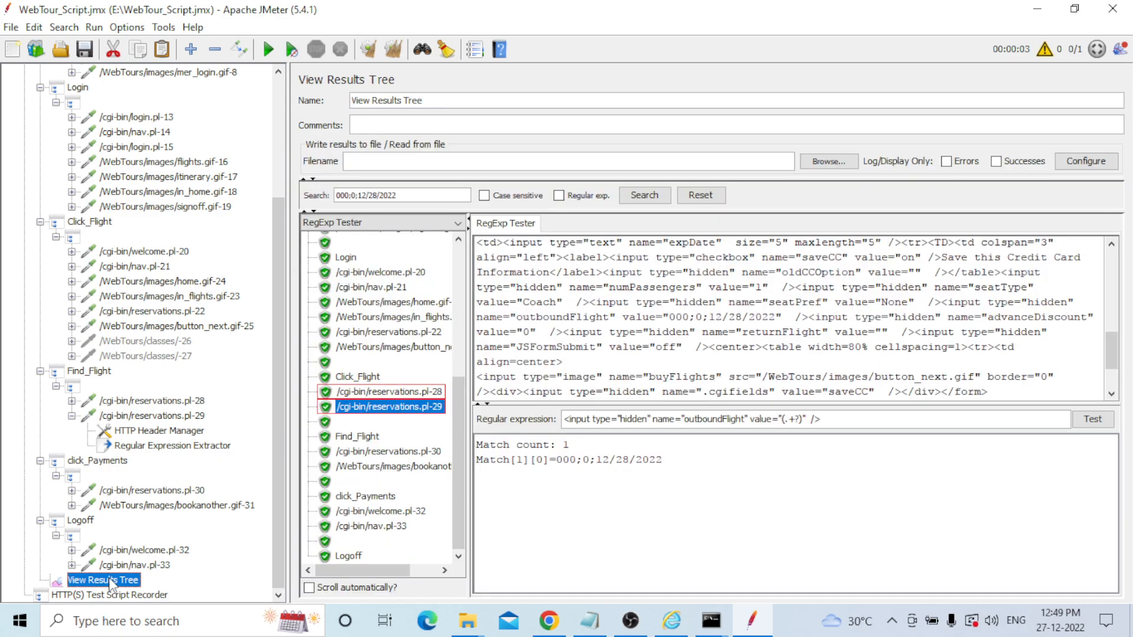
Switch the results viewer to Text, clear previous results, and rerun the test plan.
{"action": "left_click", "coordinate": [458, 224]}
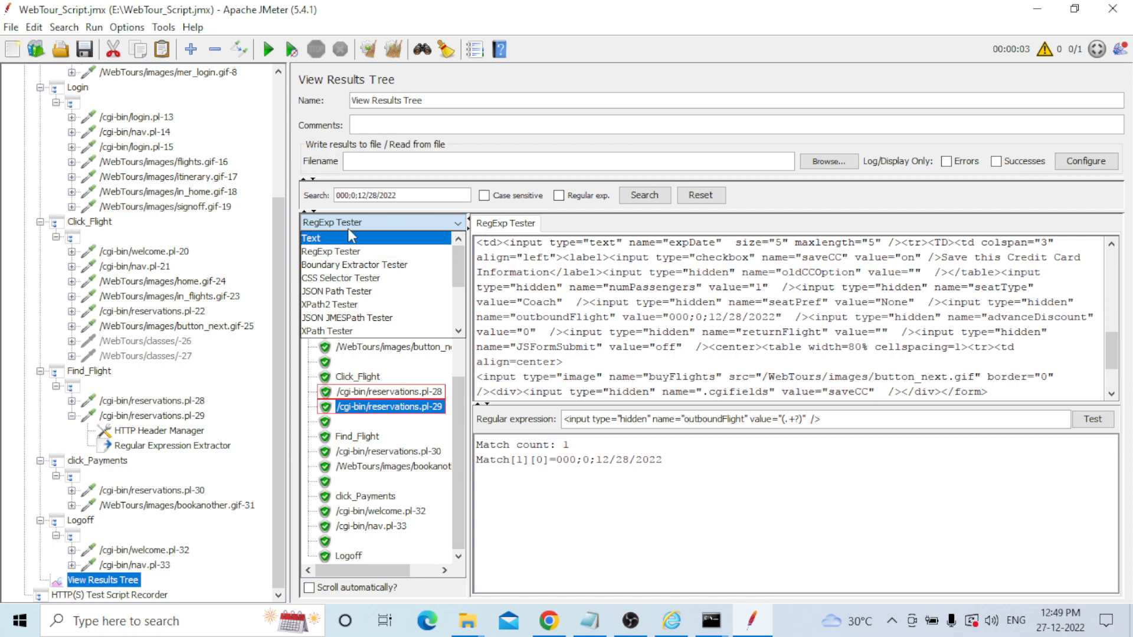
{"action": "left_click", "coordinate": [312, 239]}
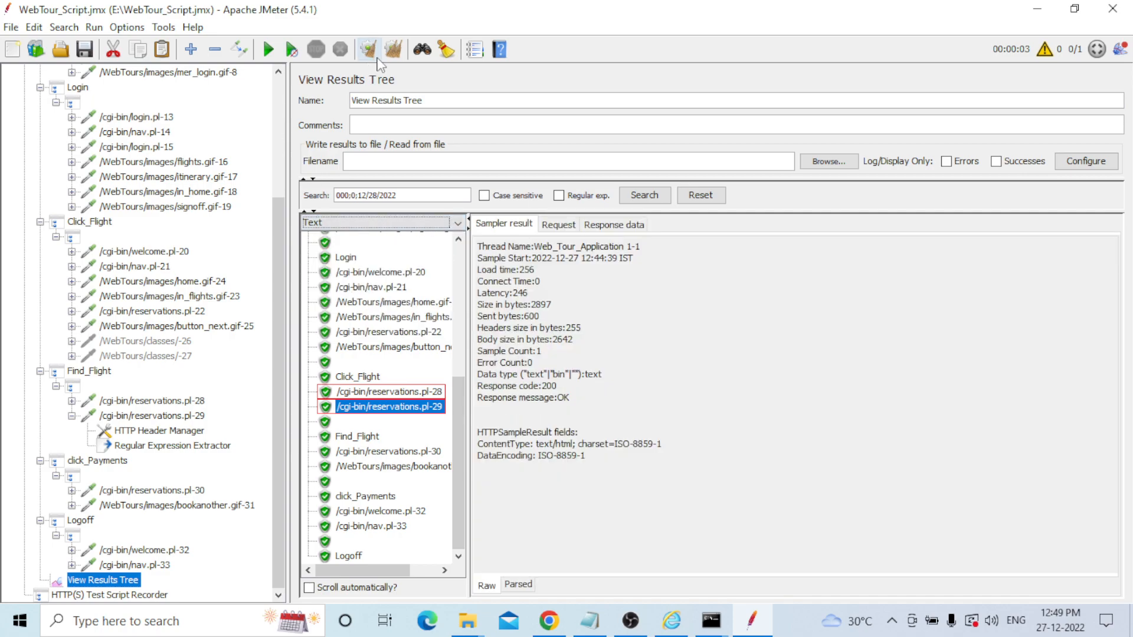
{"action": "left_click", "coordinate": [394, 50]}
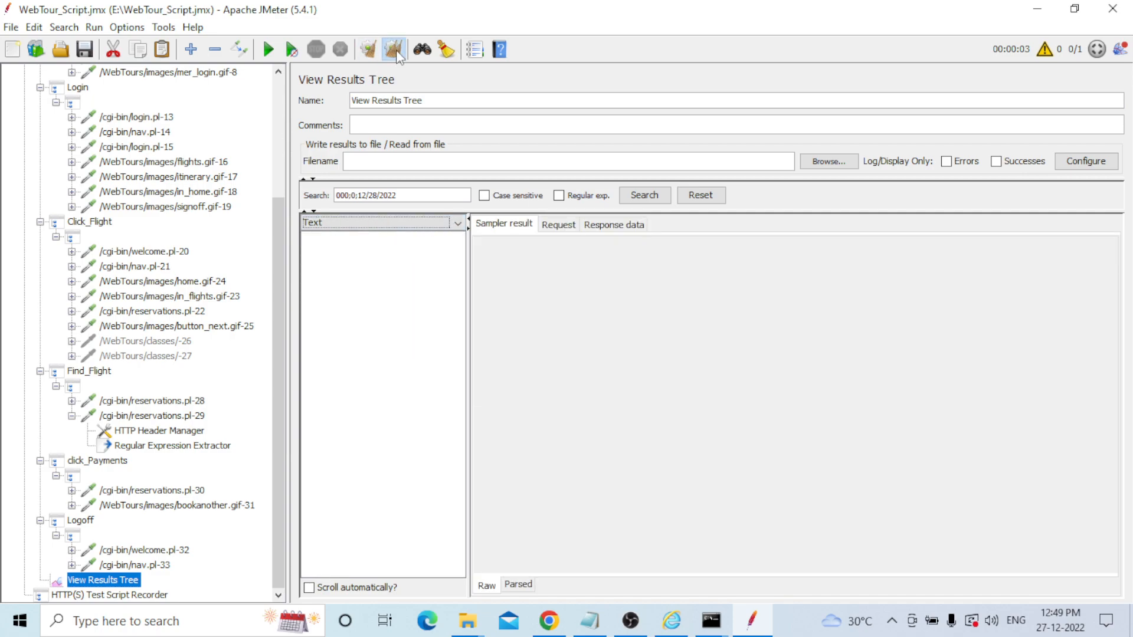
{"action": "left_click", "coordinate": [269, 50]}
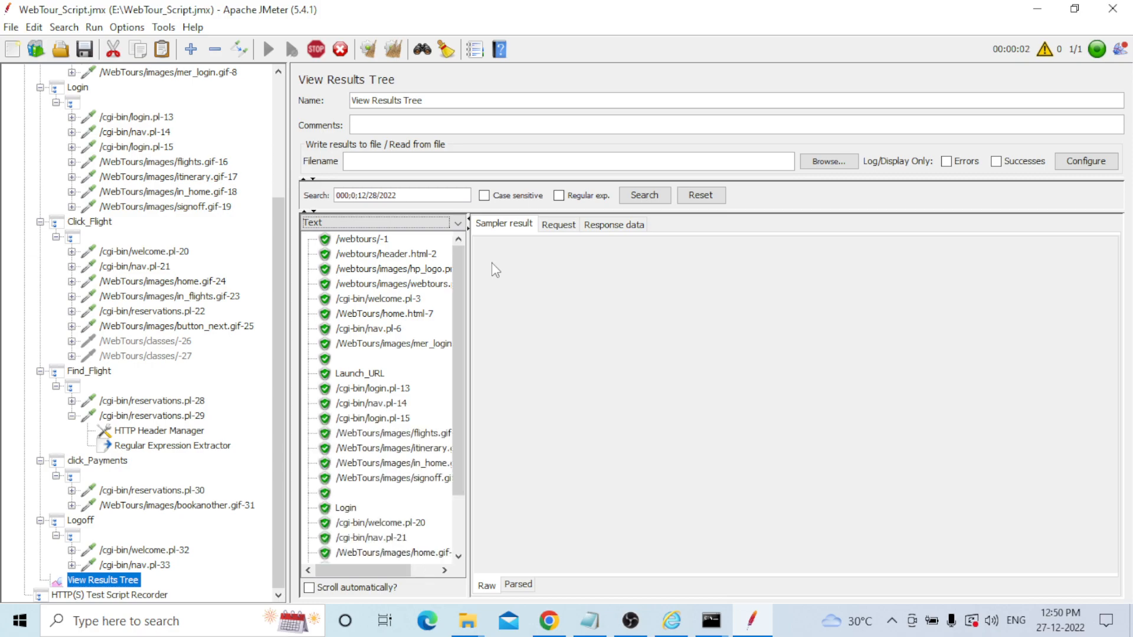
{"action": "mouse_move", "coordinate": [459, 275]}
{"action": "left_mouse_down"}
{"action": "mouse_move", "coordinate": [451, 457]}
{"action": "mouse_move", "coordinate": [460, 278]}
{"action": "left_mouse_up"}
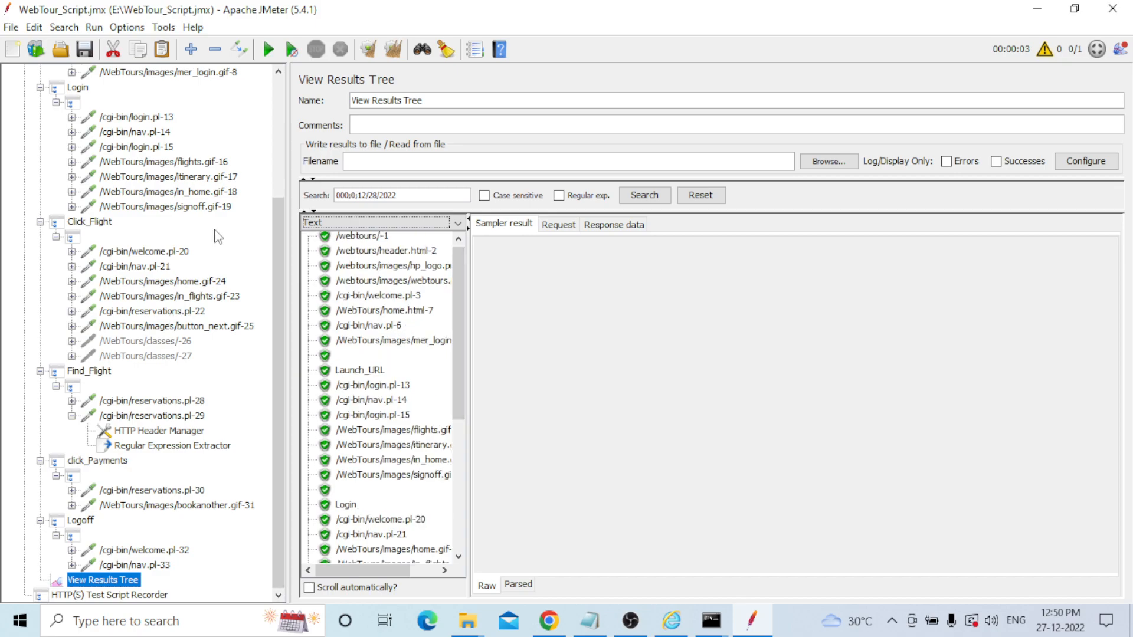
Copy the recorded userSession value from login.pl-13's request parameters.
{"action": "left_click", "coordinate": [135, 119]}
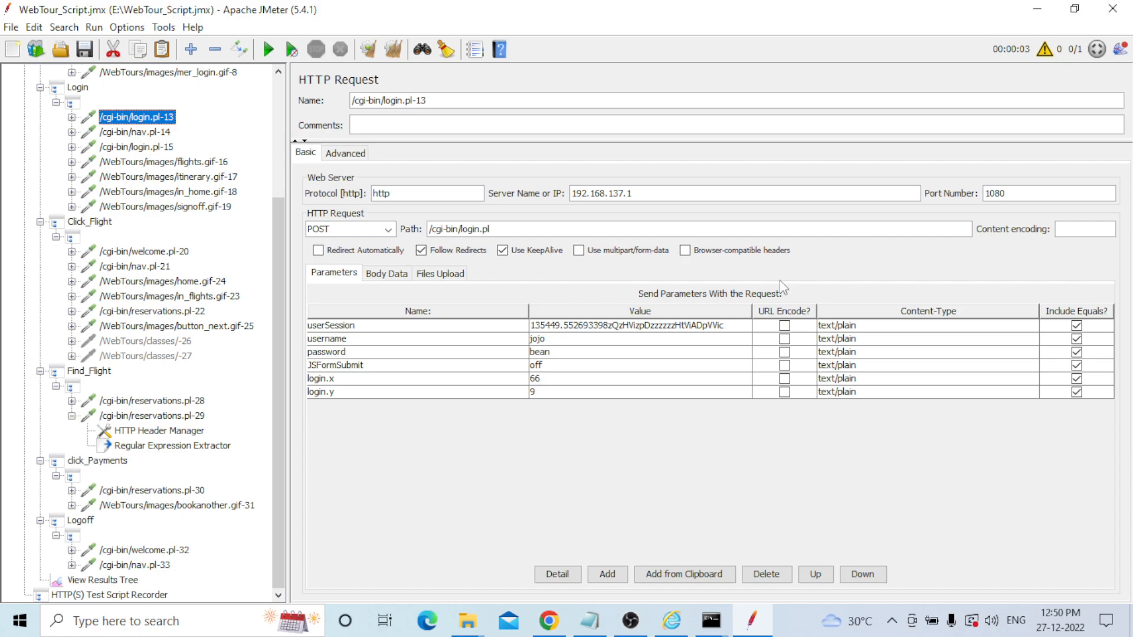
{"action": "double_click", "coordinate": [730, 326]}
{"action": "left_click_drag", "start_coordinate": [730, 326], "coordinate": [535, 328]}
{"action": "key", "text": "ctrl+c"}
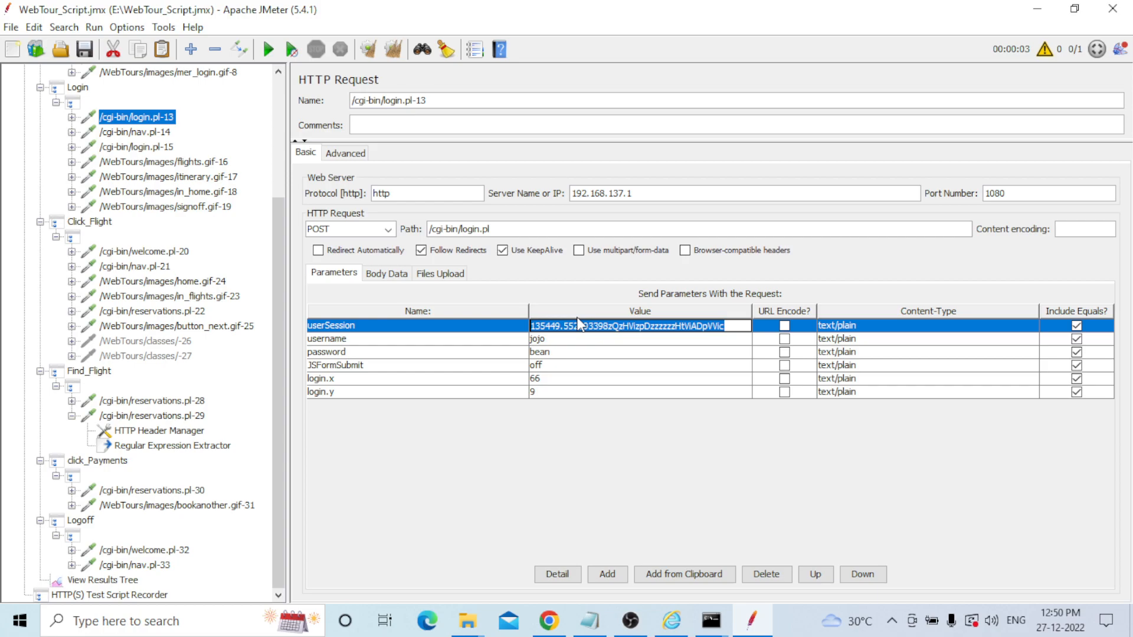
{"action": "left_click", "coordinate": [745, 322]}
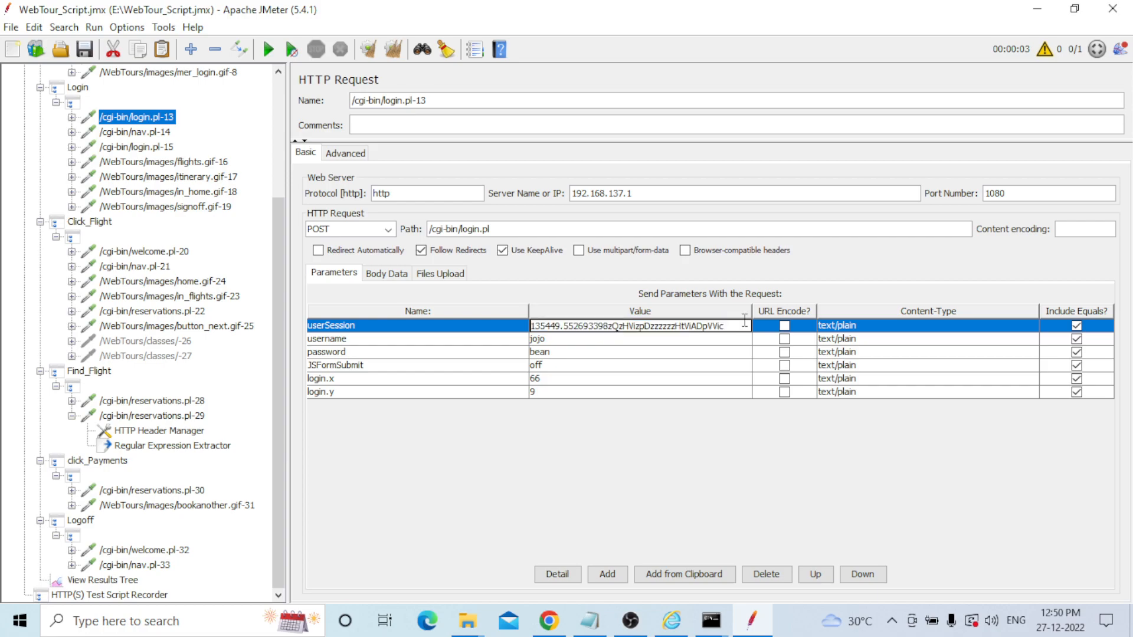
Search the View Results Tree for the userSession value, locating it in login.pl-13.
{"action": "left_click", "coordinate": [103, 580]}
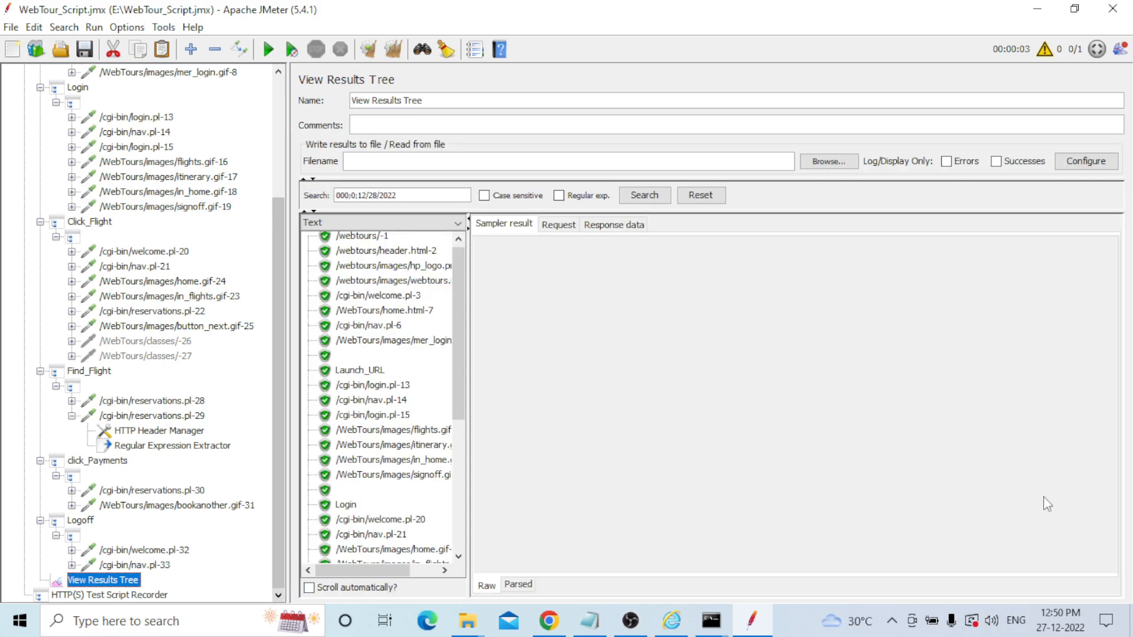
{"action": "left_click_drag", "start_coordinate": [404, 196], "coordinate": [272, 207]}
{"action": "key", "text": "BackSpace"}
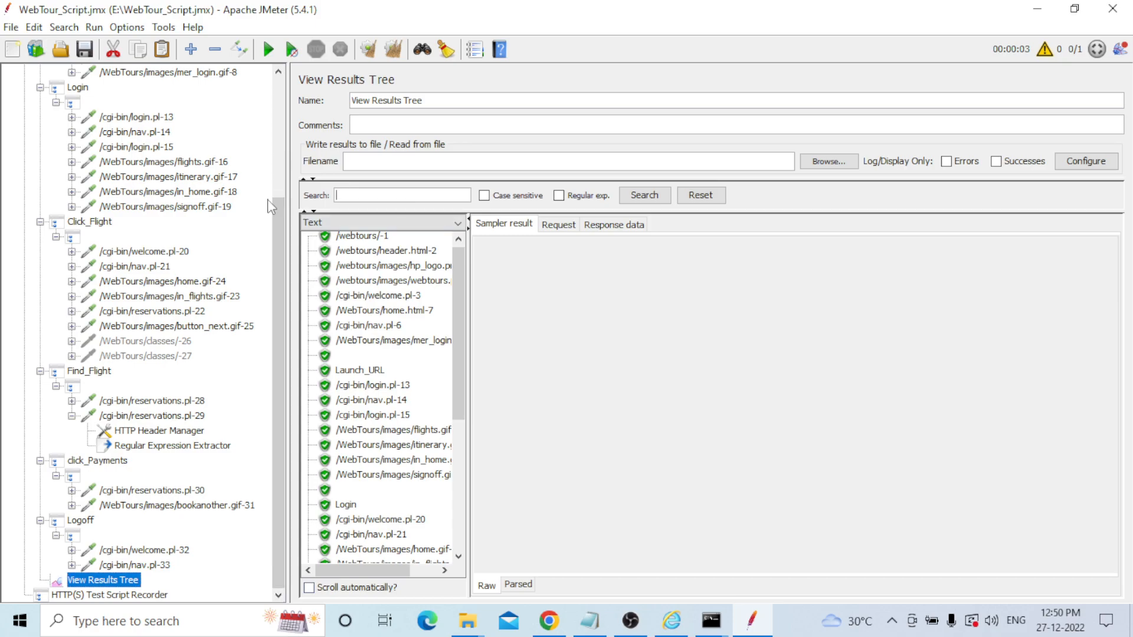
{"action": "key", "text": "ctrl+v"}
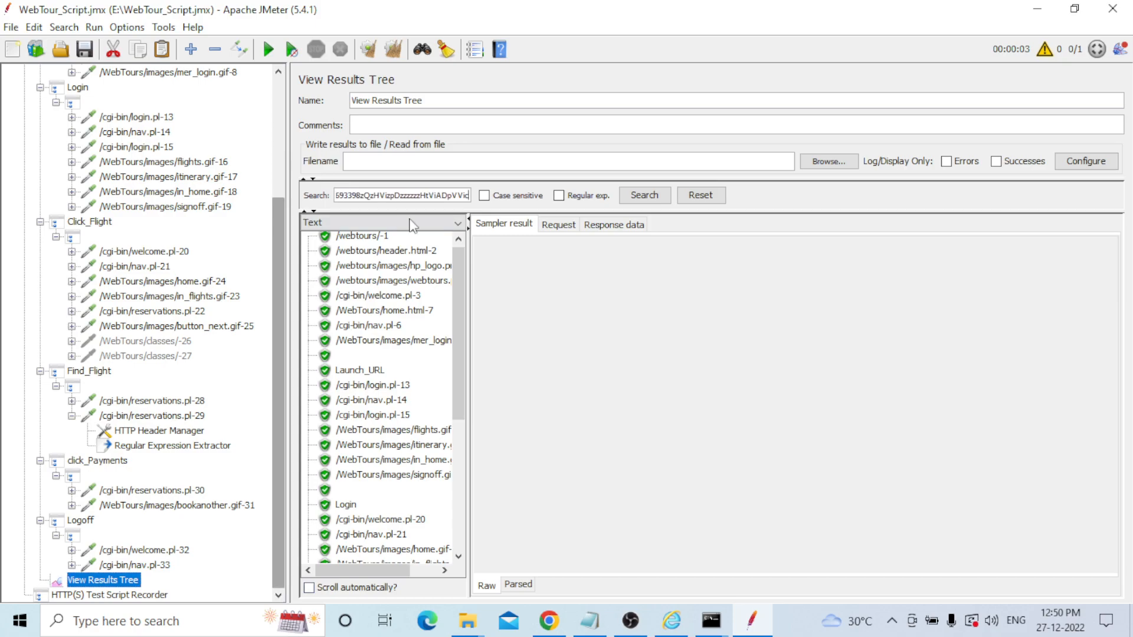
{"action": "left_click", "coordinate": [643, 196]}
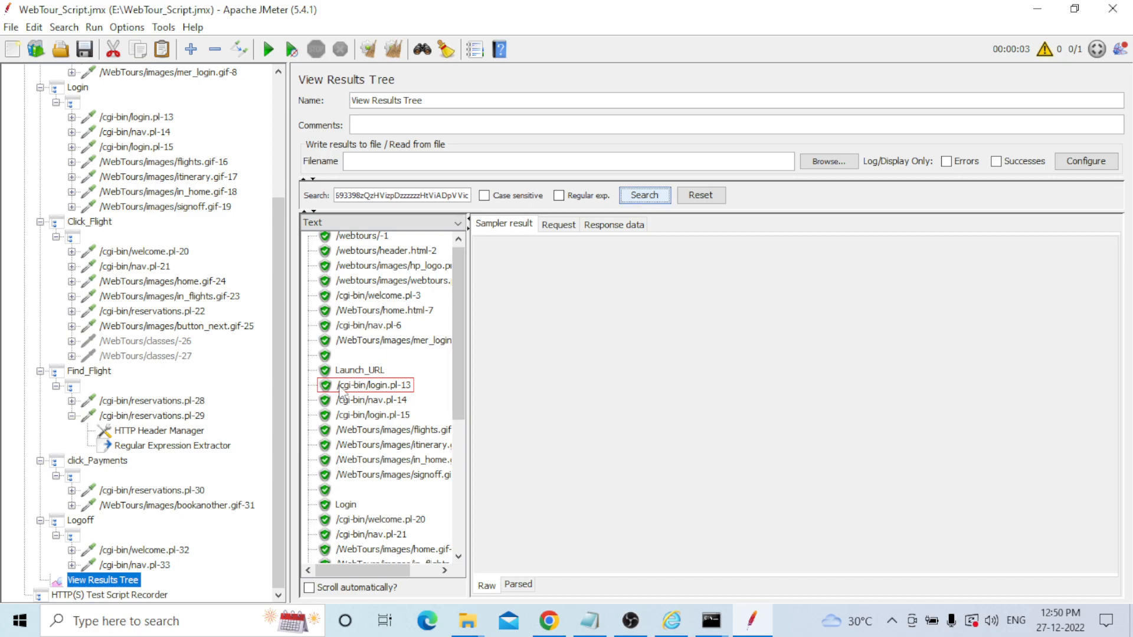
{"action": "left_click", "coordinate": [135, 118]}
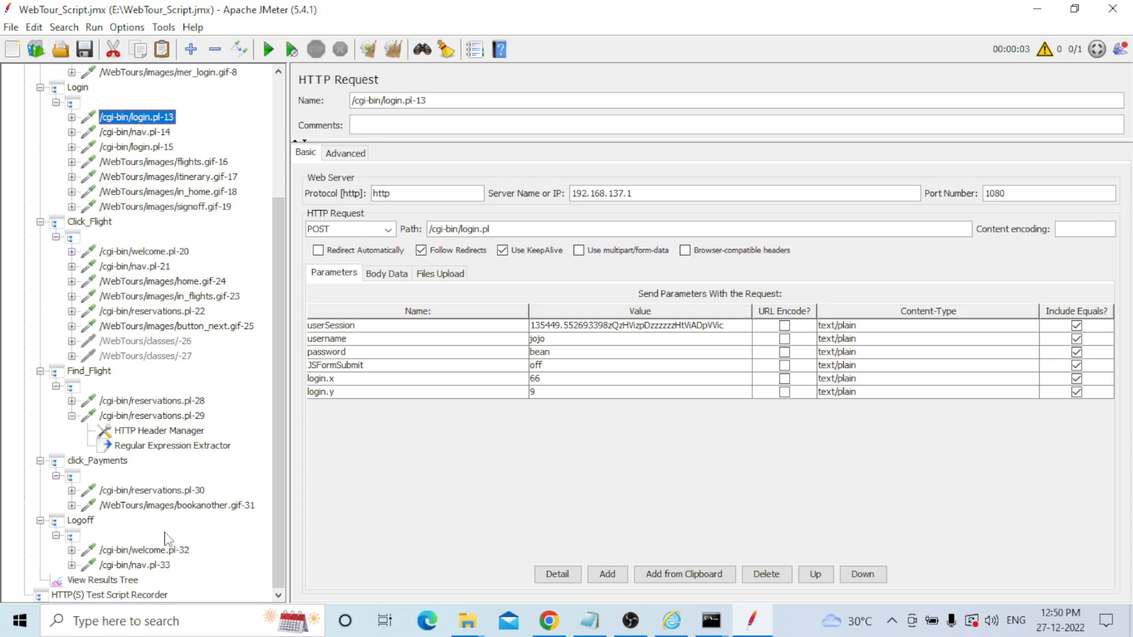
Inspect login.pl-13's request and response data in the View Results Tree.
{"action": "left_click", "coordinate": [104, 581]}
{"action": "left_click", "coordinate": [372, 386]}
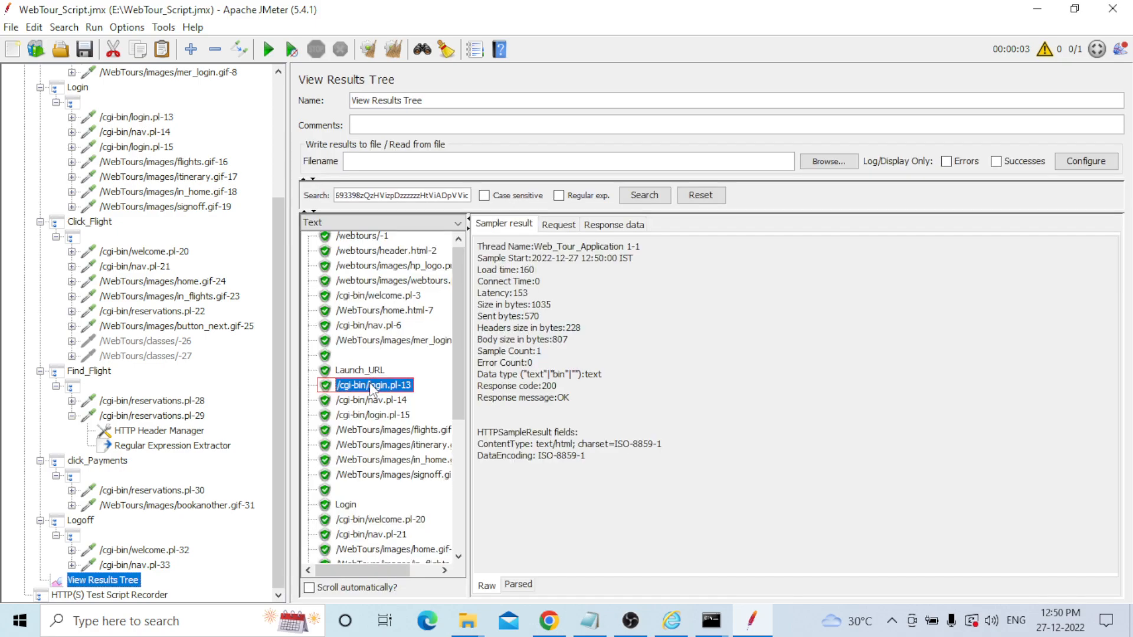
{"action": "left_click", "coordinate": [565, 226]}
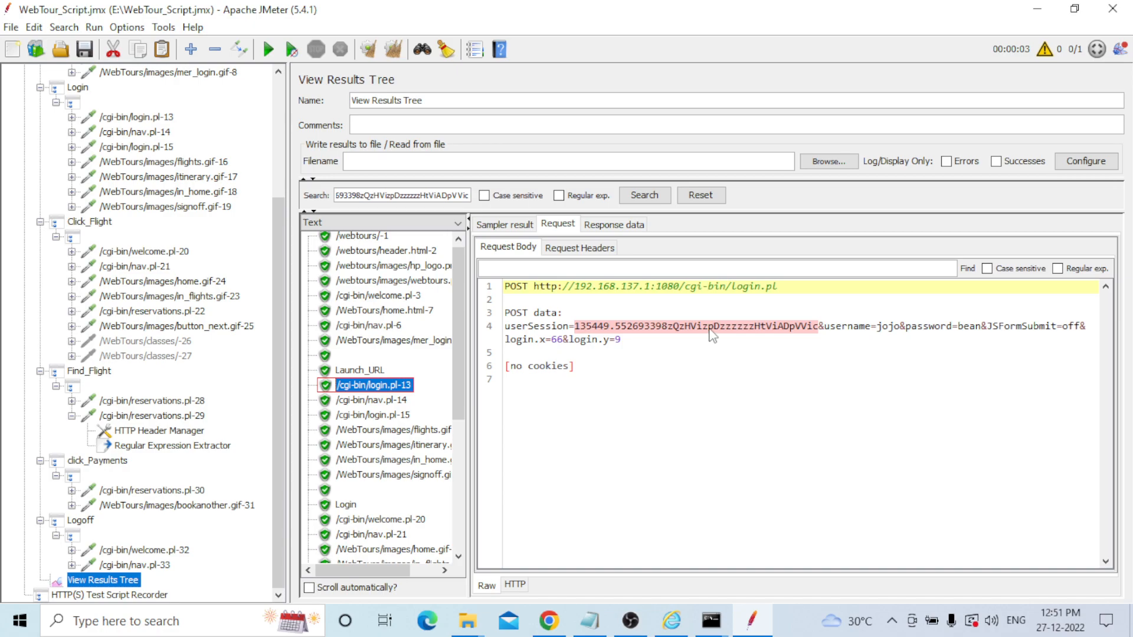
{"action": "left_click", "coordinate": [605, 230]}
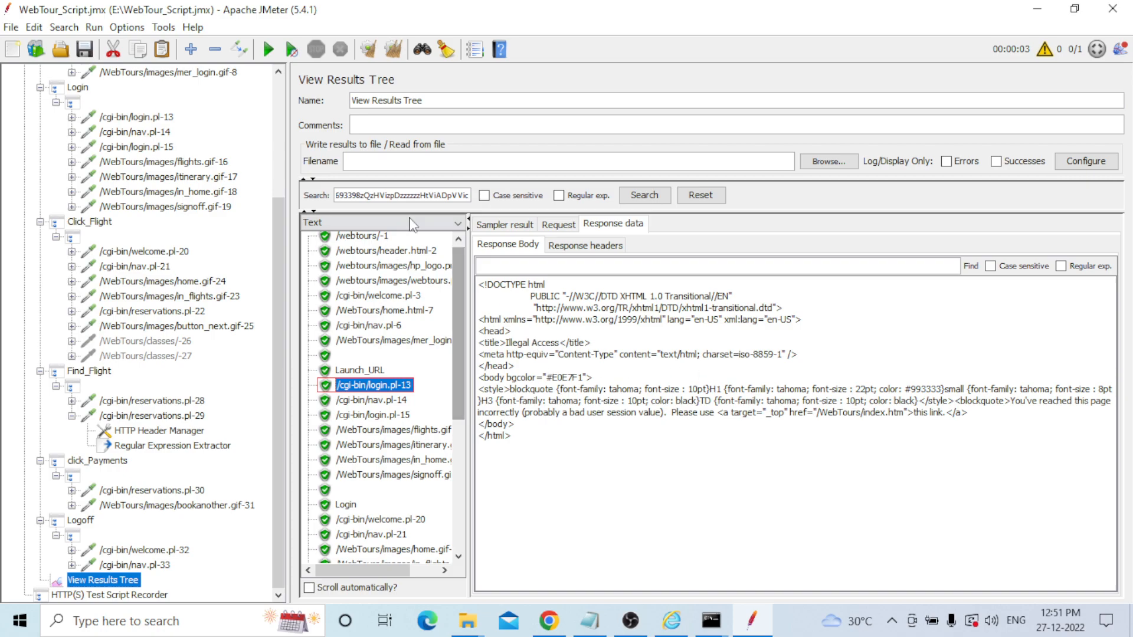
Test the userSession value in RegExp Tester against login.pl-13's response, finding 0 matches.
{"action": "left_click", "coordinate": [458, 225]}
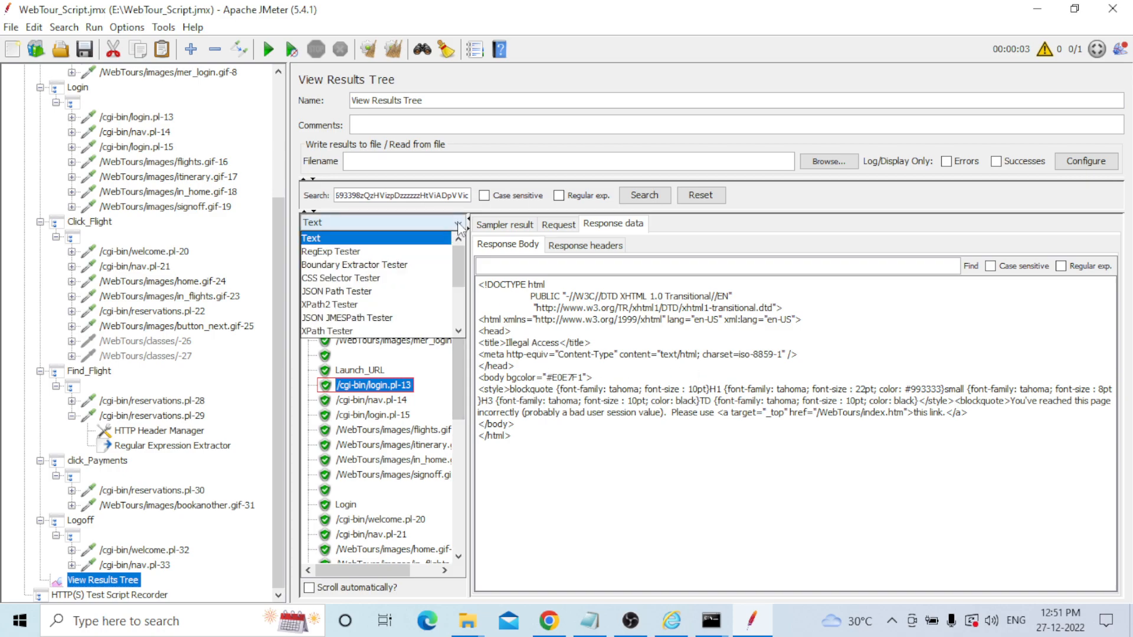
{"action": "left_click", "coordinate": [378, 251]}
{"action": "left_click", "coordinate": [631, 422]}
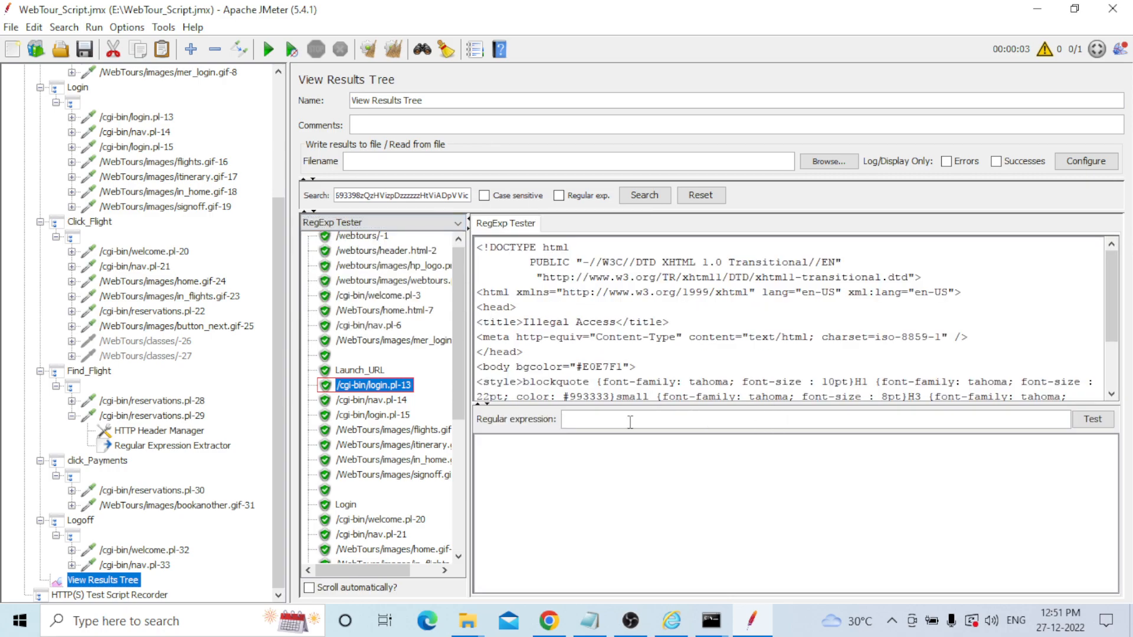
{"action": "key", "text": "ctrl+v"}
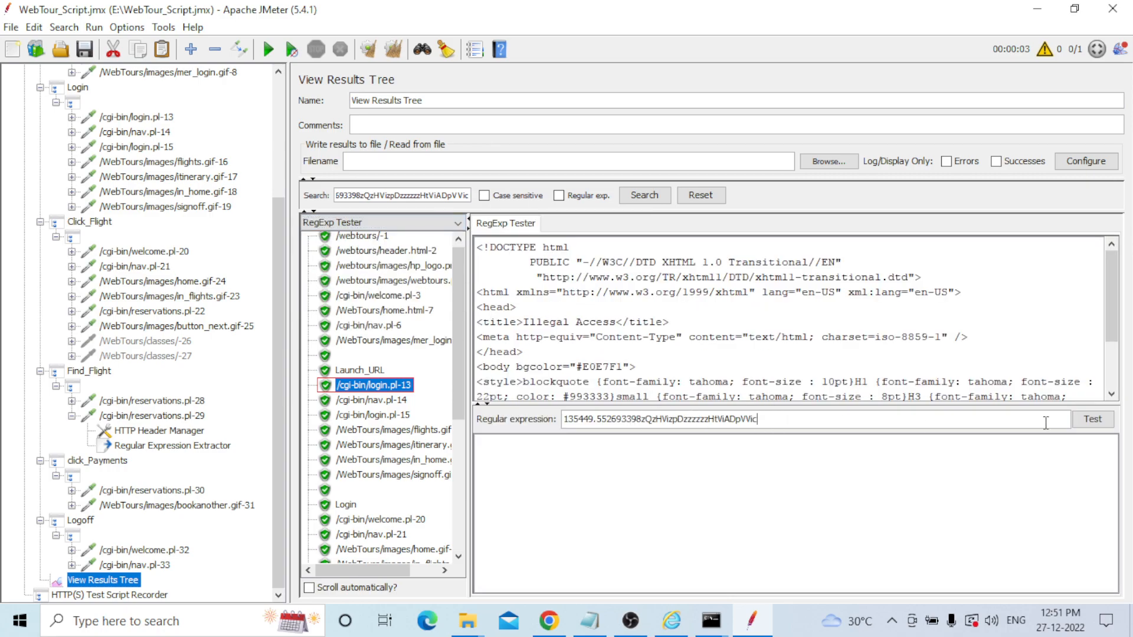
{"action": "left_click", "coordinate": [1089, 420]}
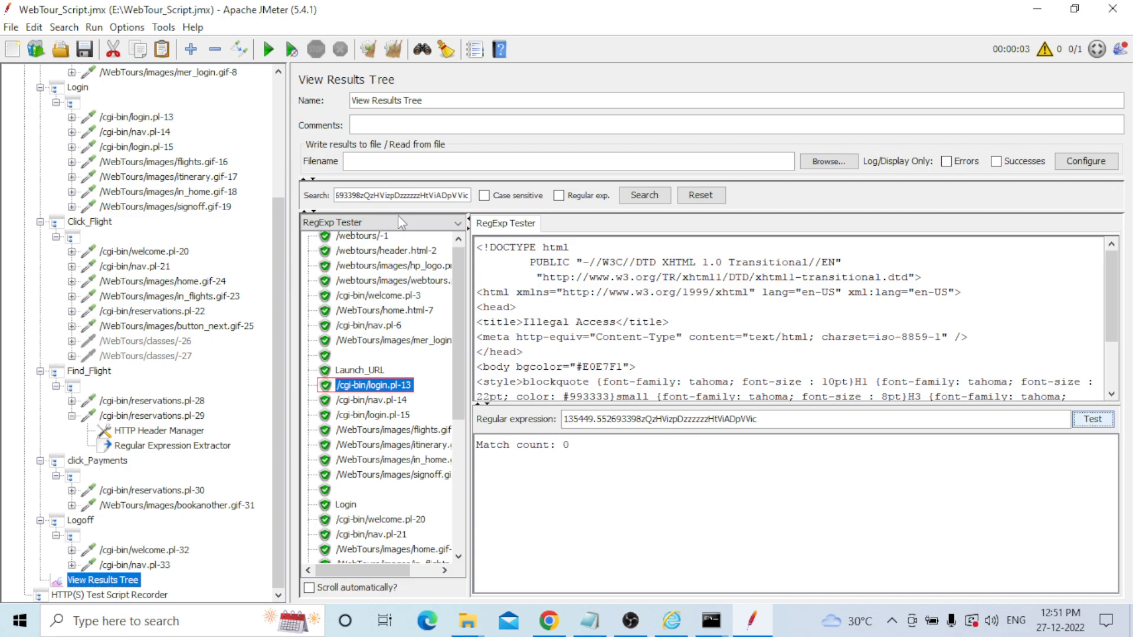
{"action": "left_click", "coordinate": [458, 223]}
{"action": "left_click", "coordinate": [337, 237]}
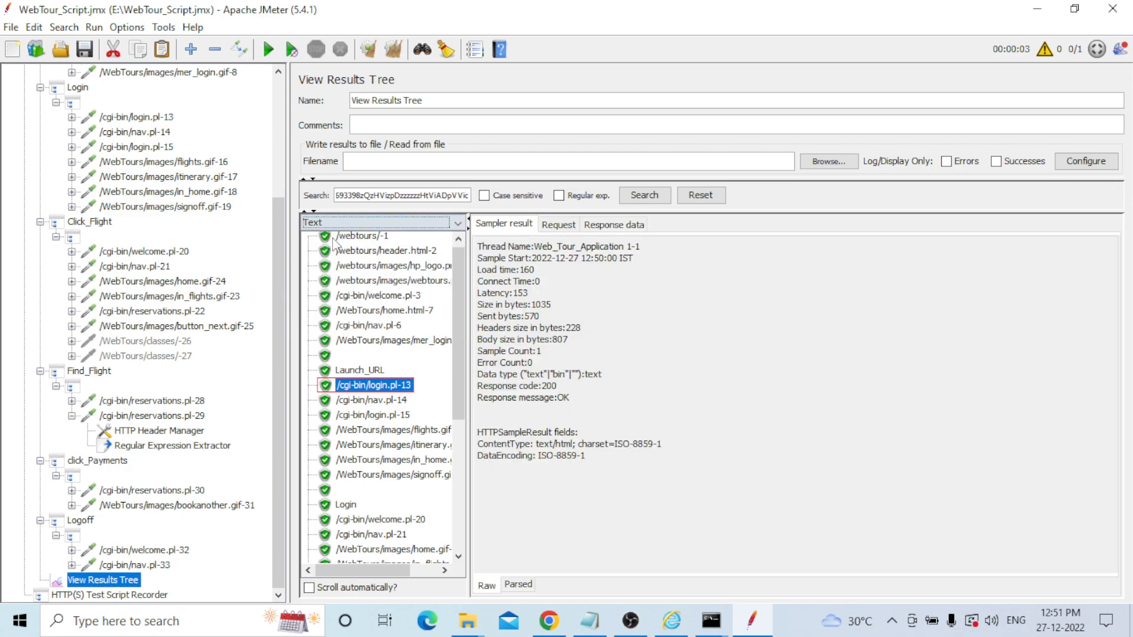
{"action": "left_click", "coordinate": [605, 226]}
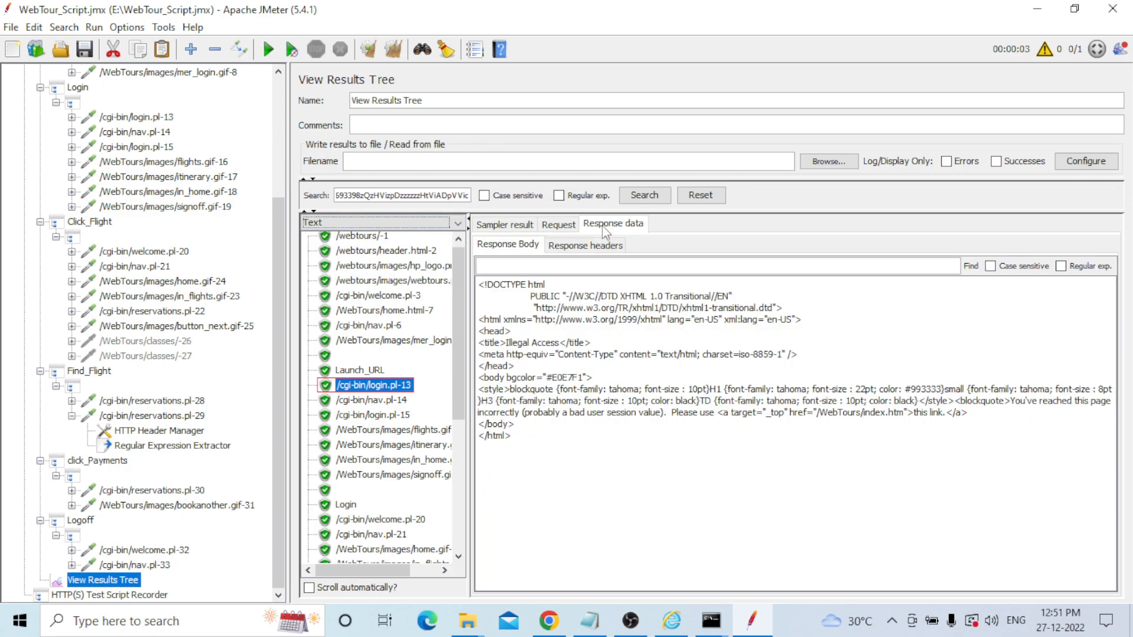
{"action": "left_click", "coordinate": [566, 225]}
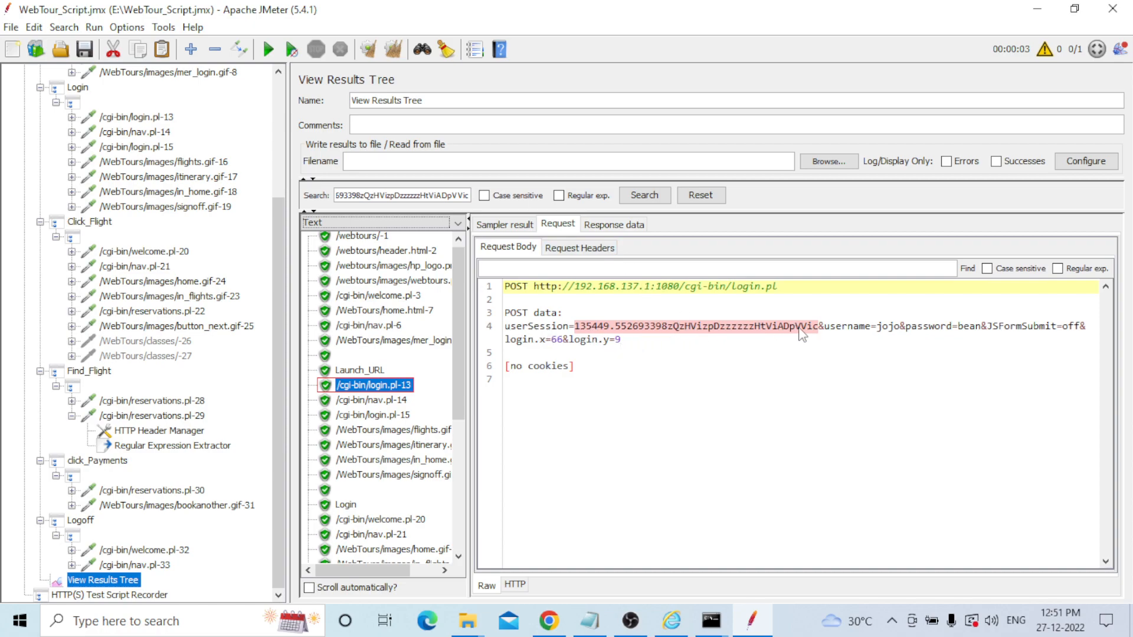
Compare login.pl-13's posted userSession parameter with its Illegal Access response page.
{"action": "left_click", "coordinate": [619, 227]}
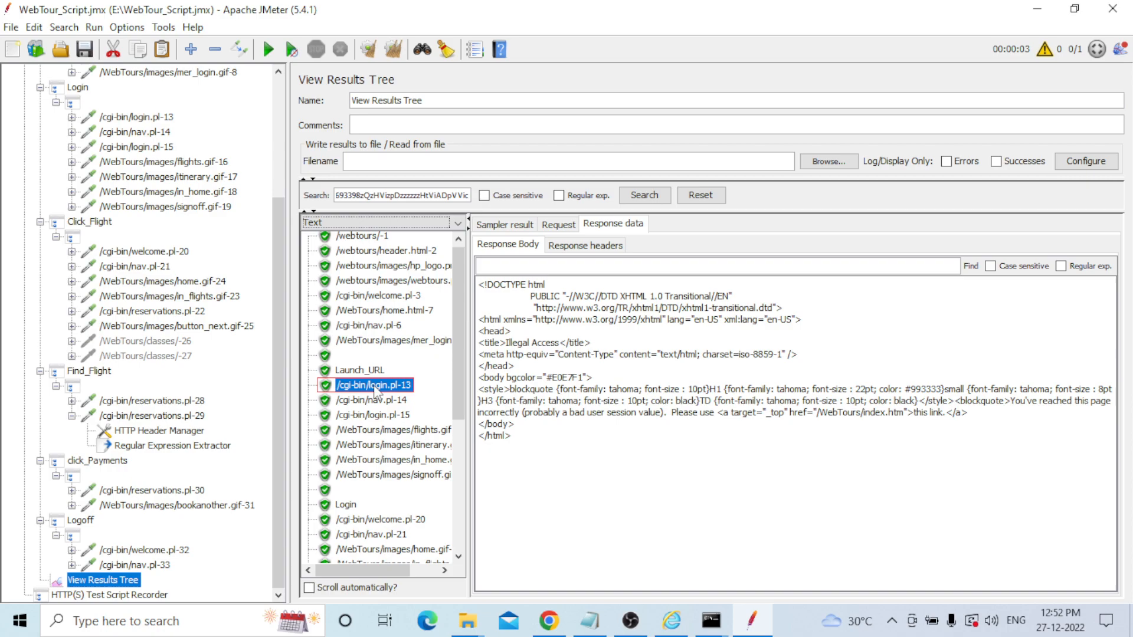
{"action": "left_click", "coordinate": [558, 225]}
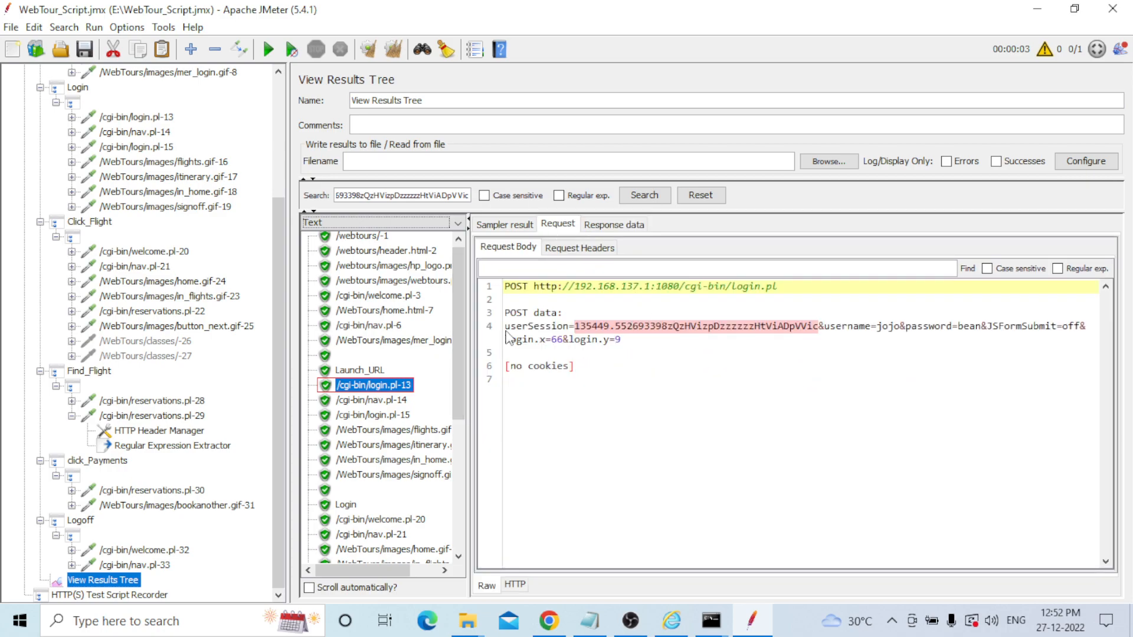
{"action": "left_click_drag", "start_coordinate": [506, 333], "coordinate": [818, 335]}
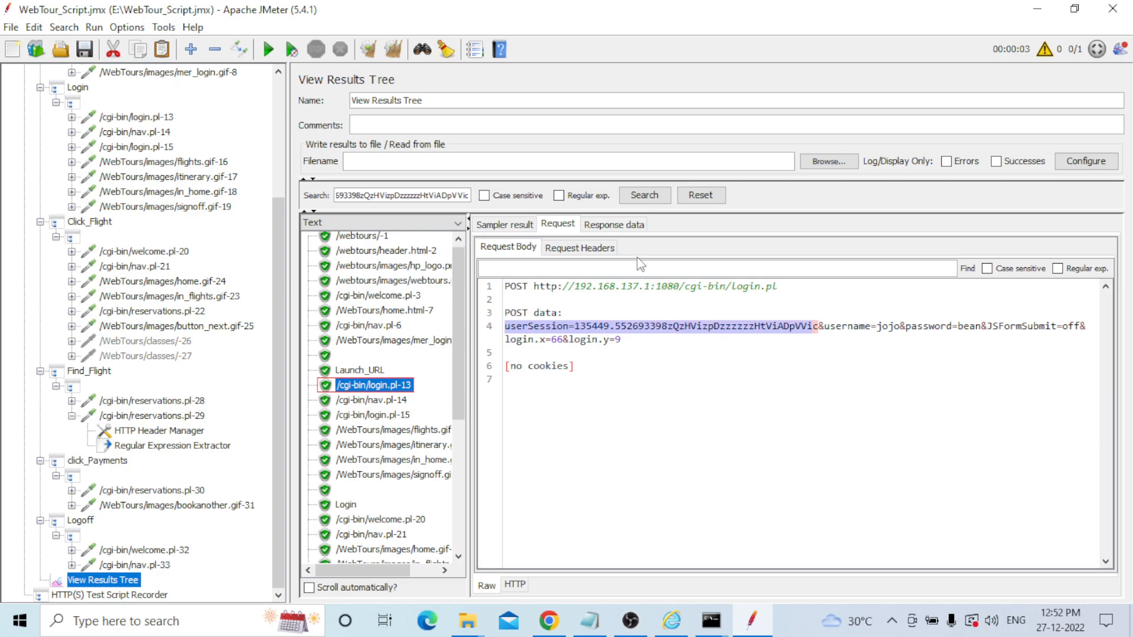
{"action": "left_click", "coordinate": [613, 224]}
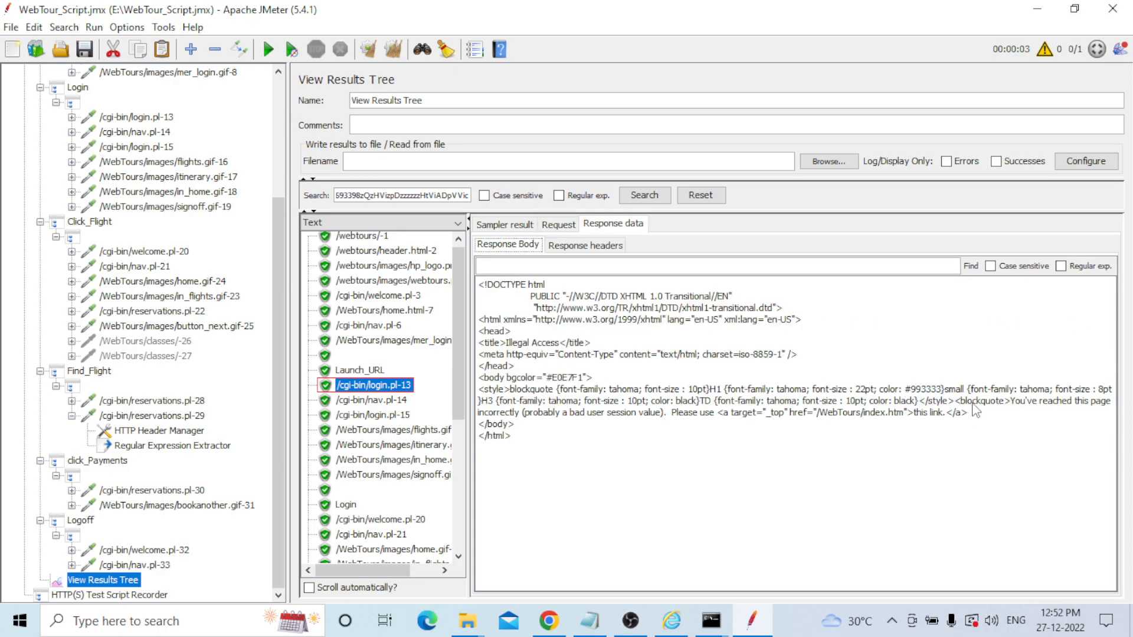
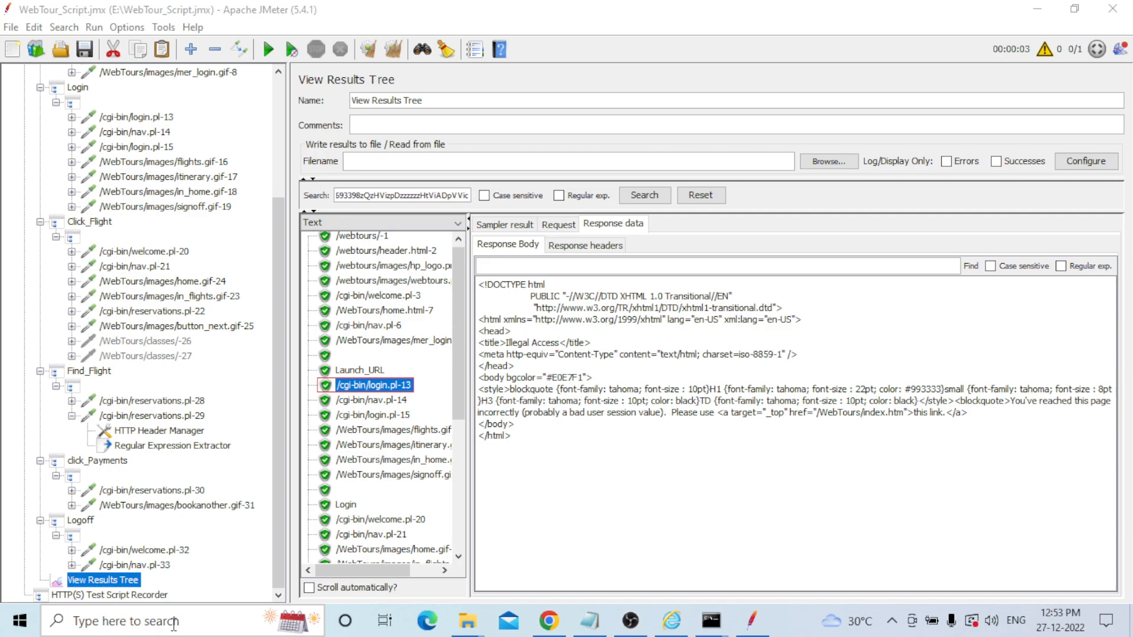
Search Windows for 'contr' to bring up Control Panel as the best match.
{"action": "left_click", "coordinate": [174, 623]}
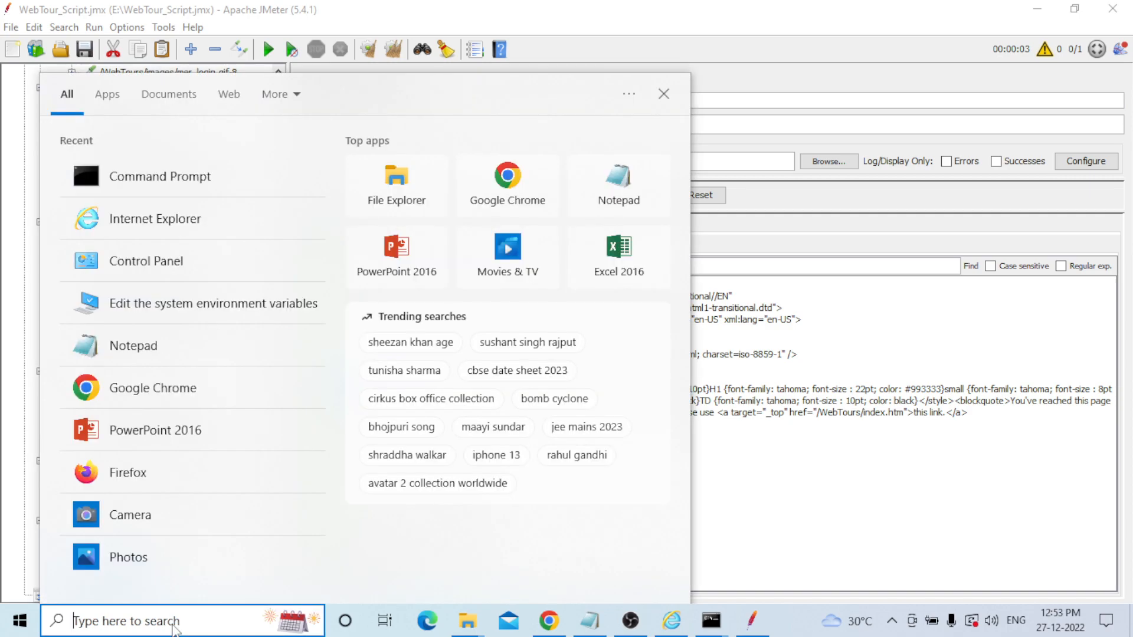
{"action": "type", "text": "contr"}
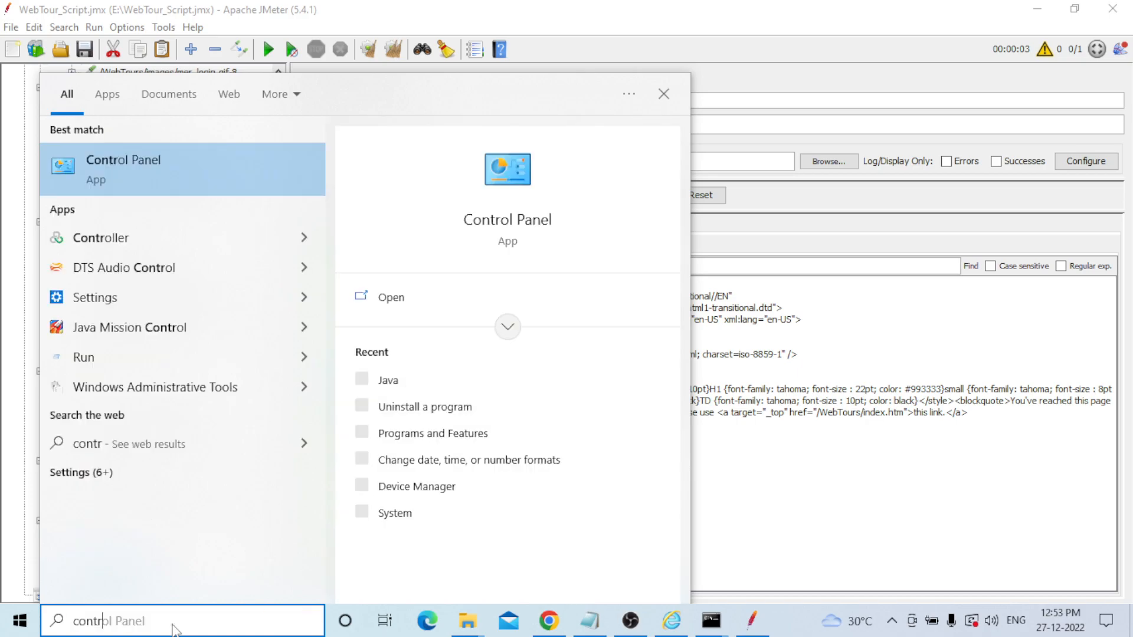
{"action": "key", "text": "Escape"}
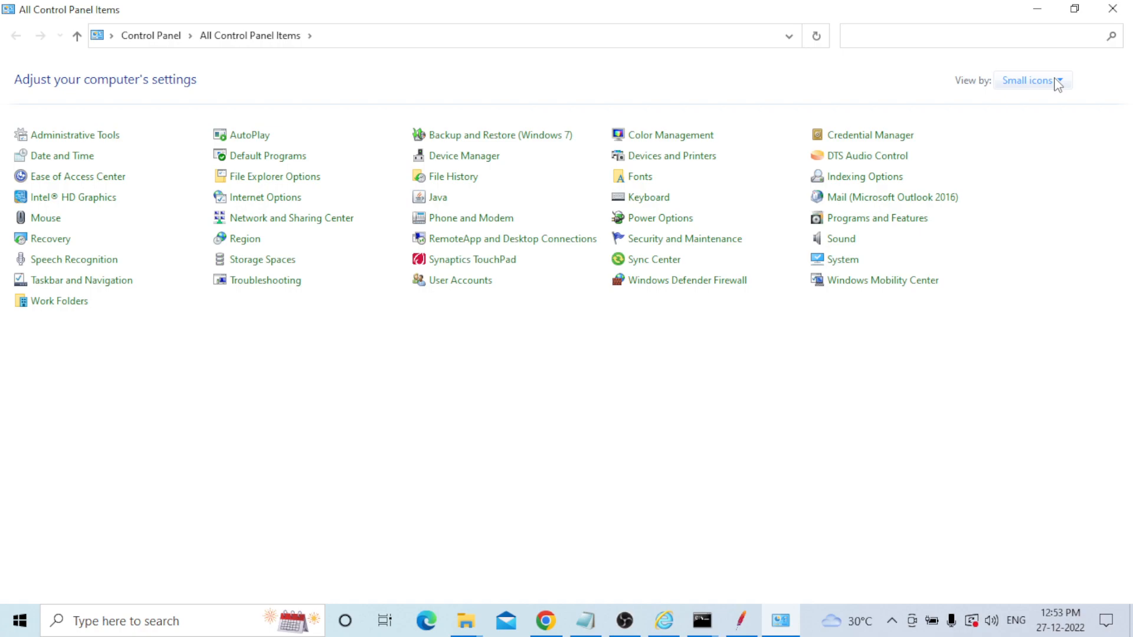
{"action": "left_click", "coordinate": [1058, 83]}
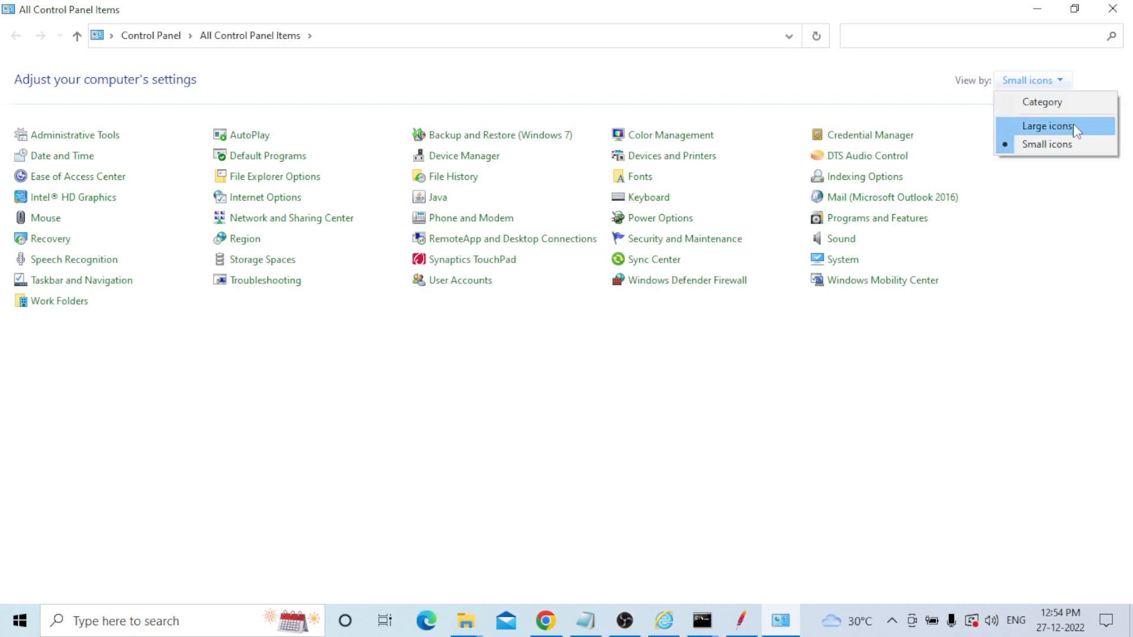
{"action": "left_click", "coordinate": [1044, 87]}
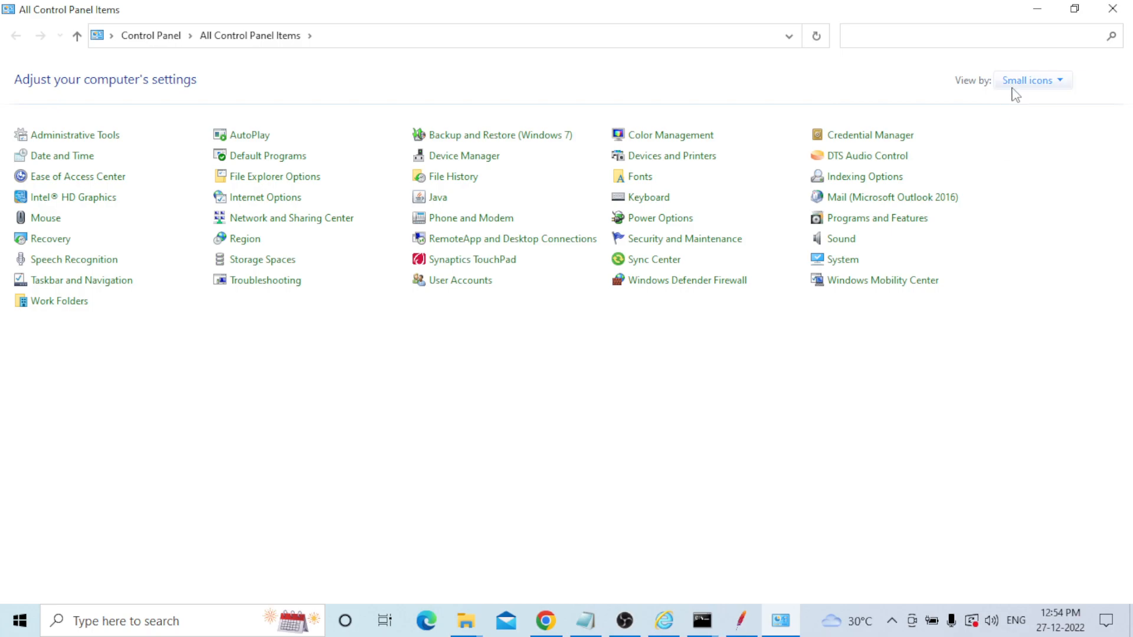
Open Java settings and view the Security tab listing the Web Tours exception site.
{"action": "left_click", "coordinate": [439, 198]}
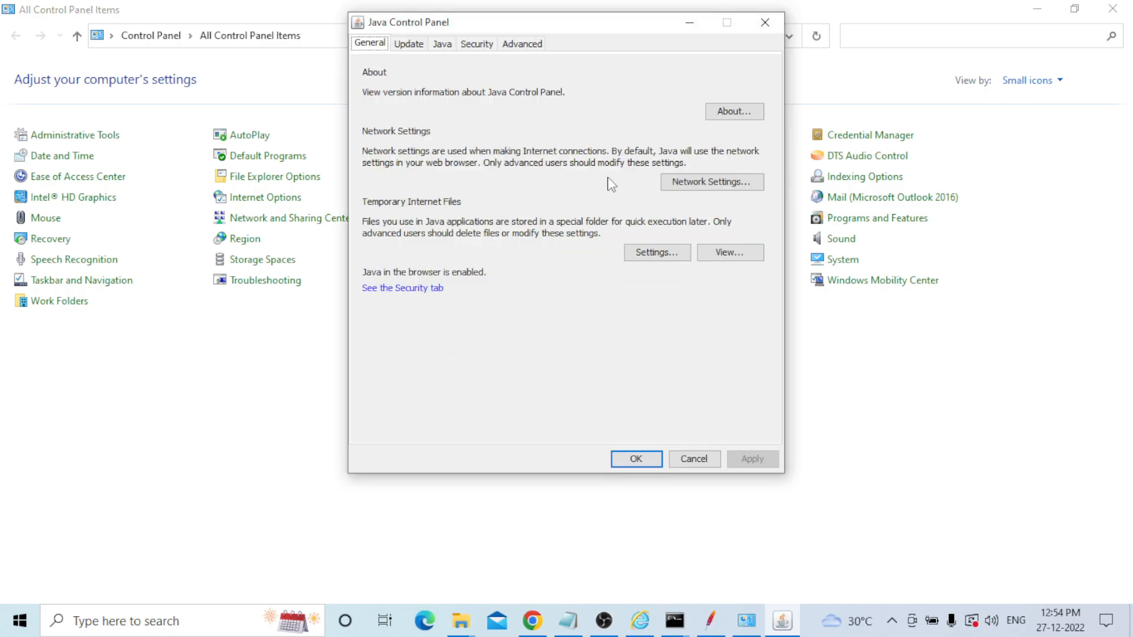
{"action": "left_click", "coordinate": [477, 45]}
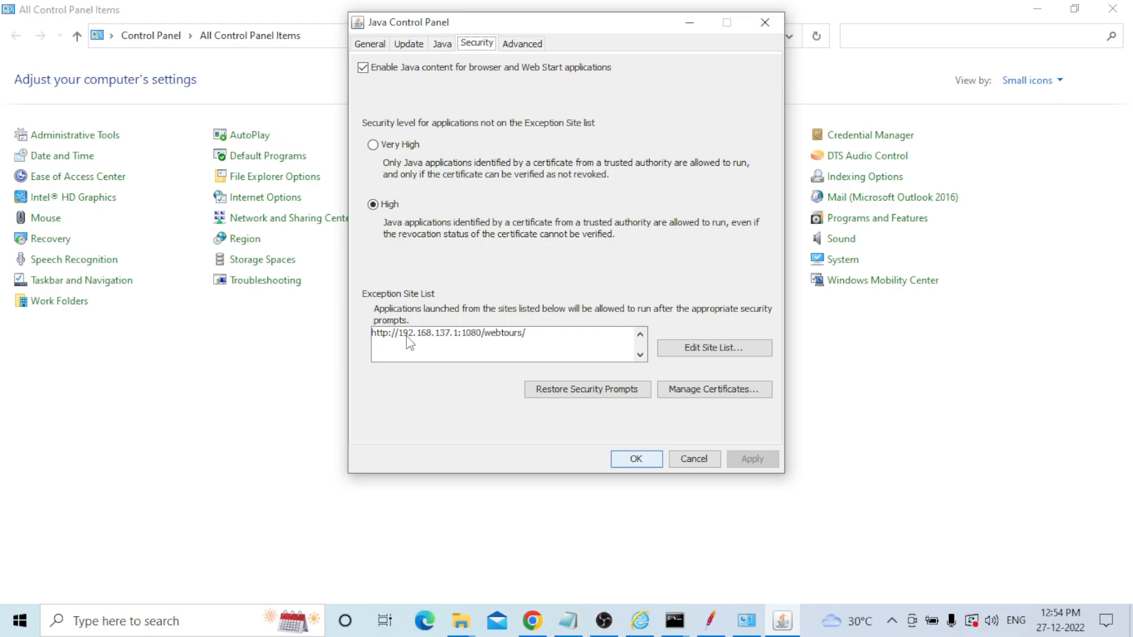
{"action": "left_click", "coordinate": [714, 349]}
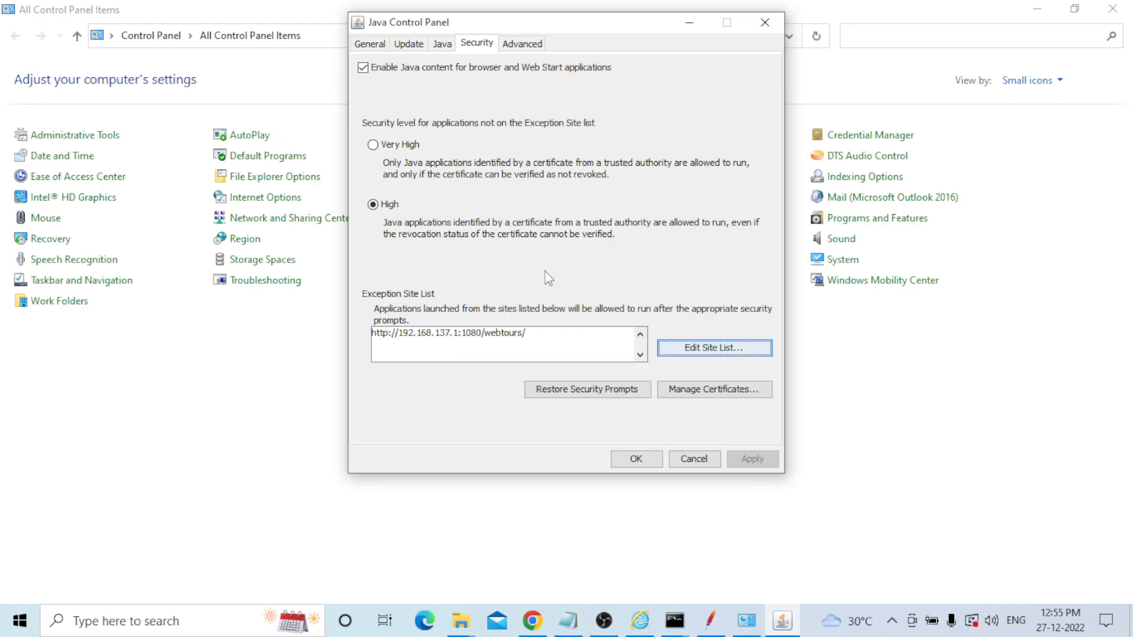
{"action": "key", "text": "XF86AudioLowerVolume"}
{"action": "mouse_move", "coordinate": [678, 623]}
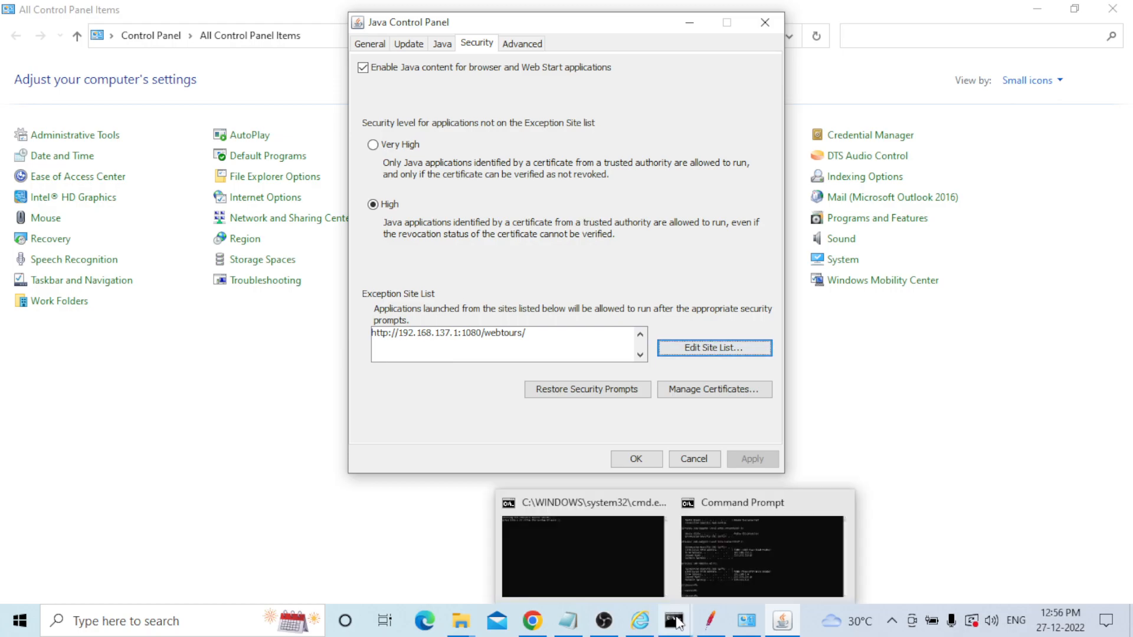
Run java -version in Command Prompt to confirm Java 1.8.0_202, then minimize it.
{"action": "left_click", "coordinate": [761, 554]}
{"action": "type", "text": "java"}
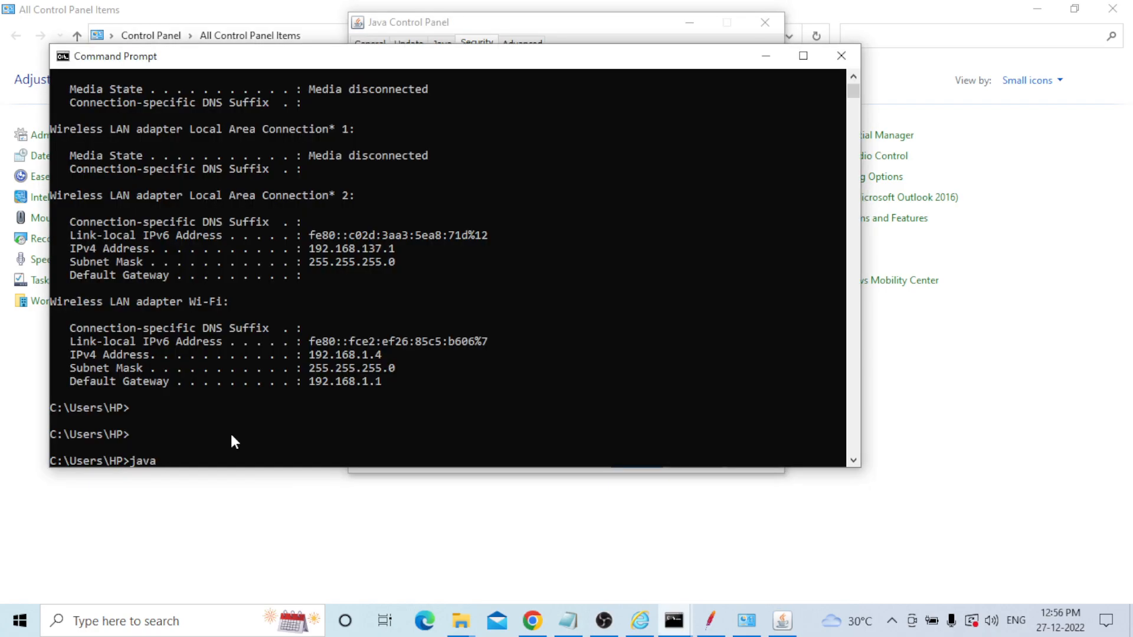
{"action": "type", "text": " -version"}
{"action": "key", "text": "Return"}
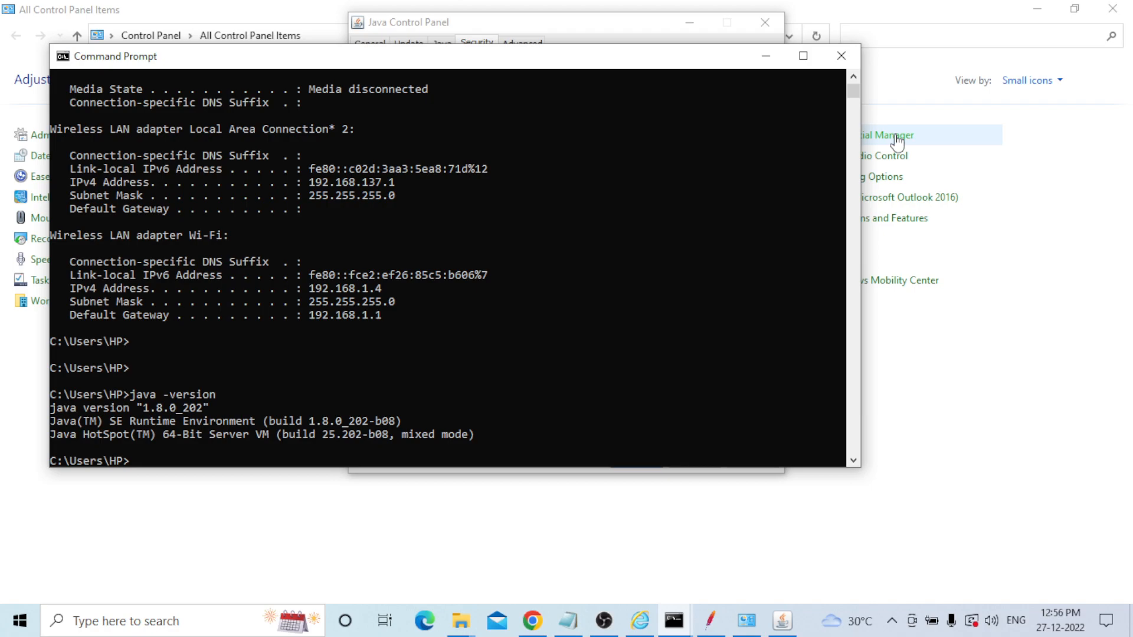
{"action": "left_click", "coordinate": [766, 56]}
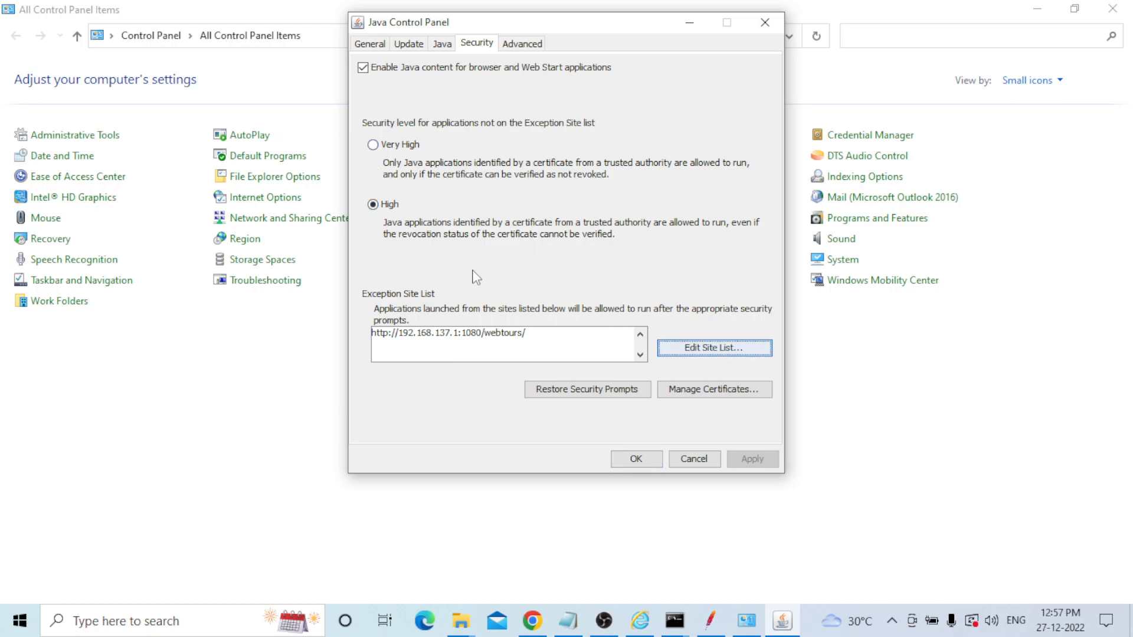
Close Java Control Panel with OK and return to the JMeter window.
{"action": "left_click", "coordinate": [644, 463]}
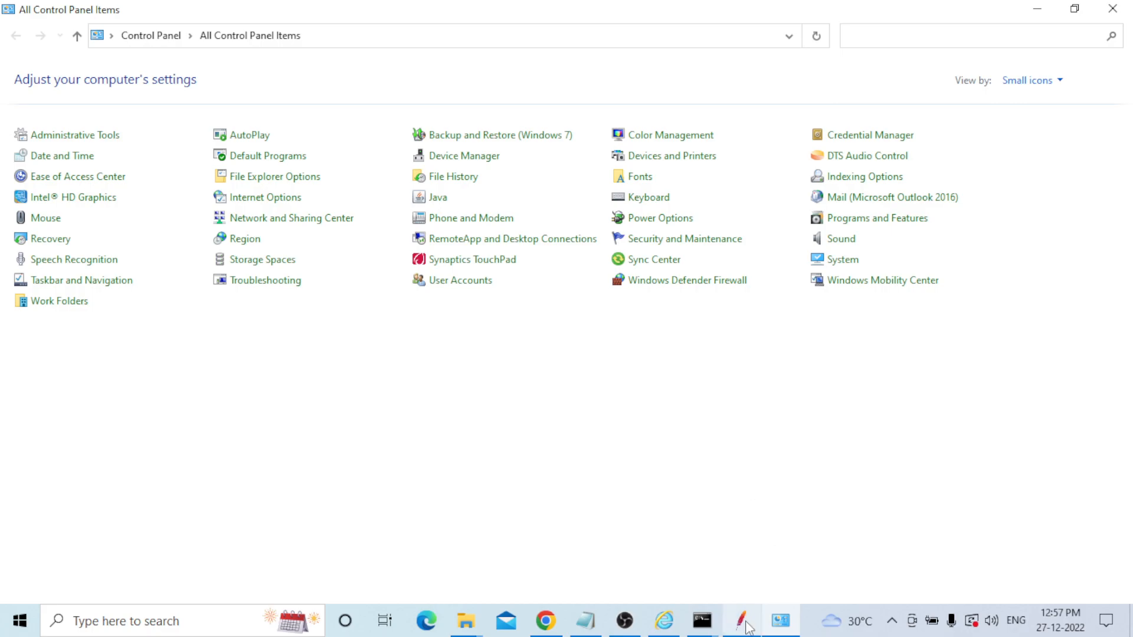
{"action": "left_click", "coordinate": [741, 620]}
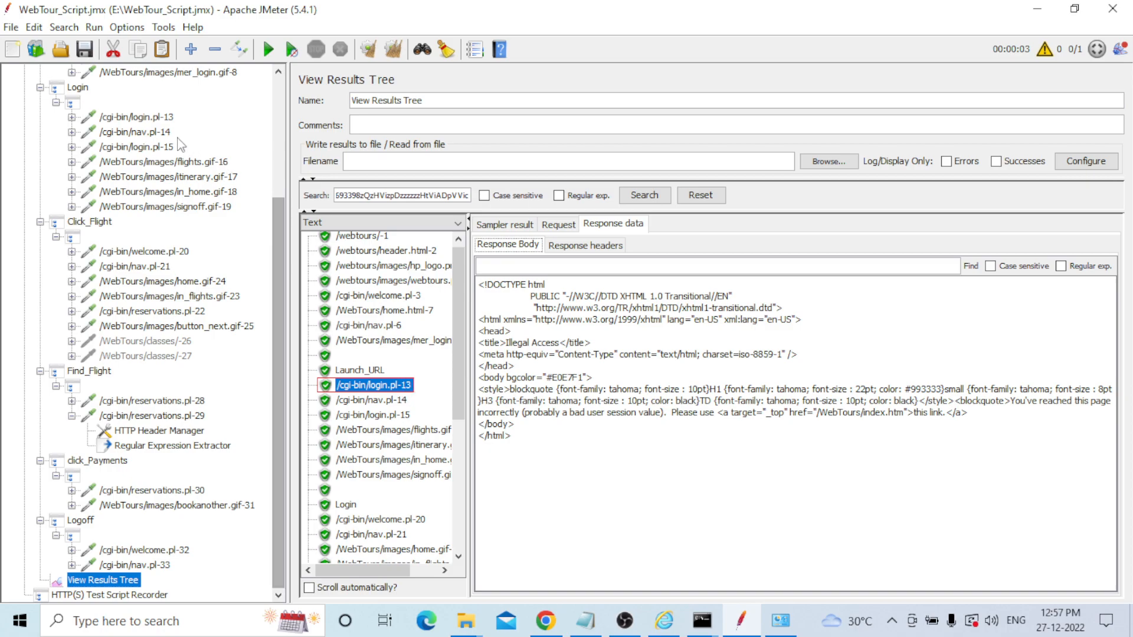
Add a Post Processors > Regular Expression Extractor under /cgi-bin/login.pl-13.
{"action": "left_click", "coordinate": [72, 117]}
{"action": "left_click", "coordinate": [142, 123]}
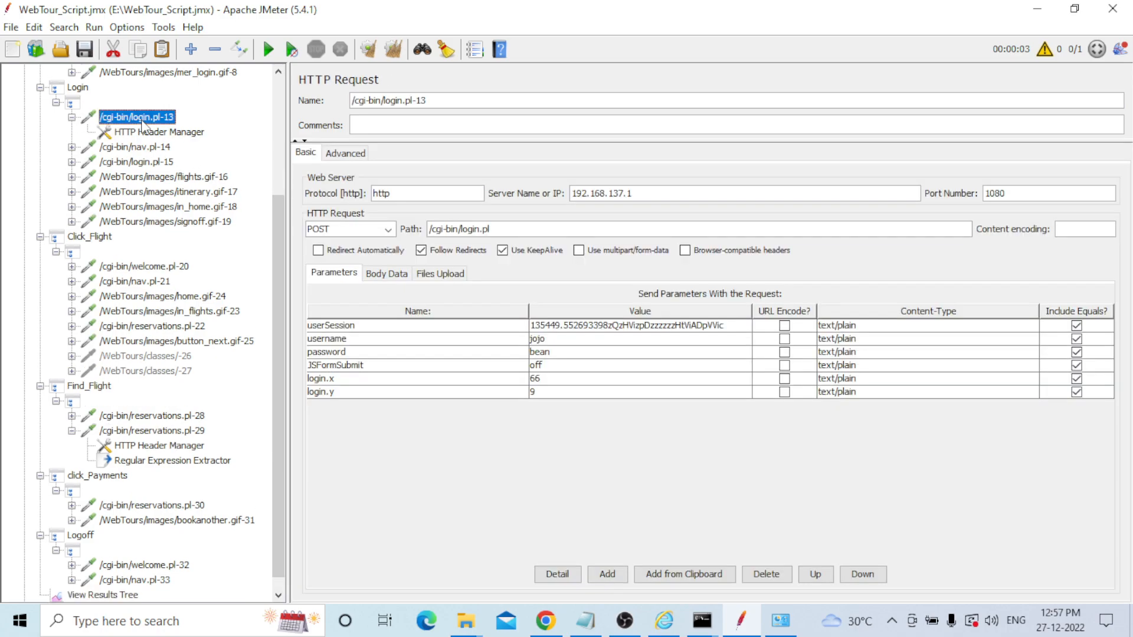
{"action": "right_click", "coordinate": [141, 124]}
{"action": "mouse_move", "coordinate": [198, 150]}
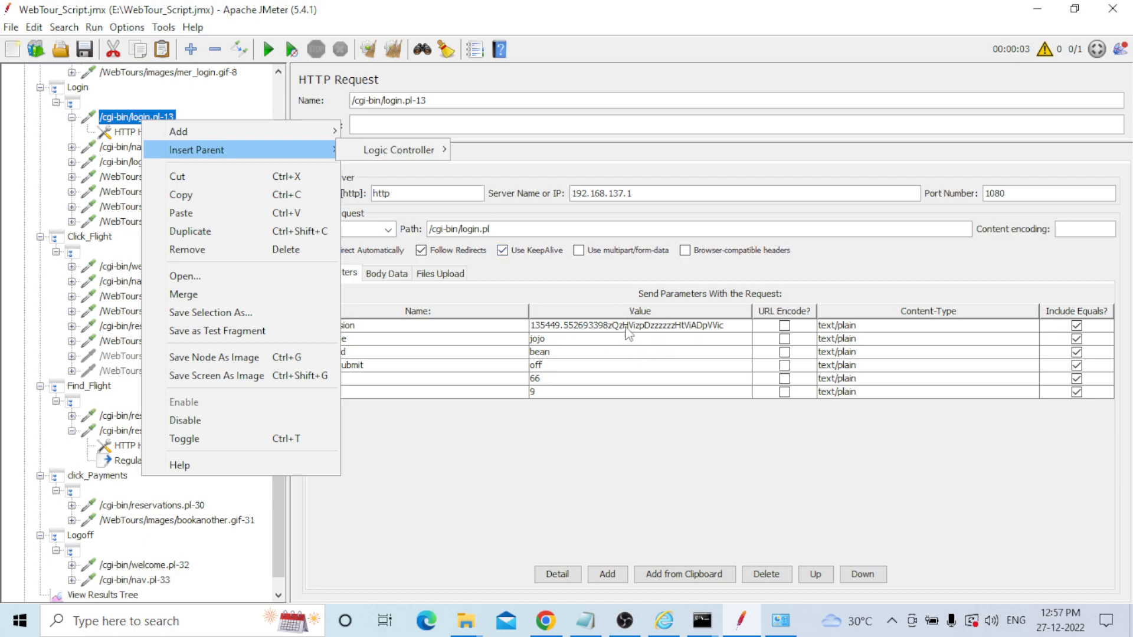
{"action": "mouse_move", "coordinate": [259, 139]}
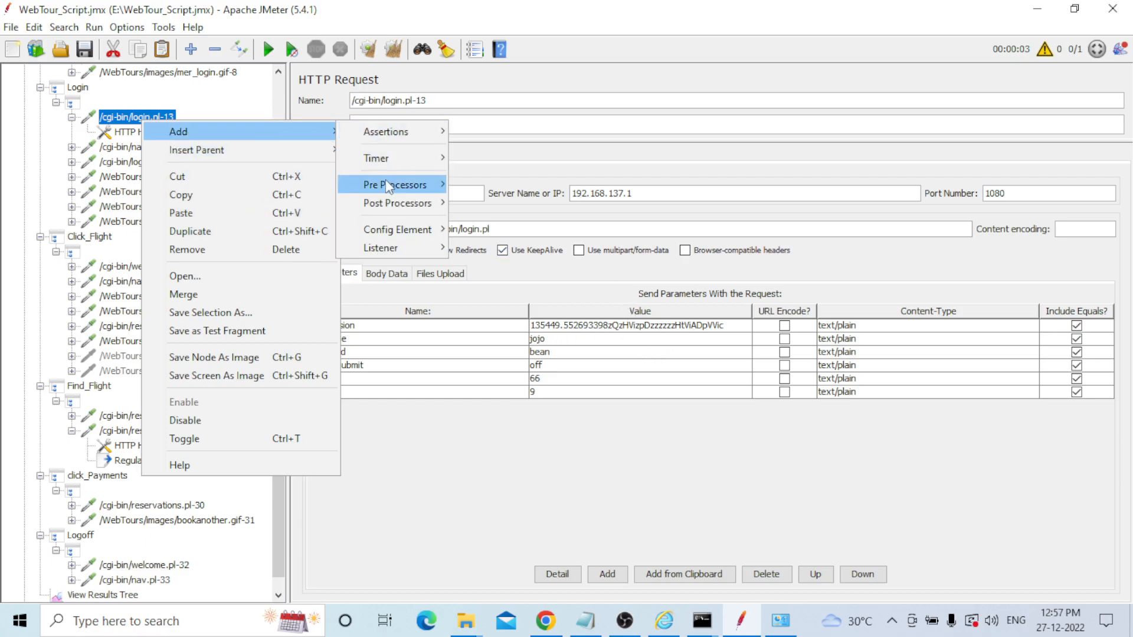
{"action": "mouse_move", "coordinate": [416, 203]}
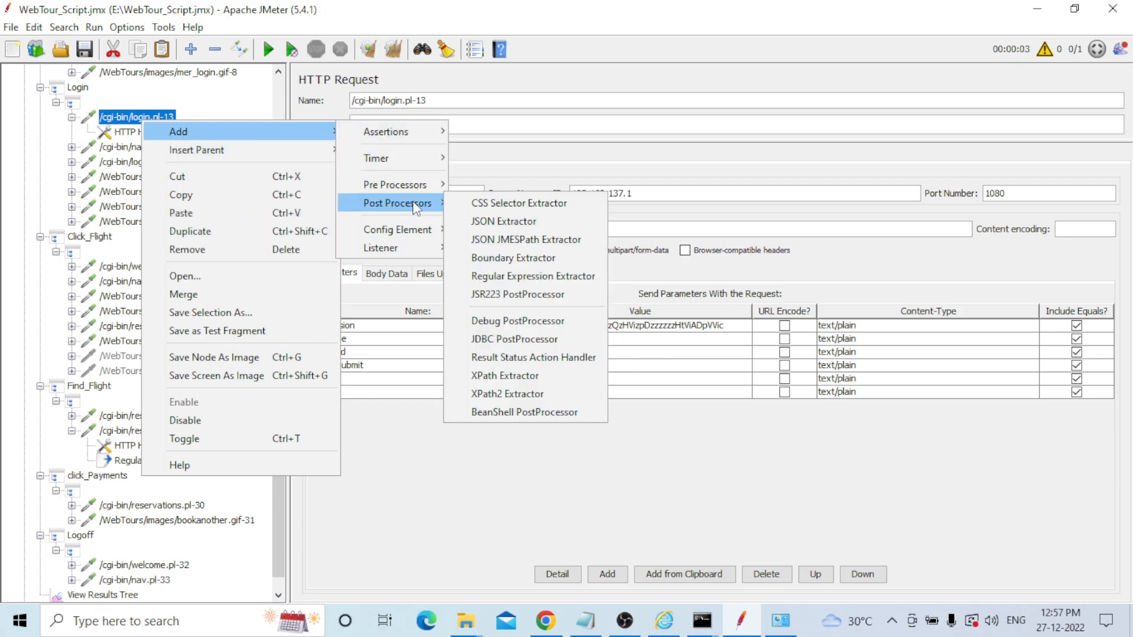
{"action": "left_click", "coordinate": [504, 275]}
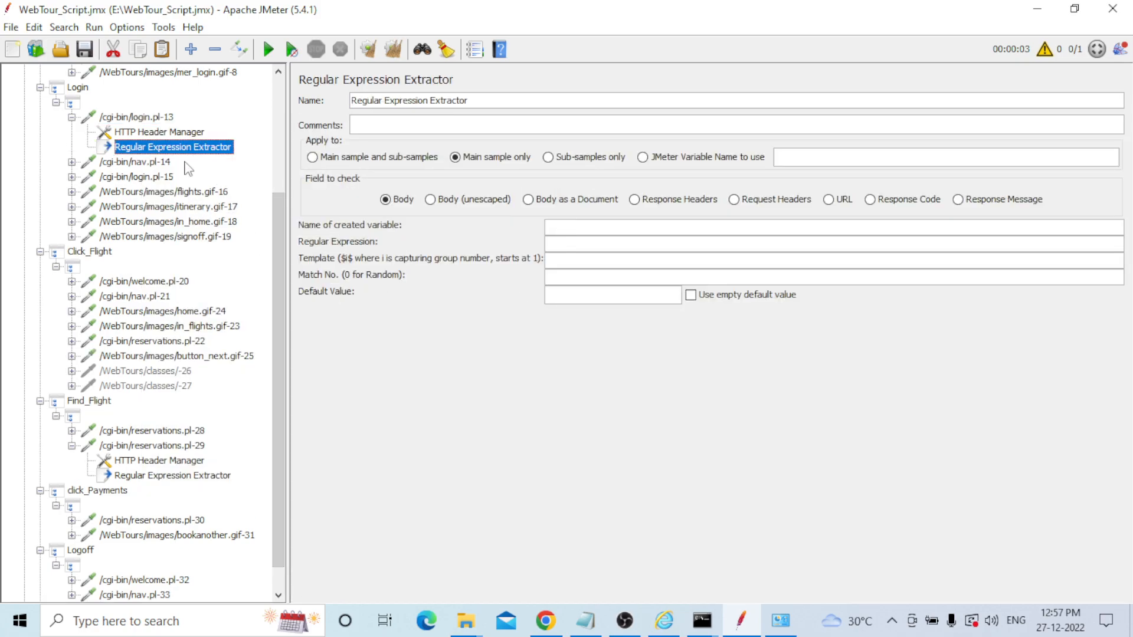
{"action": "left_click", "coordinate": [80, 91]}
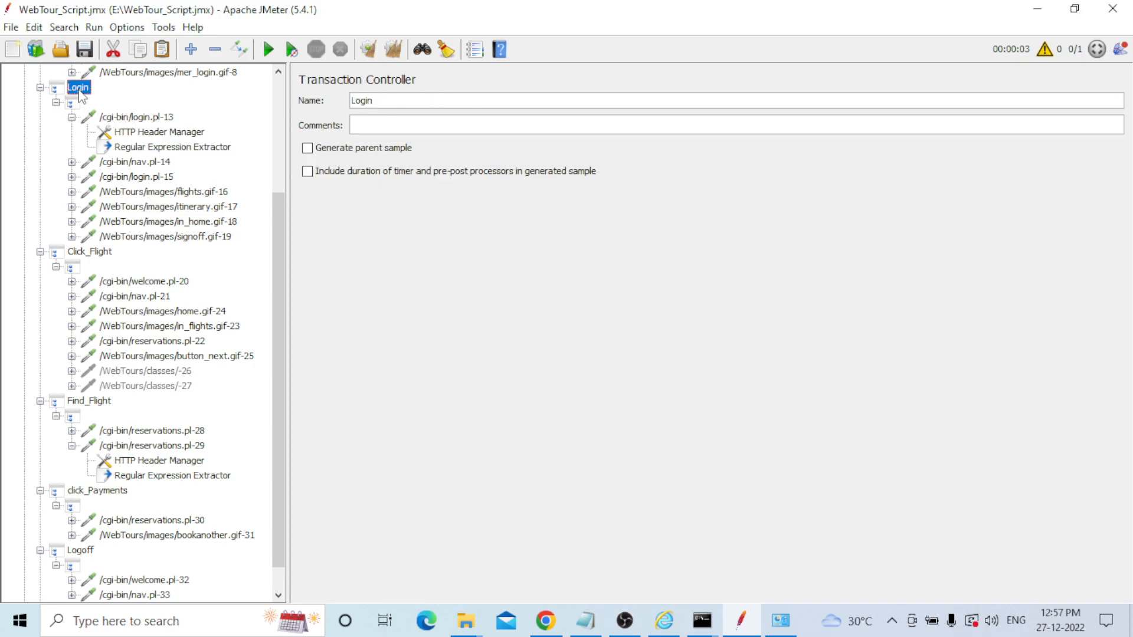
{"action": "left_click", "coordinate": [670, 621]}
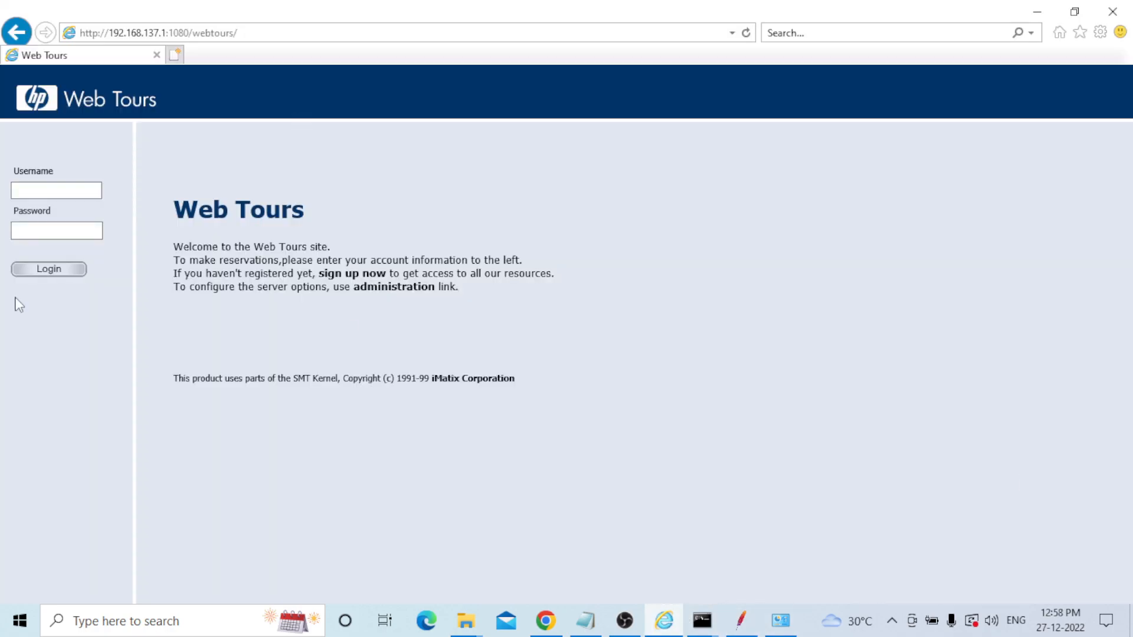
Open Internet Explorer's F12 tools via Inspect element on the Web Tours page.
{"action": "right_click", "coordinate": [593, 204]}
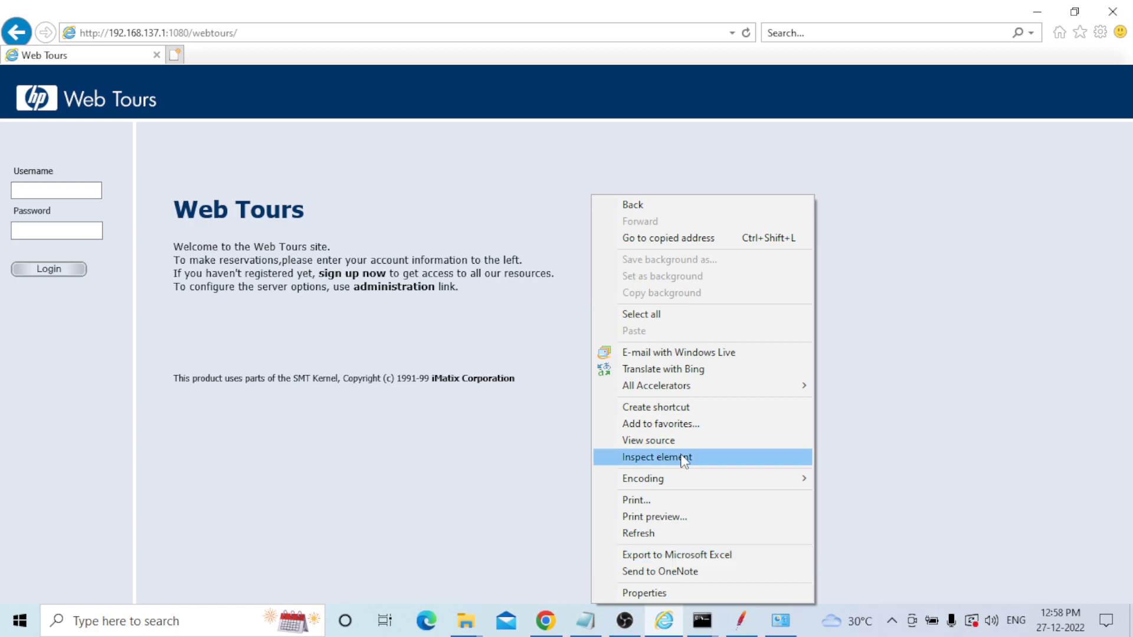
{"action": "left_click", "coordinate": [832, 169]}
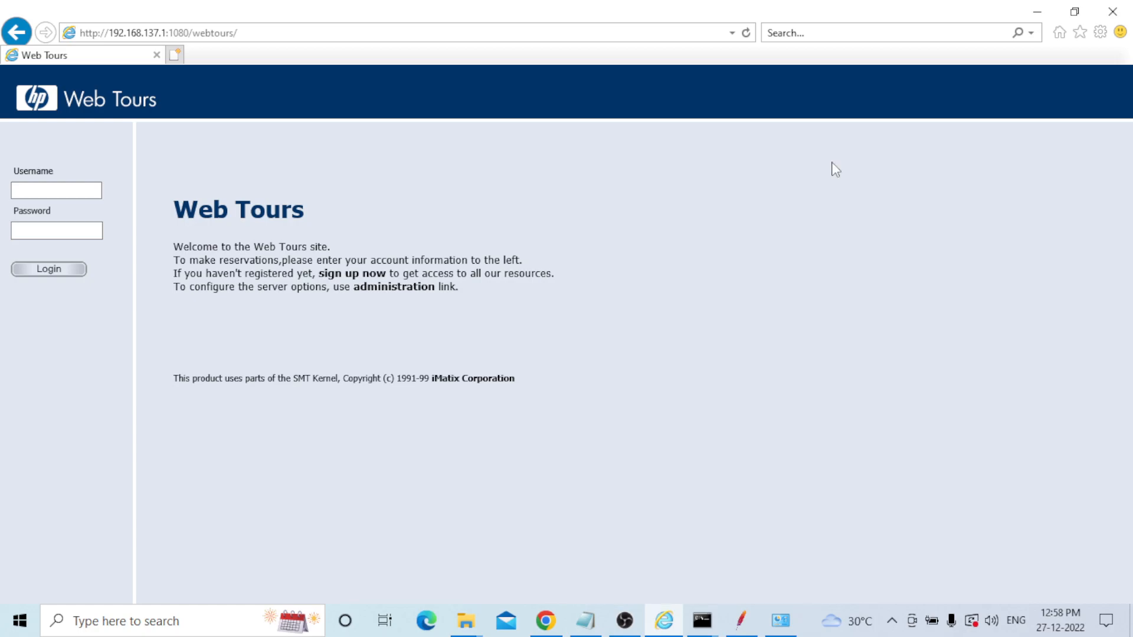
{"action": "right_click", "coordinate": [604, 148]}
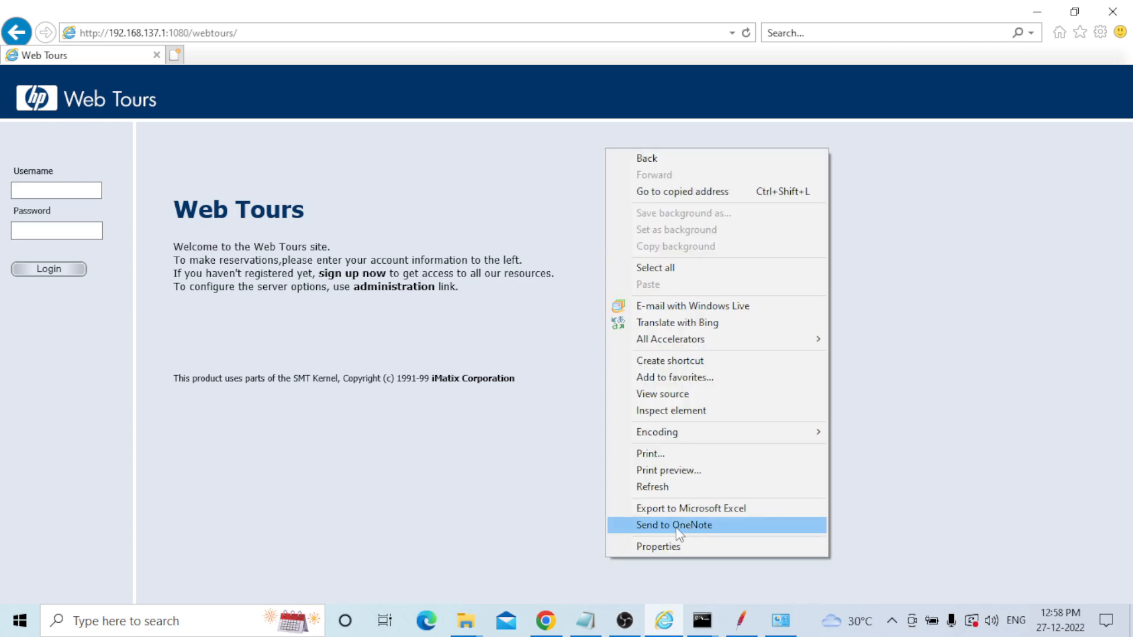
{"action": "left_click", "coordinate": [674, 404]}
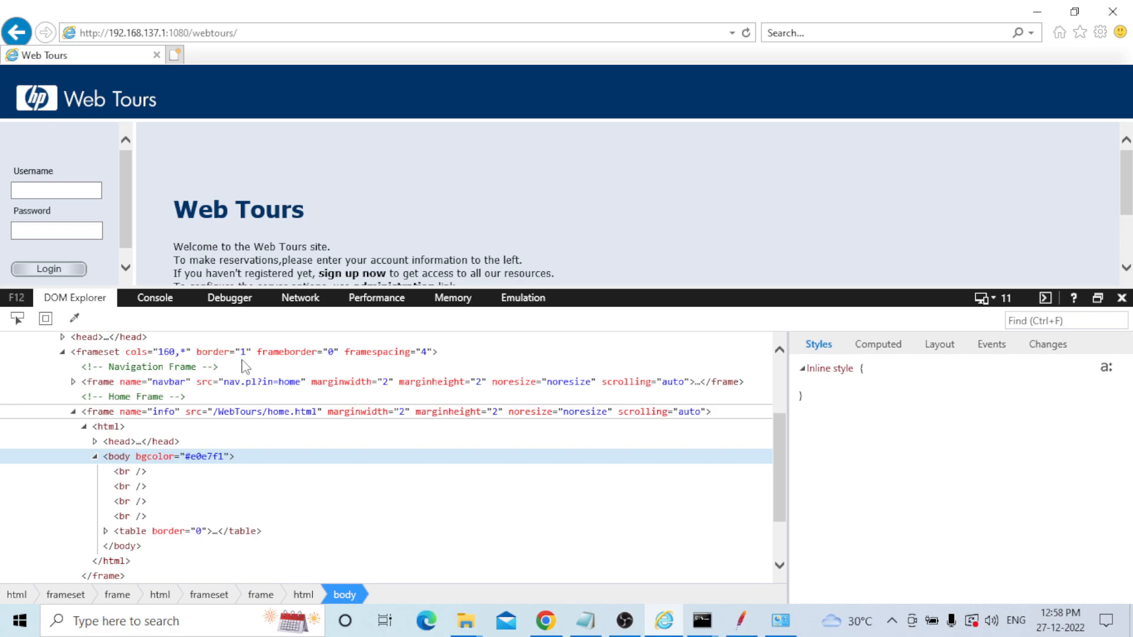
Capture the Web Tours reload in the Network tab, listing 8 requests.
{"action": "left_click", "coordinate": [291, 298]}
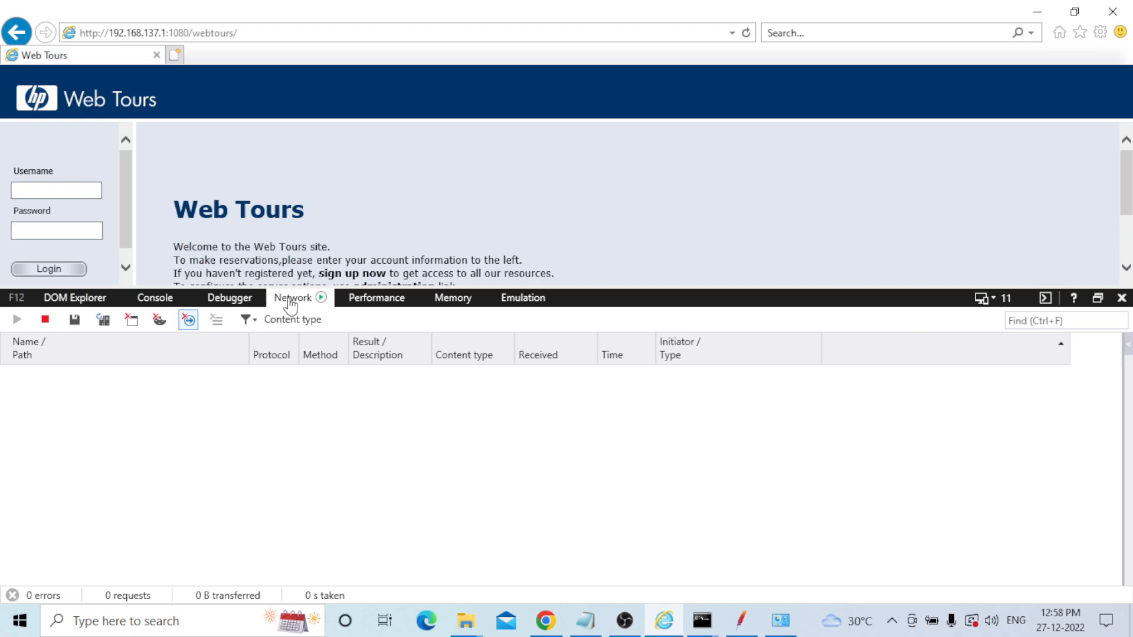
{"action": "left_click", "coordinate": [290, 300]}
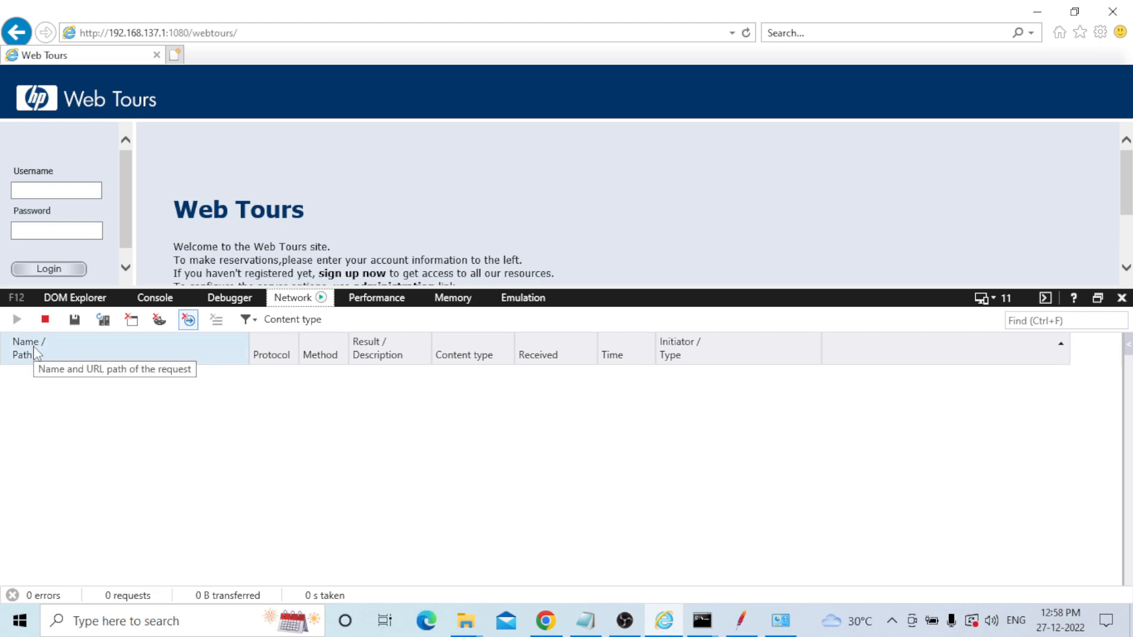
{"action": "left_click", "coordinate": [747, 33]}
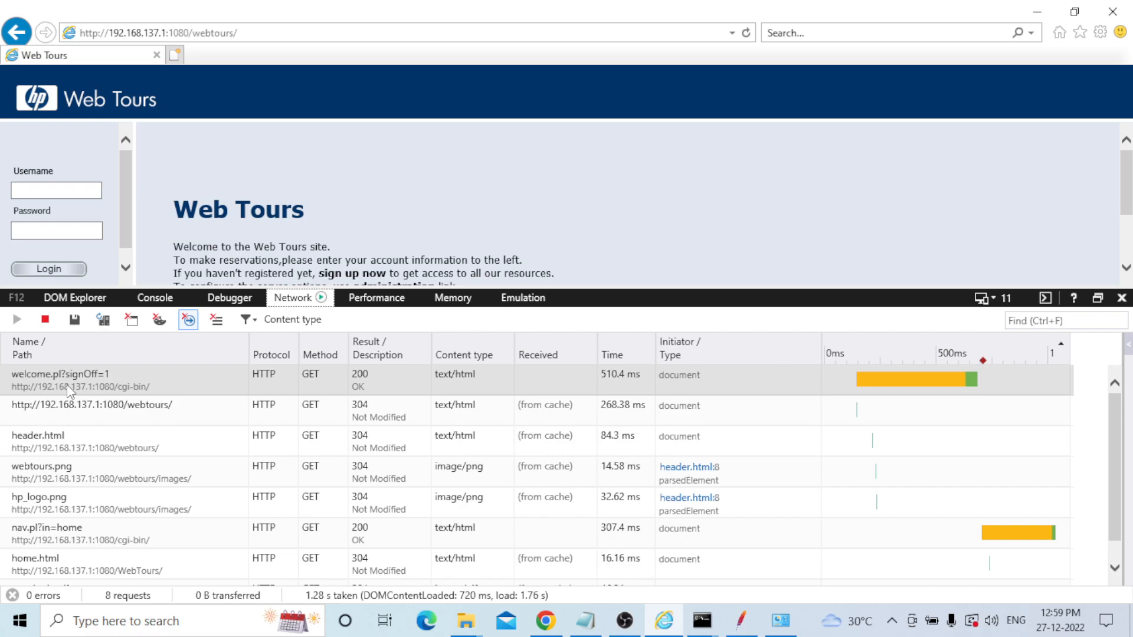
Browse captured responses and open nav.pl?in=home's body showing the hidden userSession input.
{"action": "left_click", "coordinate": [66, 384]}
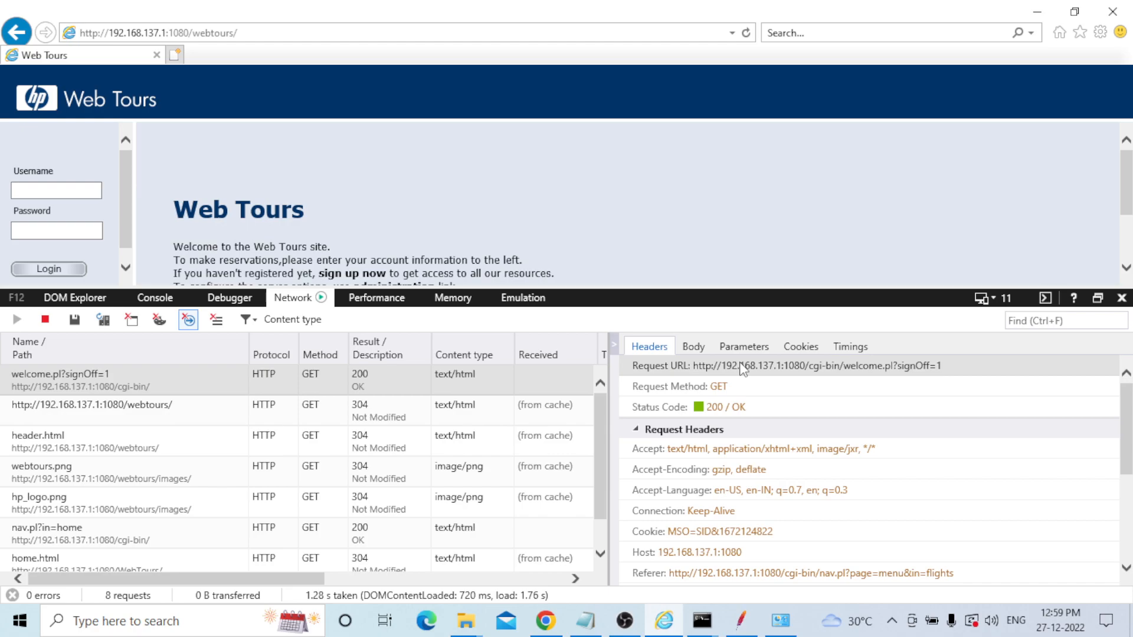
{"action": "left_click", "coordinate": [693, 346]}
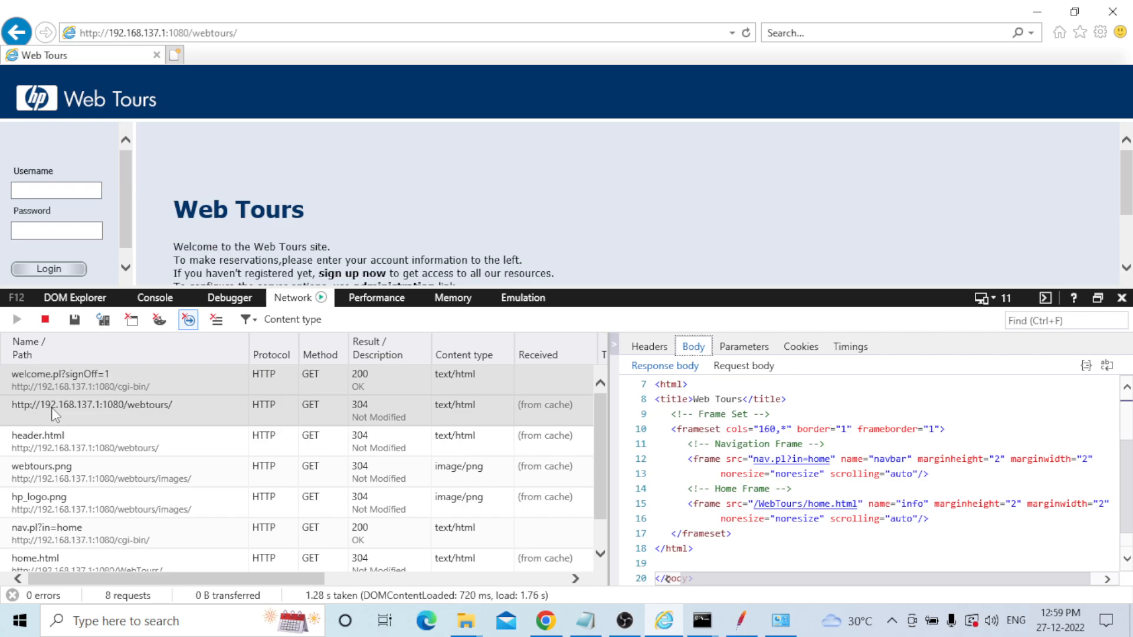
{"action": "left_click", "coordinate": [66, 442]}
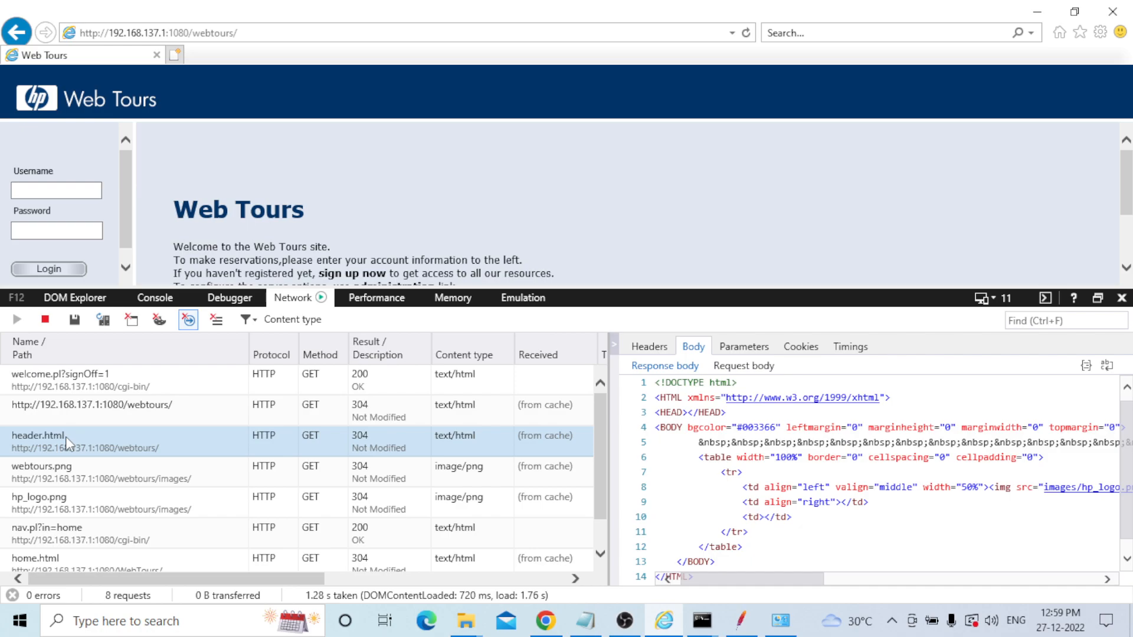
{"action": "left_click", "coordinate": [61, 481]}
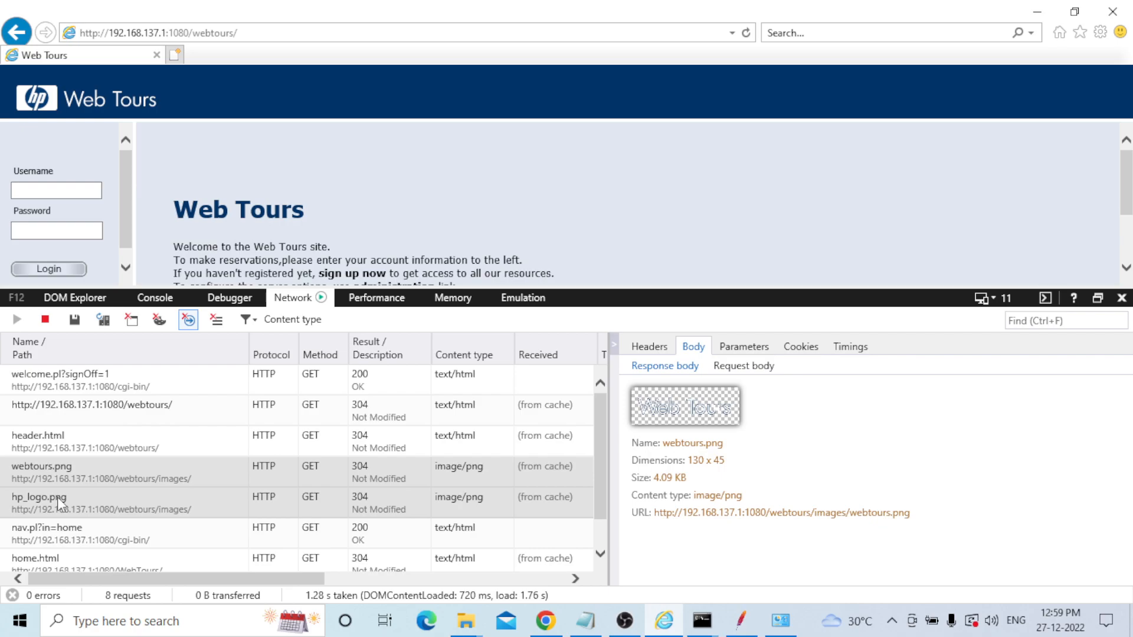
{"action": "scroll", "coordinate": [59, 504], "scroll_direction": "down", "scroll_amount": 1}
{"action": "left_click", "coordinate": [59, 496]}
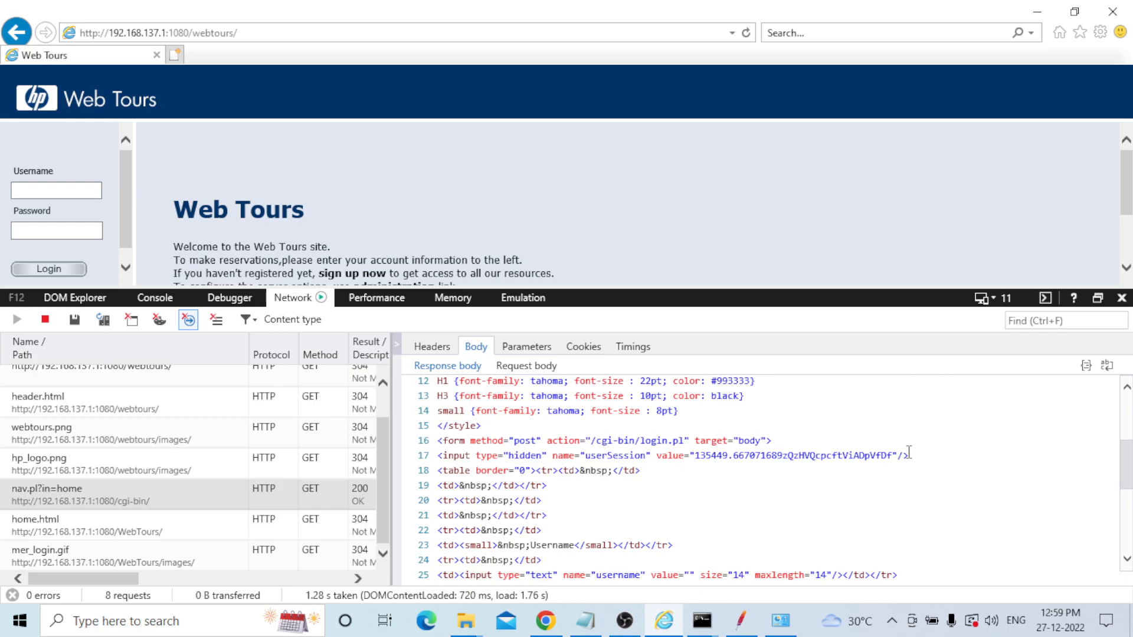
Copy the hidden userSession input line from the response and switch back to JMeter.
{"action": "triple_click", "coordinate": [438, 459]}
{"action": "key", "text": "ctrl+c"}
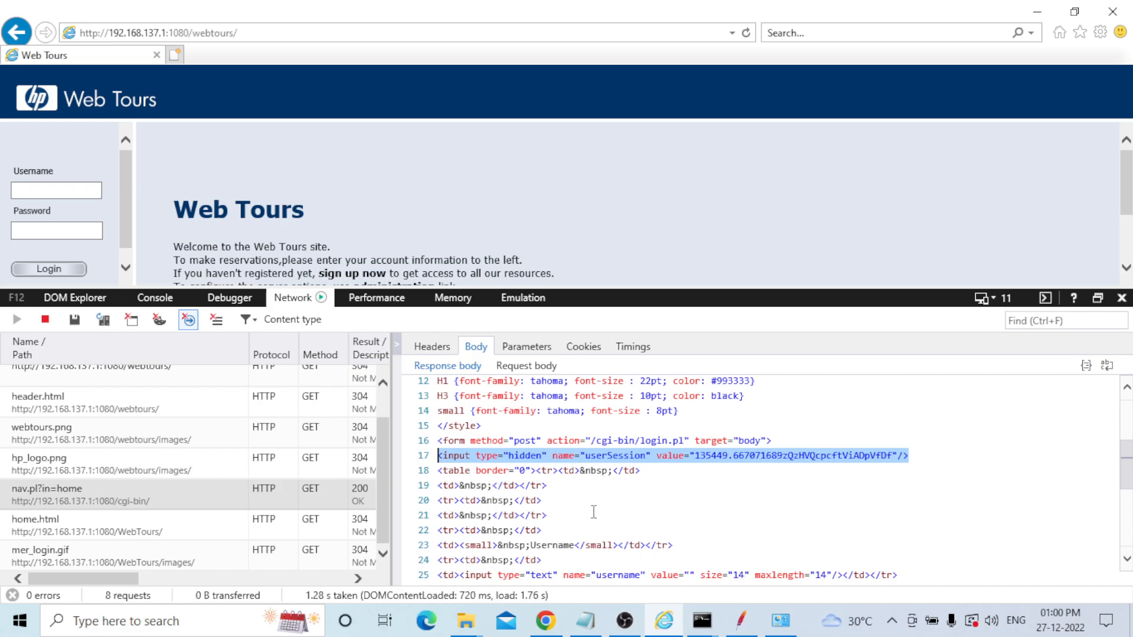
{"action": "key", "text": "alt+Tab"}
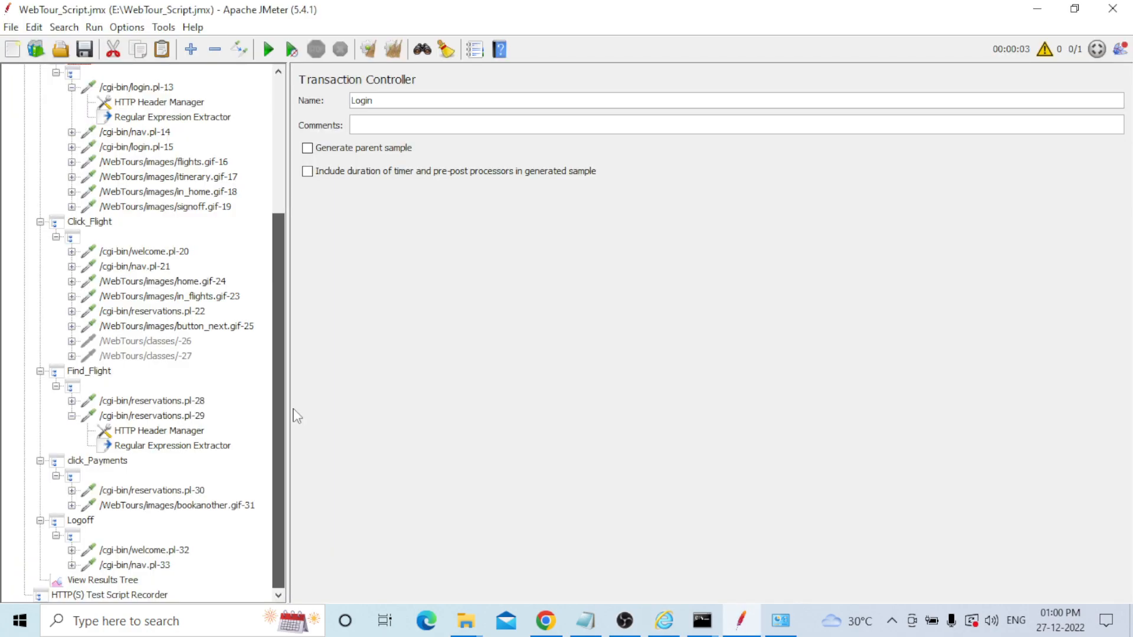
Paste the copied userSession input tag as the expression in View Results Tree's RegExp Tester.
{"action": "left_click", "coordinate": [129, 581]}
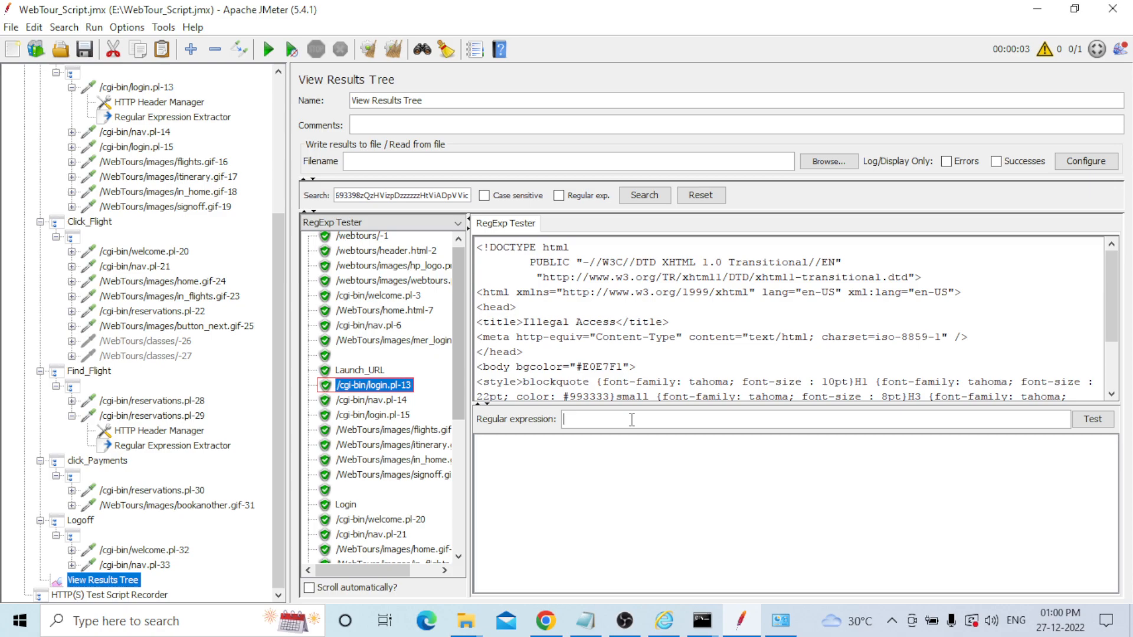
{"action": "key", "text": "ctrl+v"}
{"action": "scroll", "coordinate": [1003, 348], "scroll_direction": "down", "scroll_amount": 2}
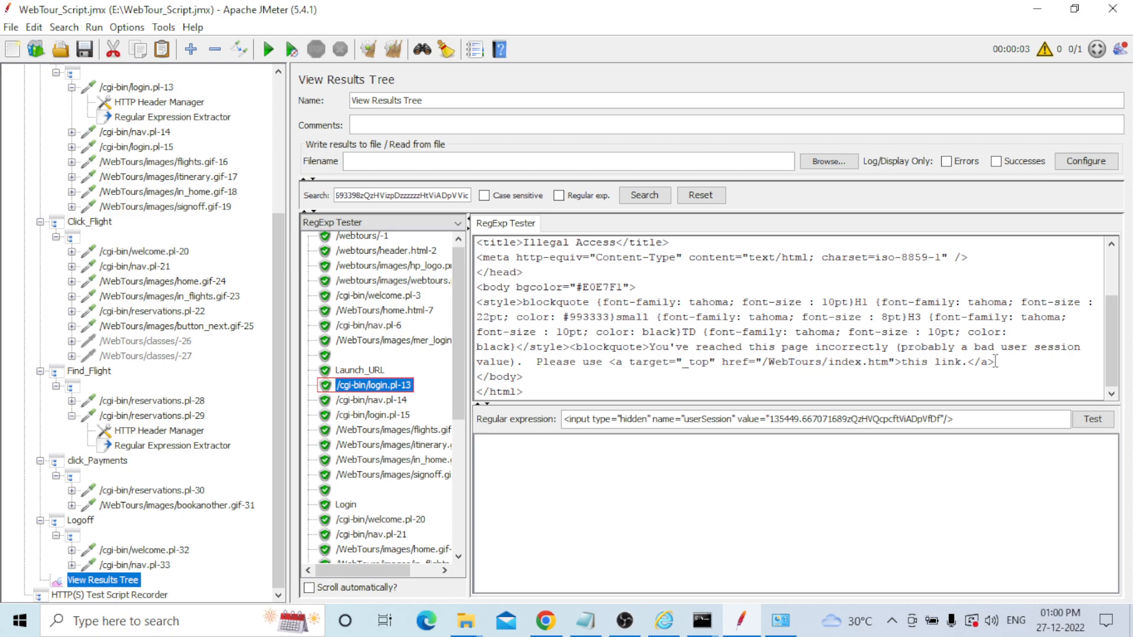
Replace the hard-coded session value in the regex with the (.+?) capture group and select the expression.
{"action": "left_click_drag", "start_coordinate": [1001, 347], "coordinate": [1080, 348]}
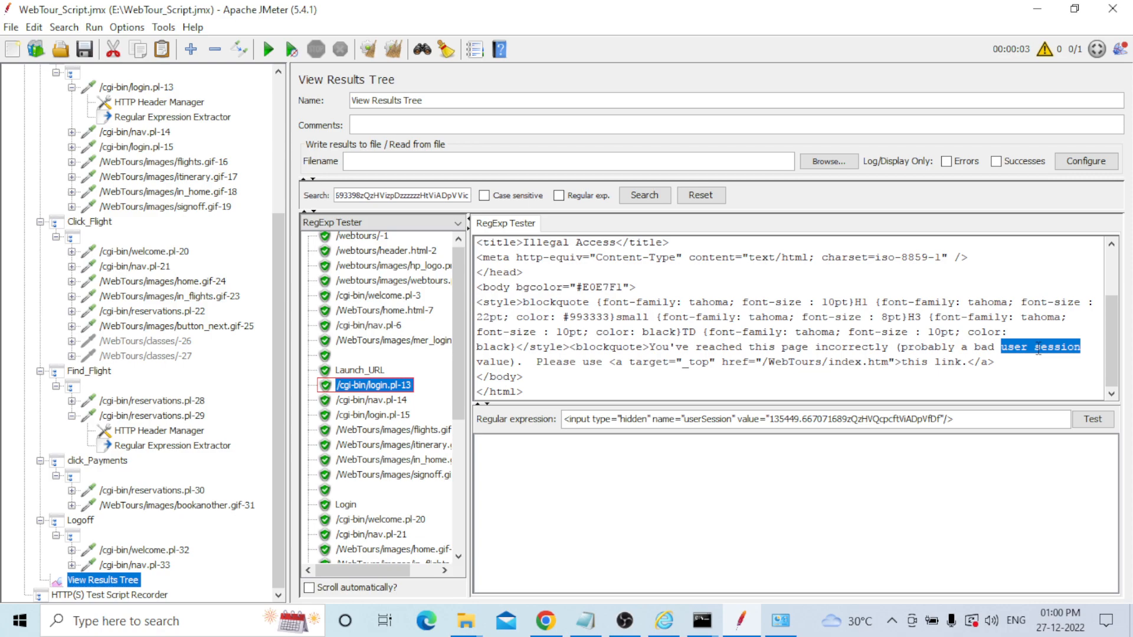
{"action": "left_click", "coordinate": [628, 364]}
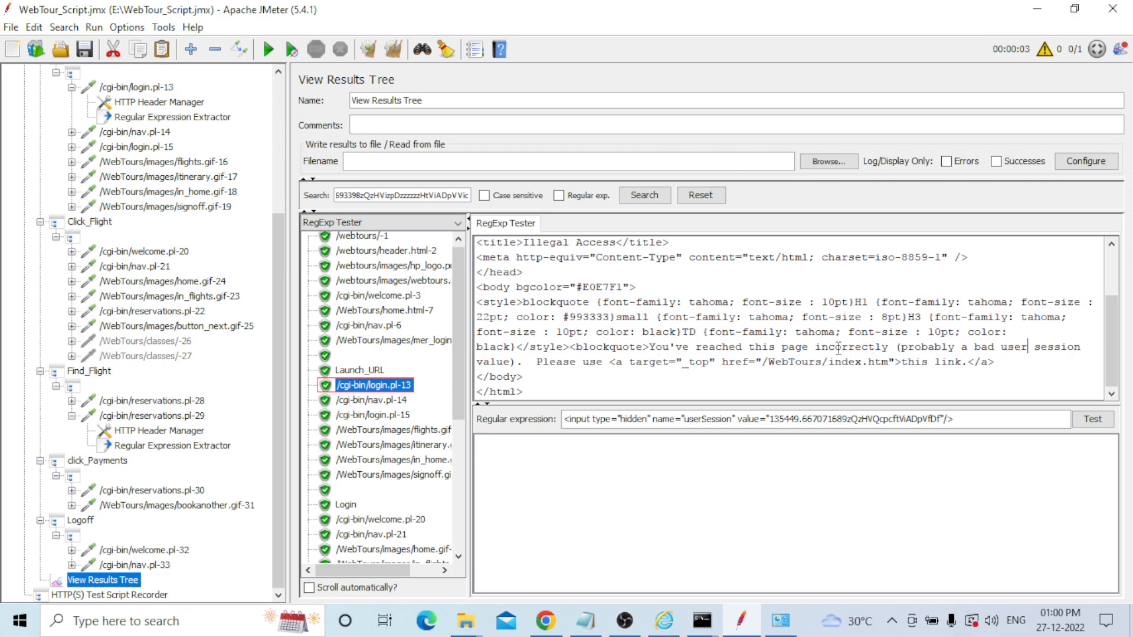
{"action": "left_click_drag", "start_coordinate": [769, 419], "coordinate": [941, 448]}
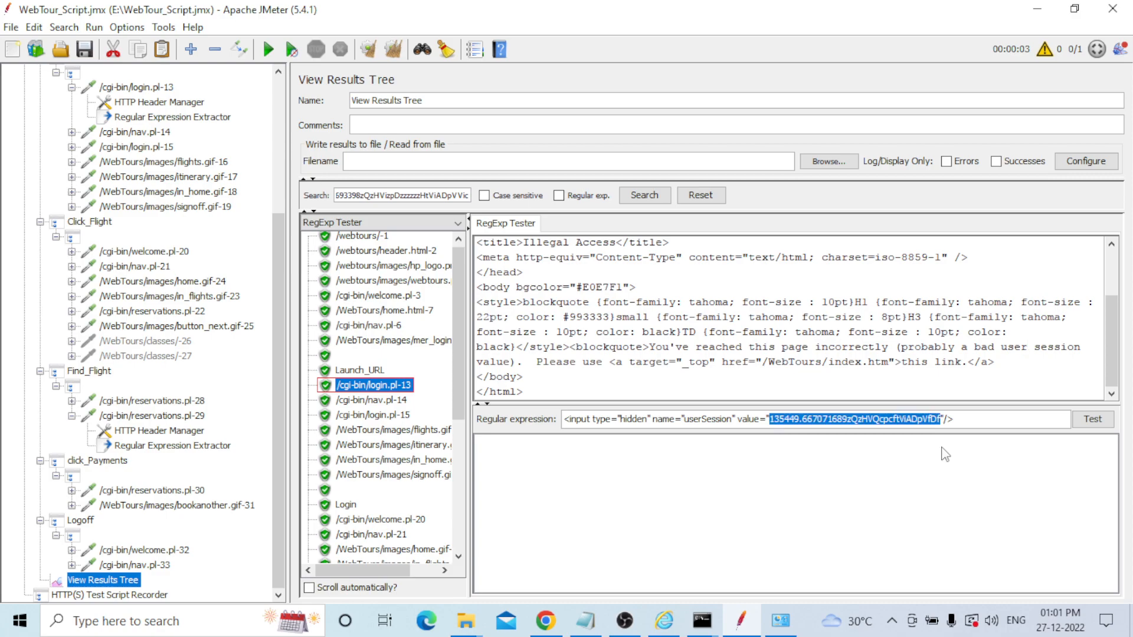
{"action": "type", "text": "(."}
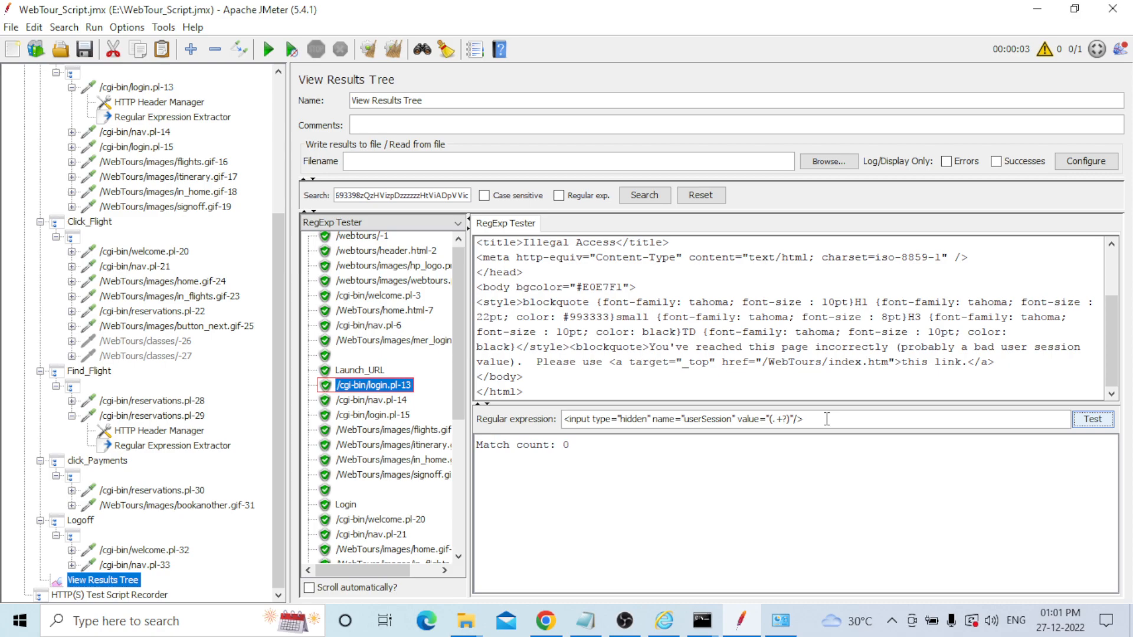
{"action": "left_click", "coordinate": [816, 418]}
{"action": "key", "text": "ctrl+a"}
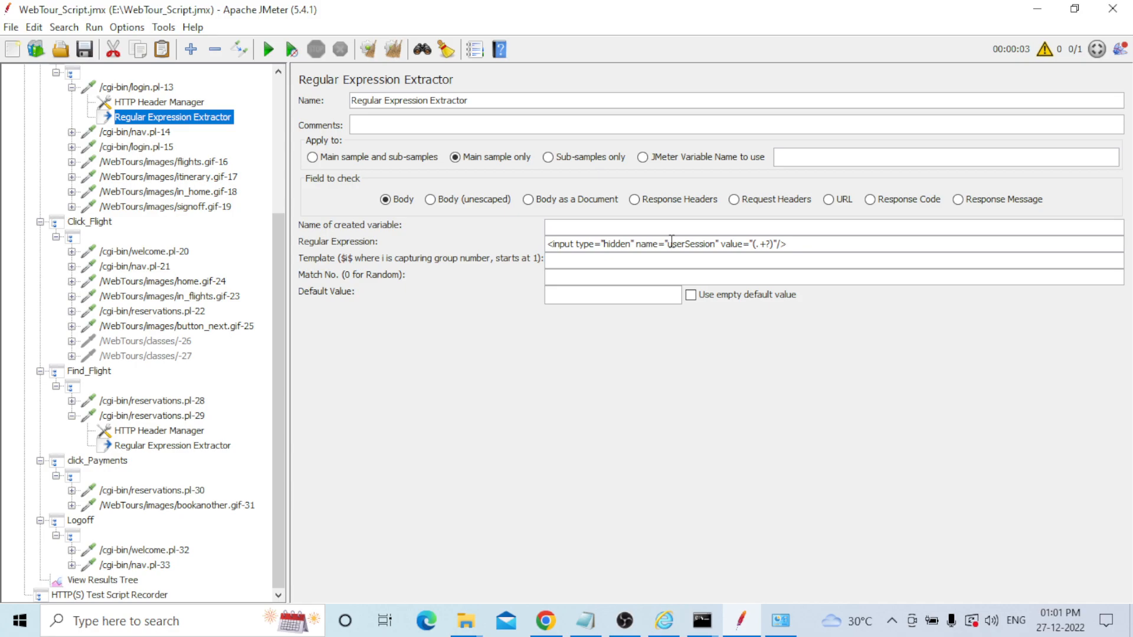
Fill in the extractor fields: variable userSession, template $1$, match number 0, default Not Found.
{"action": "left_click_drag", "start_coordinate": [669, 243], "coordinate": [716, 247]}
{"action": "key", "text": "ctrl+c"}
{"action": "left_click", "coordinate": [591, 227]}
{"action": "key", "text": "ctrl+v"}
{"action": "left_click", "coordinate": [565, 263]}
{"action": "type", "text": "$1$"}
{"action": "key", "text": "Tab"}
{"action": "type", "text": "0"}
{"action": "left_click", "coordinate": [563, 295]}
{"action": "type", "text": "Not"}
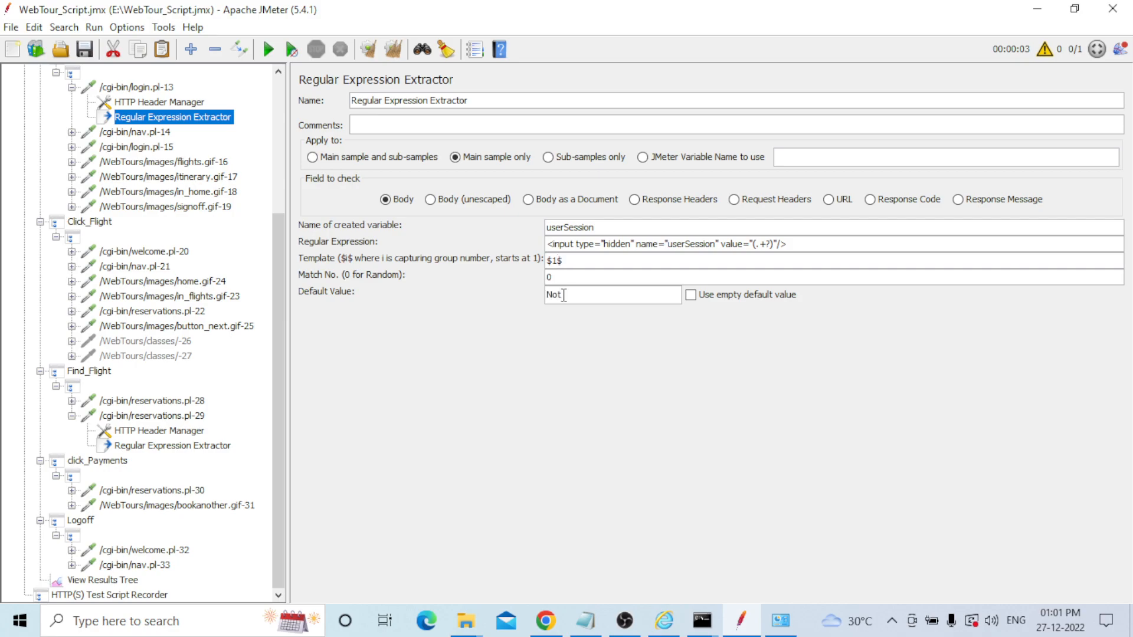
{"action": "type", "text": " Found"}
{"action": "left_click_drag", "start_coordinate": [596, 228], "coordinate": [547, 228]}
{"action": "key", "text": "ctrl+c"}
Change the userSession parameter value in login.pl-13 to ${userSession}.
{"action": "left_click", "coordinate": [137, 87]}
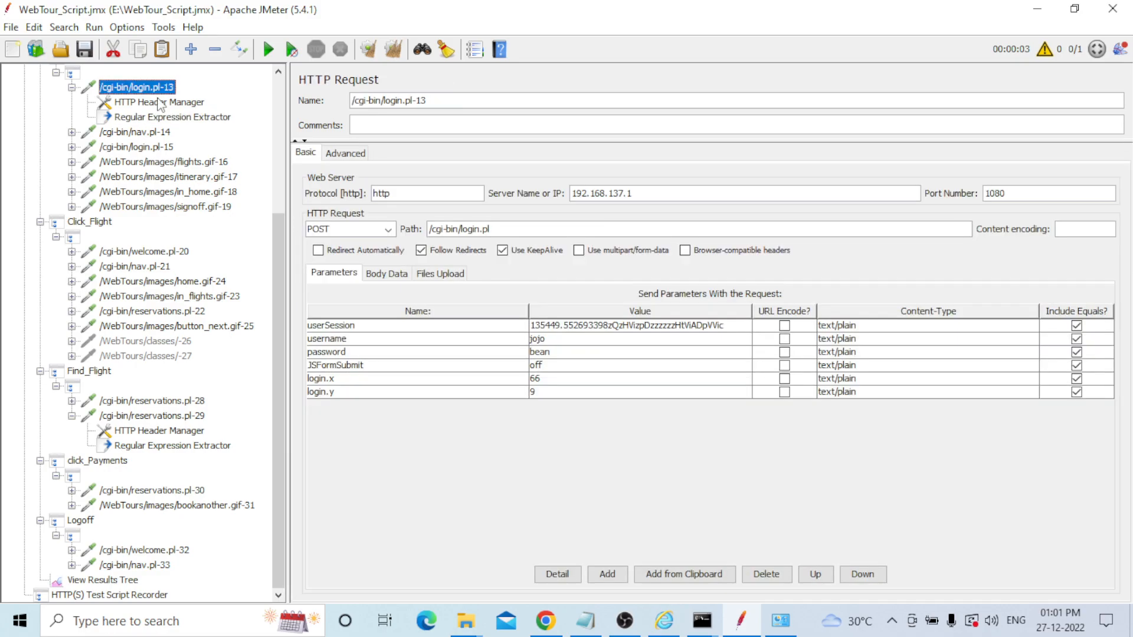
{"action": "double_click", "coordinate": [735, 325]}
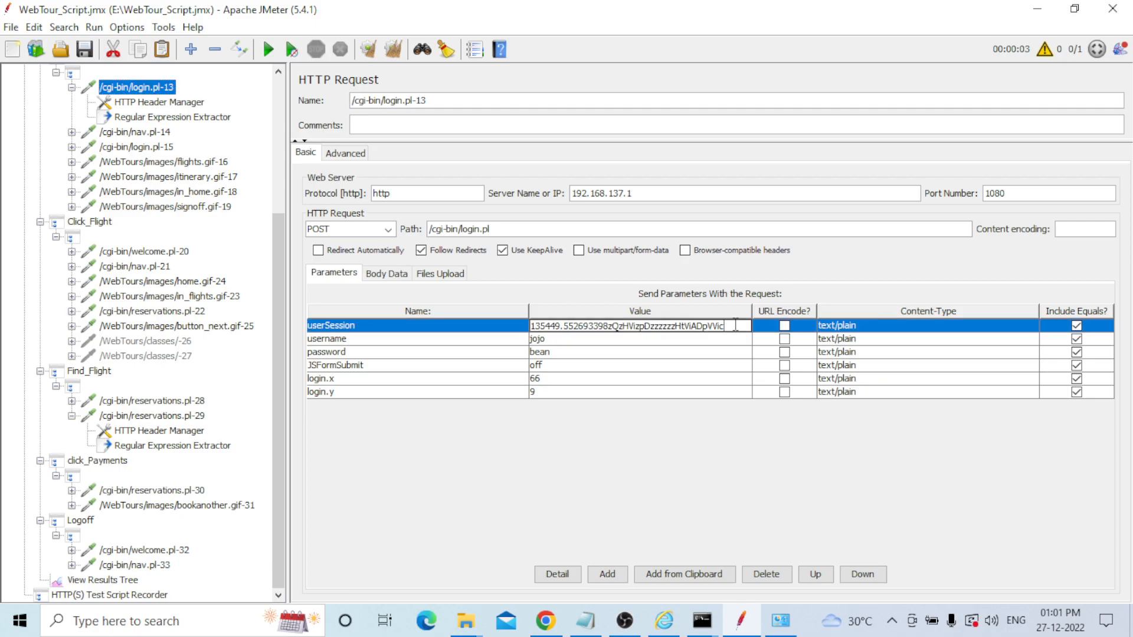
{"action": "left_click_drag", "start_coordinate": [735, 325], "coordinate": [523, 325]}
{"action": "key", "text": "BackSpace"}
{"action": "type", "text": "${"}
{"action": "key", "text": "ctrl+v"}
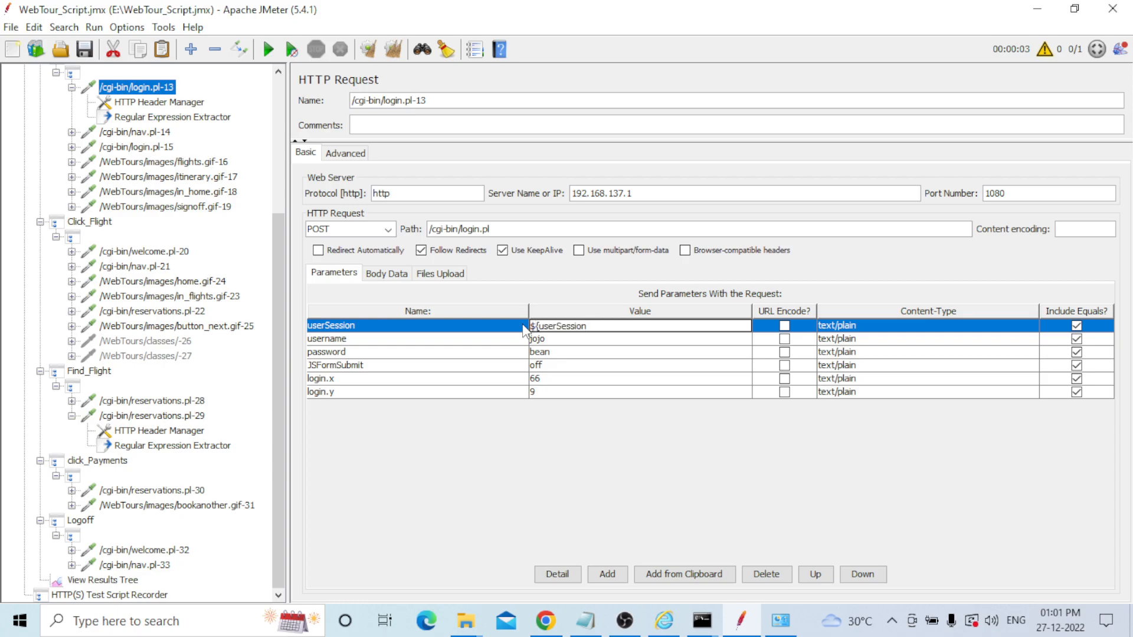
{"action": "type", "text": "}"}
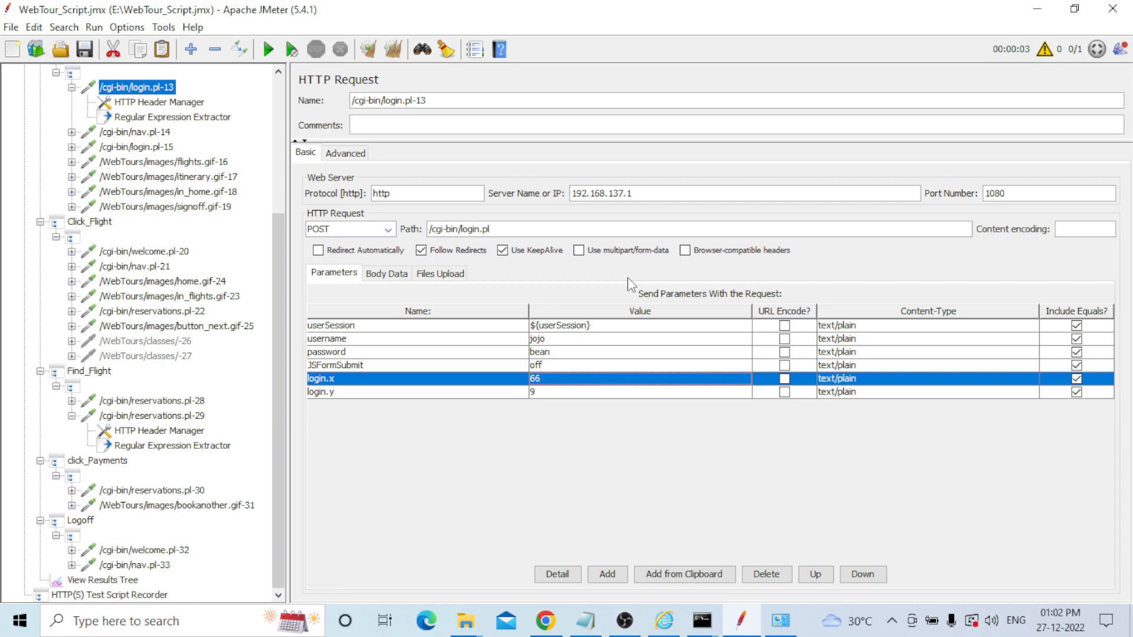
{"action": "key", "text": "Down"}
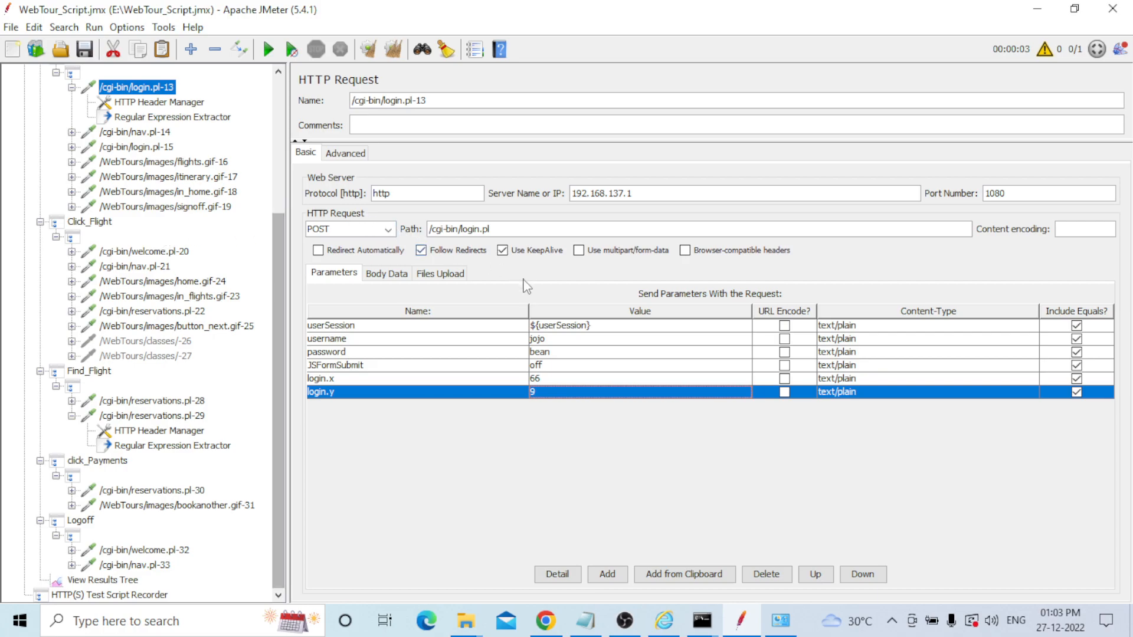
{"action": "scroll", "coordinate": [109, 277], "scroll_direction": "up", "scroll_amount": 1}
{"action": "scroll", "coordinate": [109, 277], "scroll_direction": "up", "scroll_amount": 1}
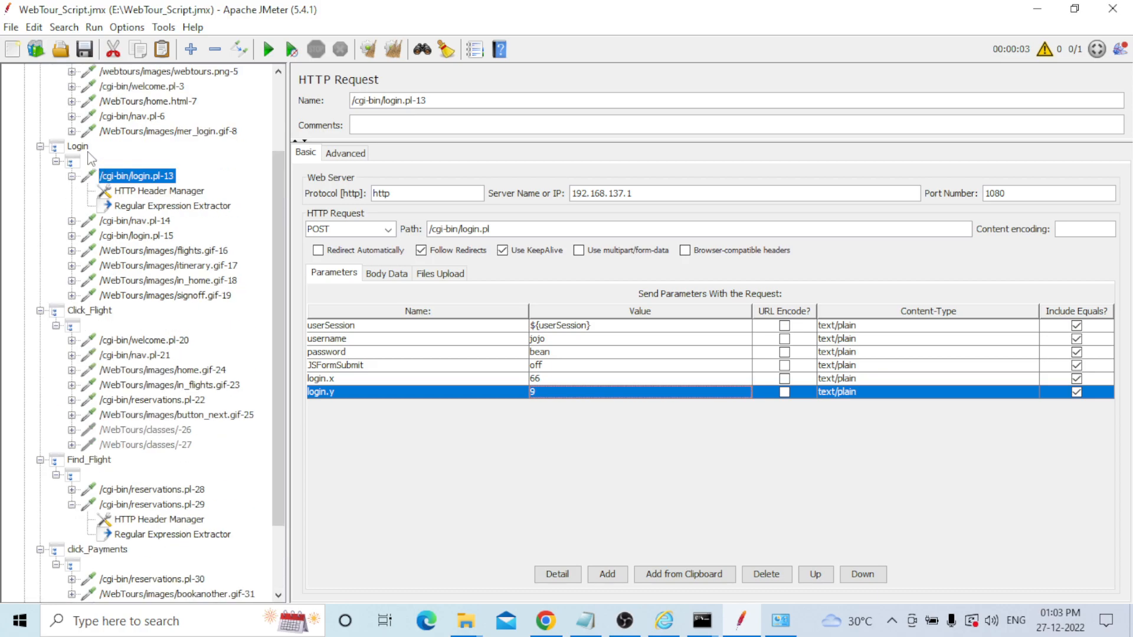
Add a Response Assertion under login.pl-13 requiring that the Response Code contains 200.
{"action": "right_click", "coordinate": [148, 180]}
{"action": "mouse_move", "coordinate": [155, 185]}
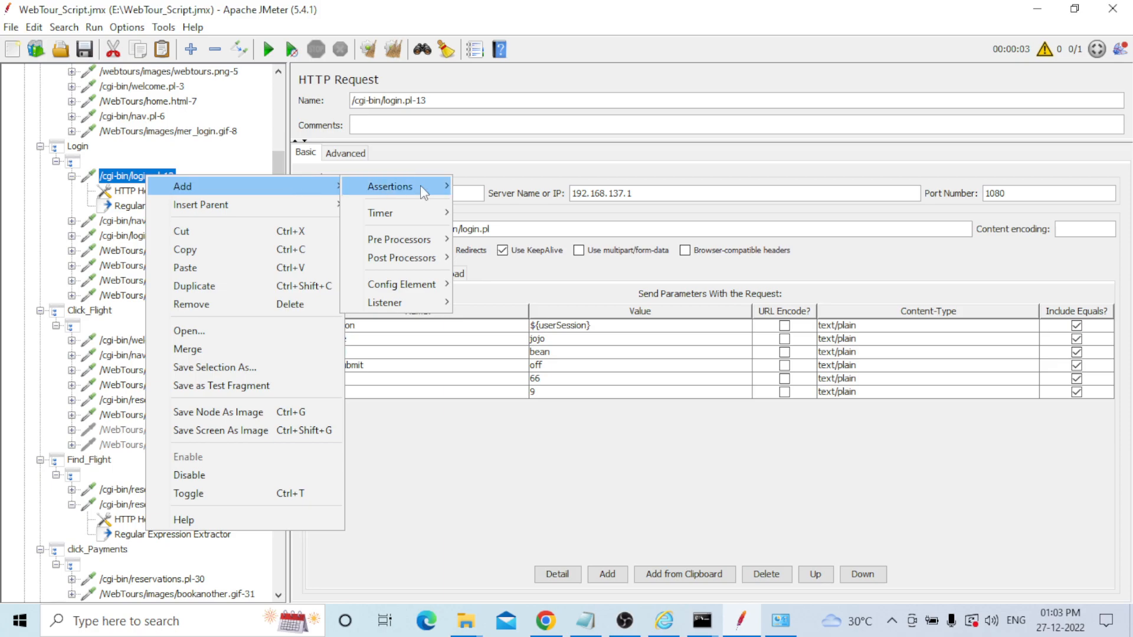
{"action": "mouse_move", "coordinate": [420, 185]}
{"action": "left_click", "coordinate": [518, 187]}
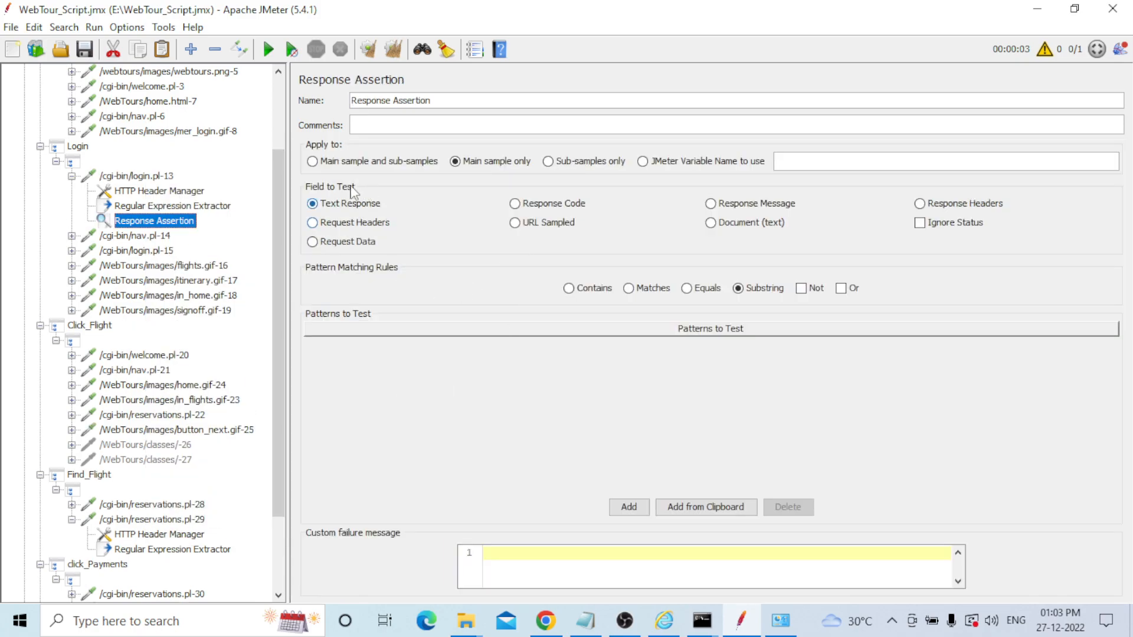
{"action": "left_click", "coordinate": [540, 207]}
{"action": "left_click", "coordinate": [594, 288]}
{"action": "left_click", "coordinate": [637, 507]}
{"action": "double_click", "coordinate": [396, 360]}
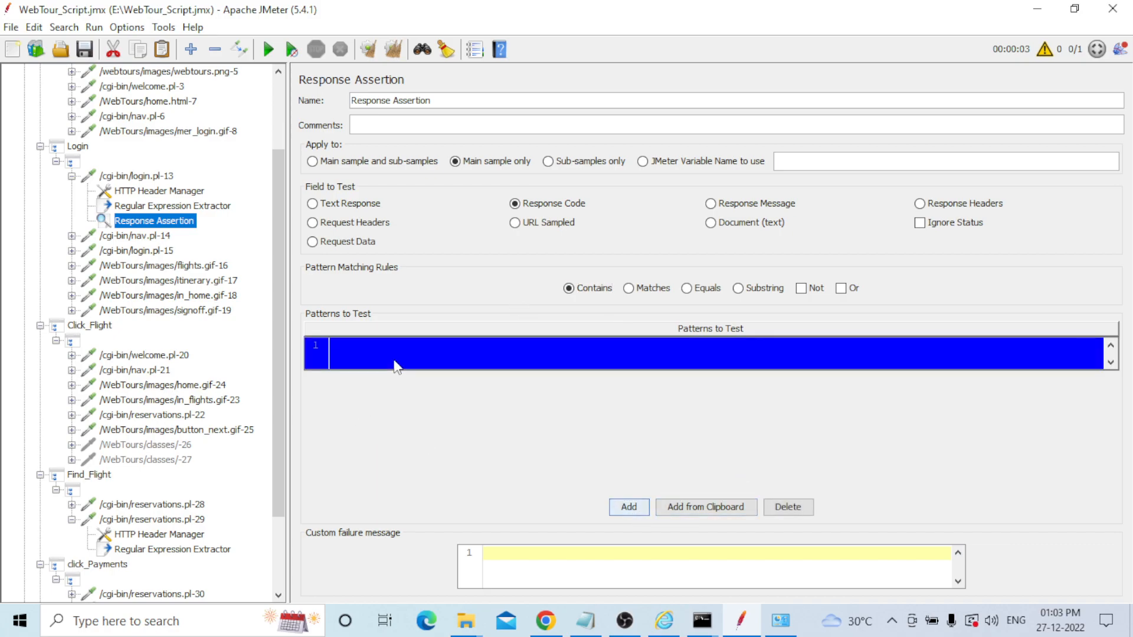
{"action": "type", "text": "200"}
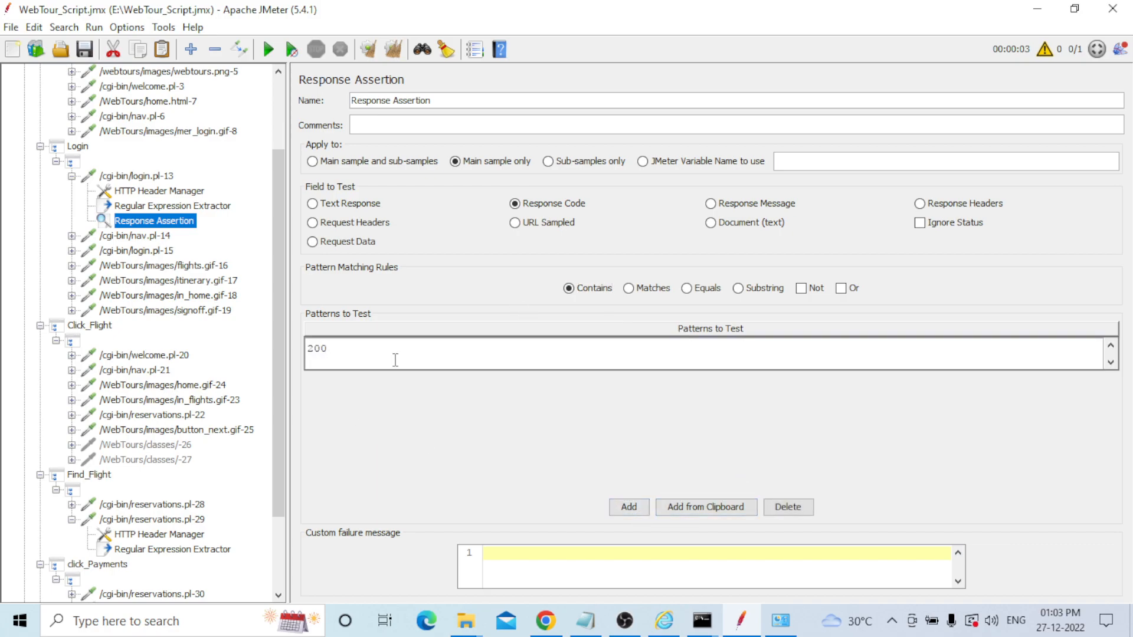
{"action": "scroll", "coordinate": [153, 350], "scroll_direction": "down", "scroll_amount": 3}
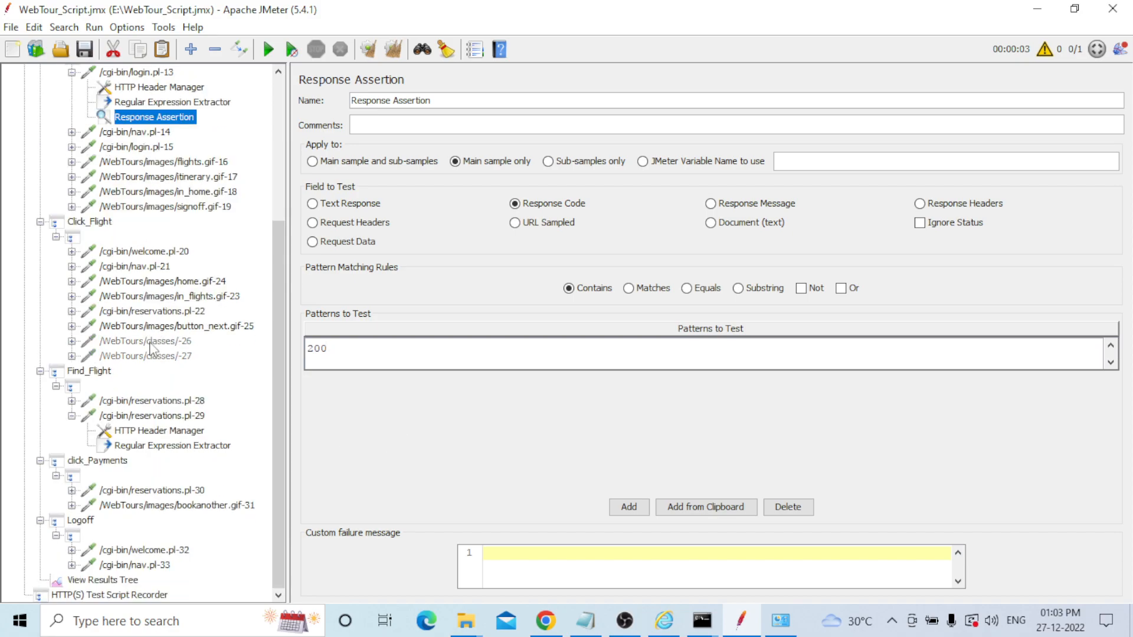
{"action": "left_click", "coordinate": [160, 431]}
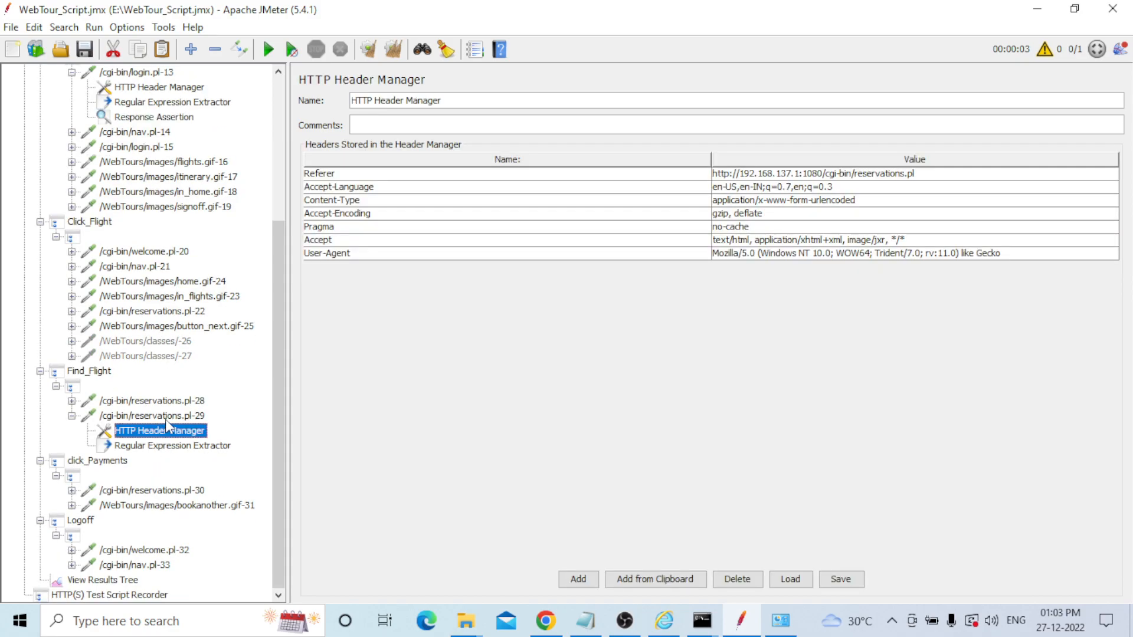
Add a Response Assertion under reservations.pl-29 requiring that the Response Code contains 200.
{"action": "left_click", "coordinate": [166, 417]}
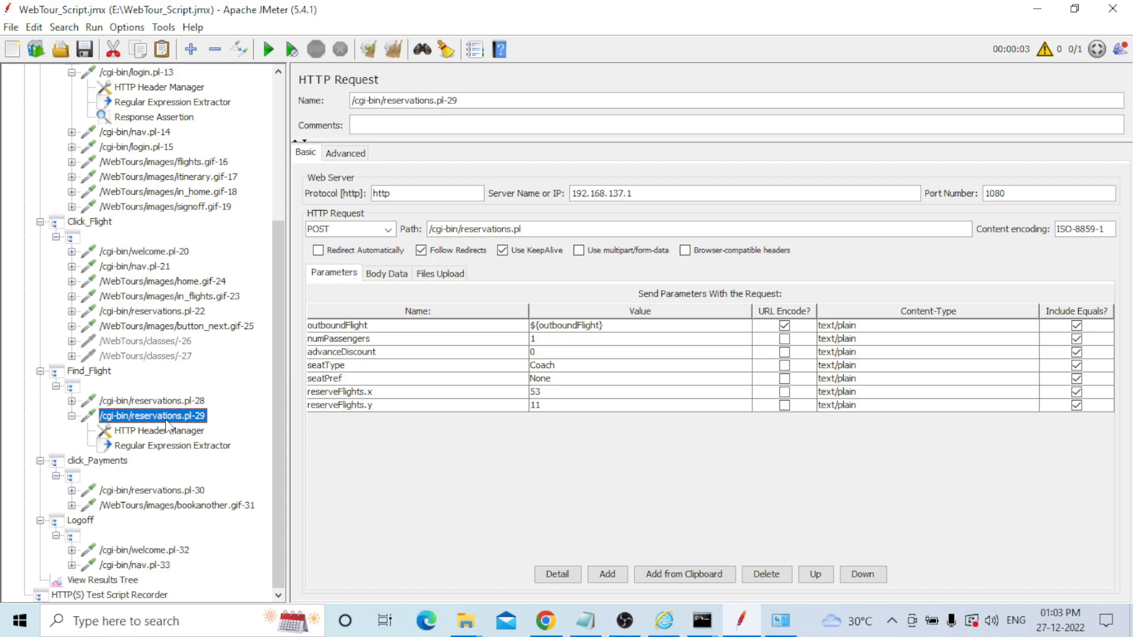
{"action": "right_click", "coordinate": [166, 421]}
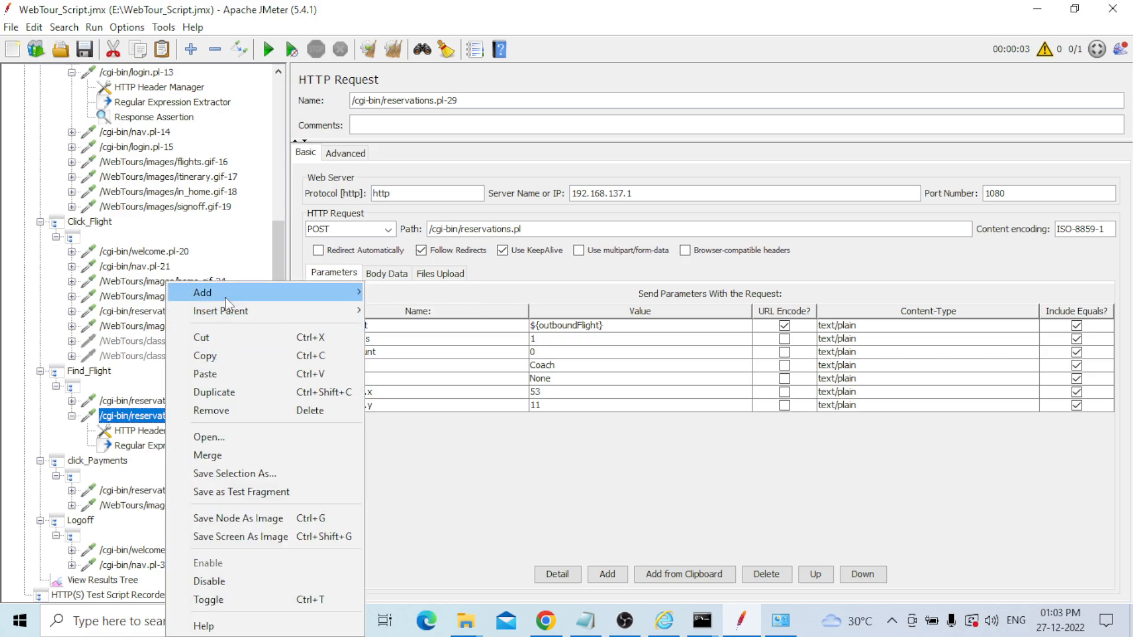
{"action": "mouse_move", "coordinate": [331, 293]}
{"action": "mouse_move", "coordinate": [415, 293]}
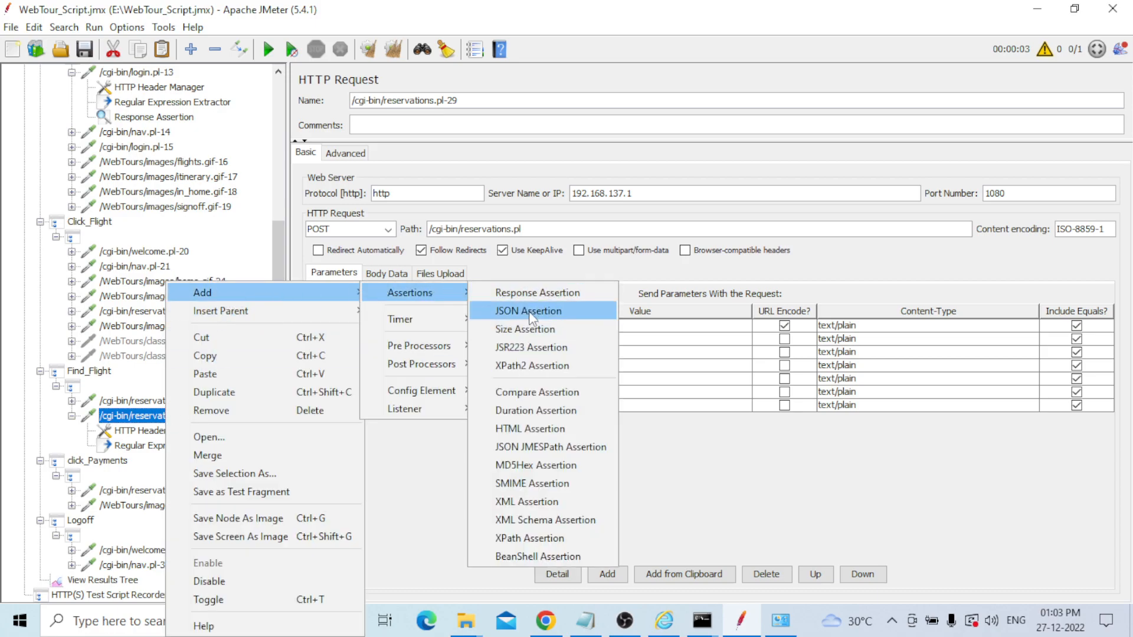
{"action": "left_click", "coordinate": [550, 296]}
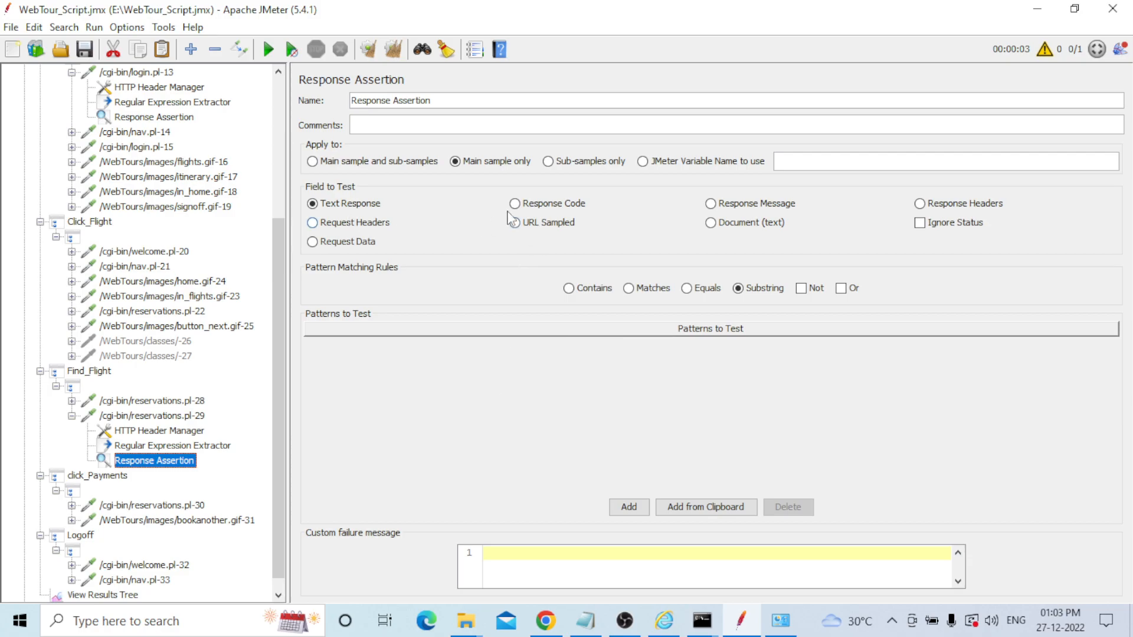
{"action": "left_click", "coordinate": [516, 205]}
{"action": "left_click", "coordinate": [570, 289]}
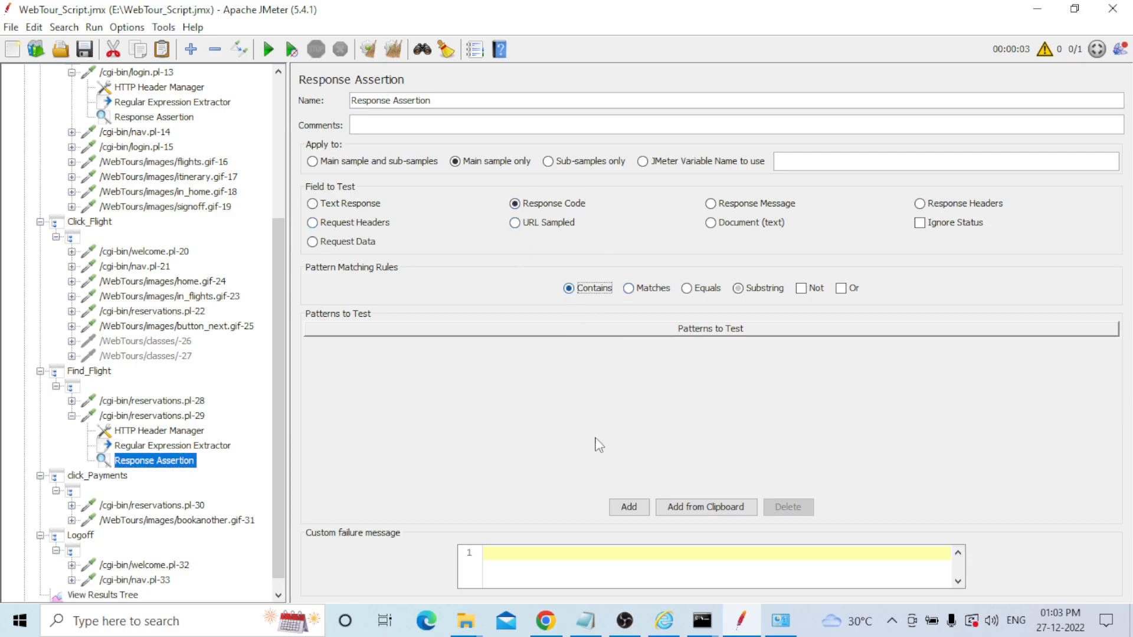
{"action": "left_click", "coordinate": [629, 507]}
{"action": "double_click", "coordinate": [404, 348]}
{"action": "type", "text": "200"}
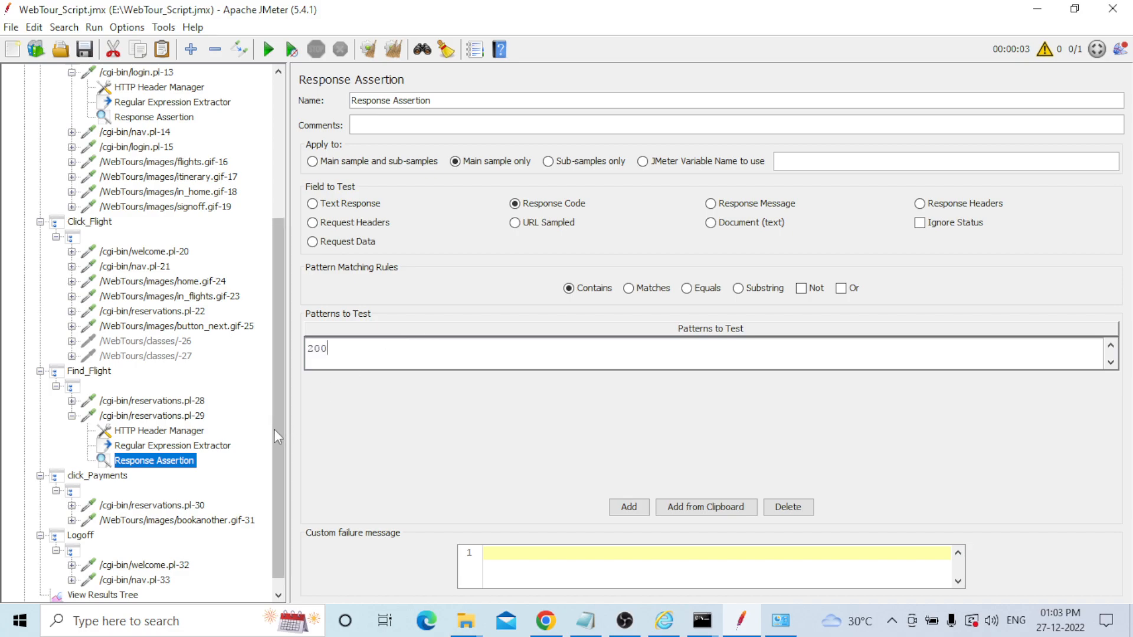
{"action": "key", "text": "Return"}
Save the test plan and select the View Results Tree listener.
{"action": "scroll", "coordinate": [275, 282], "scroll_direction": "down", "scroll_amount": 1}
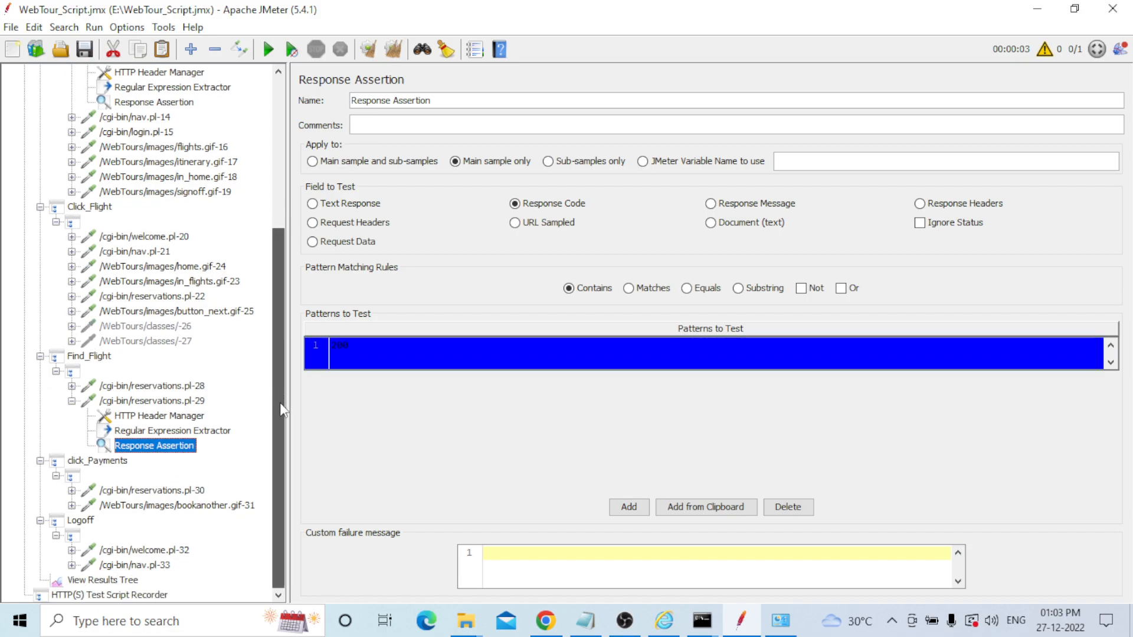
{"action": "left_click_drag", "start_coordinate": [278, 367], "coordinate": [271, 171]}
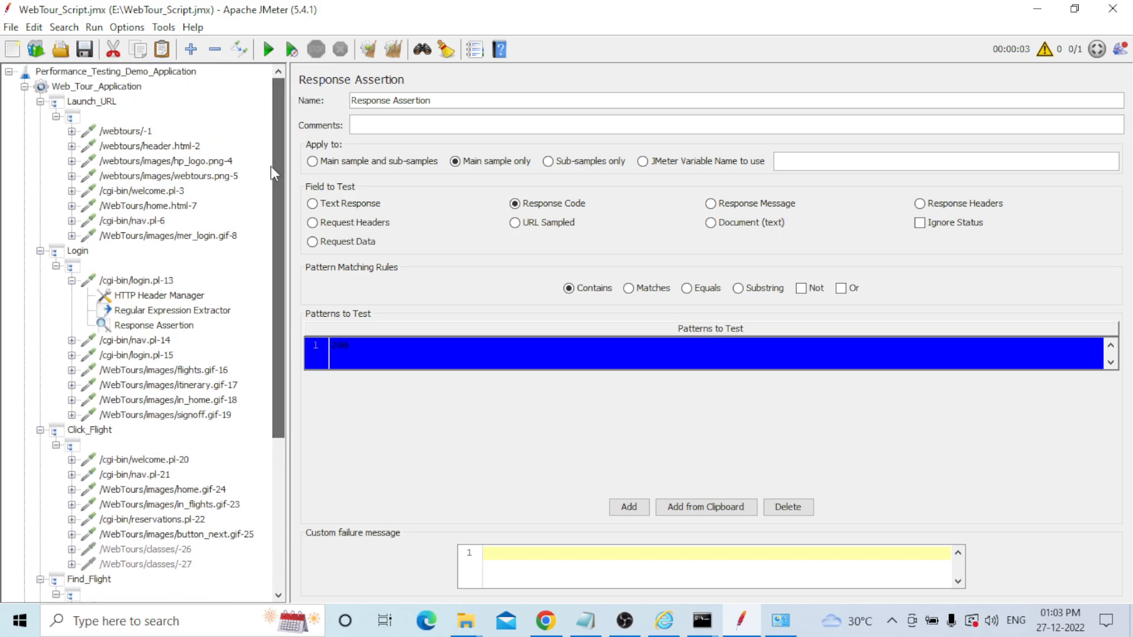
{"action": "left_click", "coordinate": [84, 50]}
{"action": "left_click_drag", "start_coordinate": [274, 120], "coordinate": [233, 392]}
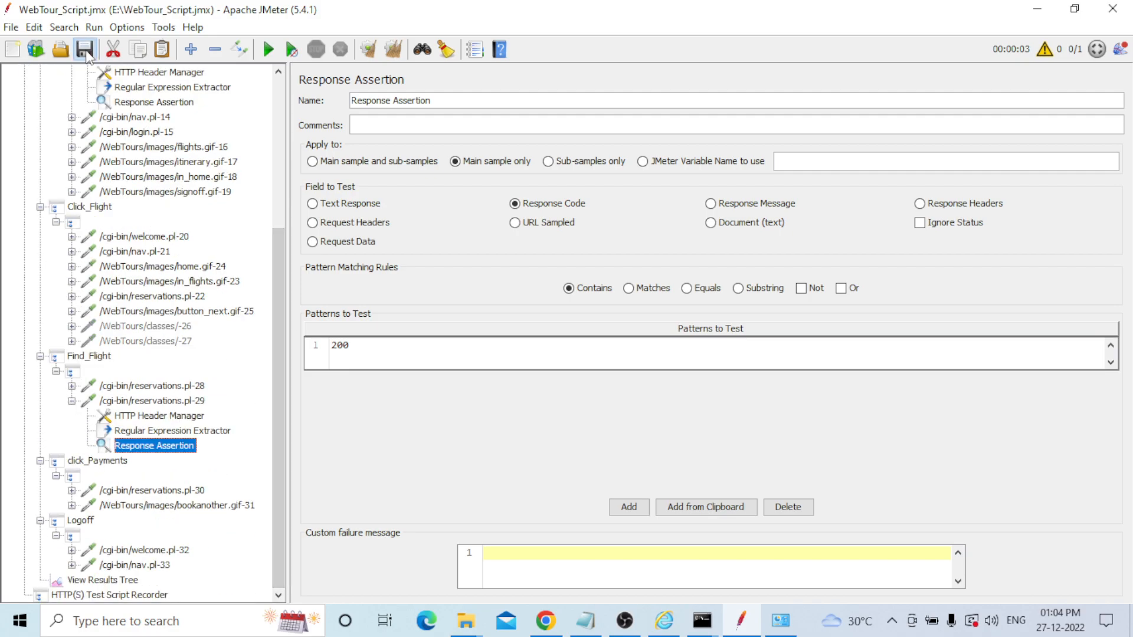
{"action": "left_click", "coordinate": [88, 583]}
Clear the old results, start the run with Ctrl+R, and scroll through the passing samples.
{"action": "left_click", "coordinate": [393, 49]}
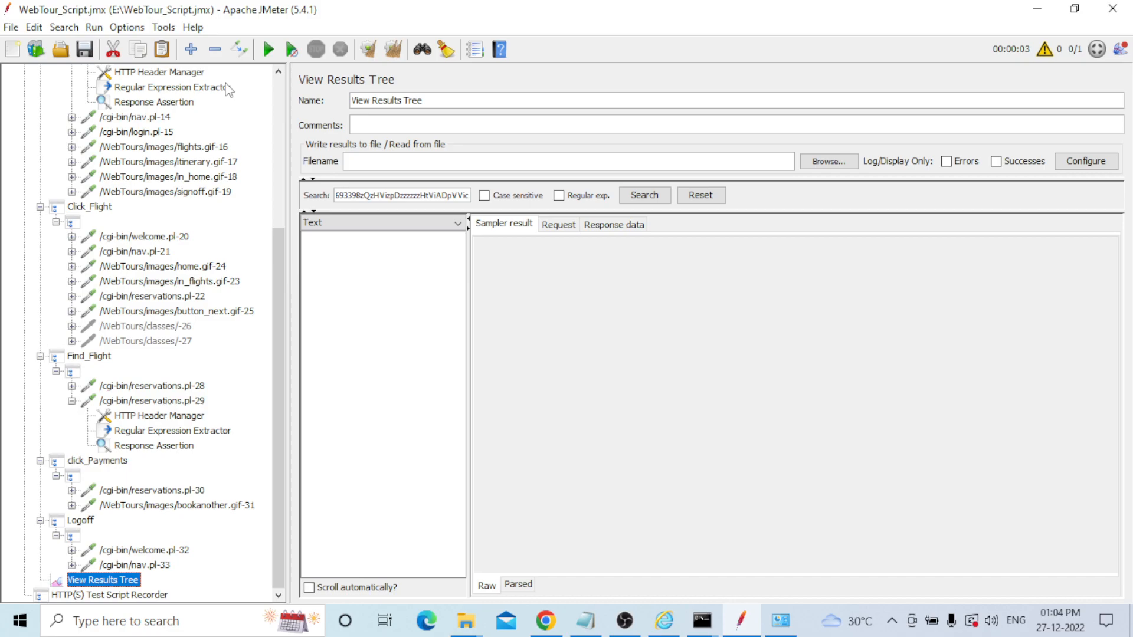
{"action": "key", "text": "ctrl+r"}
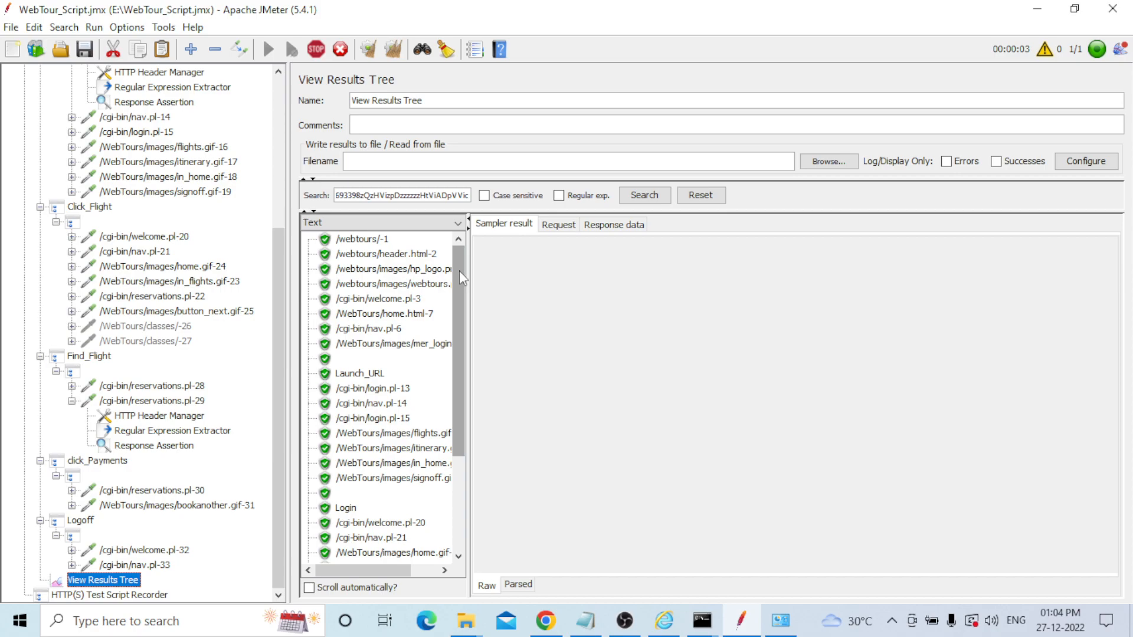
{"action": "left_click_drag", "start_coordinate": [459, 270], "coordinate": [472, 416]}
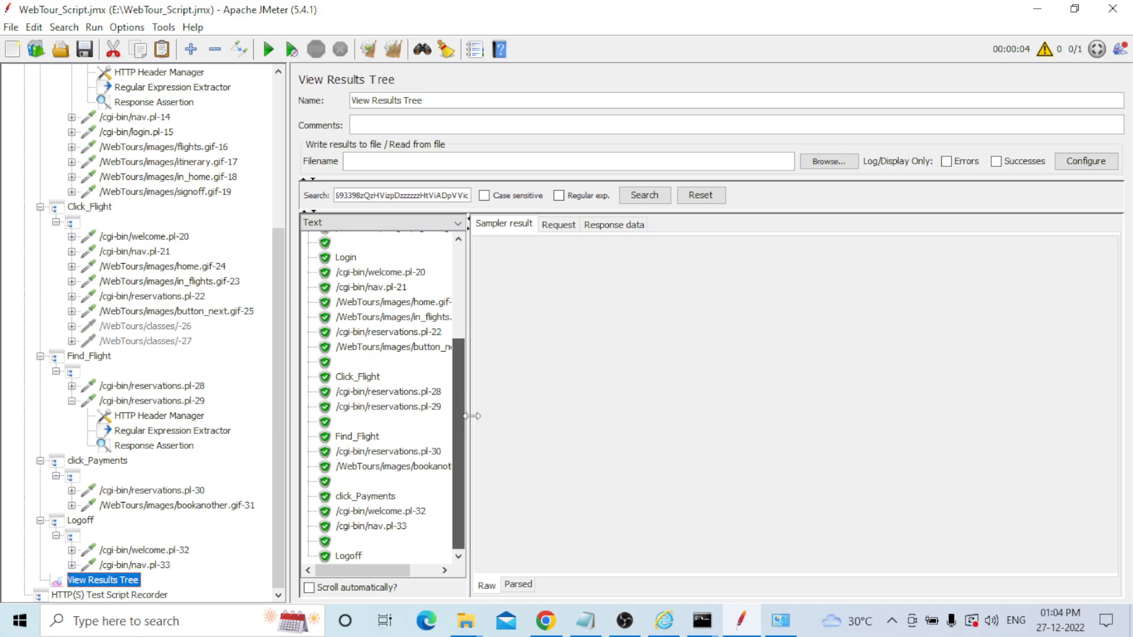
{"action": "left_click_drag", "start_coordinate": [472, 416], "coordinate": [486, 306]}
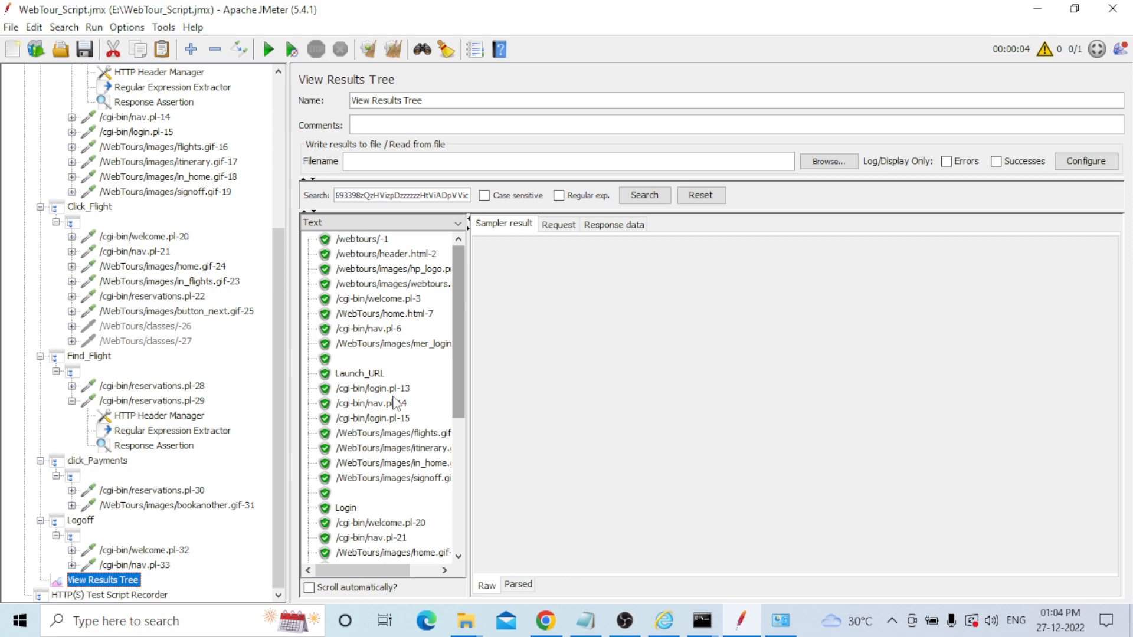
Review the Launch_URL samples' response bodies, from /webtours/-1 through the Launch_URL transaction result.
{"action": "left_click", "coordinate": [374, 242]}
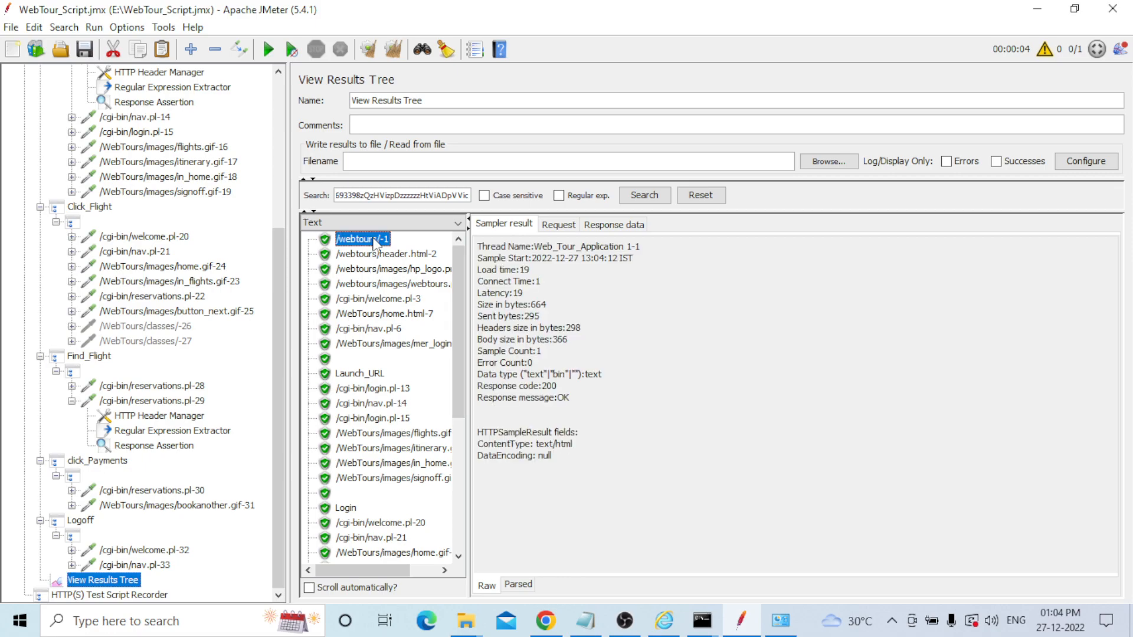
{"action": "left_click", "coordinate": [599, 224]}
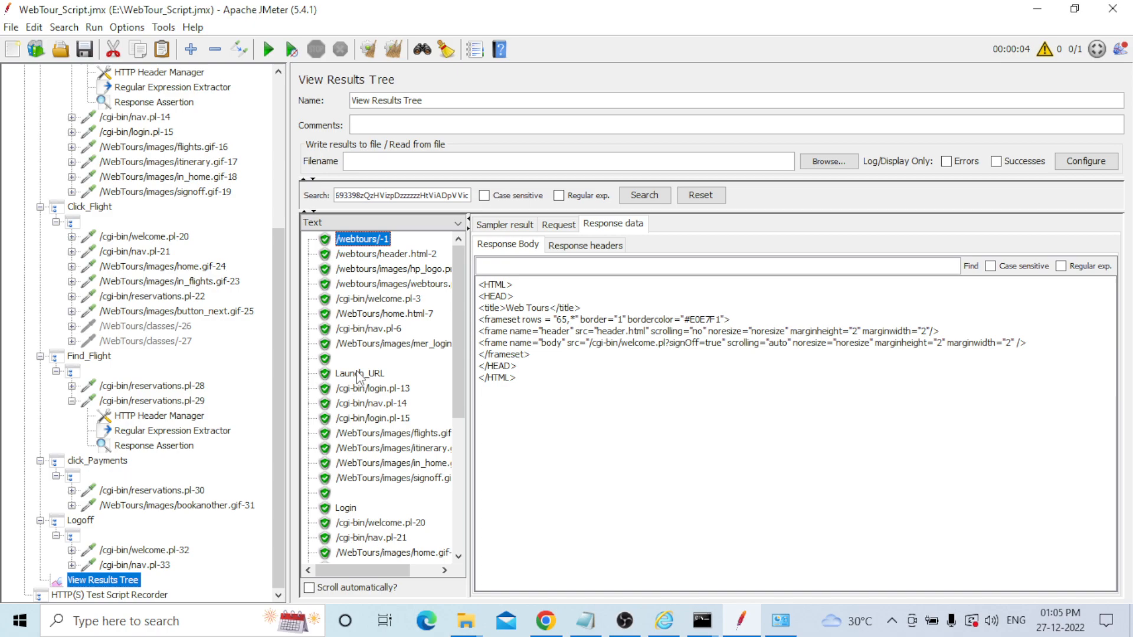
{"action": "left_click", "coordinate": [376, 255]}
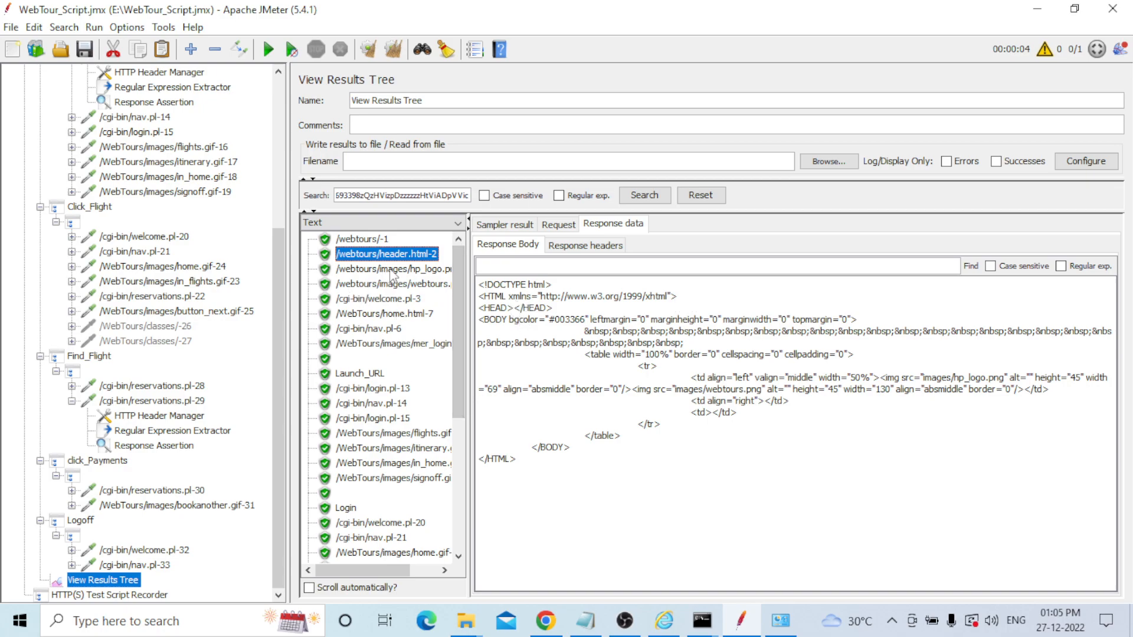
{"action": "left_click", "coordinate": [390, 271]}
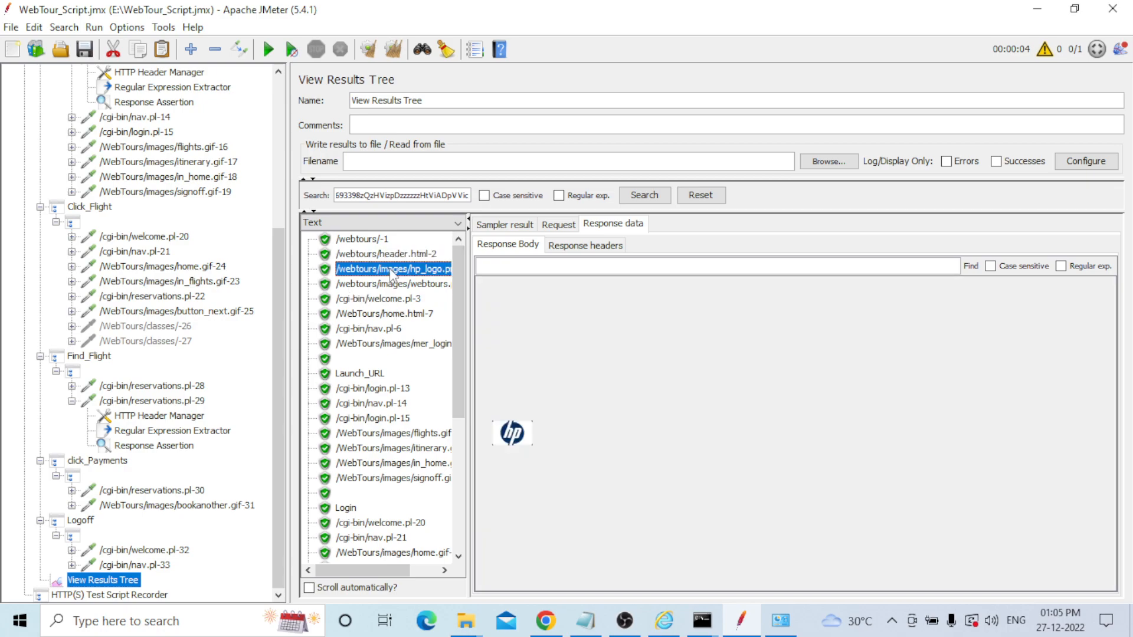
{"action": "left_click", "coordinate": [371, 284]}
{"action": "left_click", "coordinate": [361, 300]}
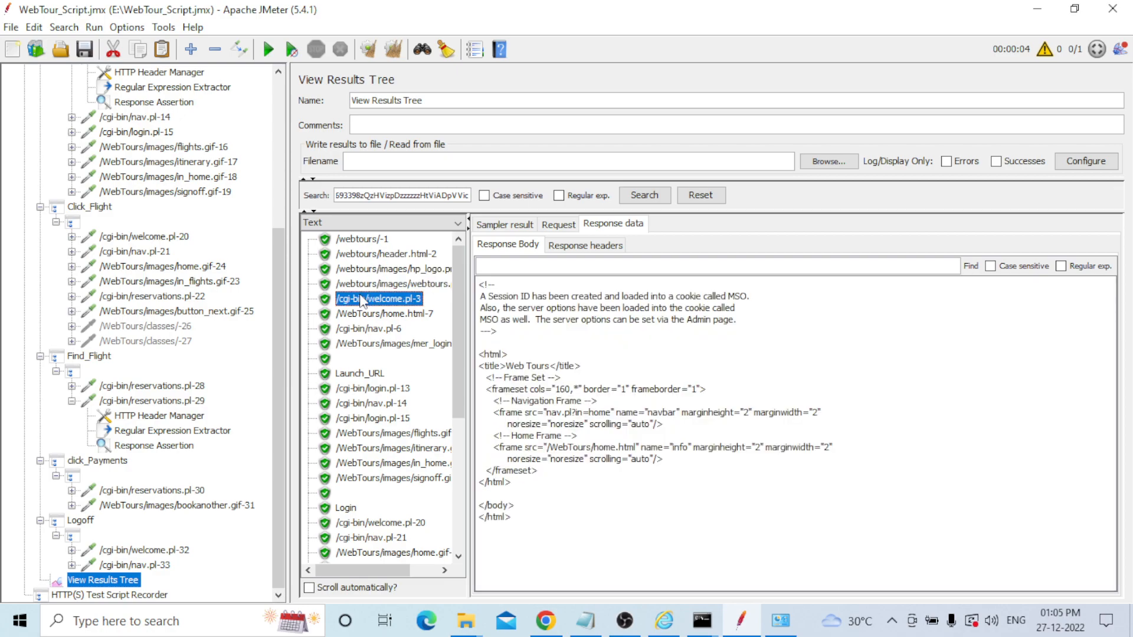
{"action": "left_click", "coordinate": [400, 316]}
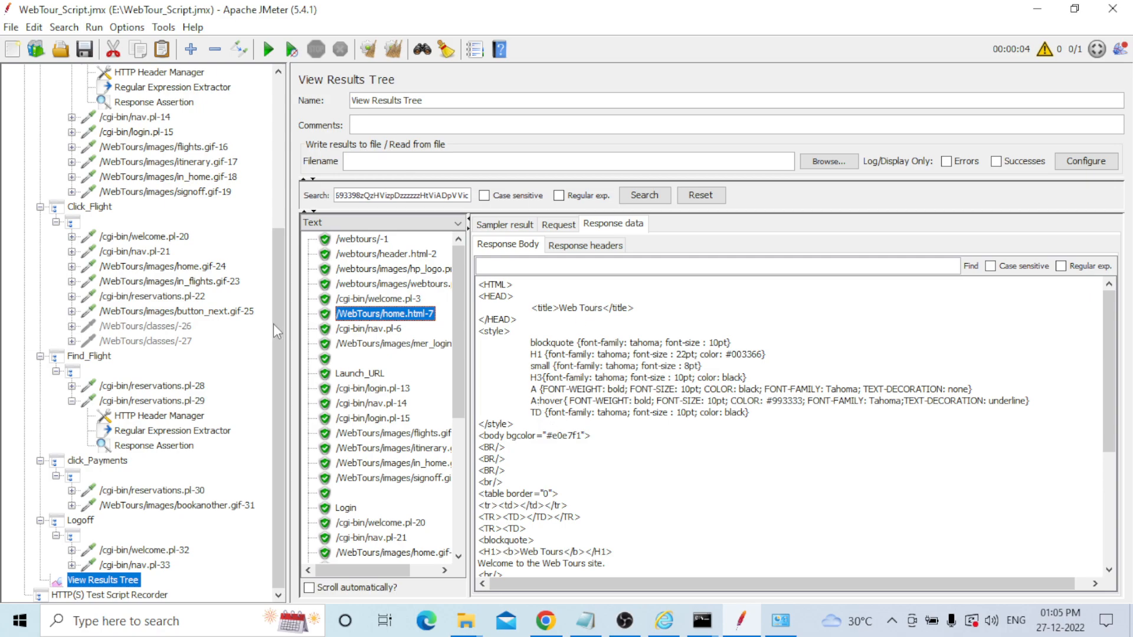
{"action": "left_click", "coordinate": [357, 329]}
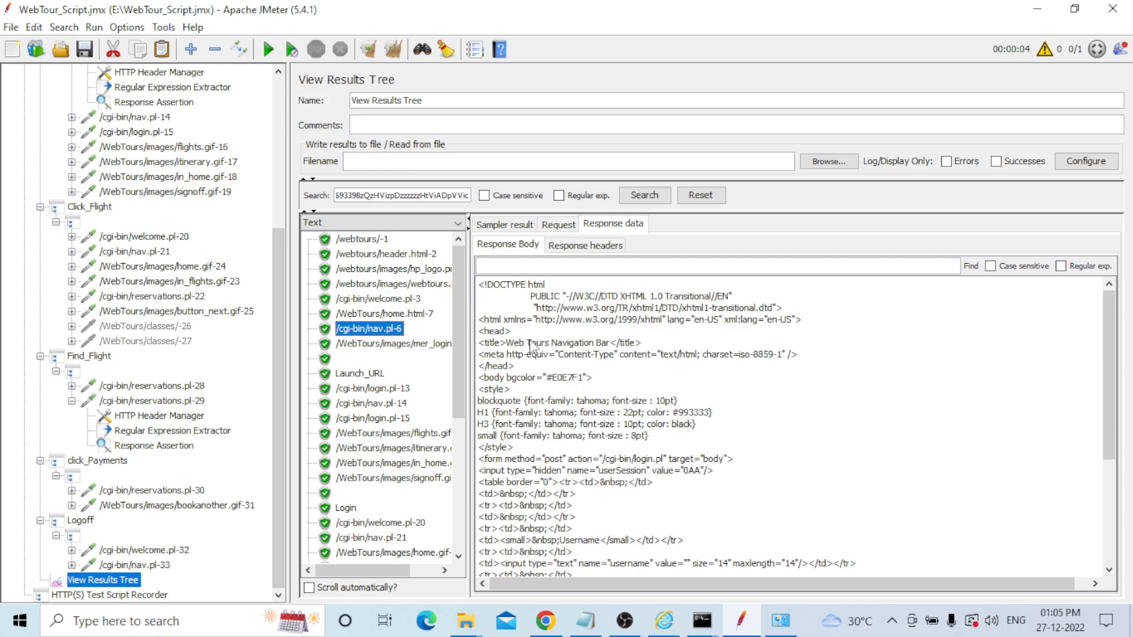
{"action": "left_click", "coordinate": [342, 348]}
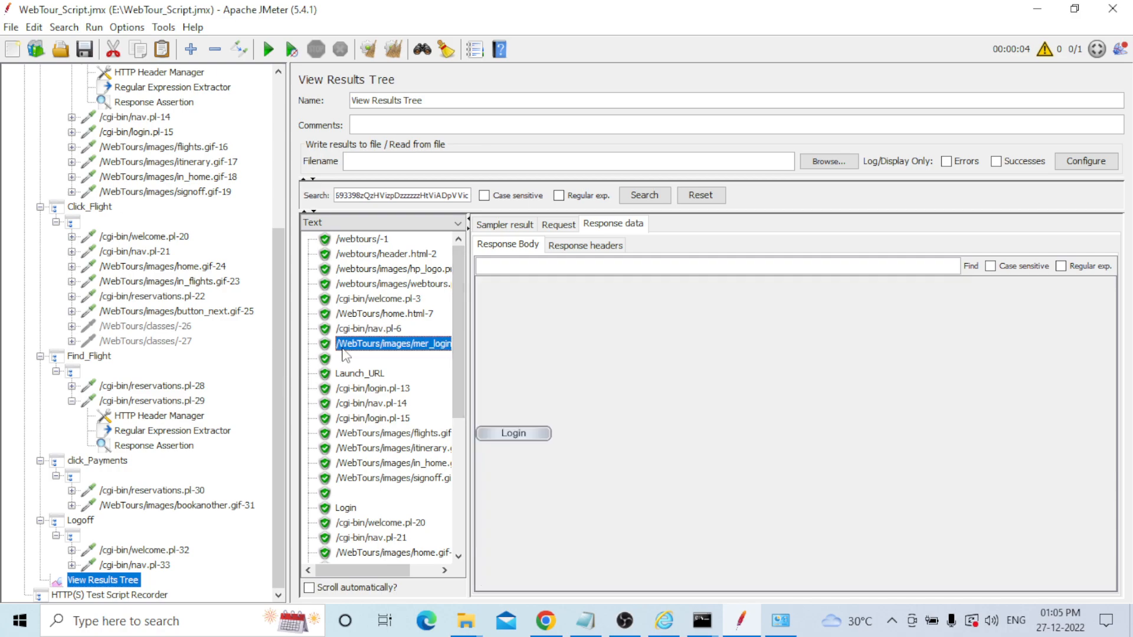
{"action": "left_click", "coordinate": [342, 377]}
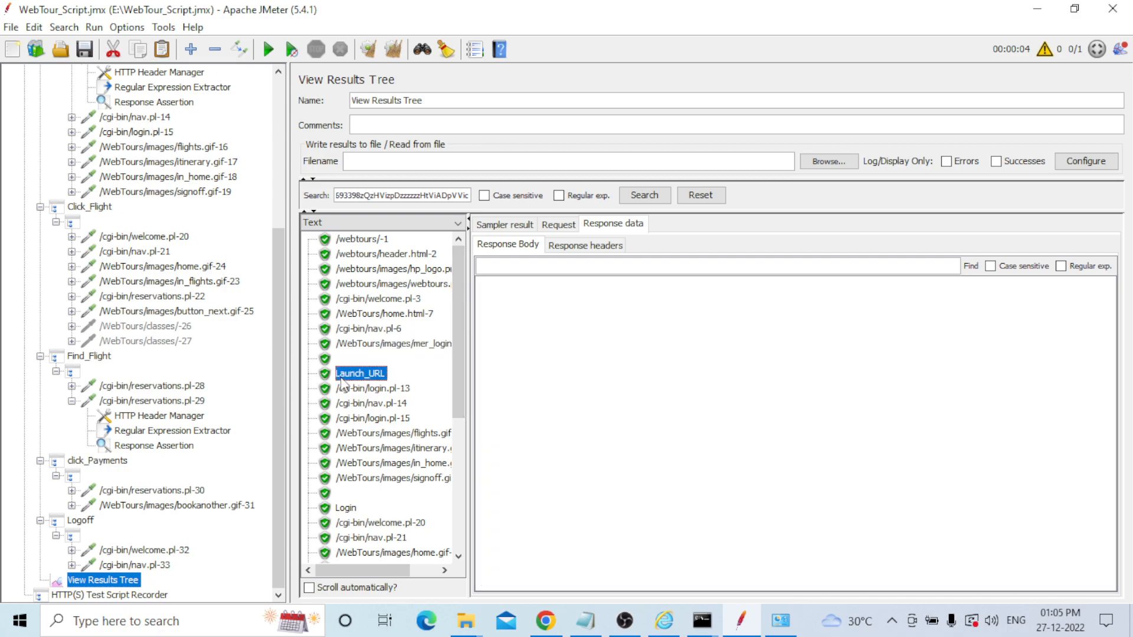
Inspect the Login samples: login.pl-13, nav.pl-14, login.pl-15 and the menu images.
{"action": "left_click", "coordinate": [350, 389]}
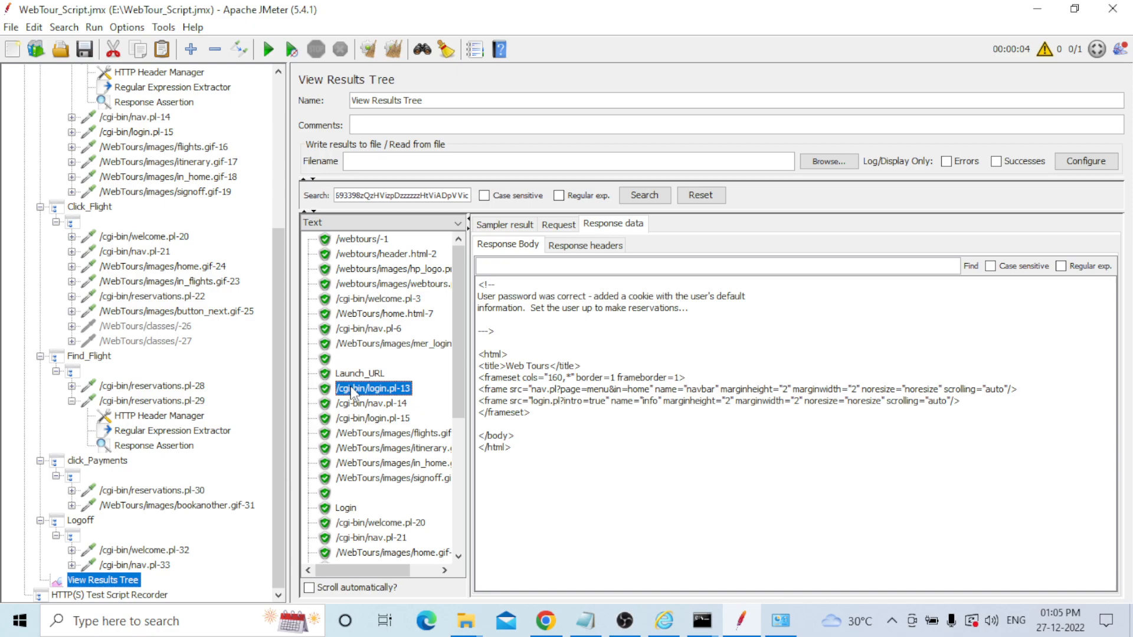
{"action": "left_click", "coordinate": [374, 405]}
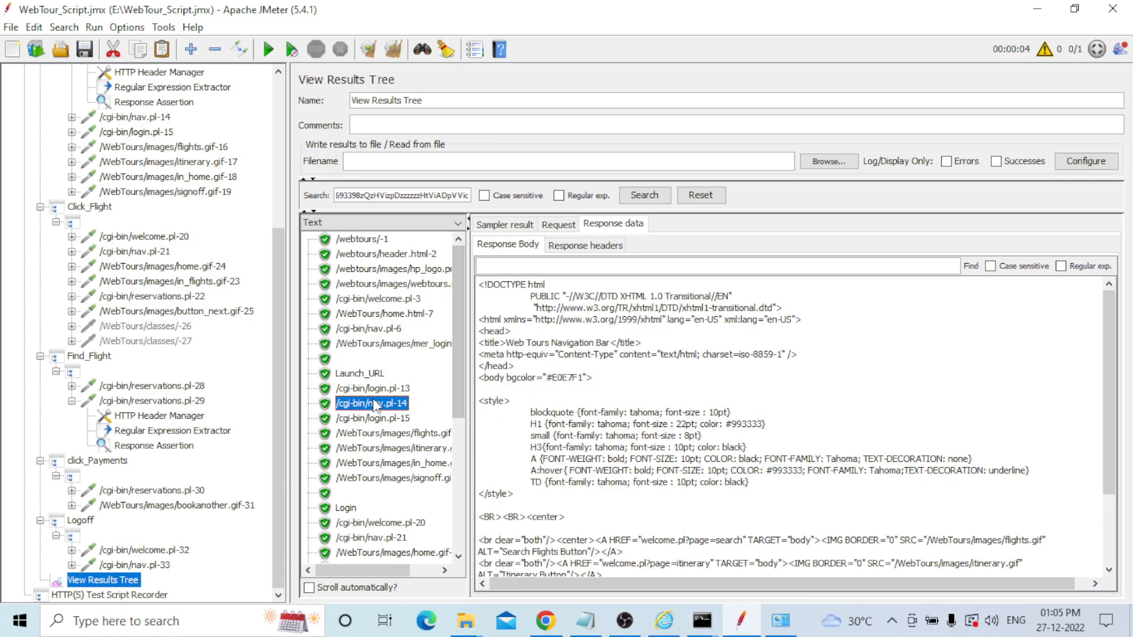
{"action": "left_click", "coordinate": [375, 419]}
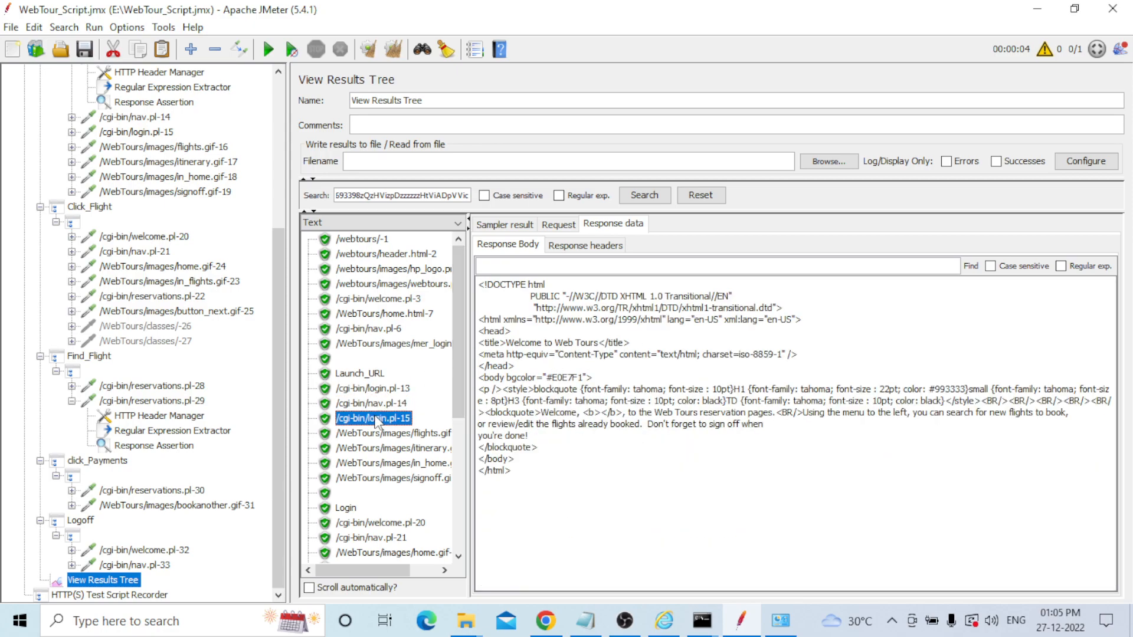
{"action": "left_click", "coordinate": [368, 436]}
{"action": "left_click", "coordinate": [372, 449]}
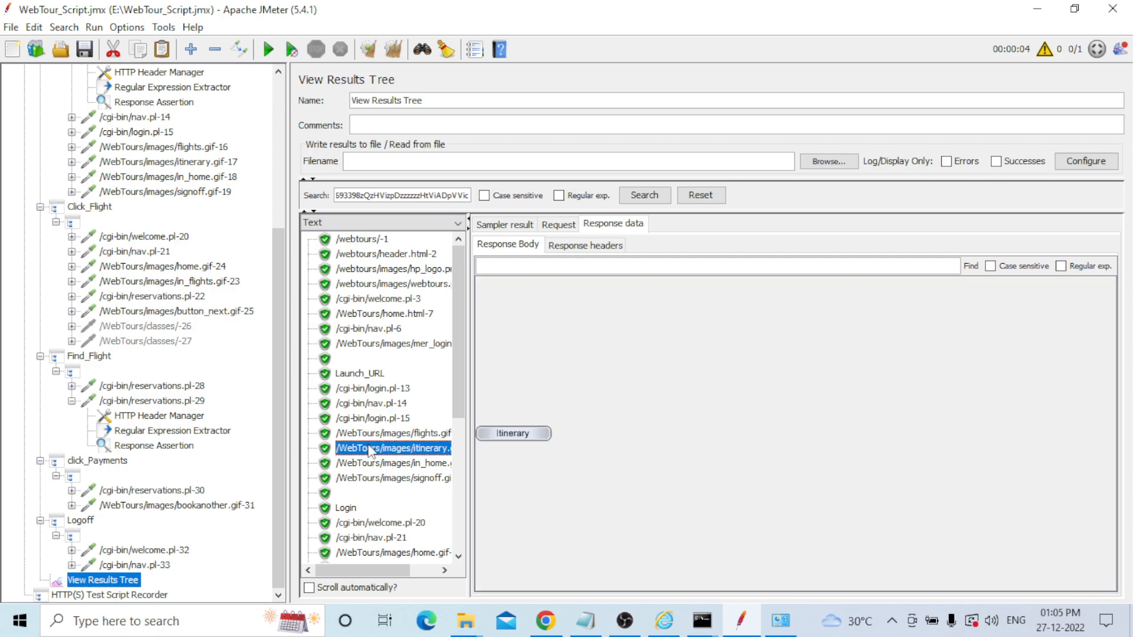
{"action": "left_click", "coordinate": [373, 463]}
{"action": "left_click", "coordinate": [373, 478]}
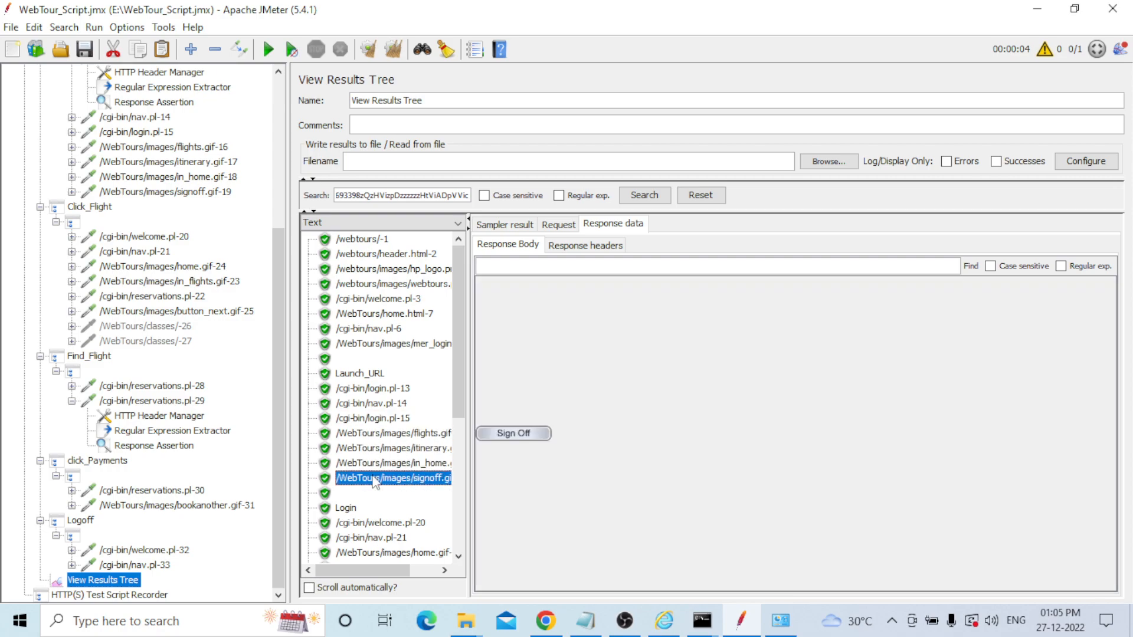
Inspect the Click_Flight samples from welcome.pl-20 to reservations.pl-22, plus the Click_Flight result.
{"action": "scroll", "coordinate": [393, 345], "scroll_direction": "down", "scroll_amount": 3}
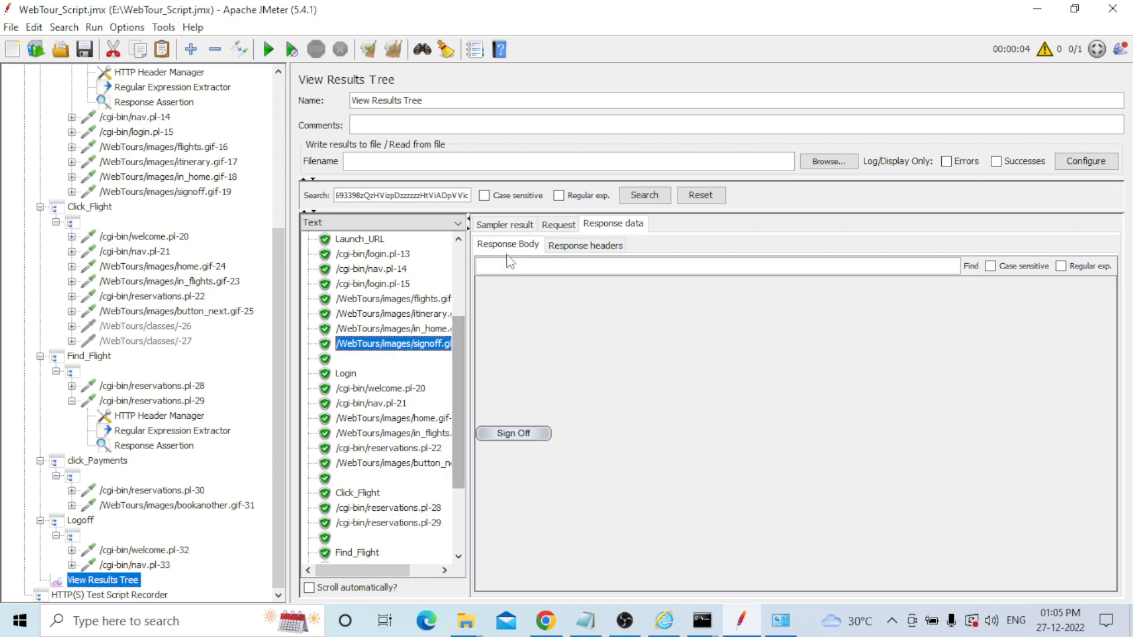
{"action": "left_click", "coordinate": [360, 388]}
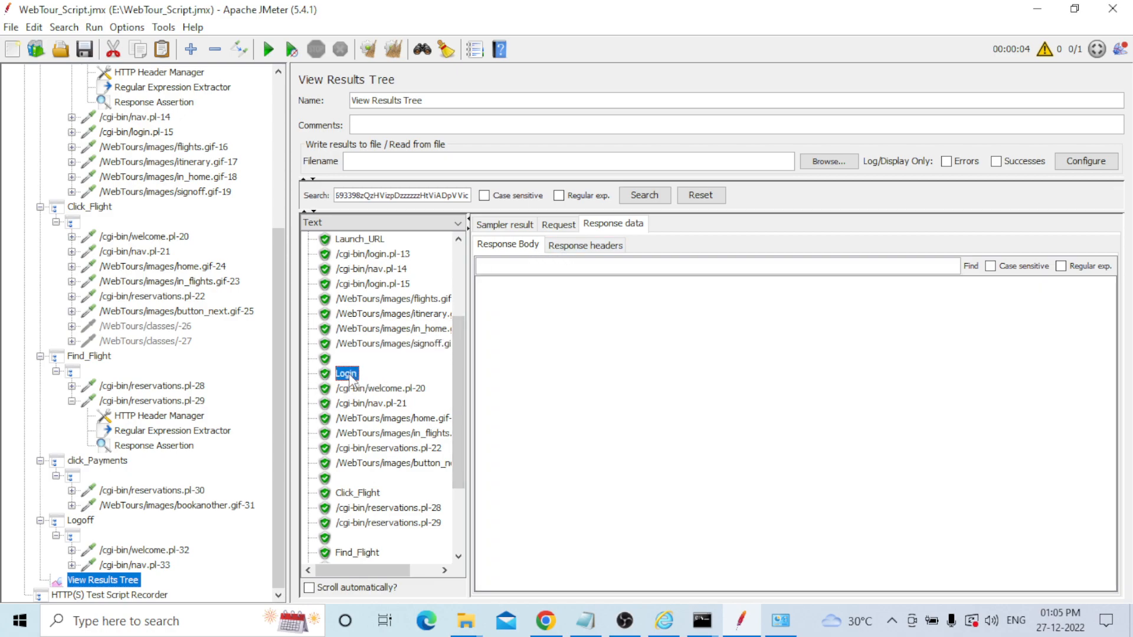
{"action": "left_click", "coordinate": [368, 403]}
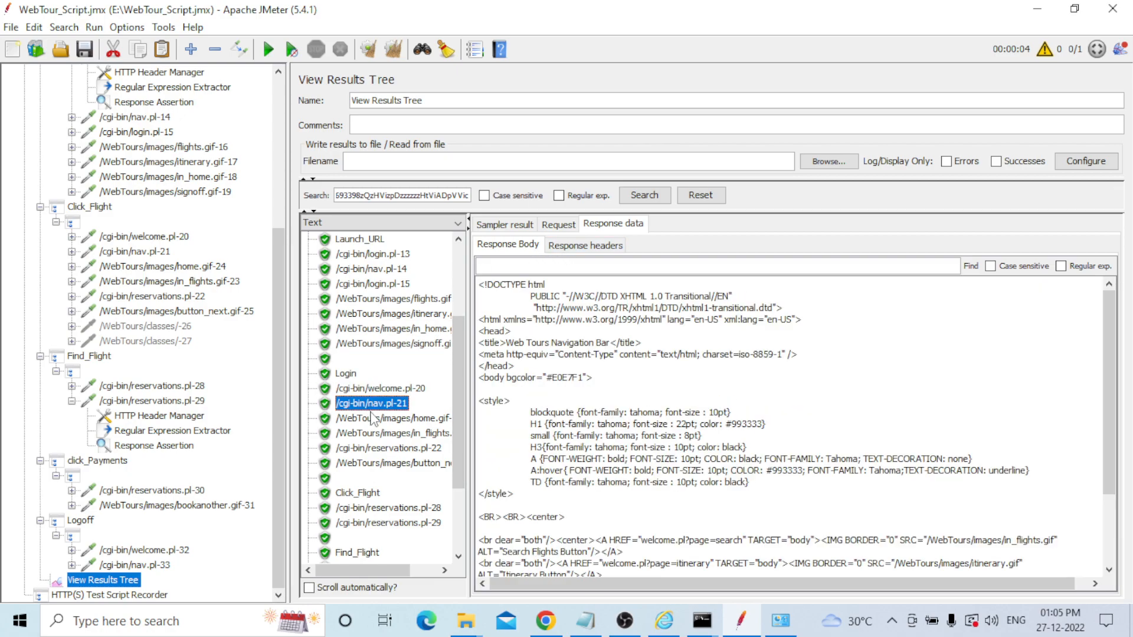
{"action": "left_click", "coordinate": [370, 420]}
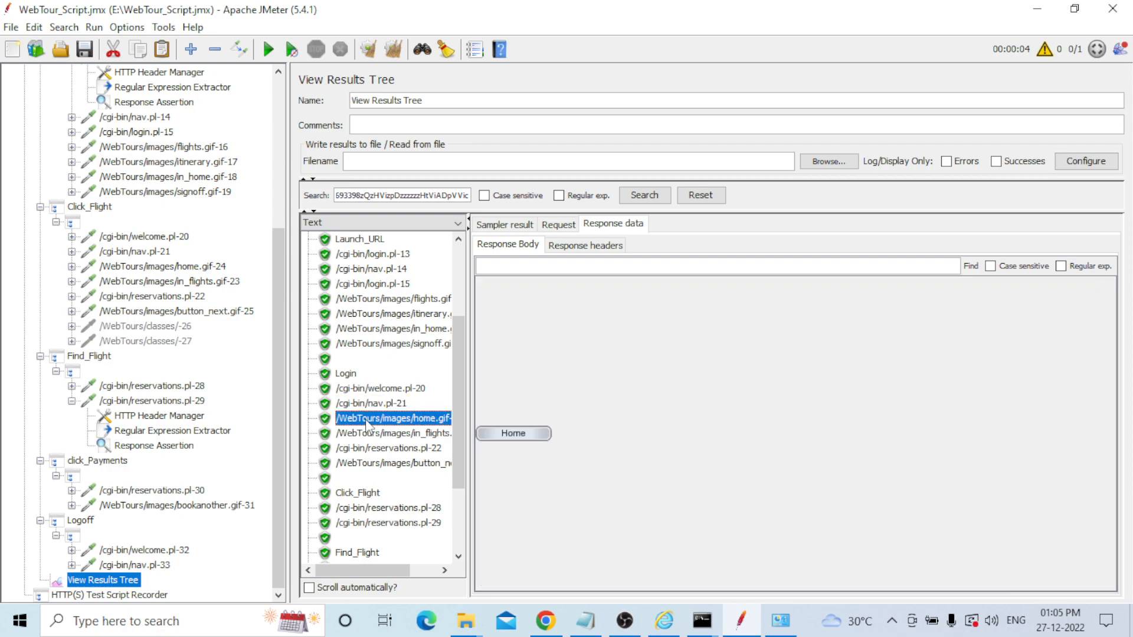
{"action": "left_click", "coordinate": [368, 434]}
{"action": "left_click", "coordinate": [370, 449]}
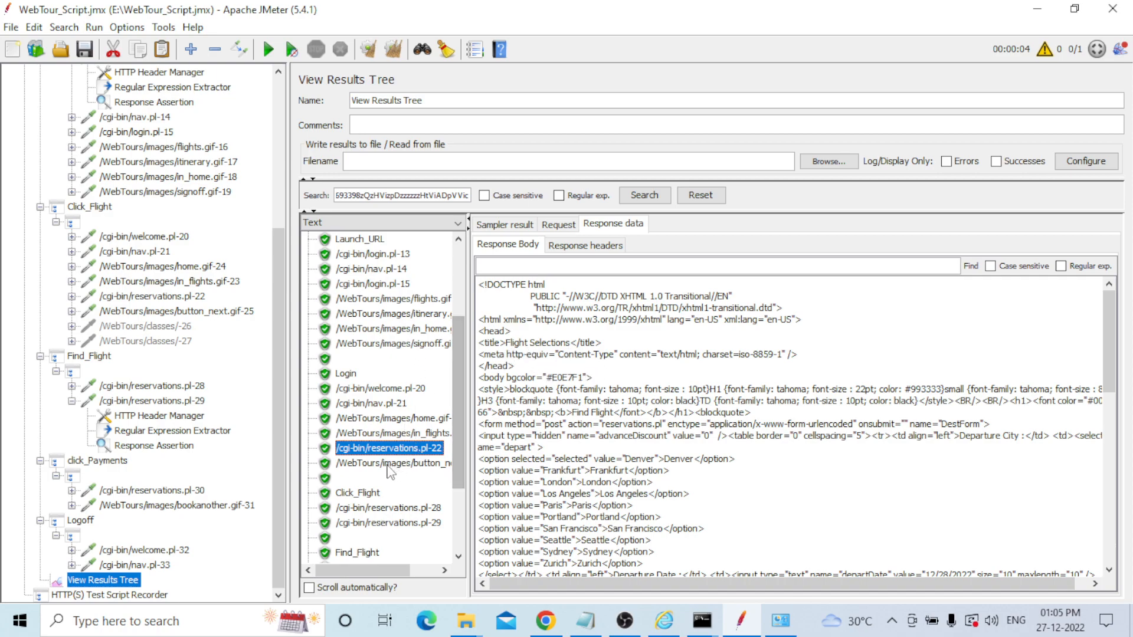
{"action": "left_click", "coordinate": [388, 464]}
{"action": "left_click", "coordinate": [363, 493]}
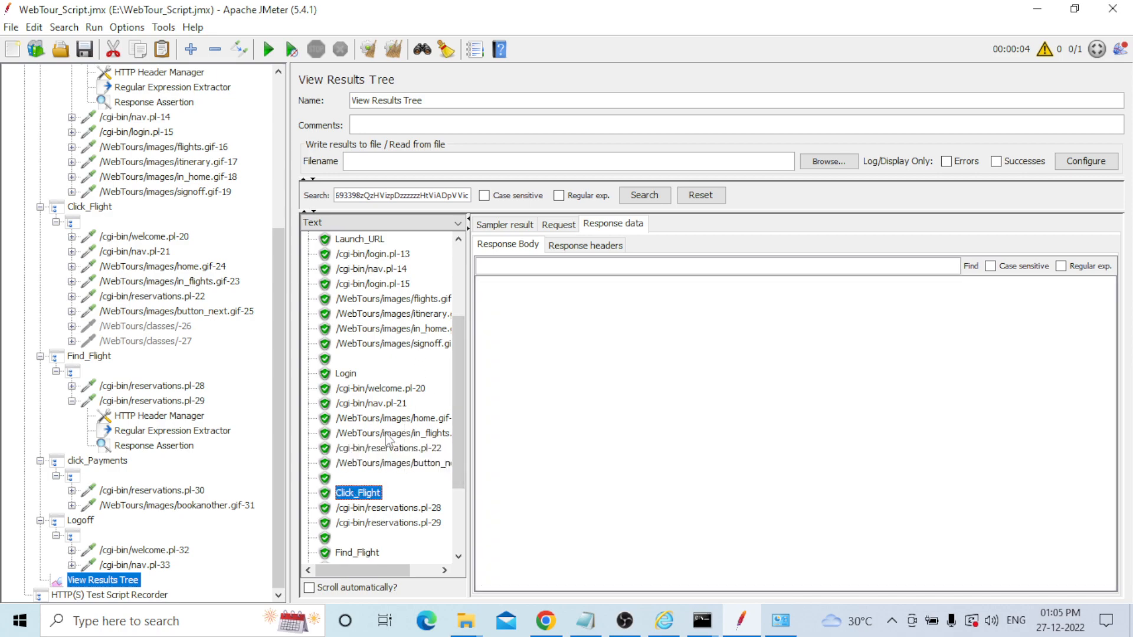
Inspect reservations.pl-28, reservations.pl-29, the invoice, Book Another, welcome.pl-32 and nav.pl-33 responses.
{"action": "scroll", "coordinate": [381, 453], "scroll_direction": "down", "scroll_amount": 1}
{"action": "scroll", "coordinate": [435, 431], "scroll_direction": "down", "scroll_amount": 2}
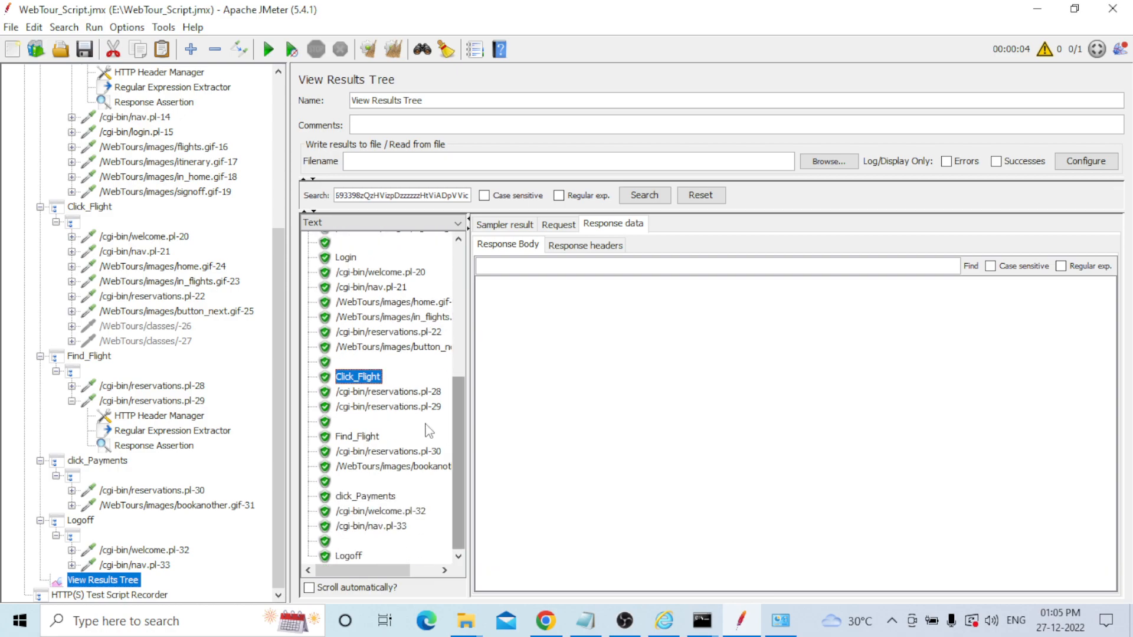
{"action": "left_click", "coordinate": [391, 393]}
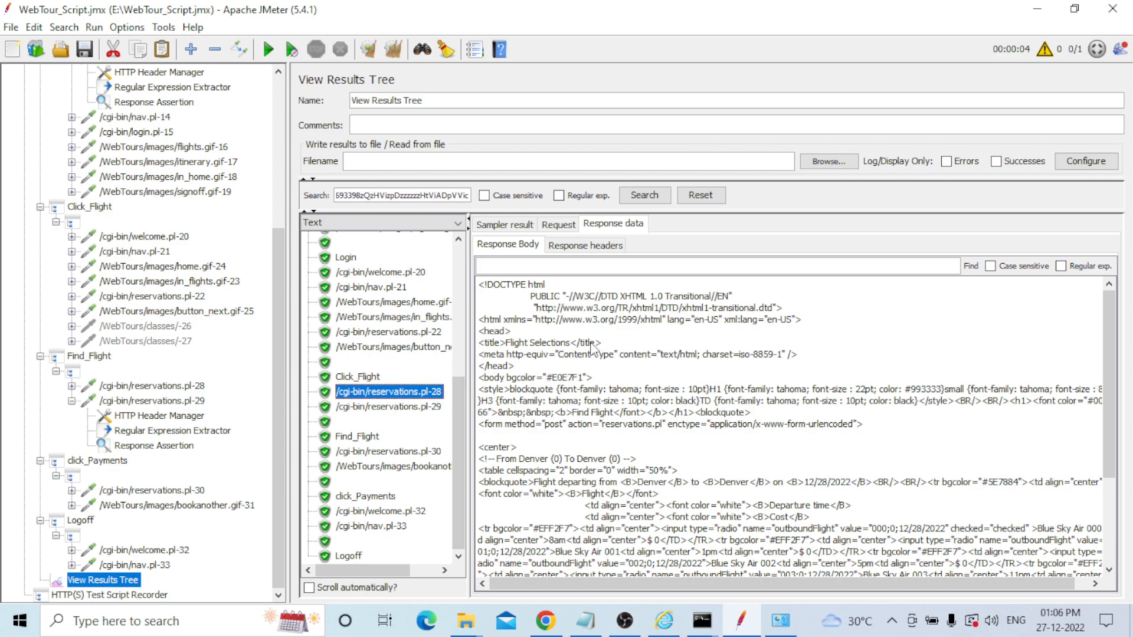
{"action": "left_click", "coordinate": [391, 408]}
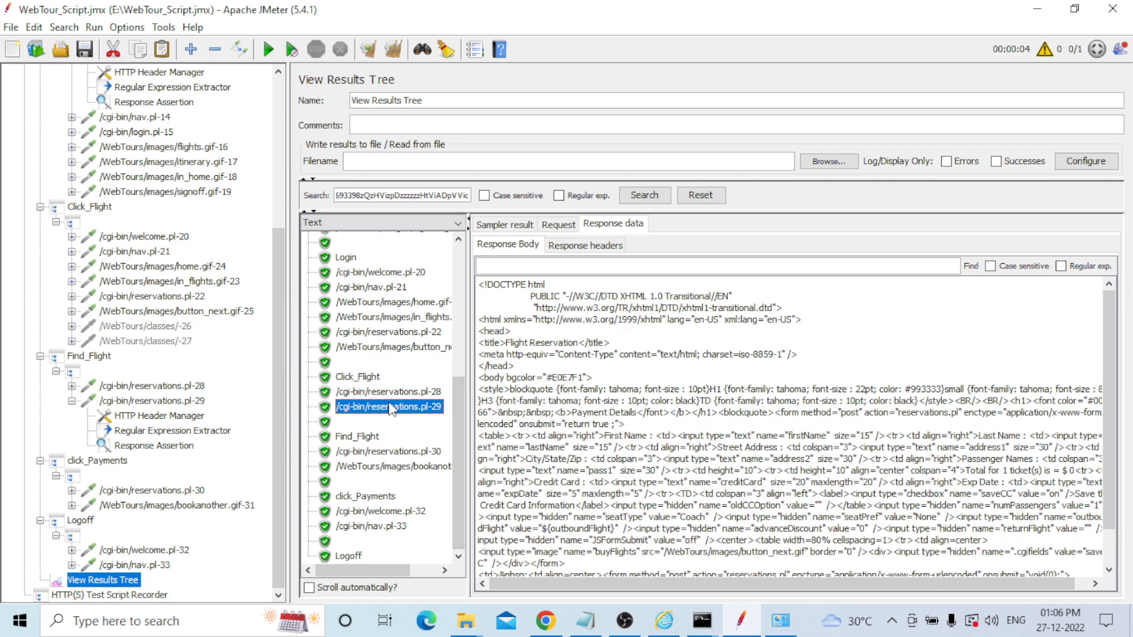
{"action": "left_click", "coordinate": [380, 451]}
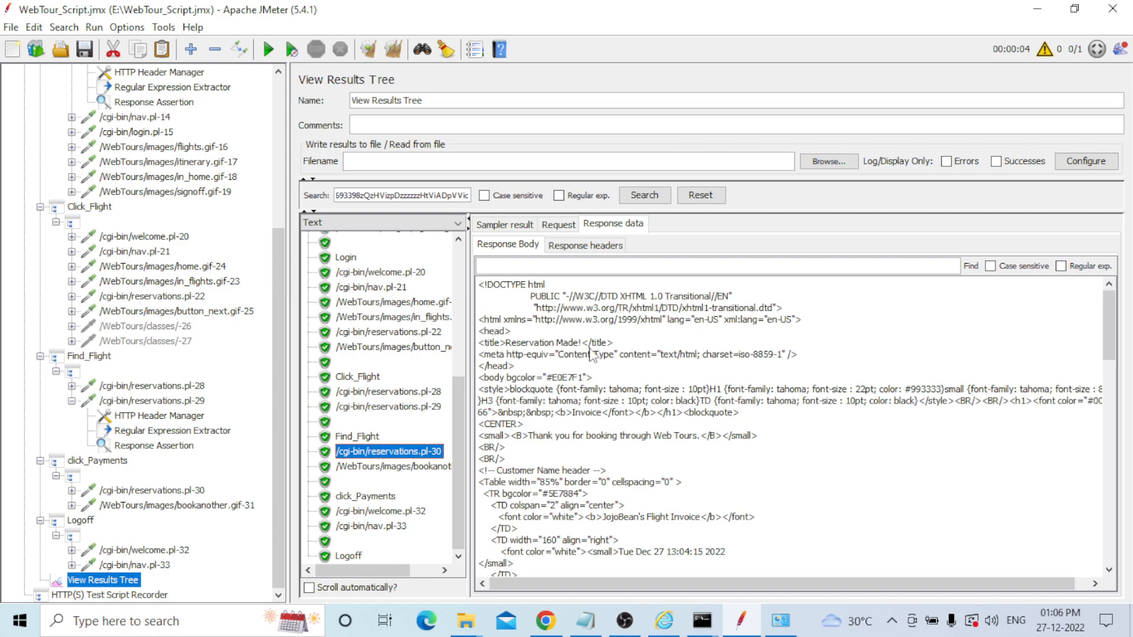
{"action": "left_click", "coordinate": [395, 467]}
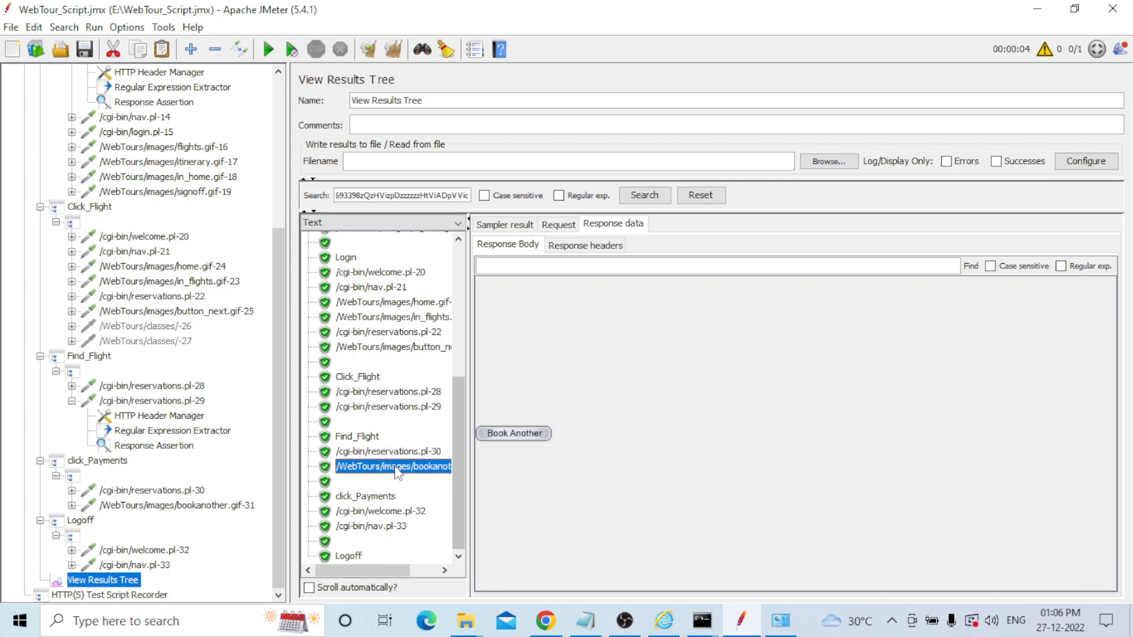
{"action": "left_click", "coordinate": [390, 496]}
{"action": "left_click", "coordinate": [392, 511]}
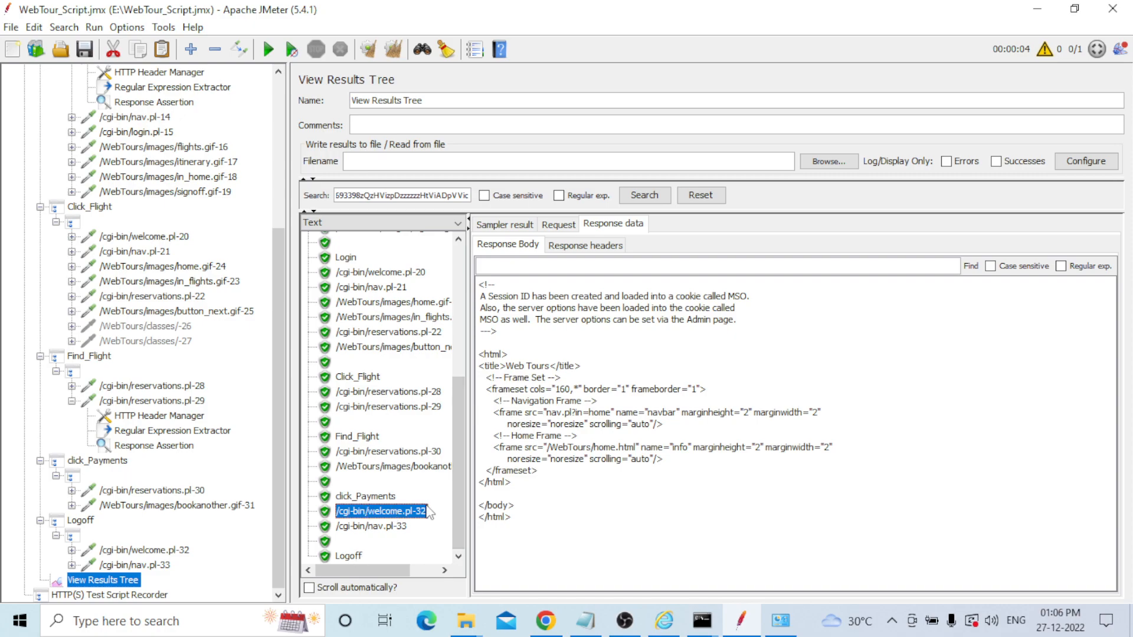
{"action": "left_click", "coordinate": [385, 528]}
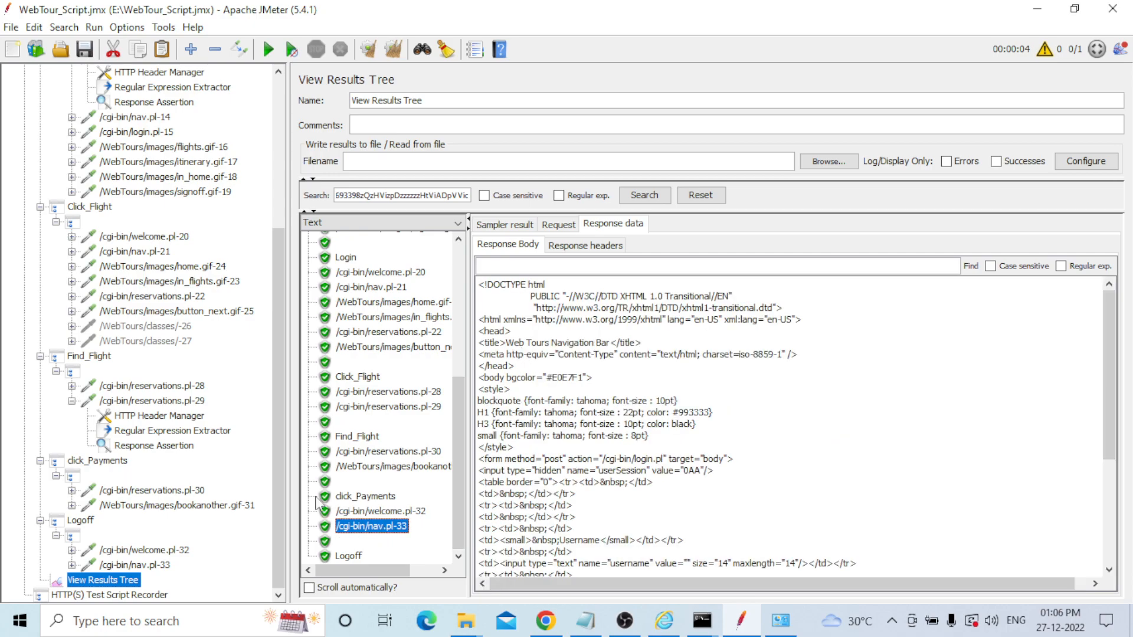
Check the click_Payments result, re-view welcome.pl-32 and nav.pl-33, and select Logoff.
{"action": "scroll", "coordinate": [360, 520], "scroll_direction": "up", "scroll_amount": 1}
{"action": "left_click", "coordinate": [366, 538]}
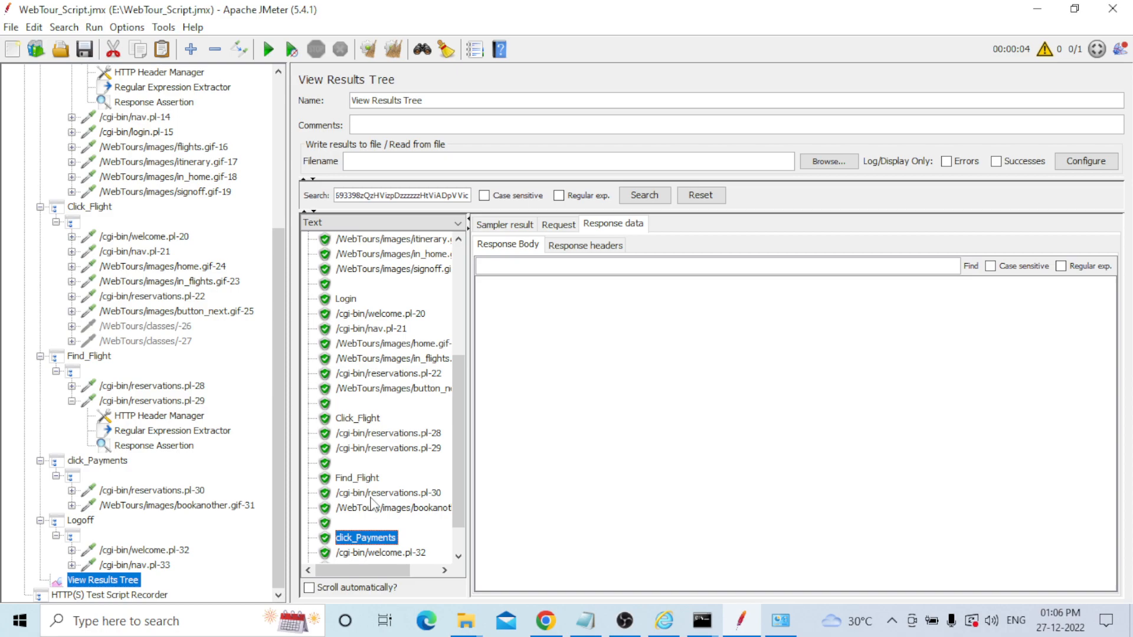
{"action": "scroll", "coordinate": [437, 480], "scroll_direction": "down", "scroll_amount": 1}
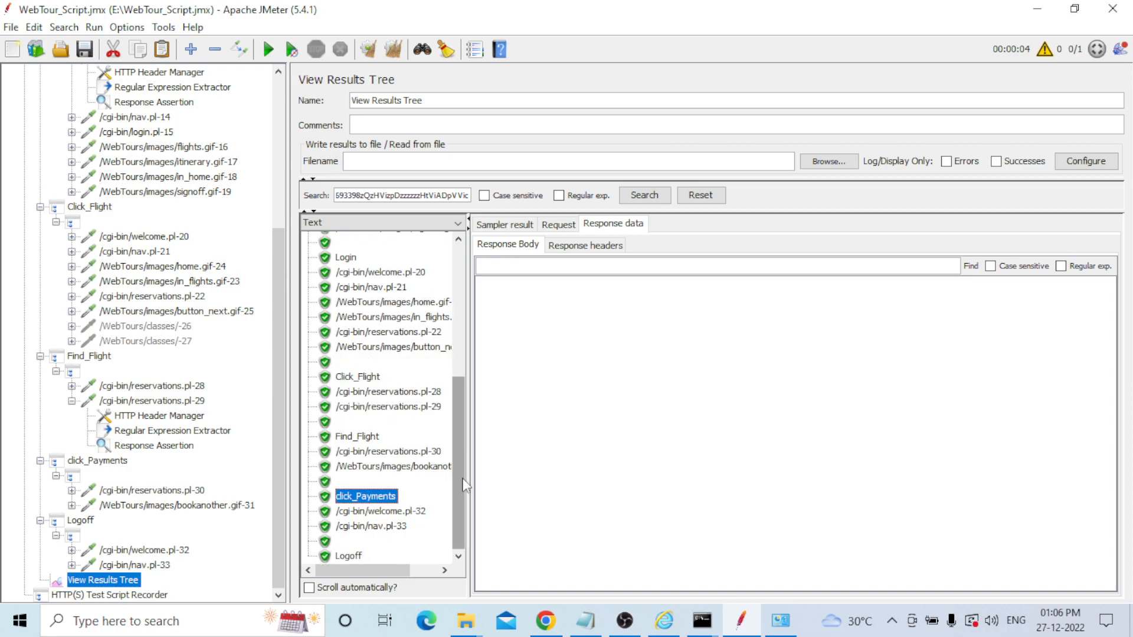
{"action": "left_click", "coordinate": [357, 512]}
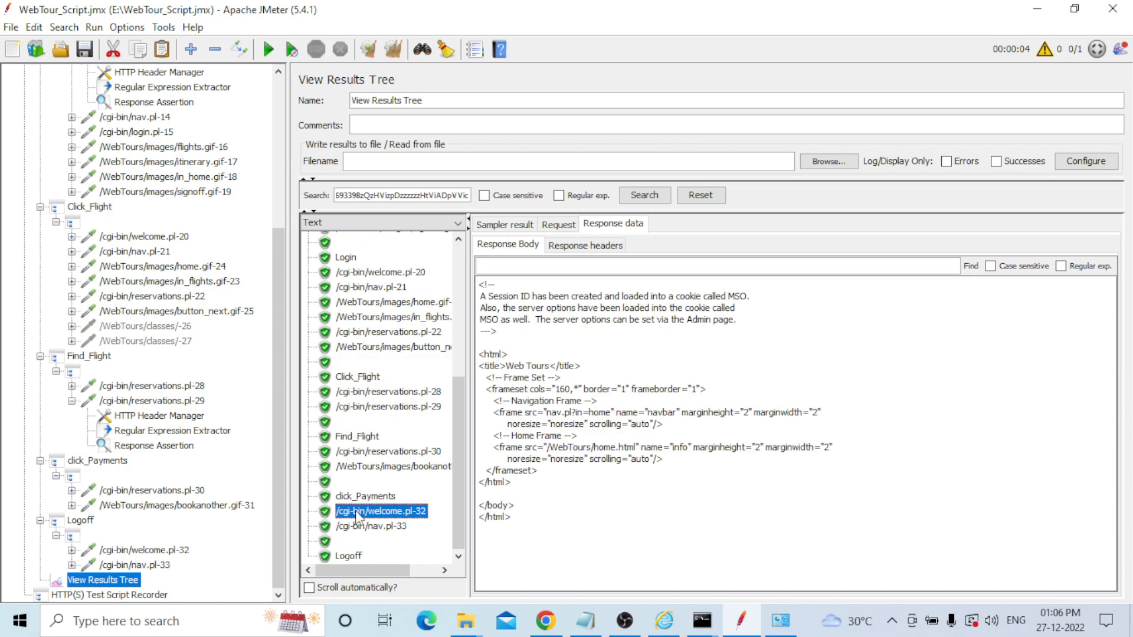
{"action": "left_click", "coordinate": [360, 527]}
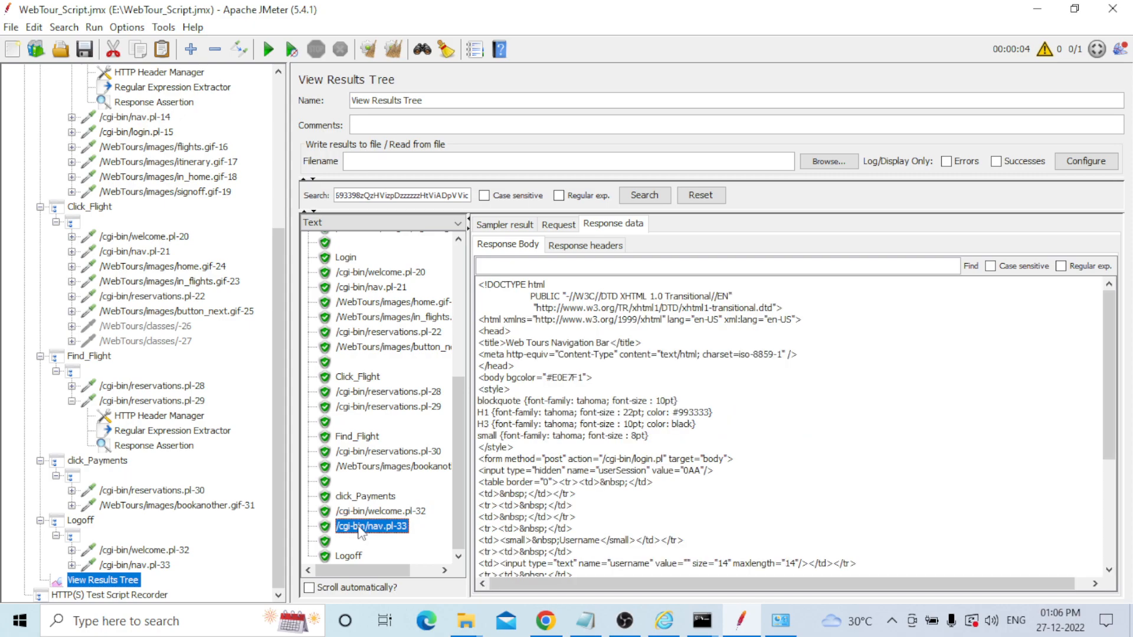
{"action": "key", "text": "Down"}
{"action": "key", "text": "Down"}
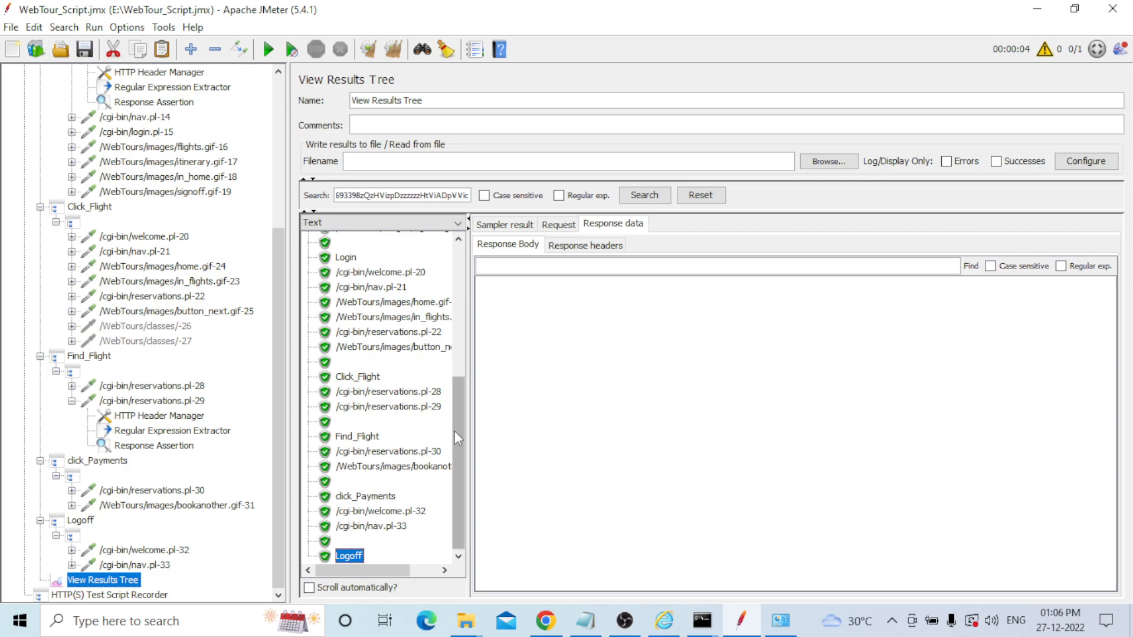
Scroll both trees to the top and erase the text in the results search field.
{"action": "left_click_drag", "start_coordinate": [458, 439], "coordinate": [460, 306]}
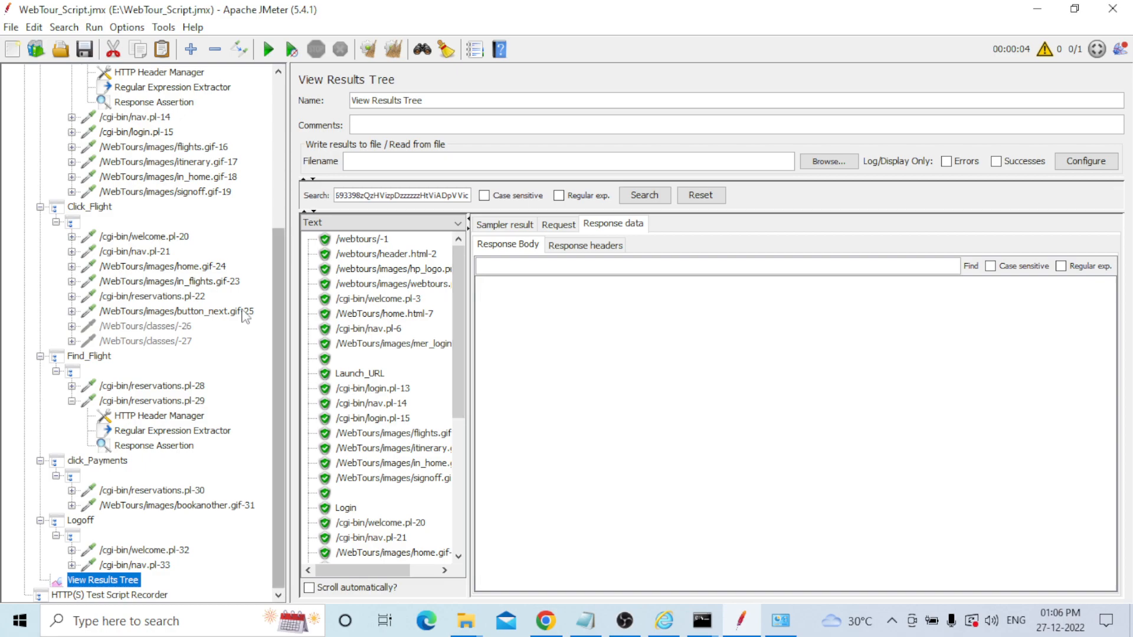
{"action": "left_click_drag", "start_coordinate": [279, 352], "coordinate": [288, 197]}
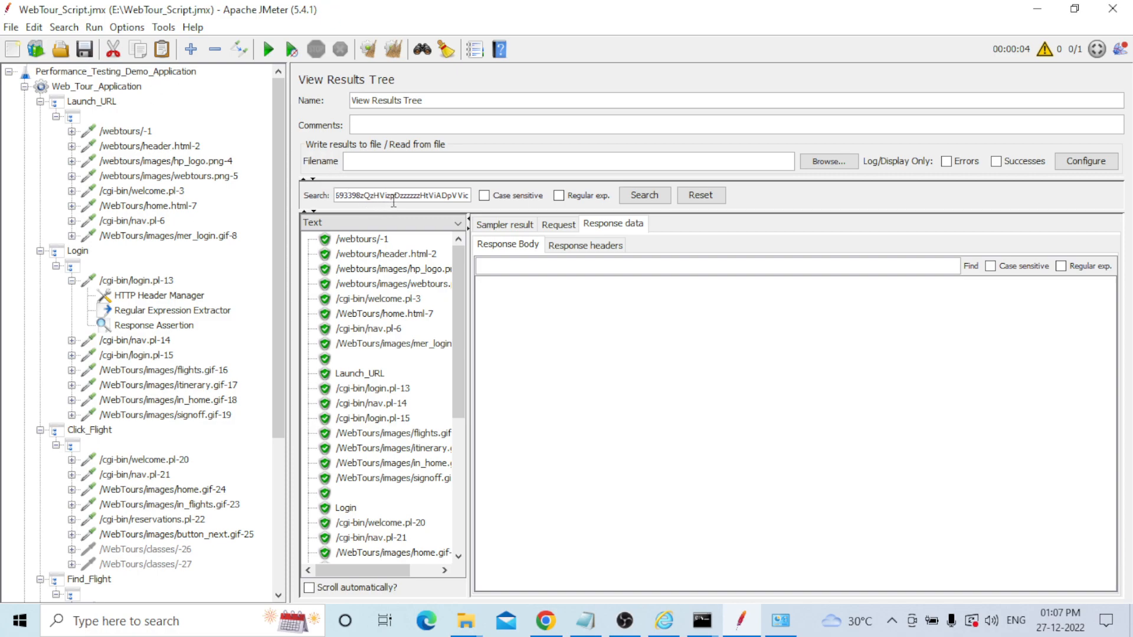
{"action": "key", "text": "ctrl+a"}
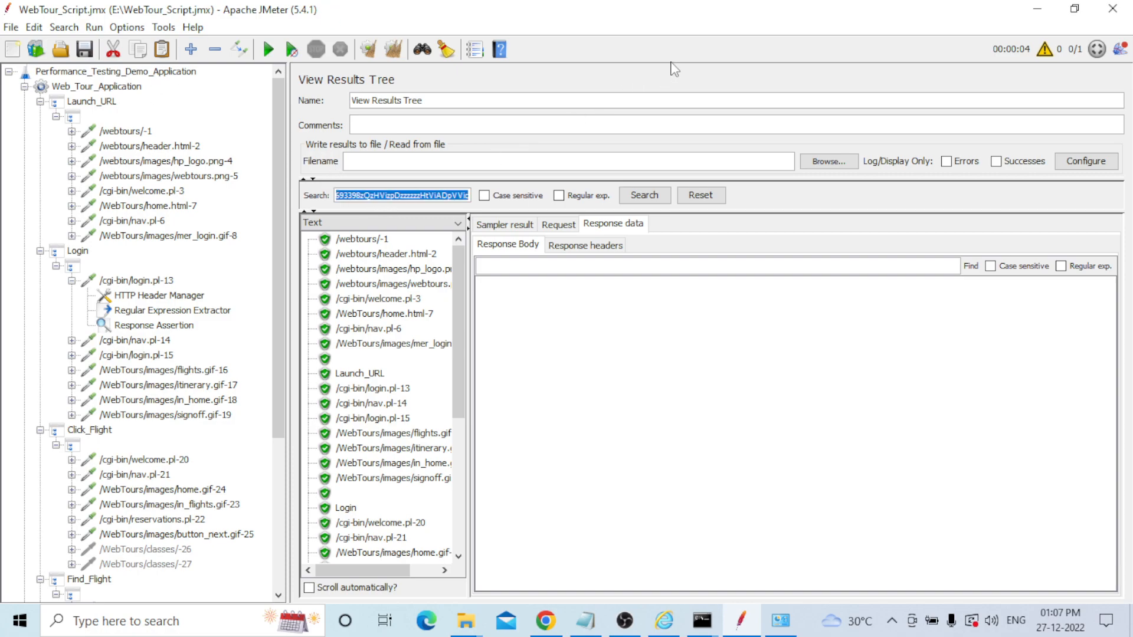
{"action": "key", "text": "BackSpace"}
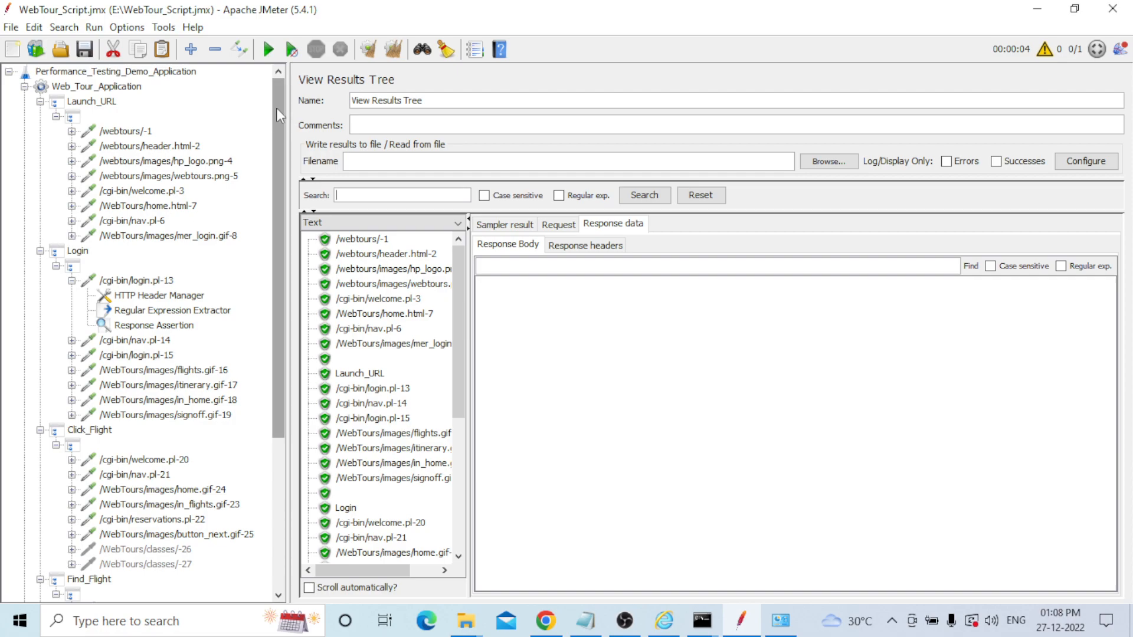
Collapse all six transaction controllers and their child nodes, then save the test plan.
{"action": "left_click_drag", "start_coordinate": [276, 108], "coordinate": [270, 280]}
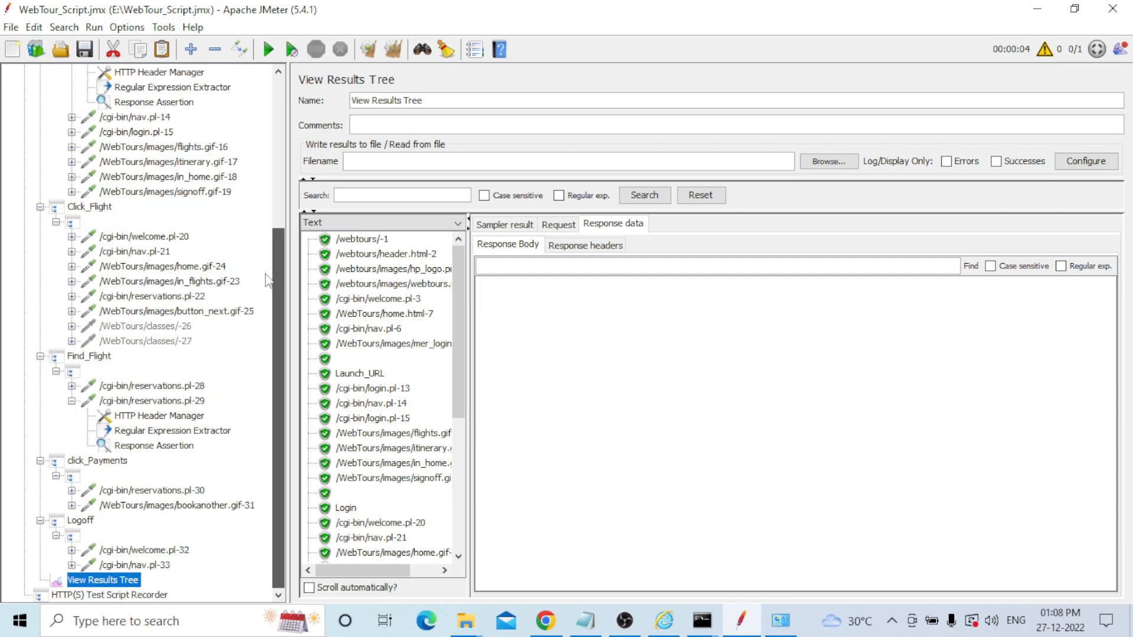
{"action": "left_click", "coordinate": [56, 535]}
{"action": "left_click", "coordinate": [56, 506]}
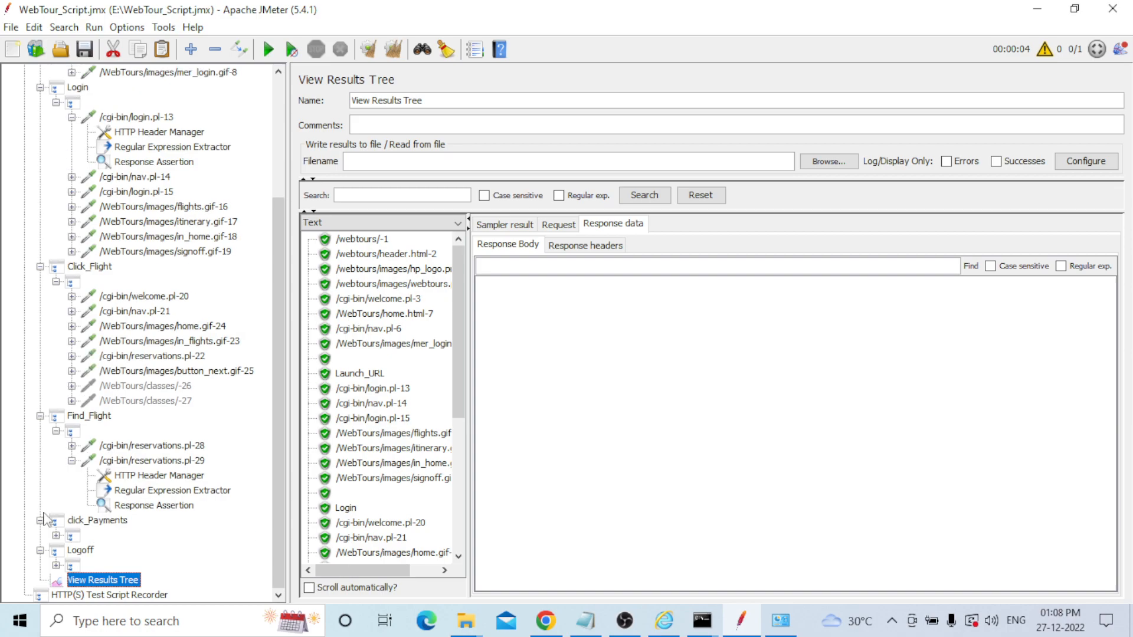
{"action": "left_click", "coordinate": [56, 431]}
{"action": "left_click", "coordinate": [56, 356]}
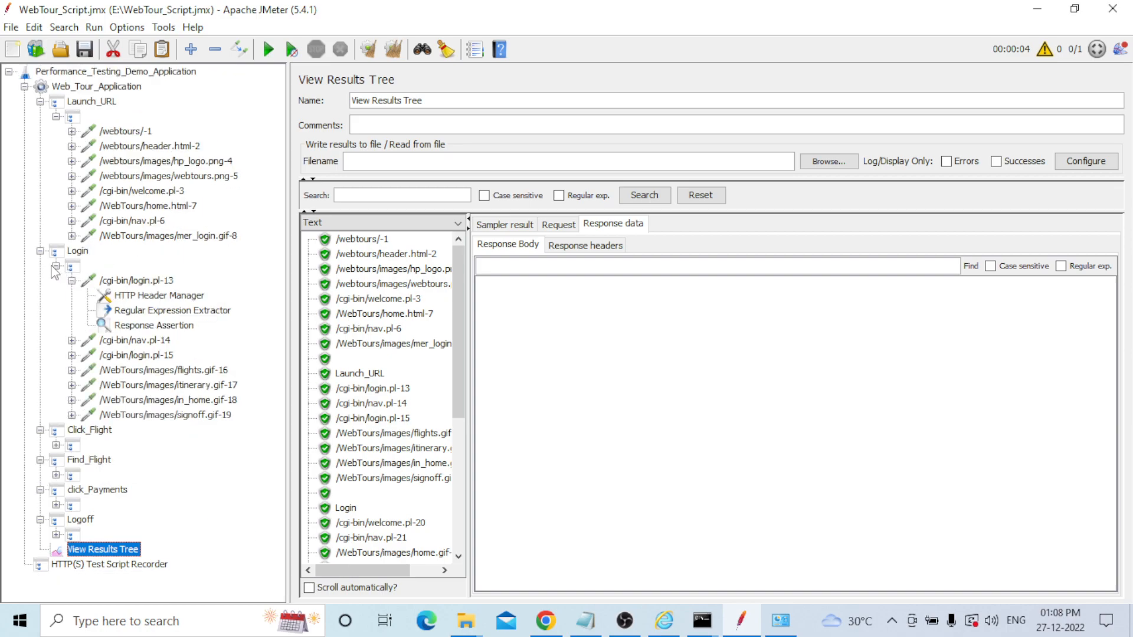
{"action": "left_click", "coordinate": [56, 267]}
{"action": "left_click", "coordinate": [56, 116]}
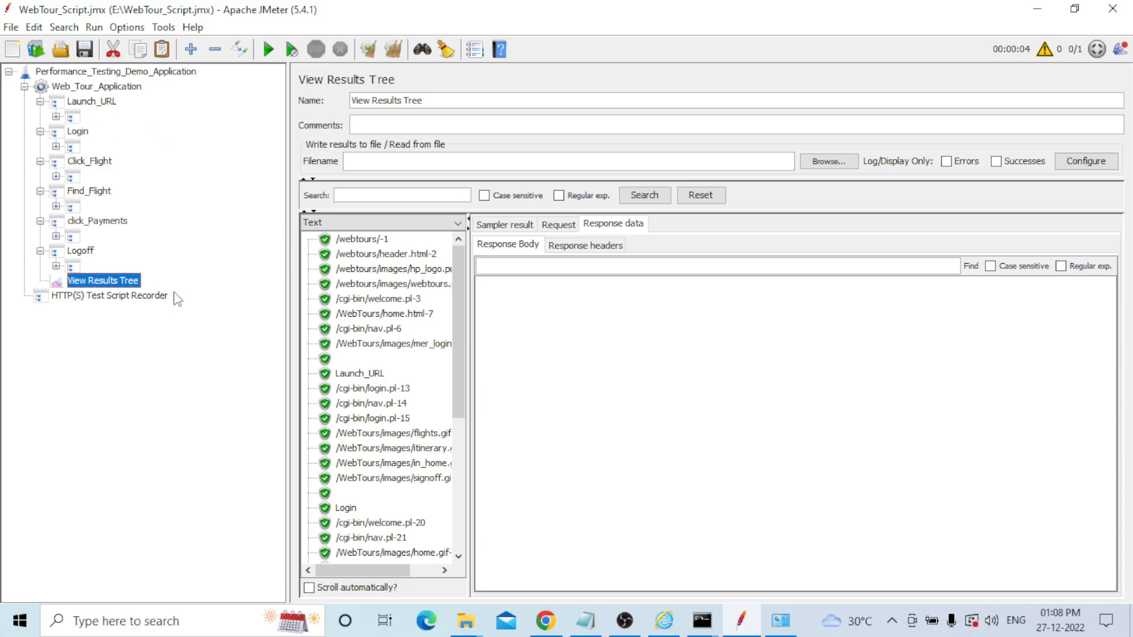
{"action": "left_click", "coordinate": [40, 251]}
{"action": "left_click", "coordinate": [40, 220]}
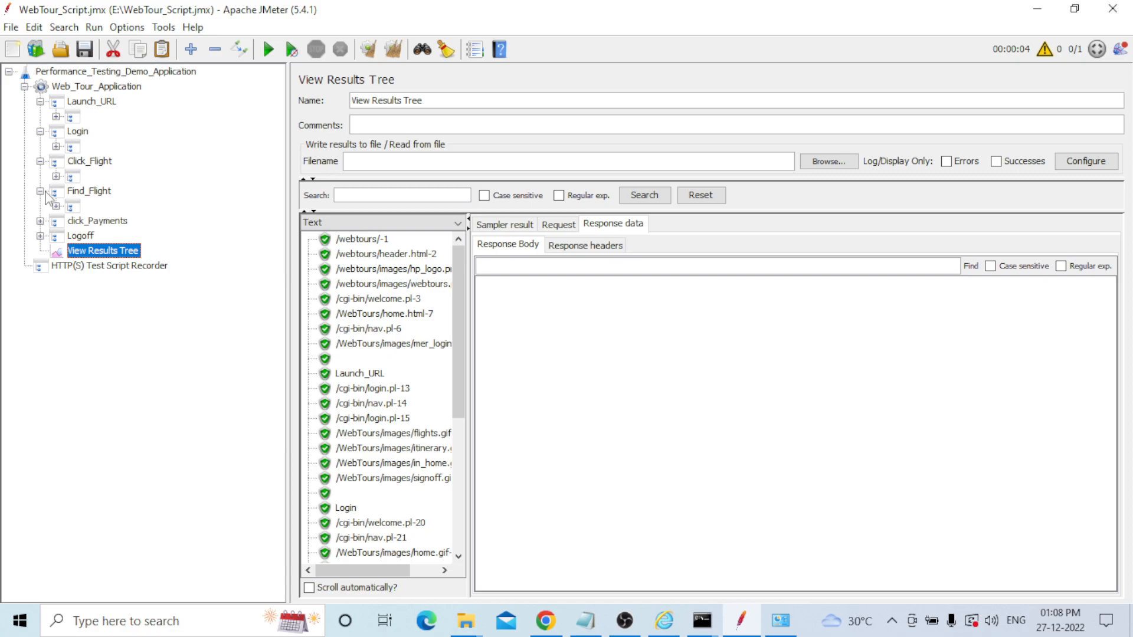
{"action": "left_click", "coordinate": [40, 191]}
{"action": "left_click", "coordinate": [40, 161]}
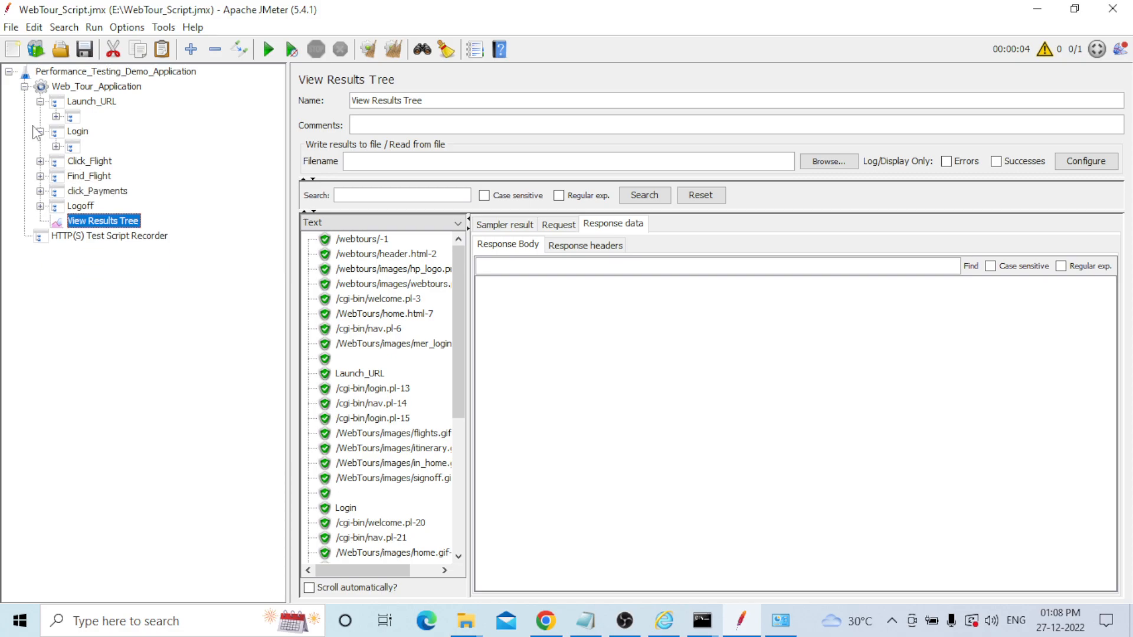
{"action": "left_click", "coordinate": [40, 131]}
{"action": "left_click", "coordinate": [40, 101]}
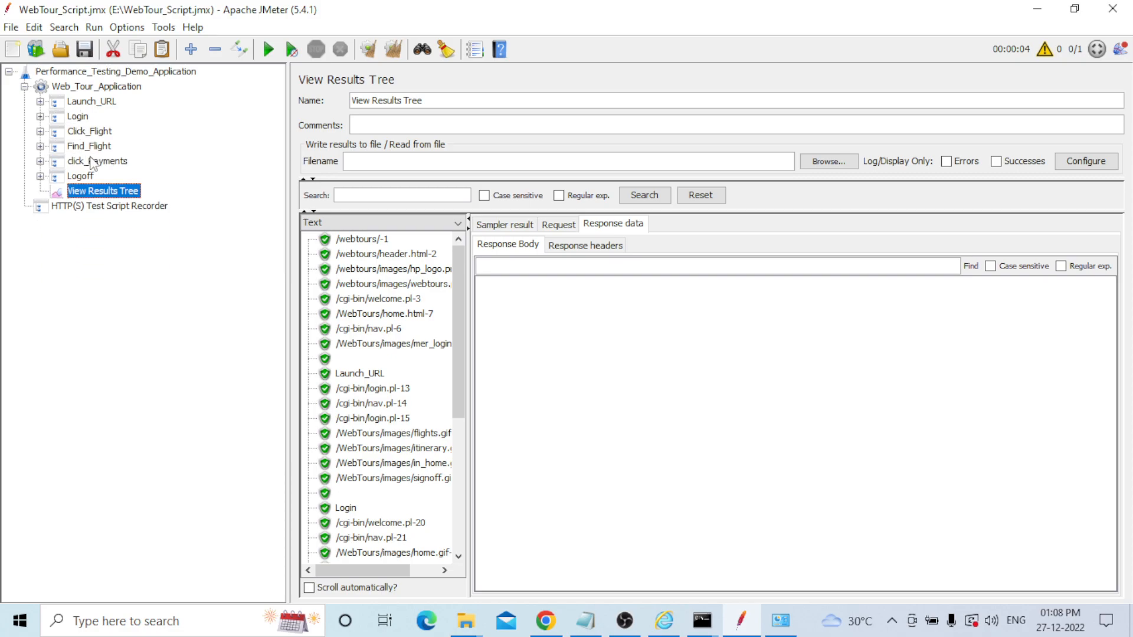
{"action": "left_click", "coordinate": [85, 46]}
Clear the run results and scroll the Notepad correlation notes up to the top.
{"action": "key", "text": "ctrl+e"}
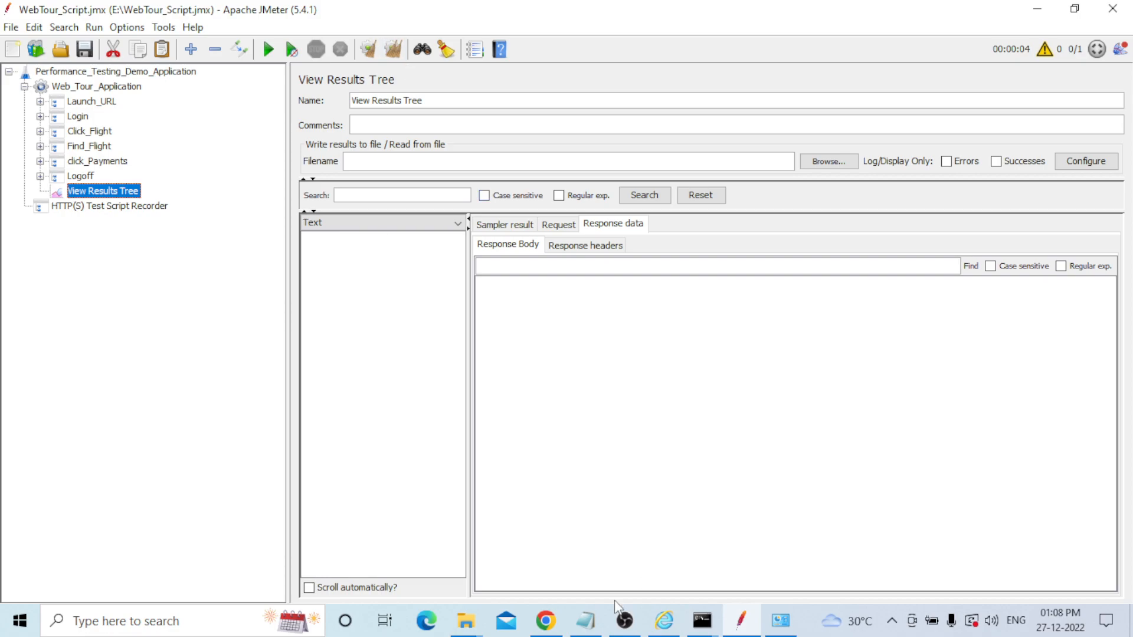
{"action": "left_click", "coordinate": [585, 619]}
{"action": "scroll", "coordinate": [230, 440], "scroll_direction": "up", "scroll_amount": 2}
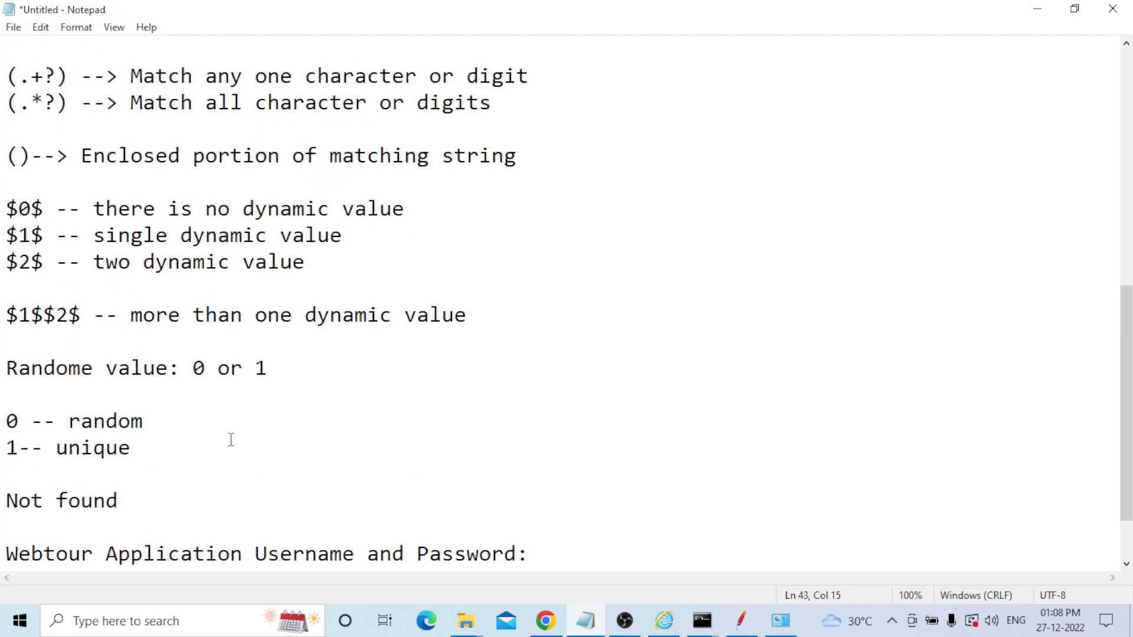
{"action": "scroll", "coordinate": [230, 440], "scroll_direction": "up", "scroll_amount": 4}
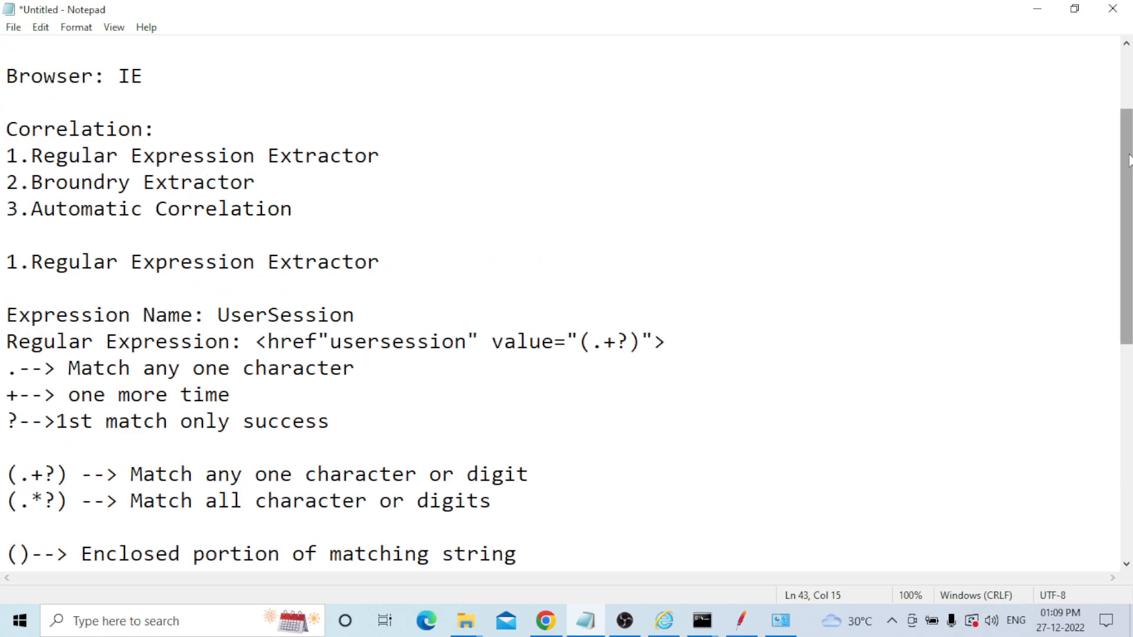
{"action": "left_click_drag", "start_coordinate": [1129, 160], "coordinate": [1059, 101]}
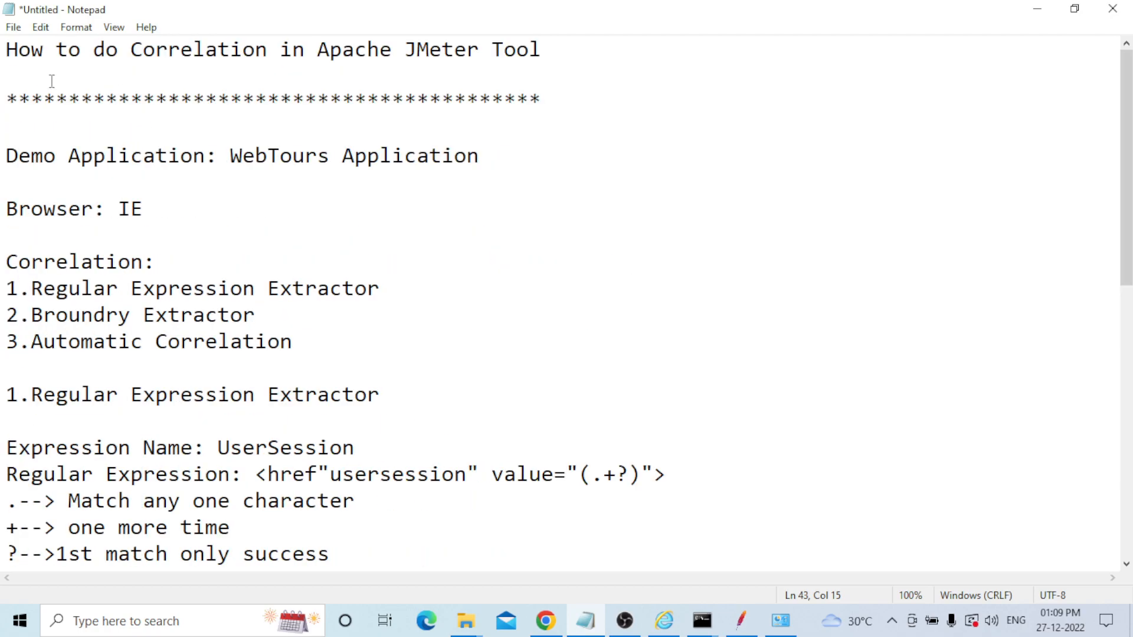
Highlight and deselect the notes' title line, then bring the OBS window forward.
{"action": "left_click_drag", "start_coordinate": [10, 49], "coordinate": [557, 48]}
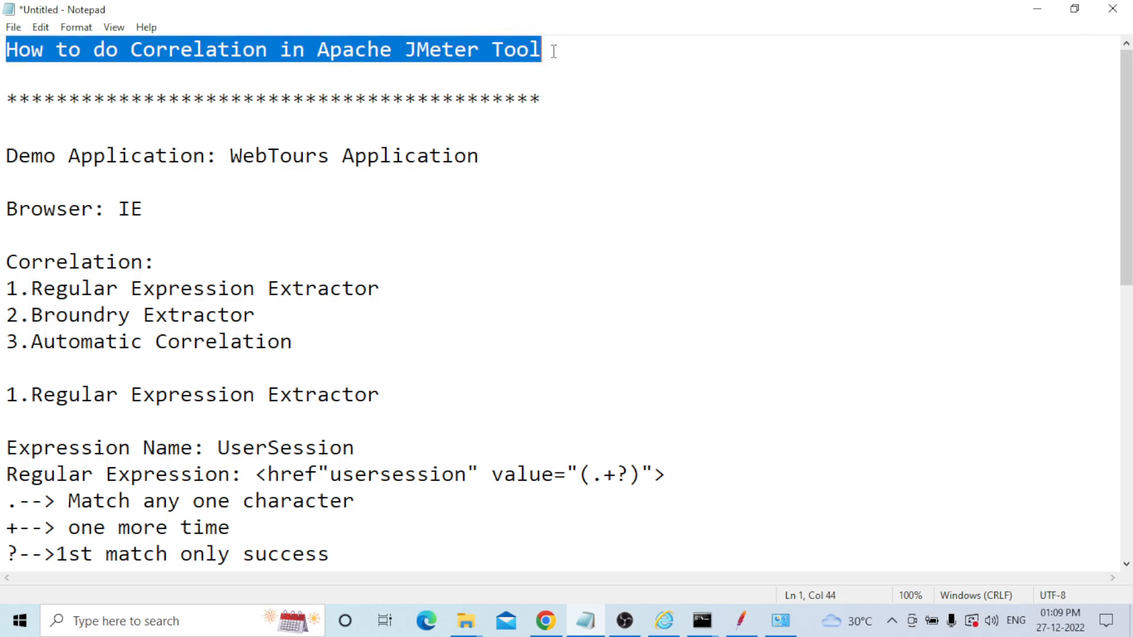
{"action": "left_click", "coordinate": [553, 50]}
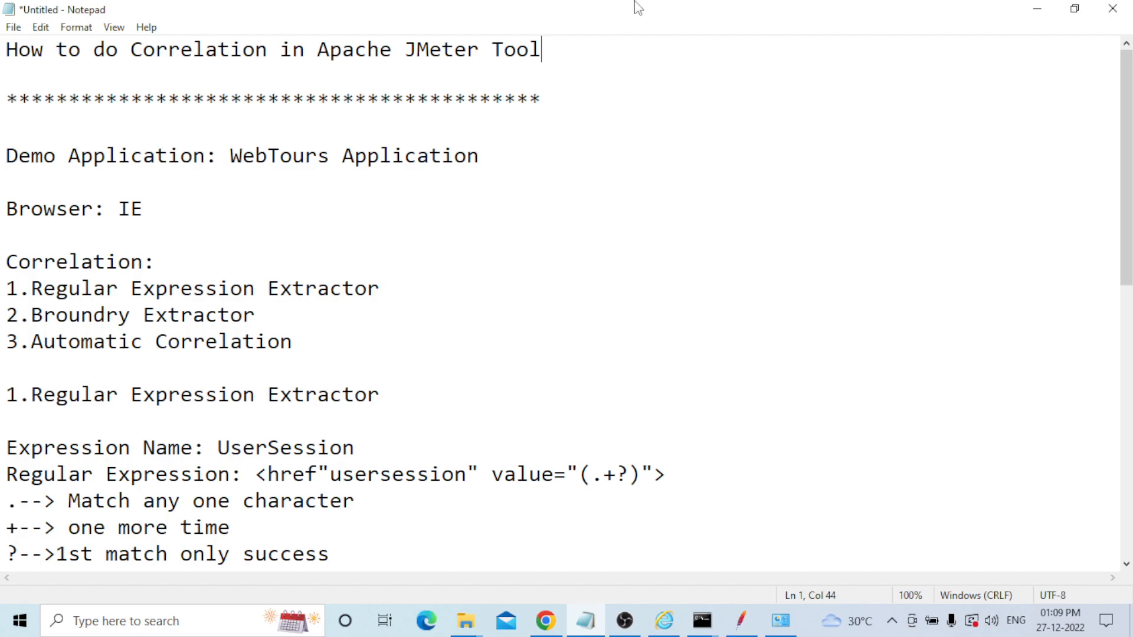
{"action": "left_click", "coordinate": [632, 621]}
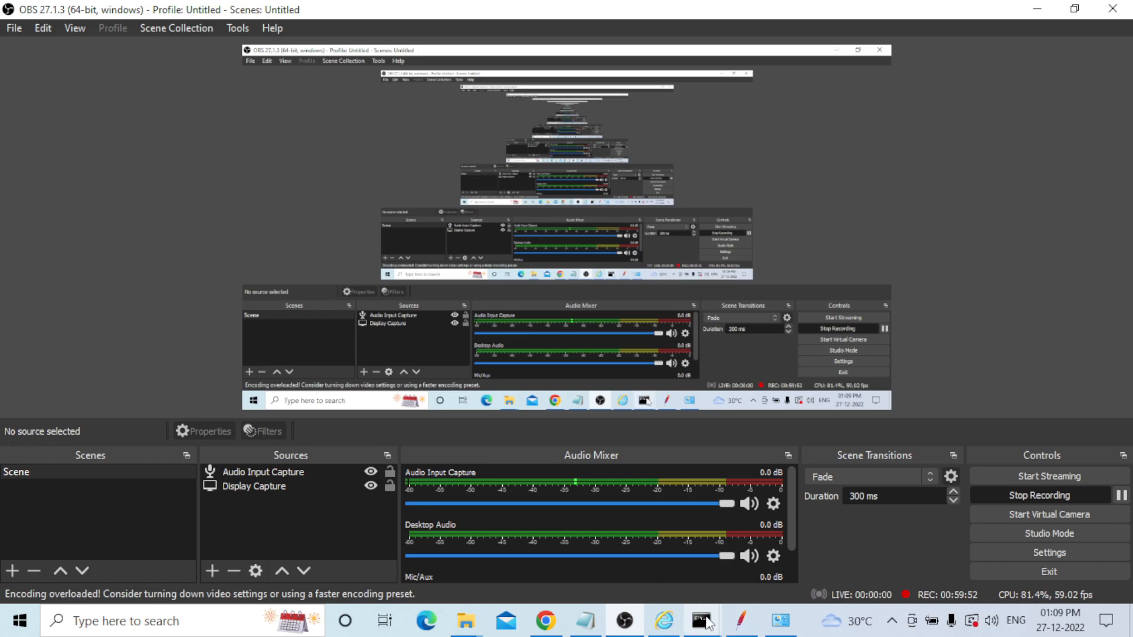
Bring up the Command Prompt showing ipconfig output with Wi-Fi IPv4 192.168.1.4.
{"action": "mouse_move", "coordinate": [707, 623]}
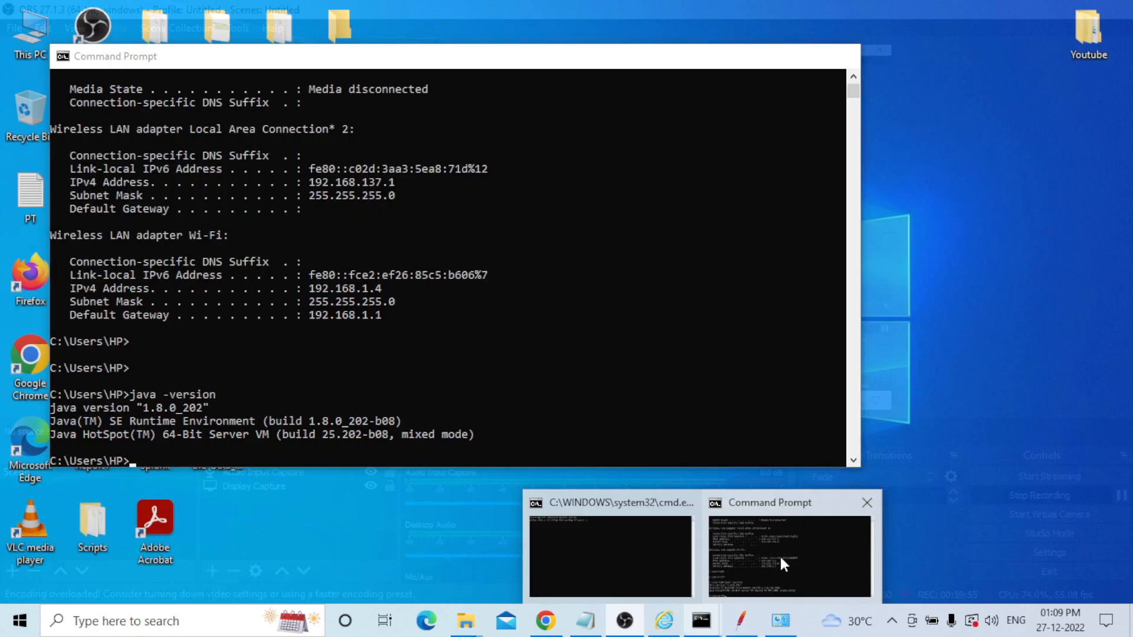
{"action": "left_click", "coordinate": [780, 555]}
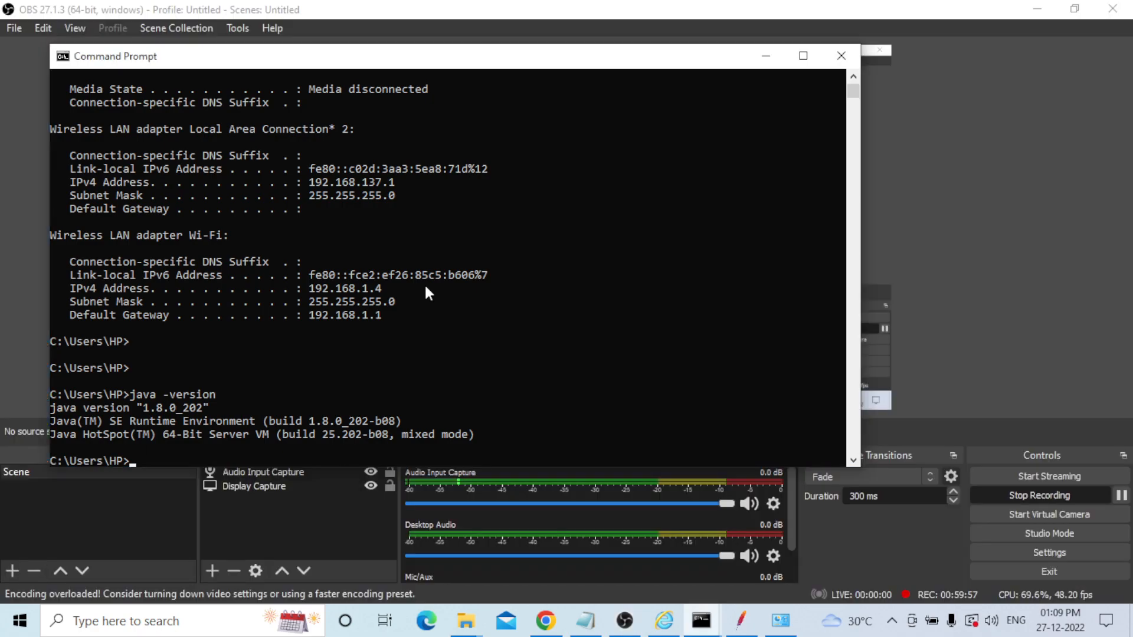
{"action": "scroll", "coordinate": [503, 365], "scroll_direction": "up", "scroll_amount": 2}
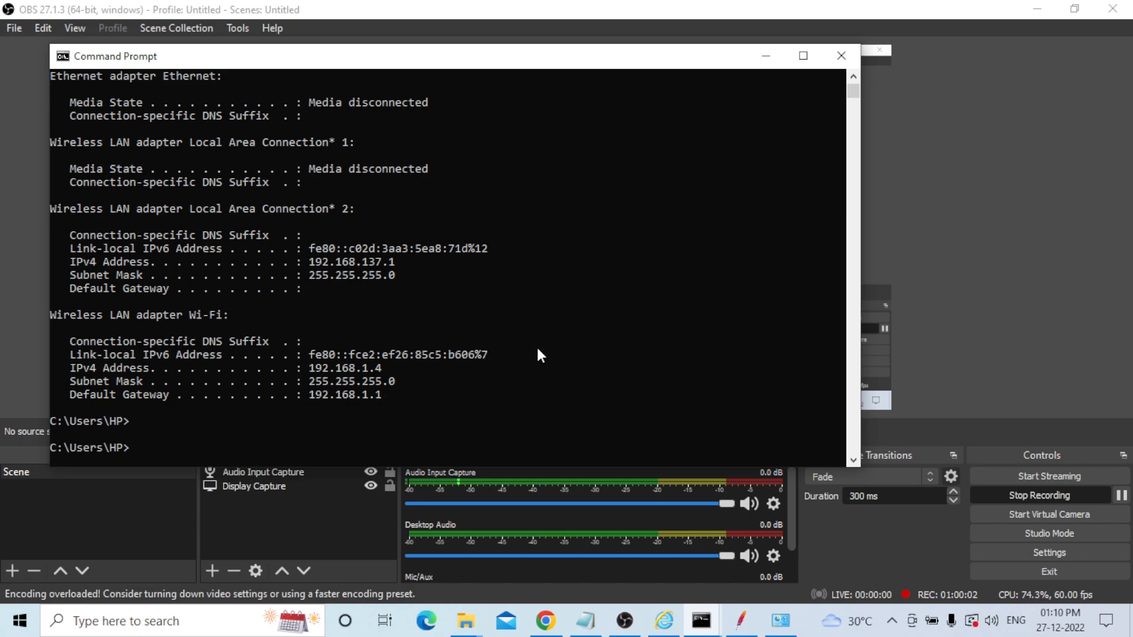
{"action": "scroll", "coordinate": [539, 354], "scroll_direction": "up", "scroll_amount": 2}
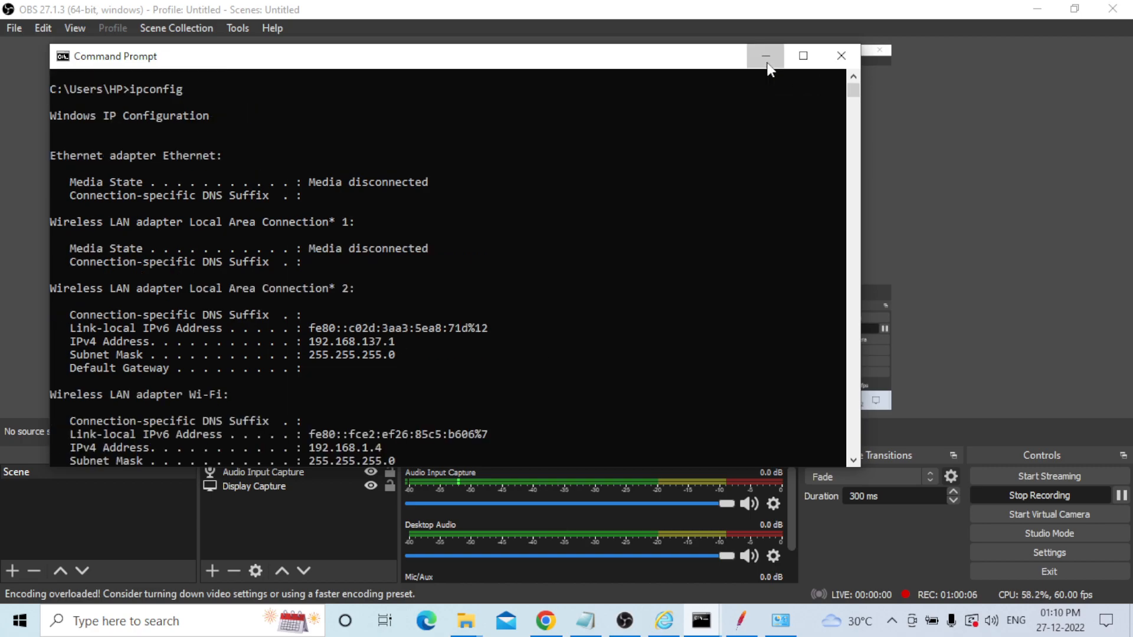